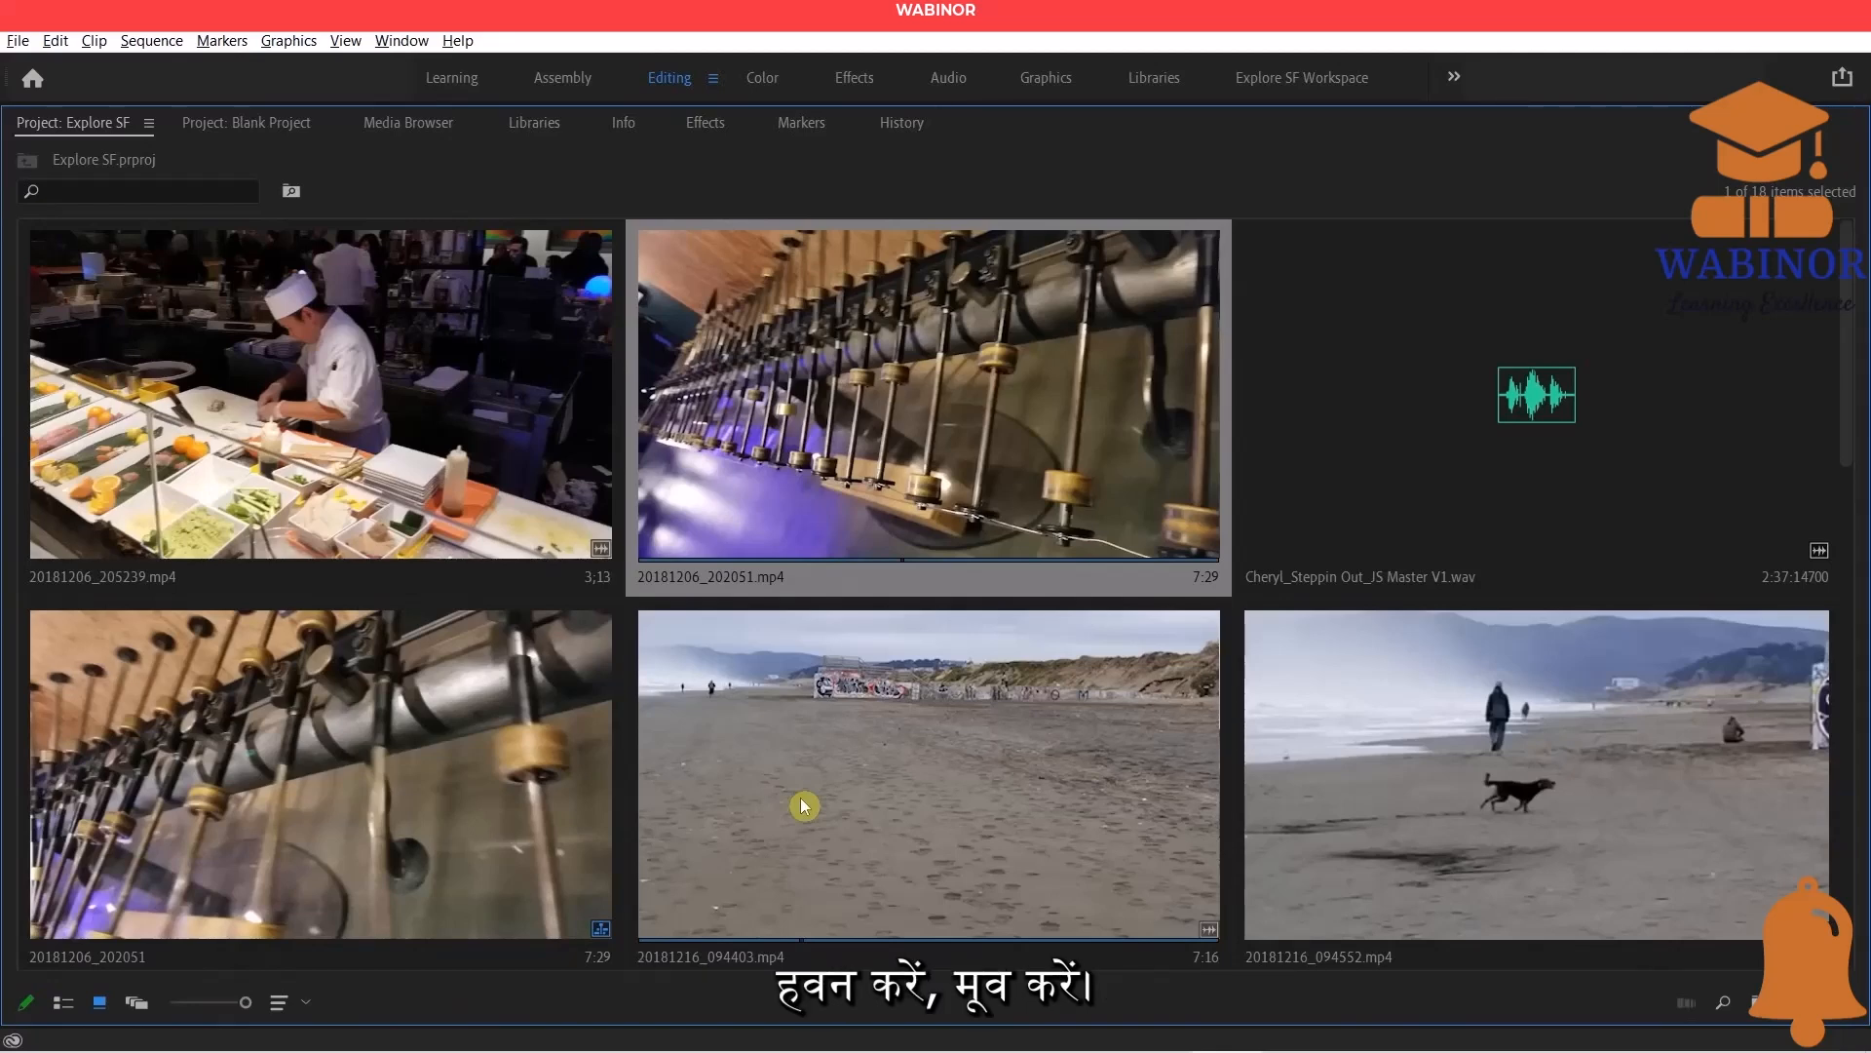
# Select the 20181206_205239.mp4 clip in the Project panel and scrub through its thumbnail preview.
pyautogui.click(357, 405)
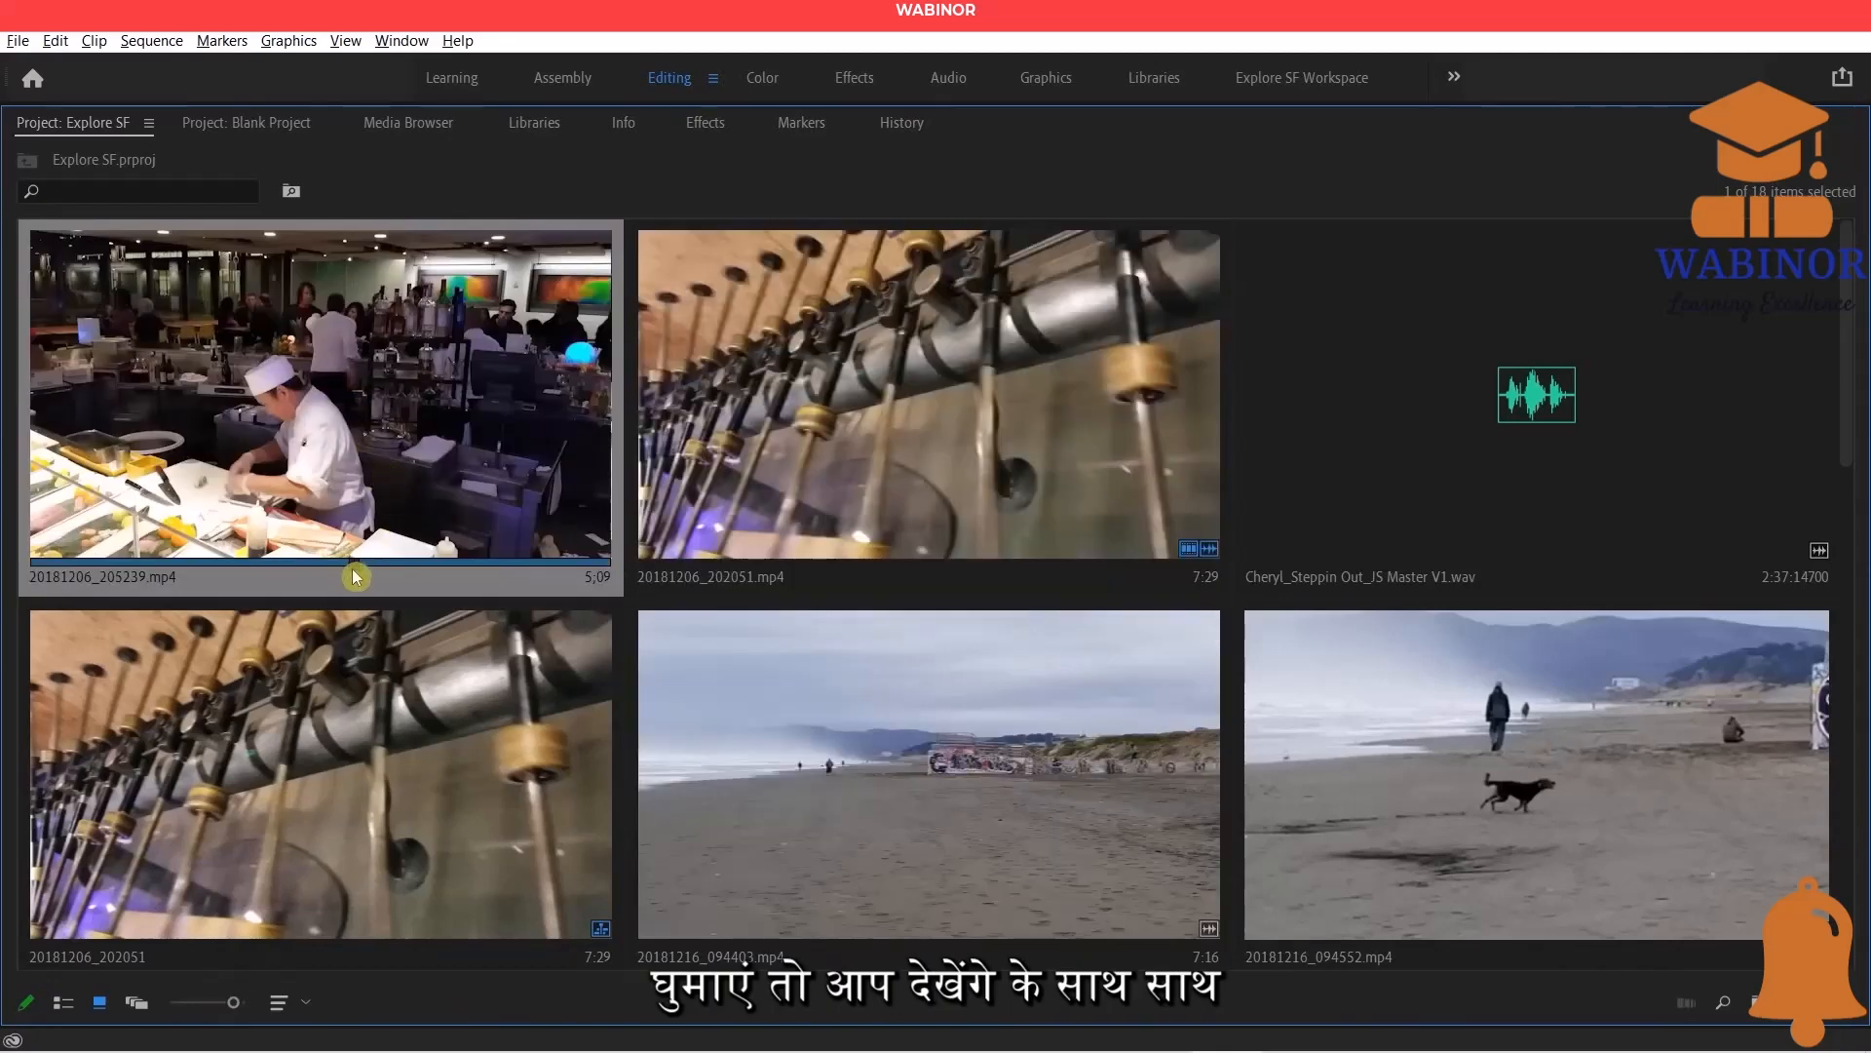
pyautogui.moveTo(358, 575); pyautogui.dragTo(288, 562)
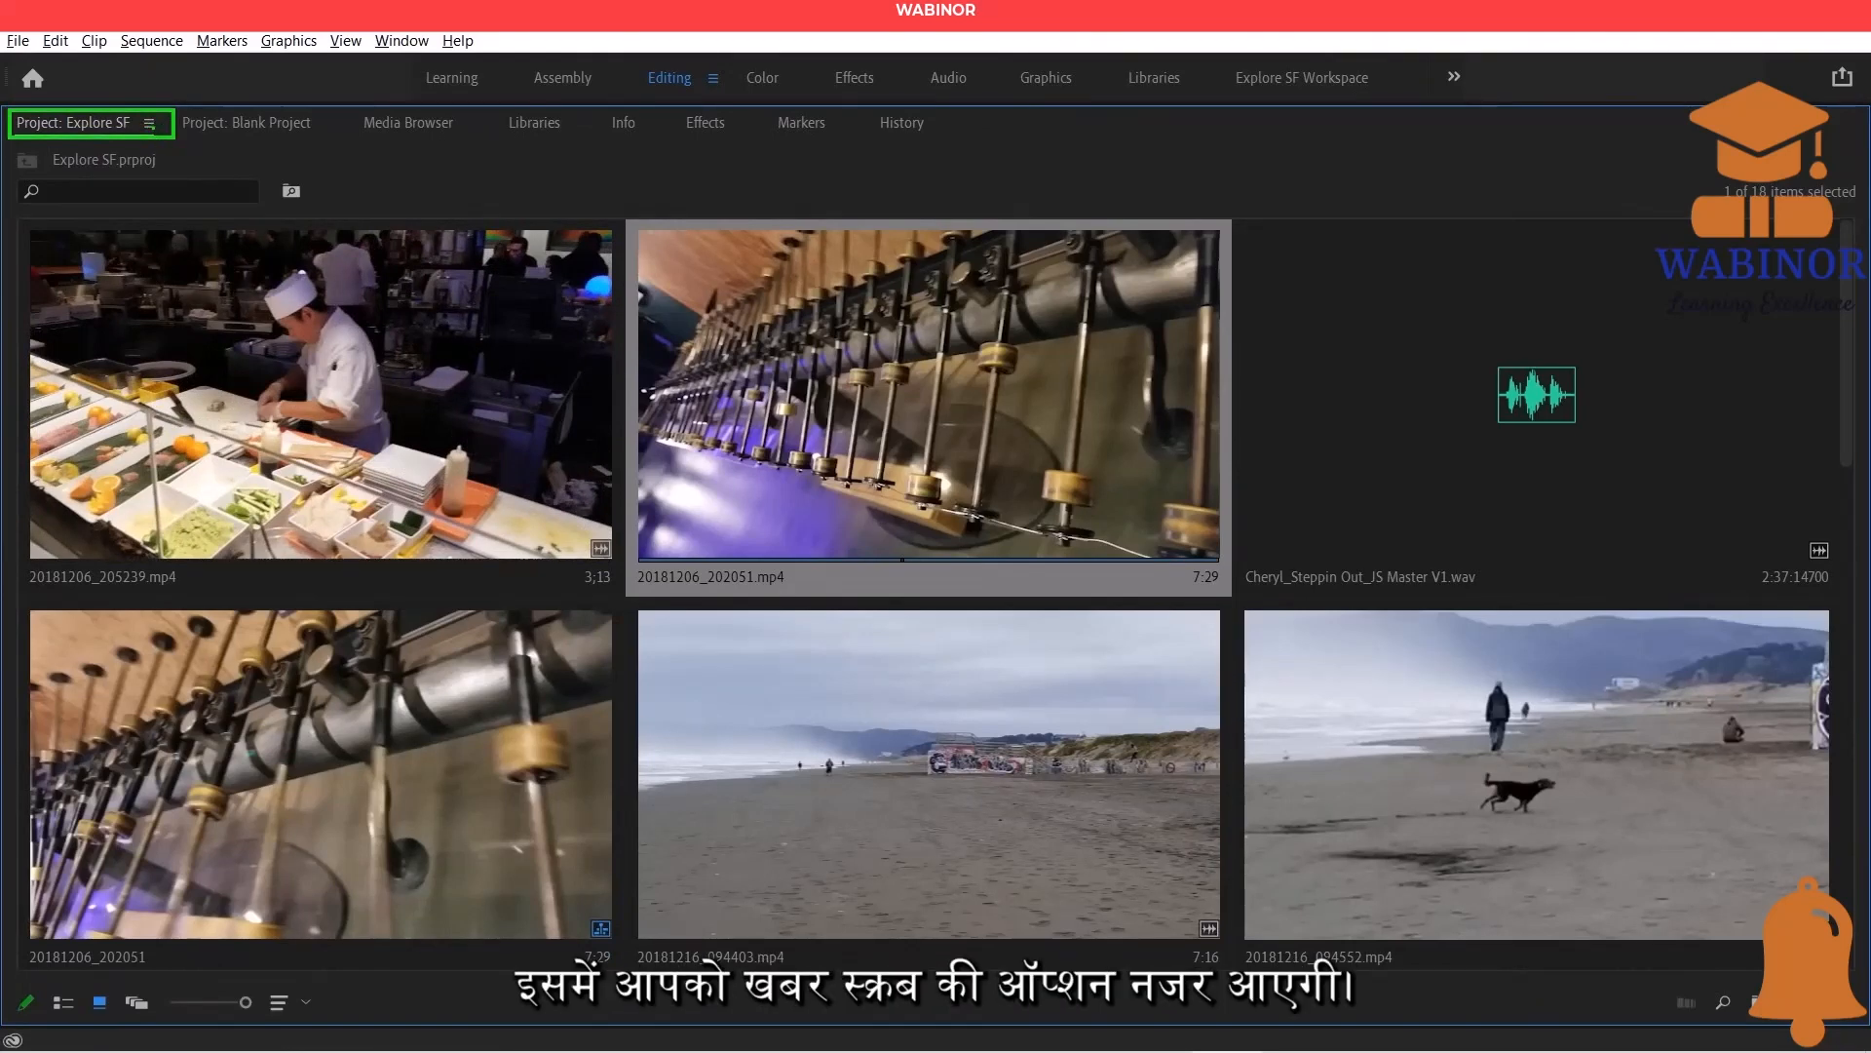
# Enable thumbnail controls for all pointing devices, and play and pause 20181206_205239.mp4 within its thumbnail.
pyautogui.rightClick(88, 121)
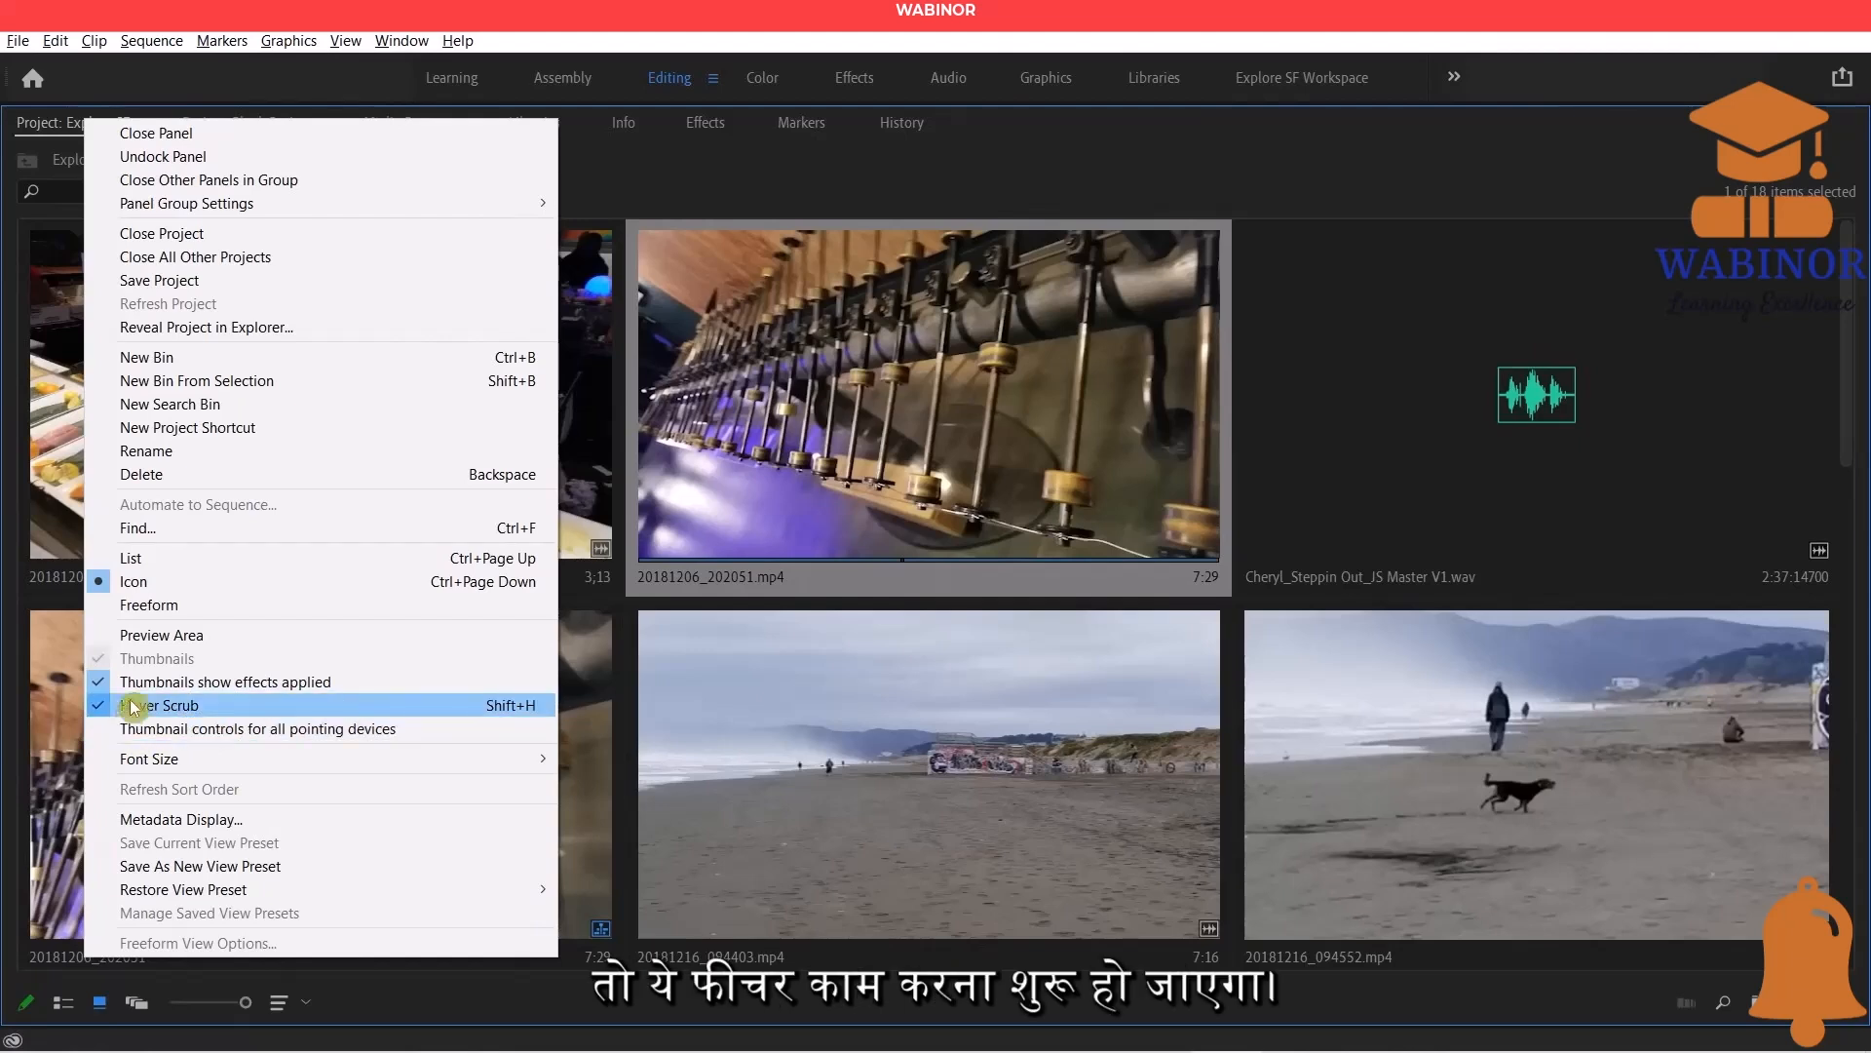
pyautogui.click(214, 731)
pyautogui.click(322, 419)
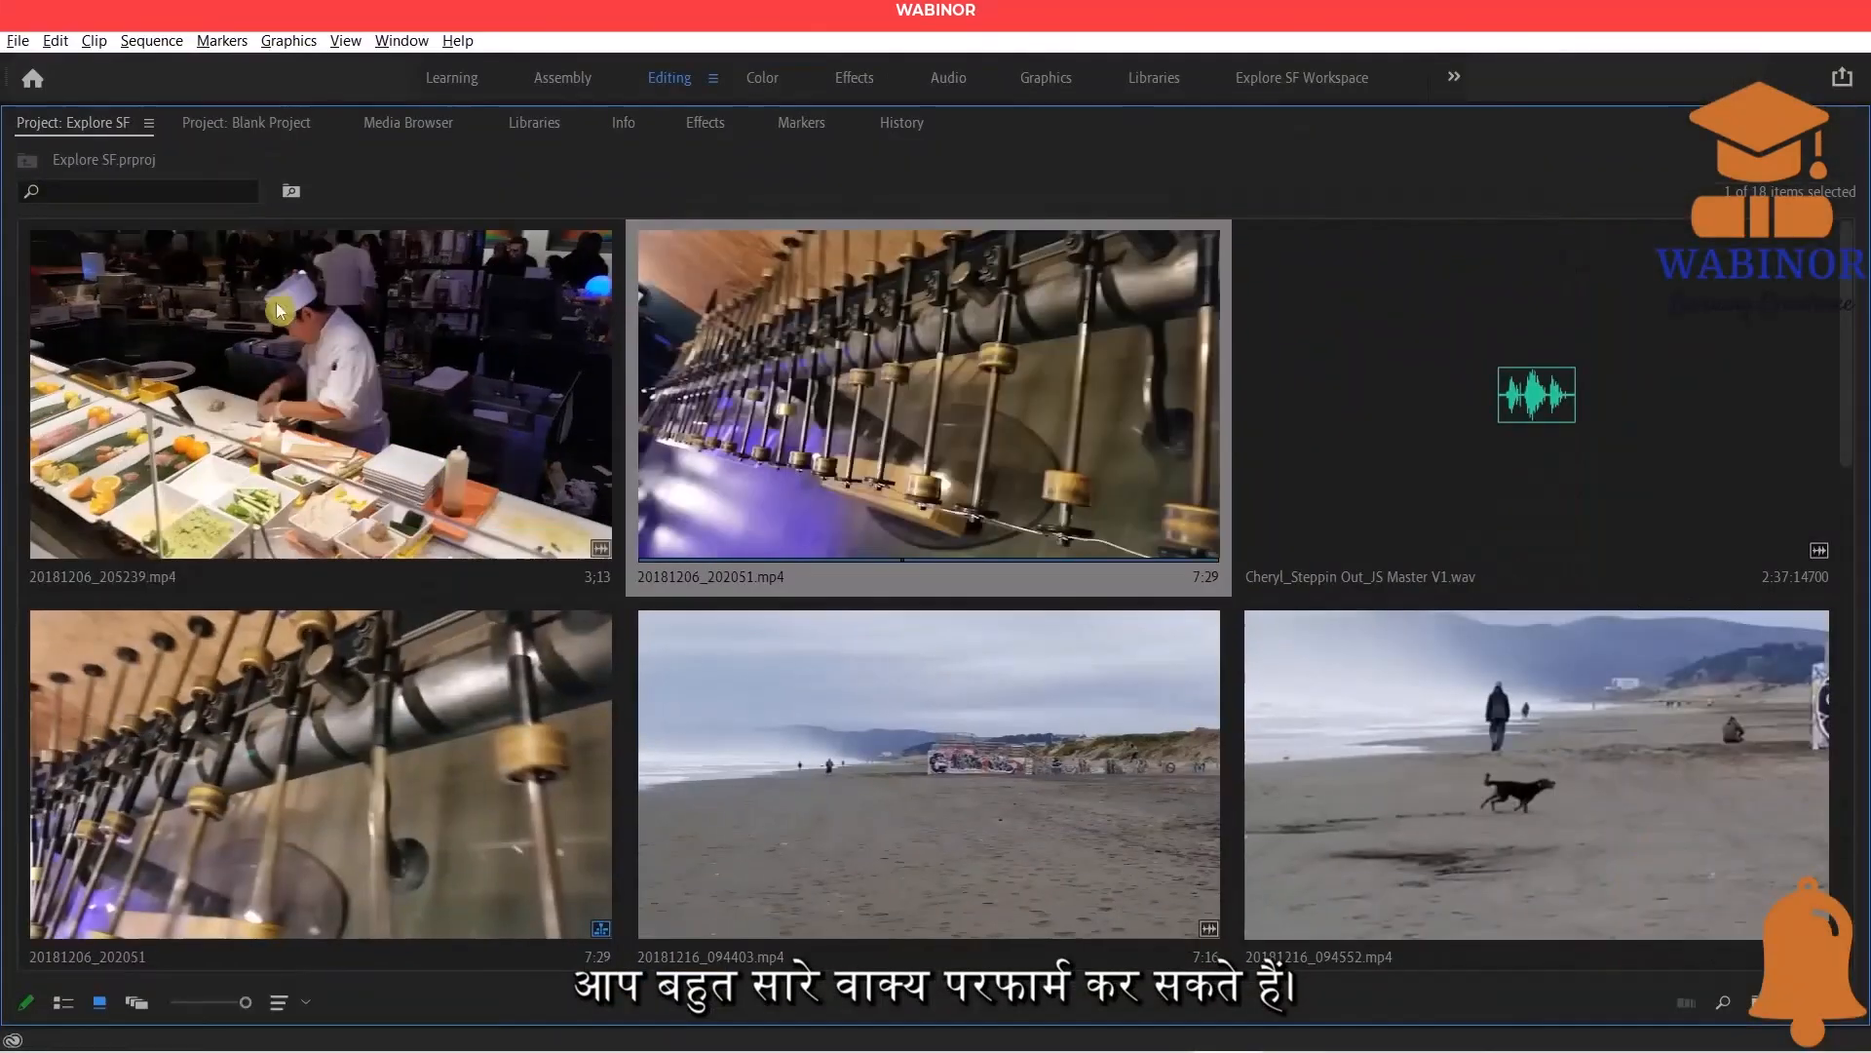
pyautogui.click(284, 325)
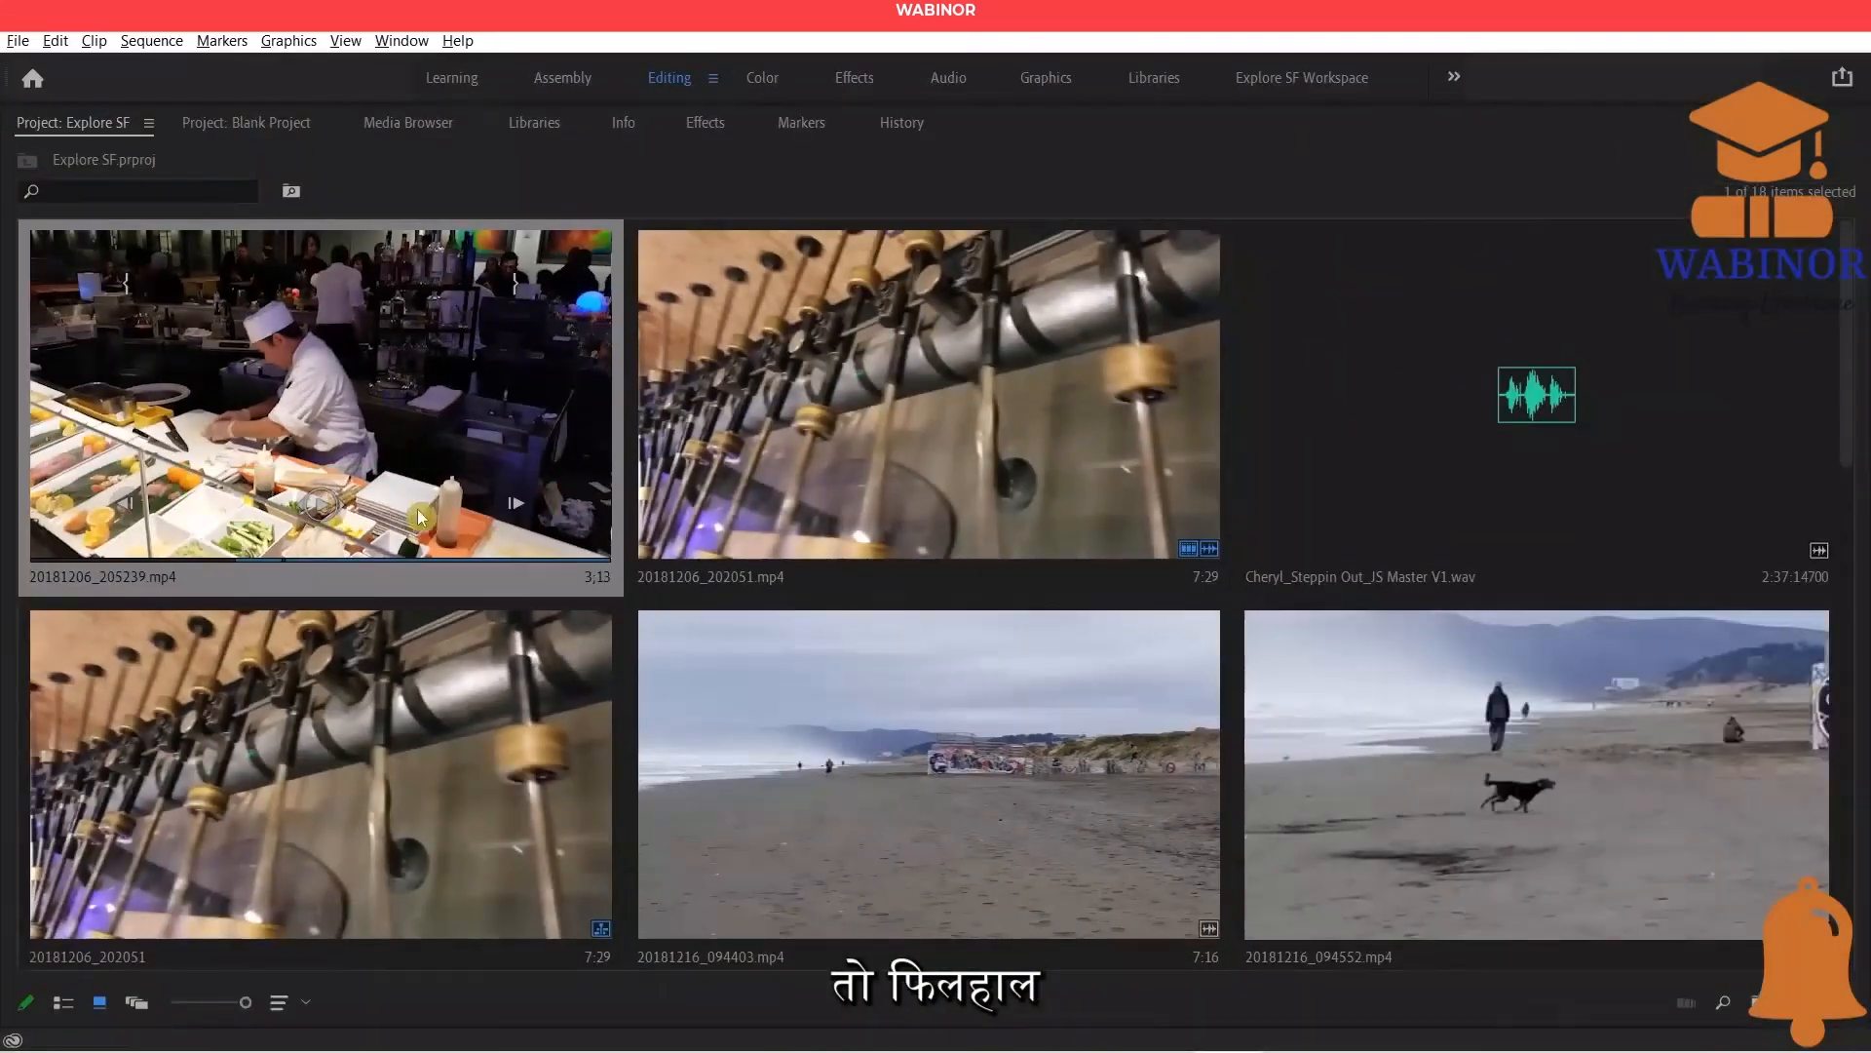
pyautogui.click(323, 510)
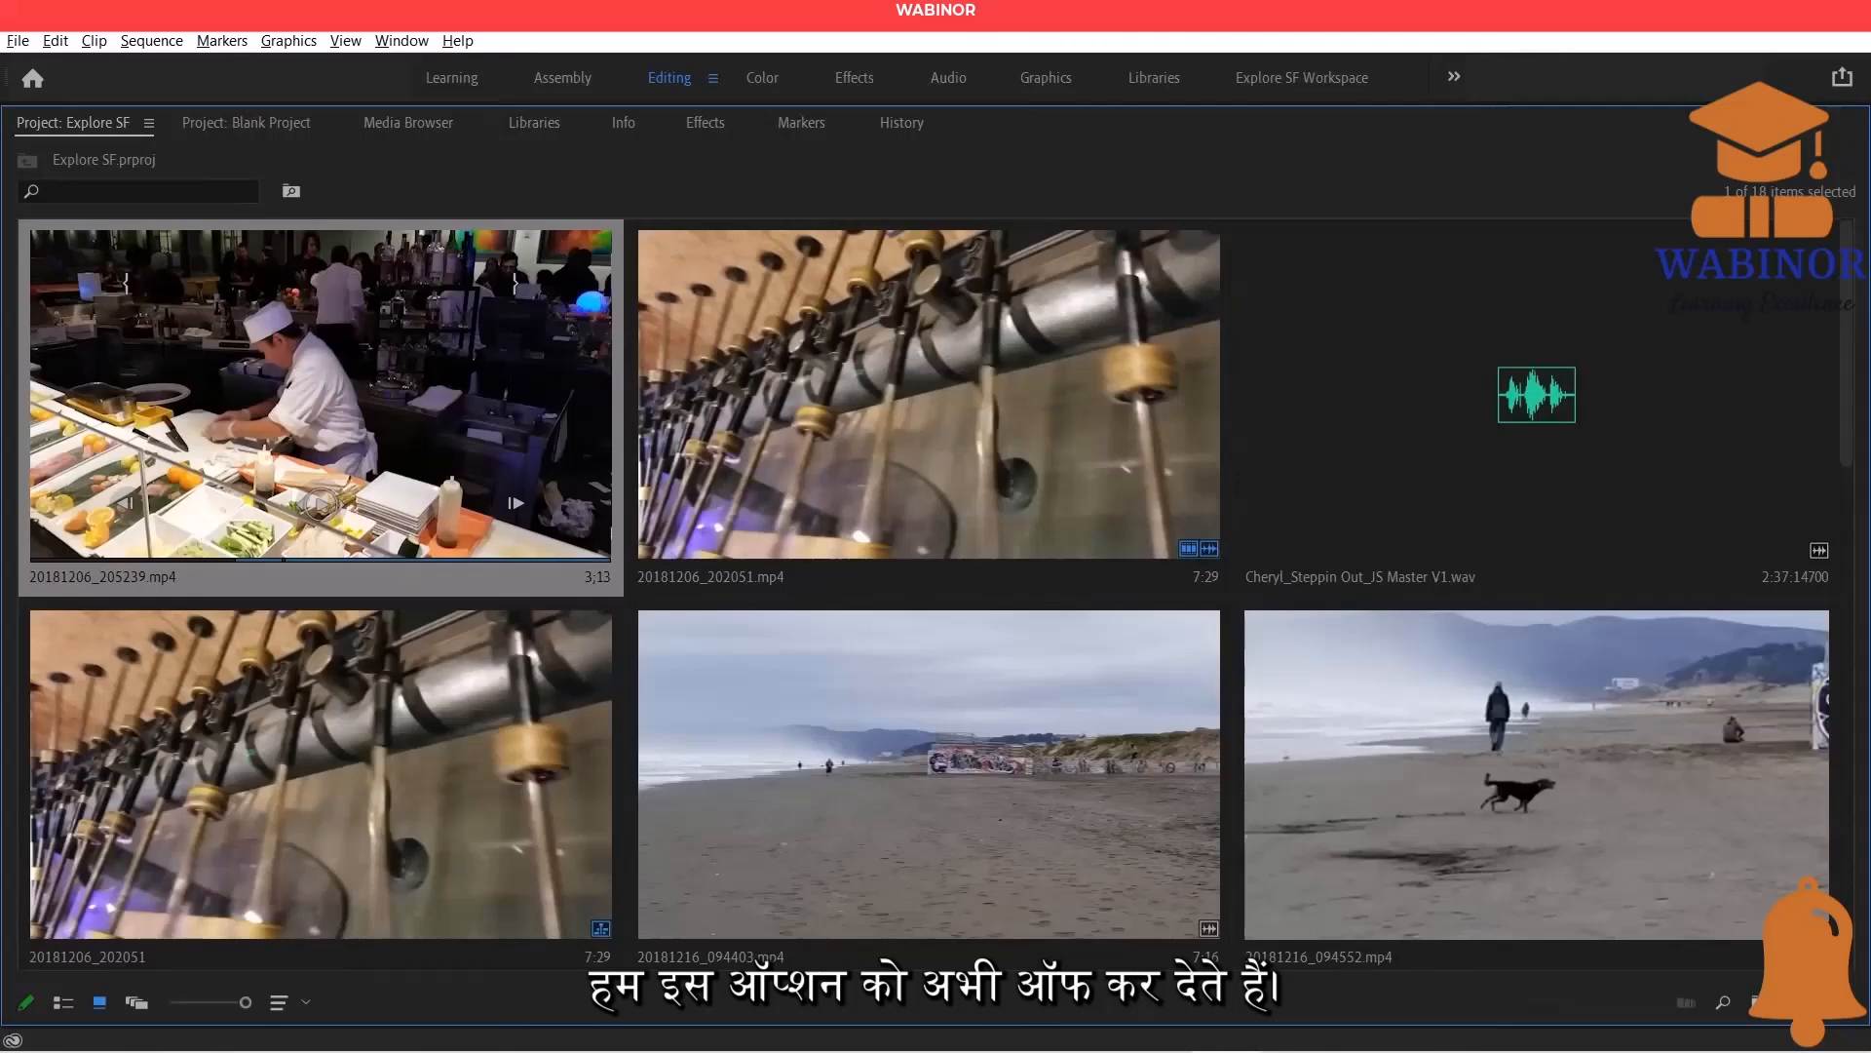
pyautogui.click(322, 514)
# Turn off thumbnail controls for all pointing devices in the Project panel.
pyautogui.click(148, 122)
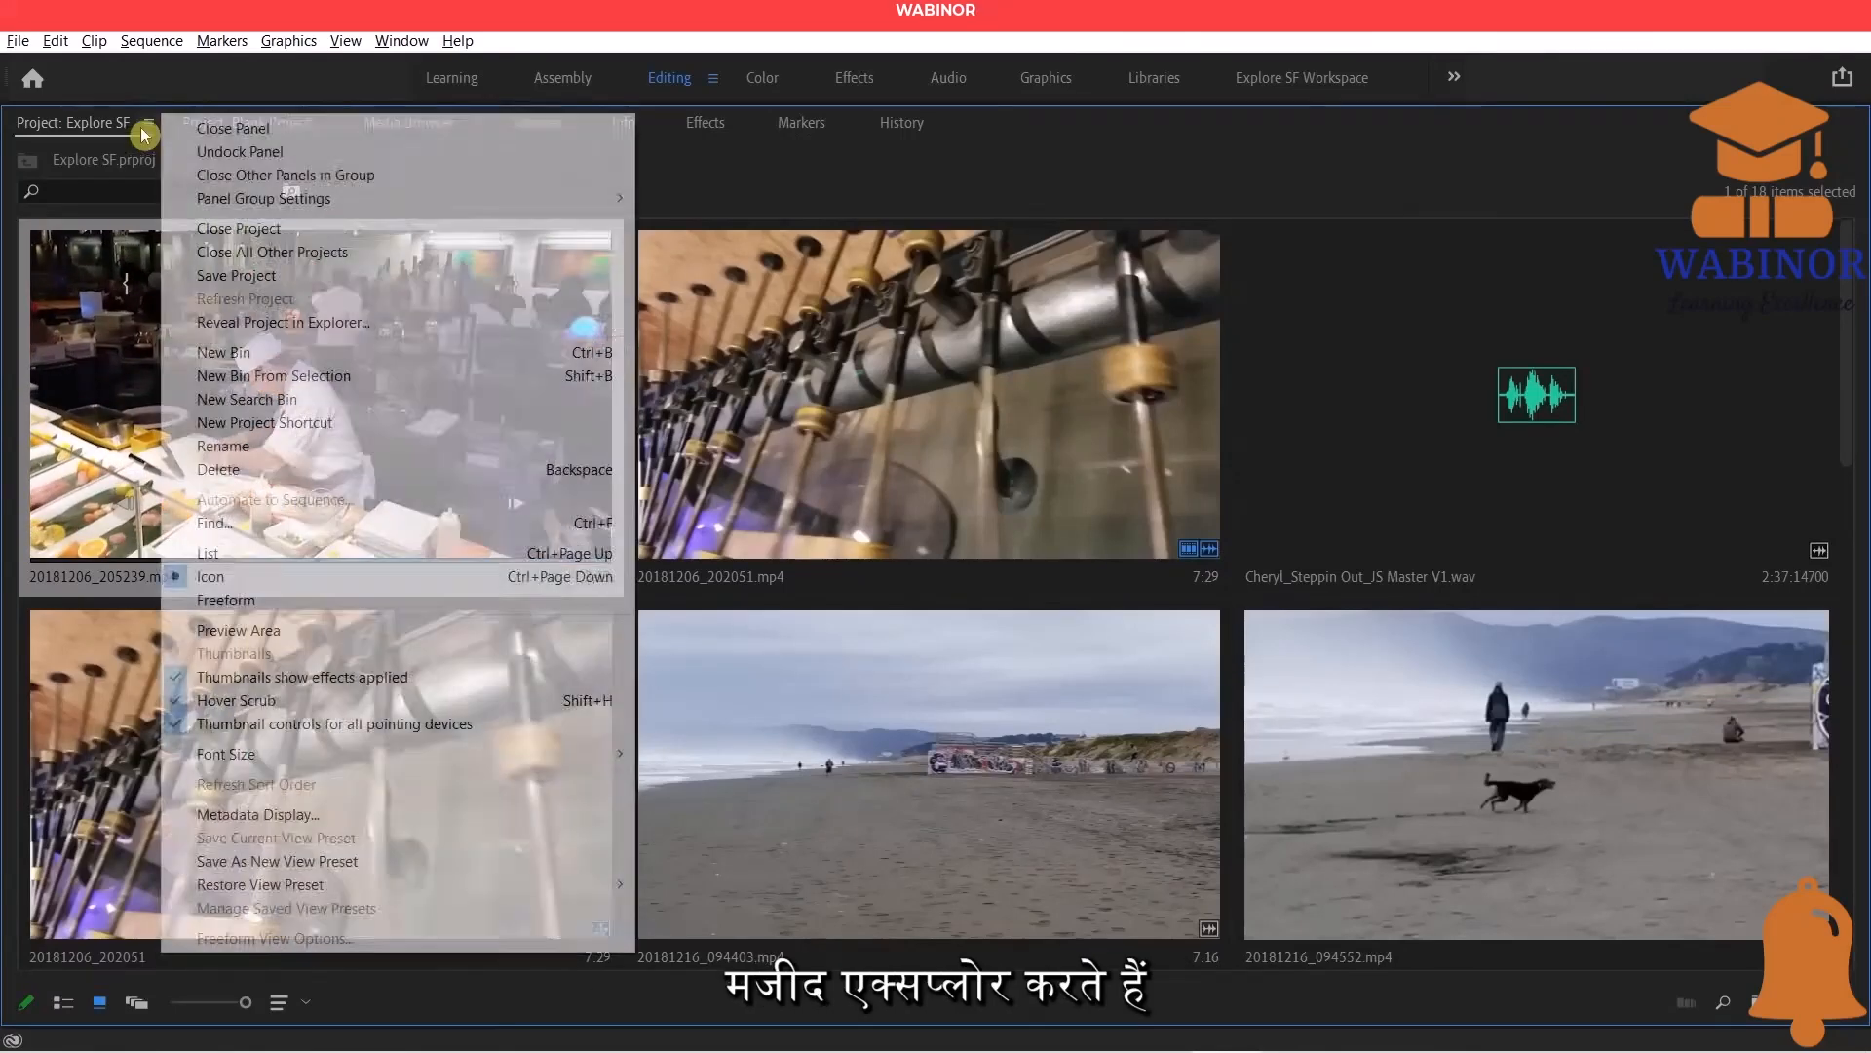
pyautogui.click(276, 727)
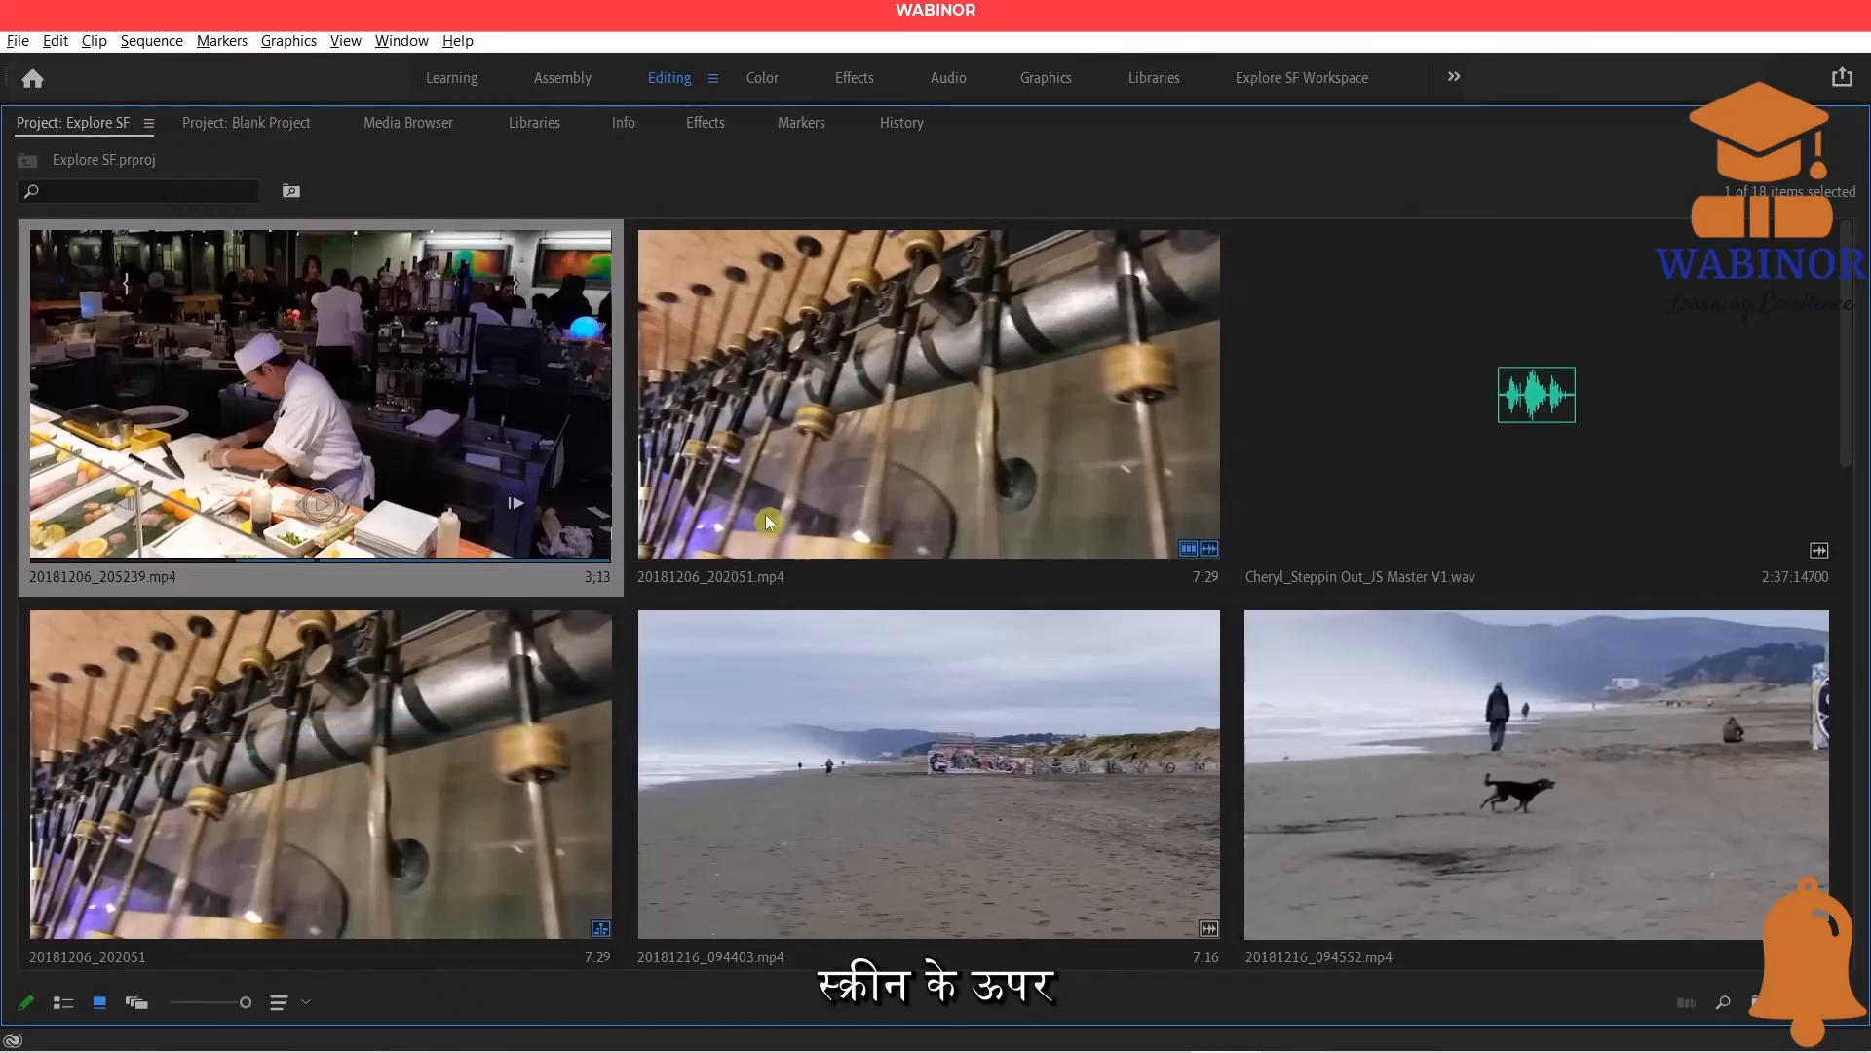
# Browse the project thumbnails, previewing 20181216_094704.mp4 and selecting the stills IMG_2077.jpg and IMG_1342.jpg.
pyautogui.scroll(-2, 774, 543)
pyautogui.click(399, 397)
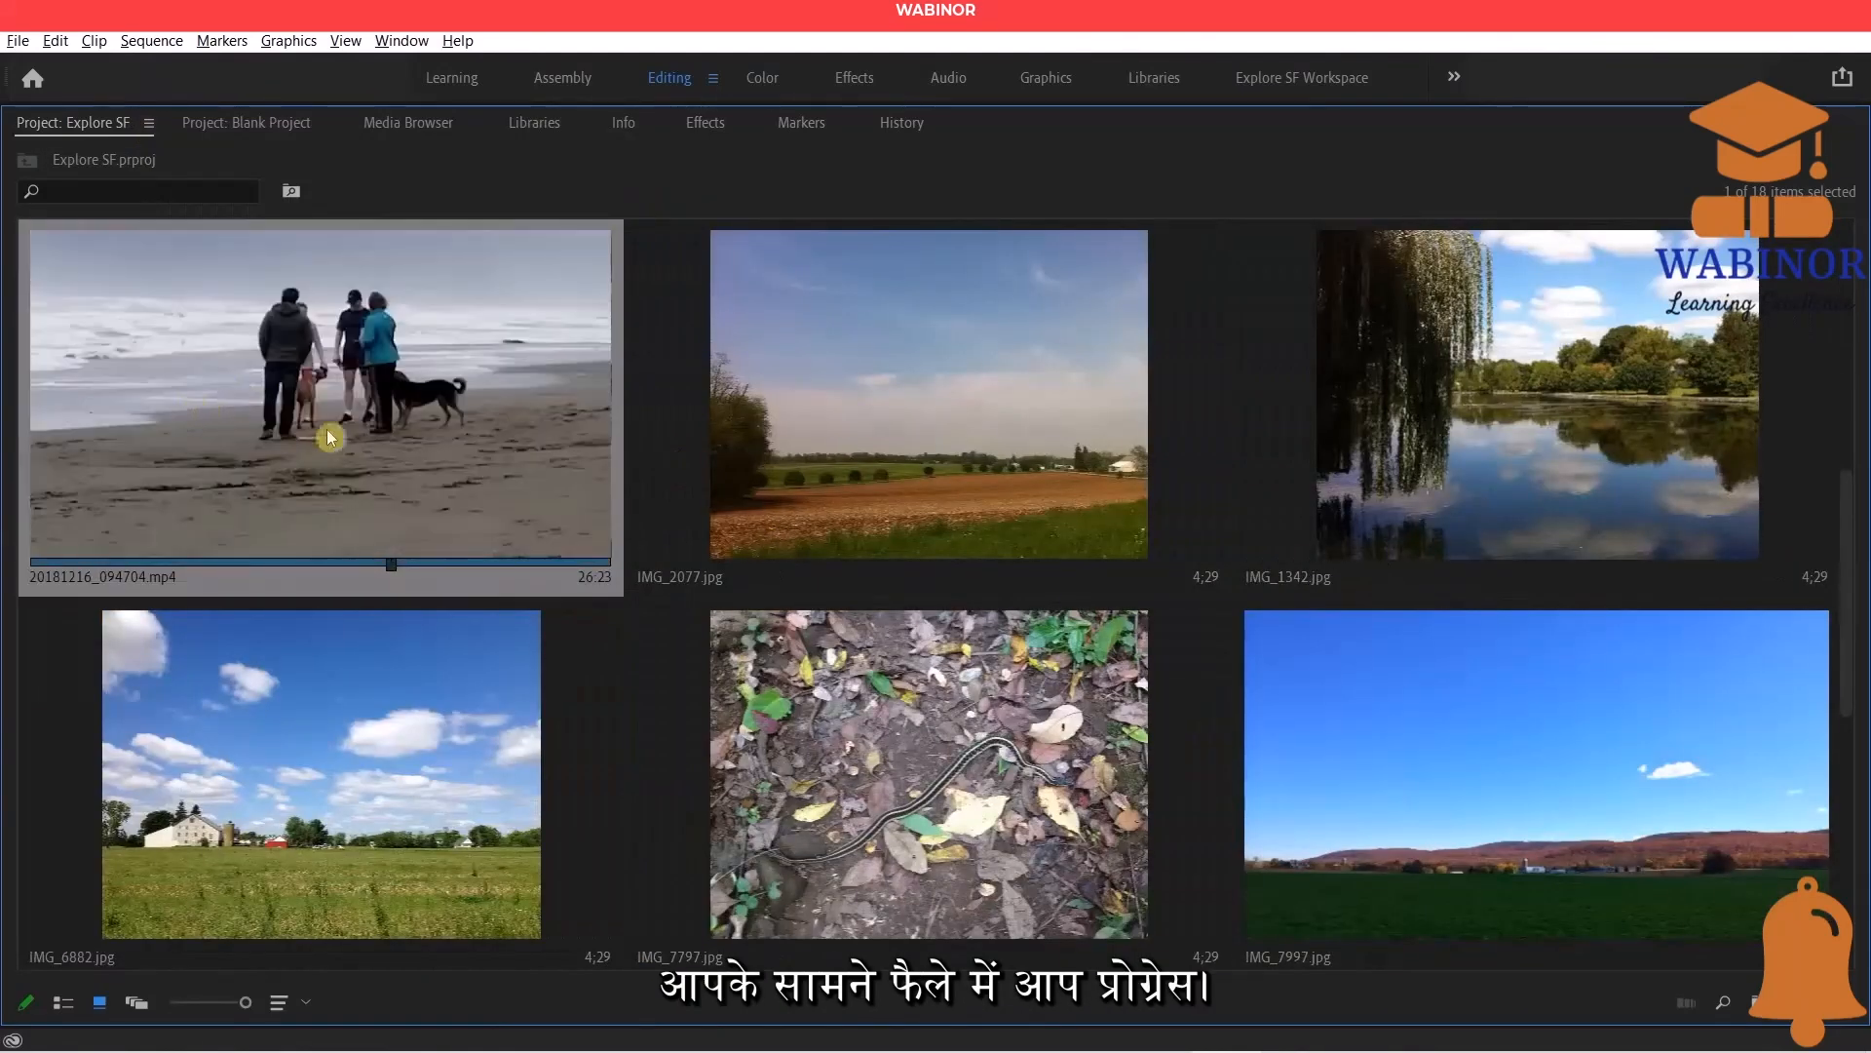
pyautogui.click(798, 391)
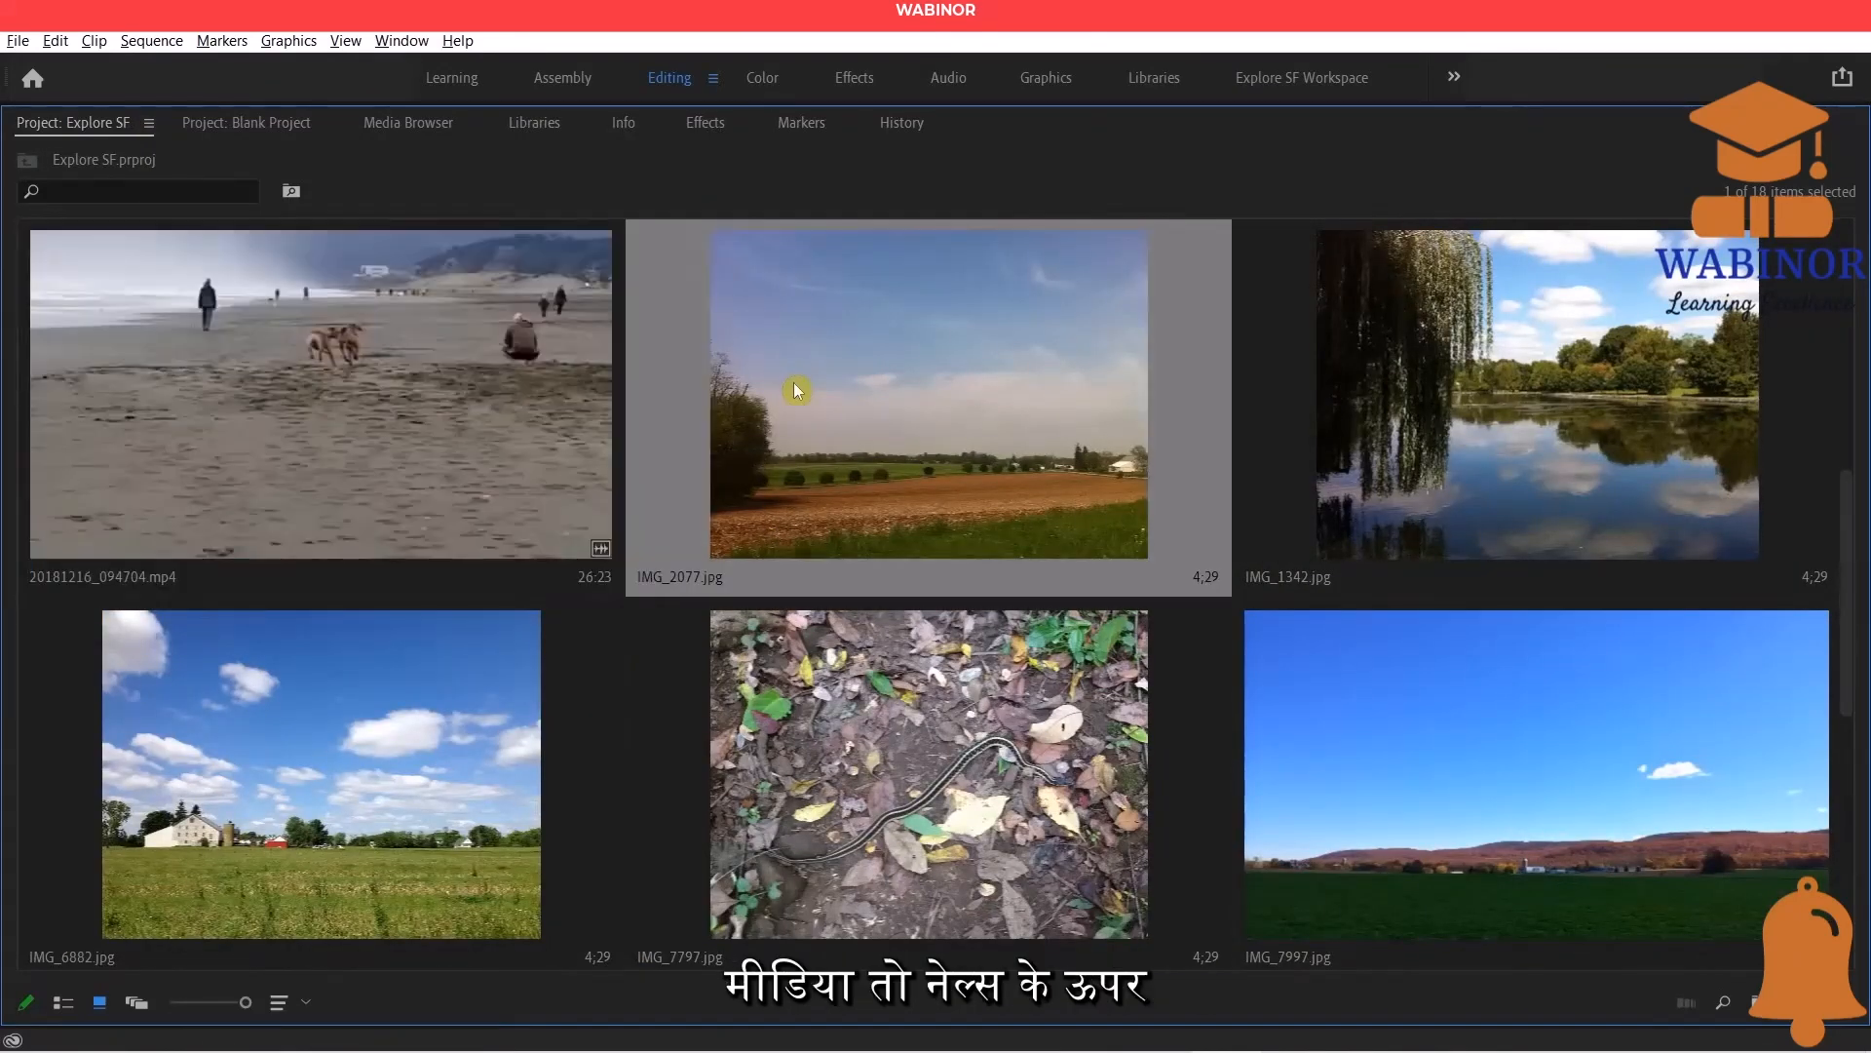
pyautogui.click(1395, 398)
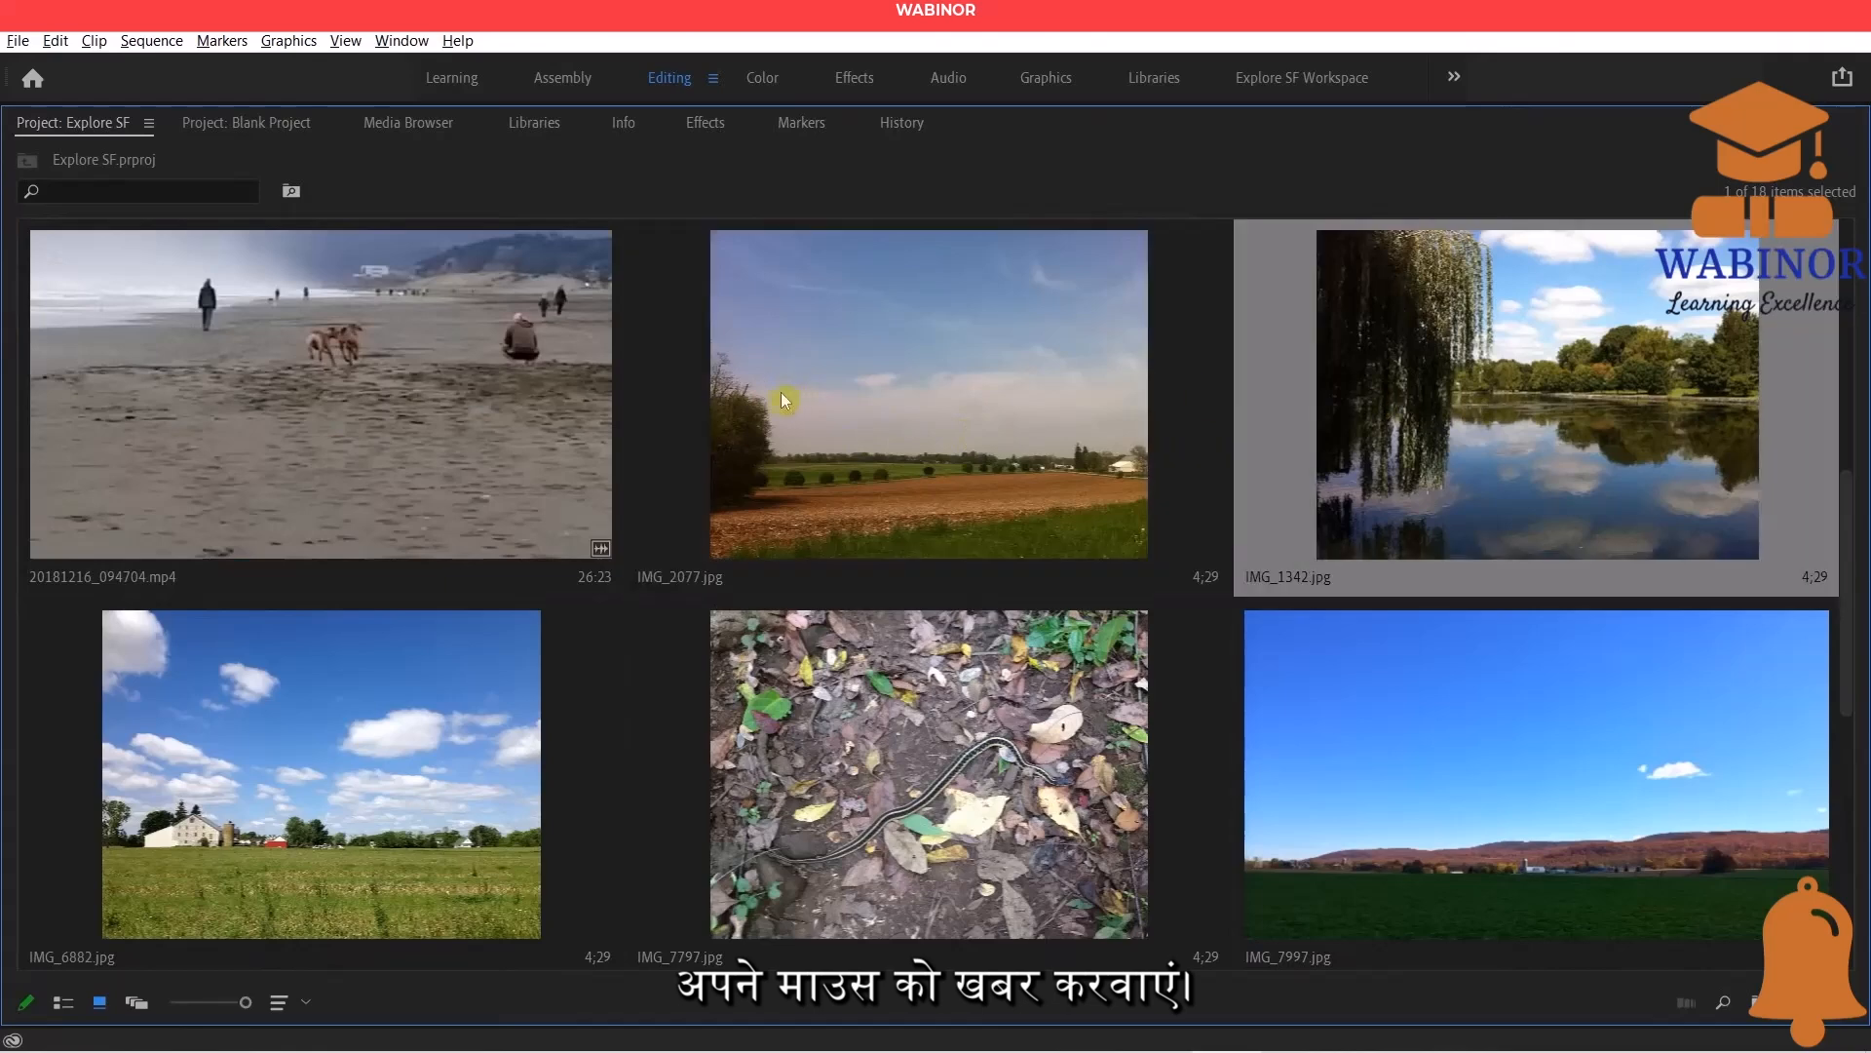
pyautogui.click(752, 392)
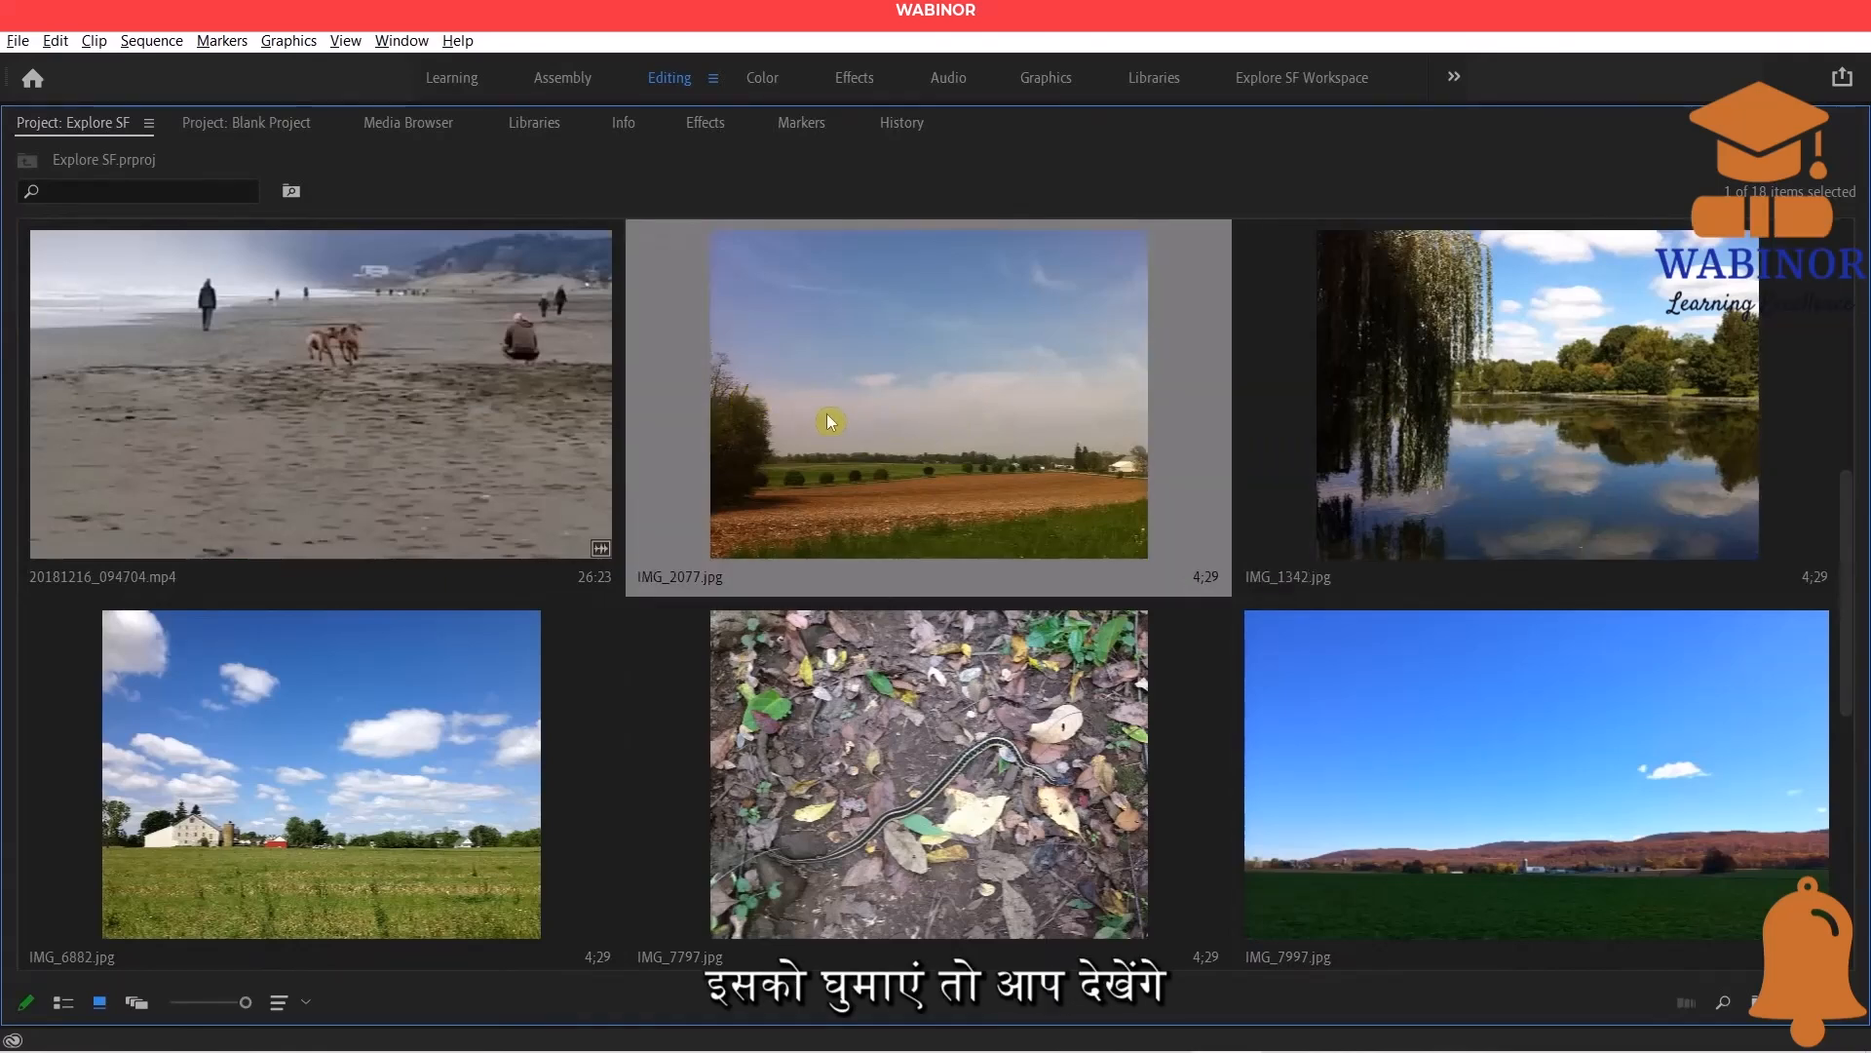
pyautogui.scroll(3, 823, 434)
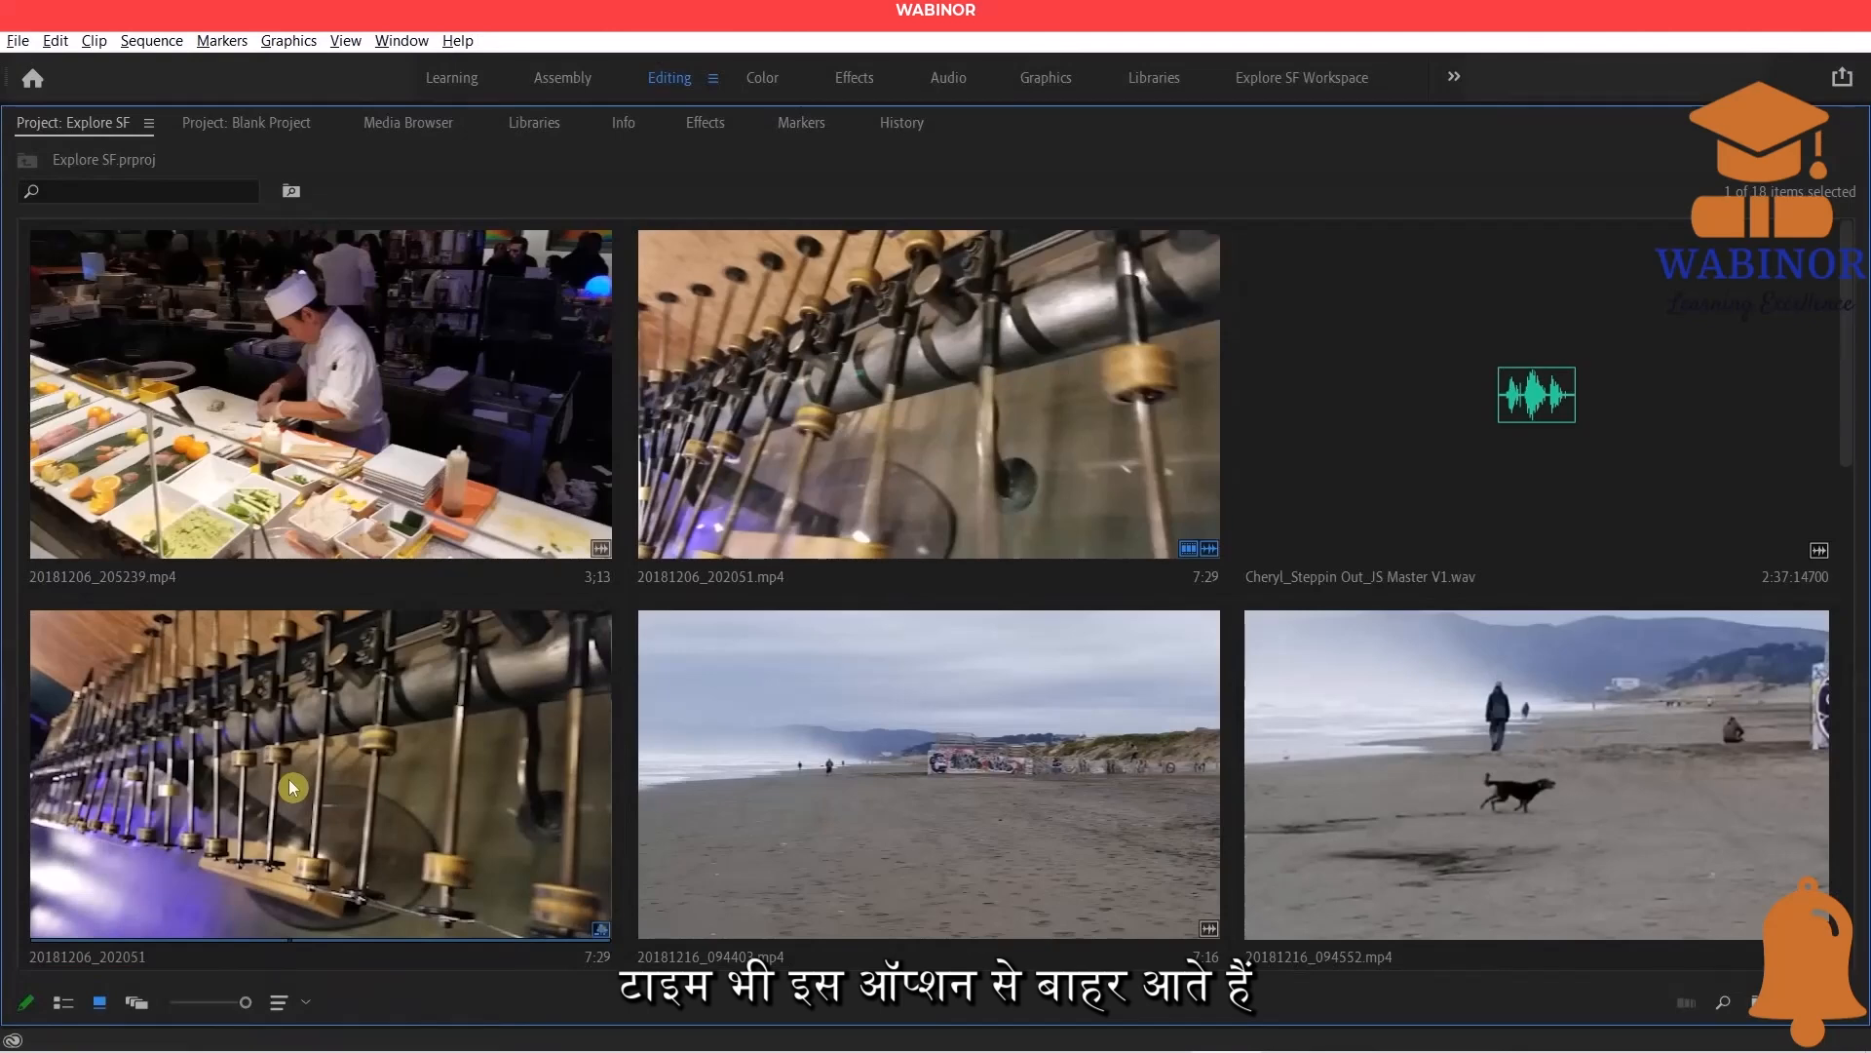
# Restore the maximized Project panel to its normal size and switch its items to list view and back to icon view.
pyautogui.doubleClick(291, 786)
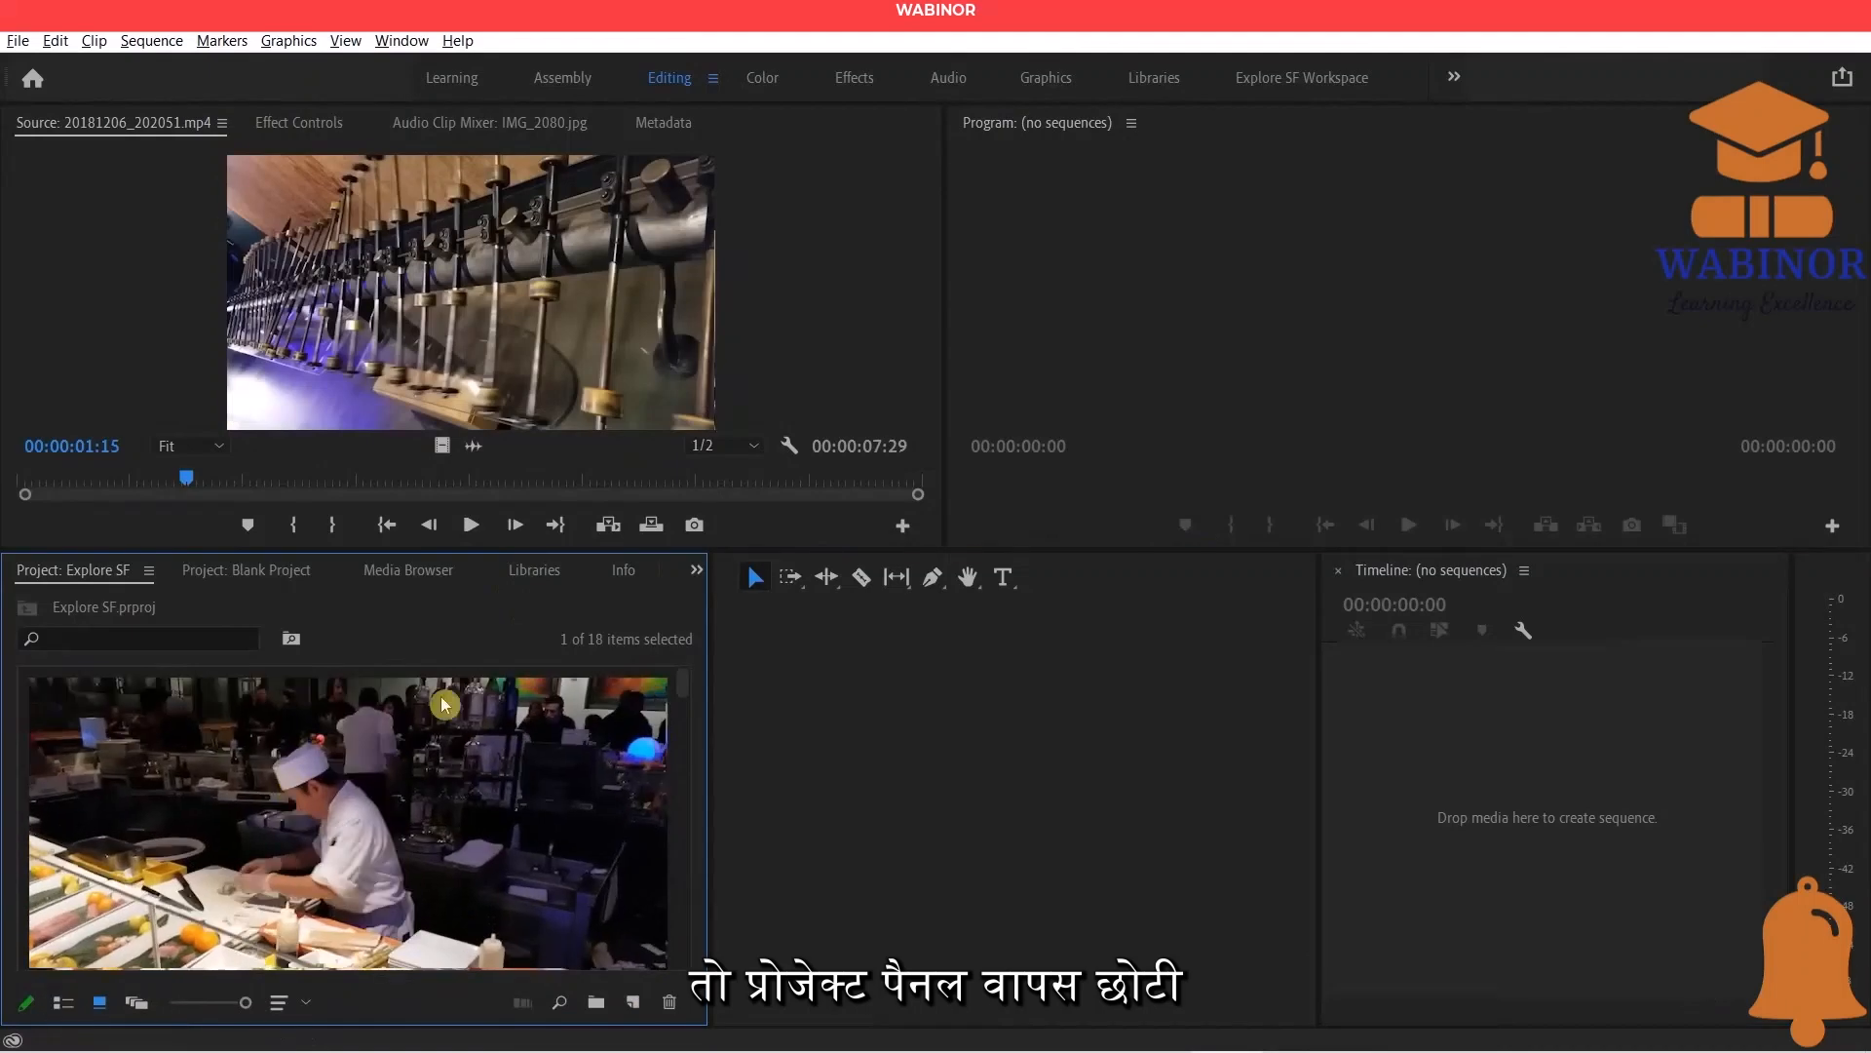
pyautogui.click(63, 1004)
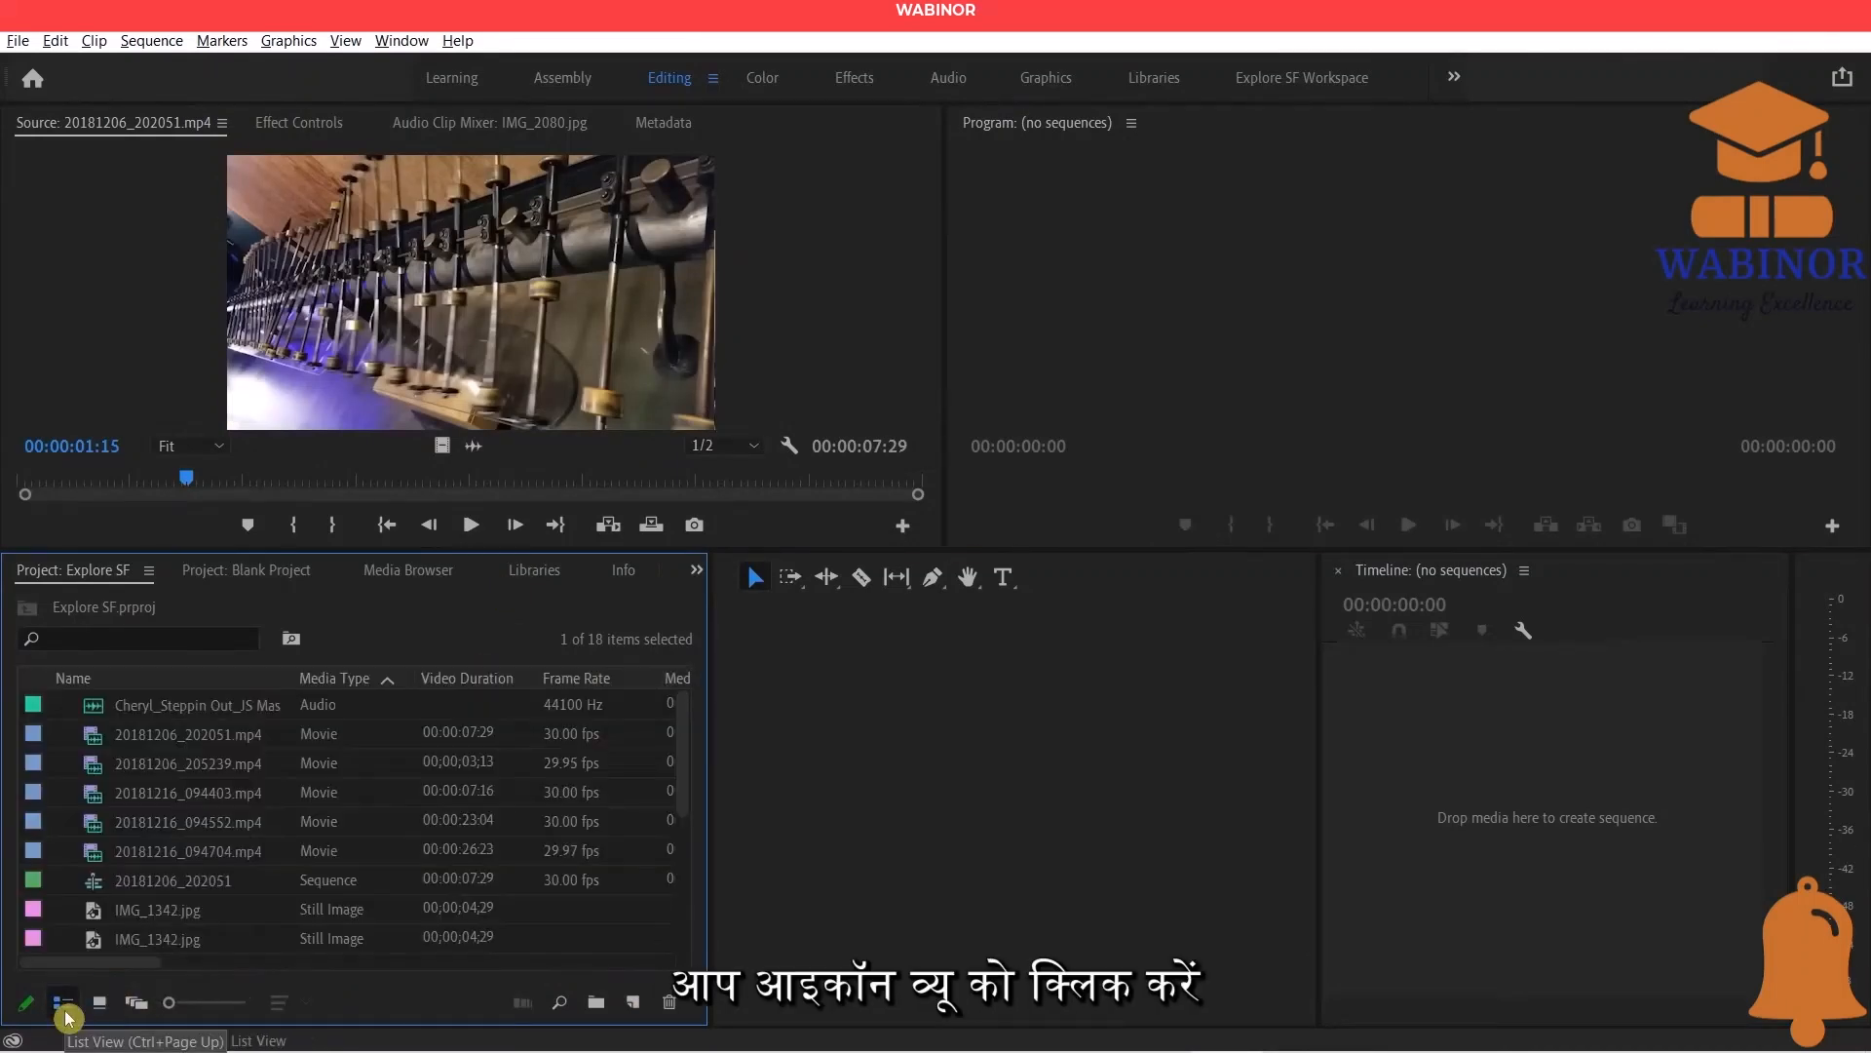
pyautogui.click(98, 1002)
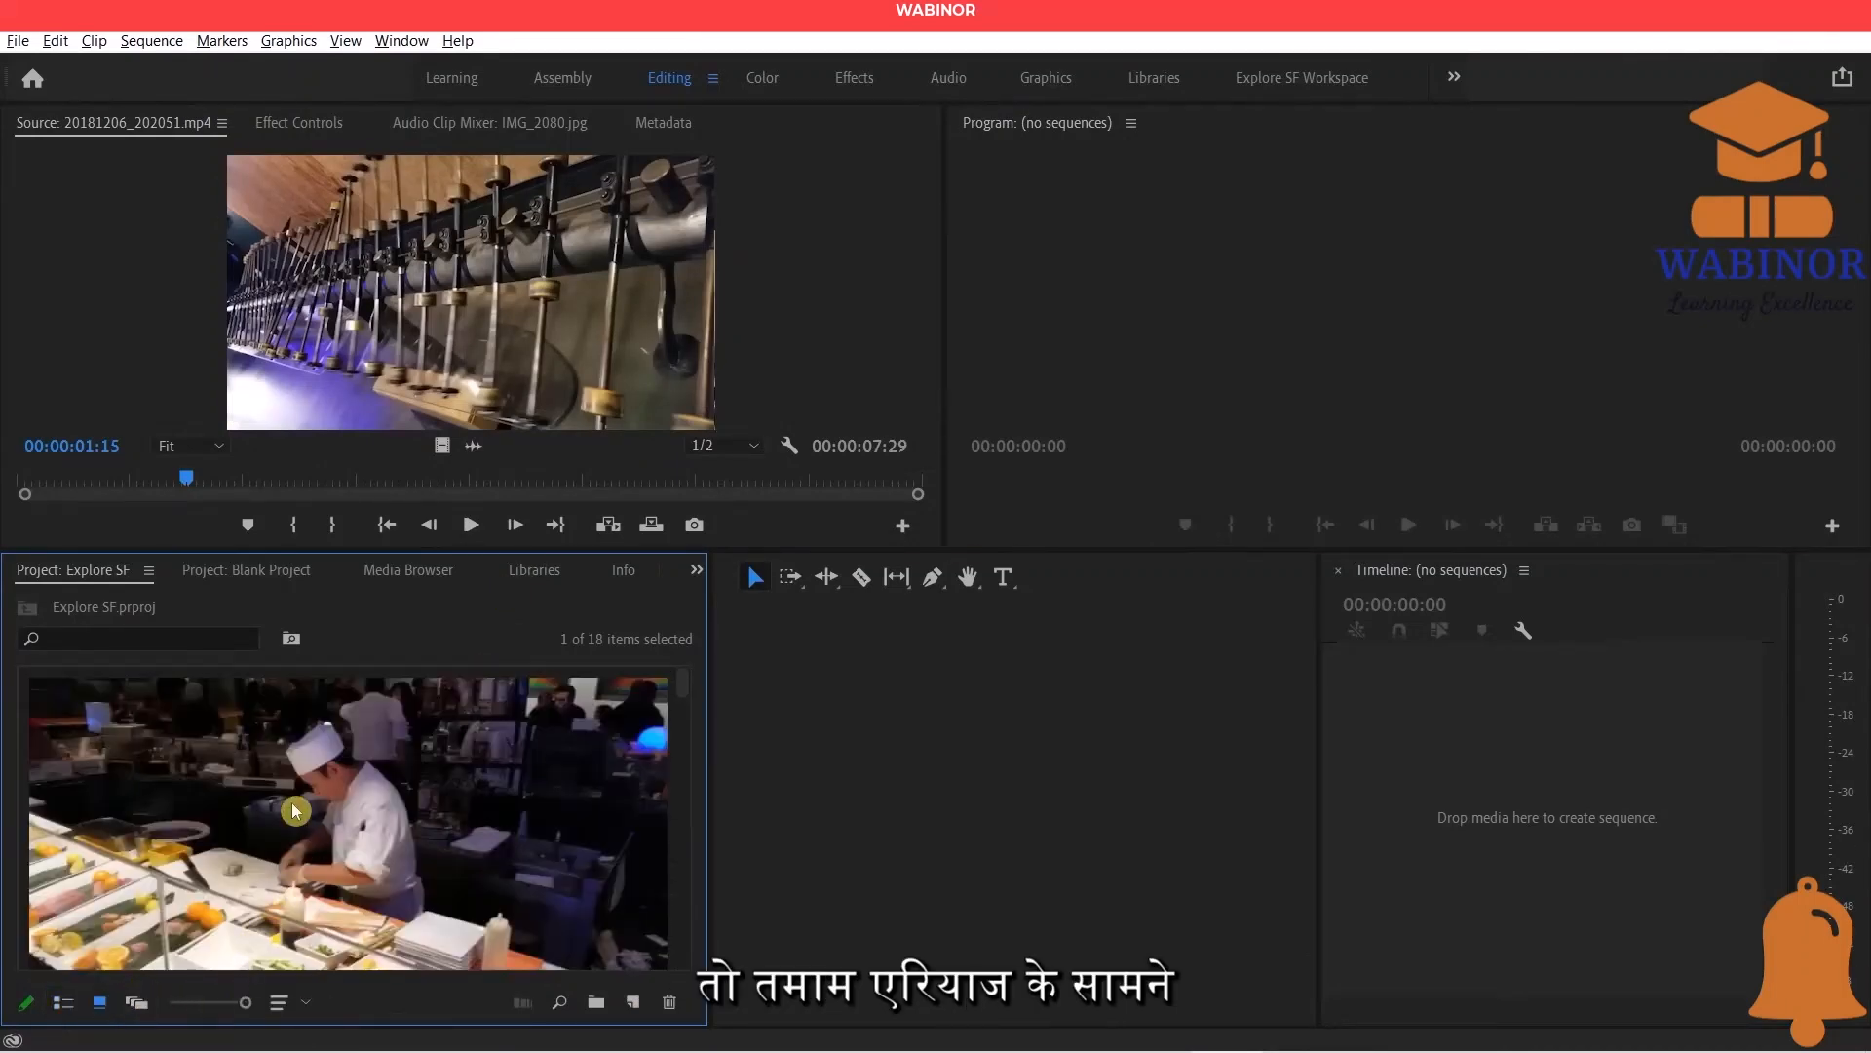
# Adjust the Project panel's thumbnail zoom, trying smaller and larger sizes, until three thumbnails fit per row.
pyautogui.scroll(-5, 295, 811)
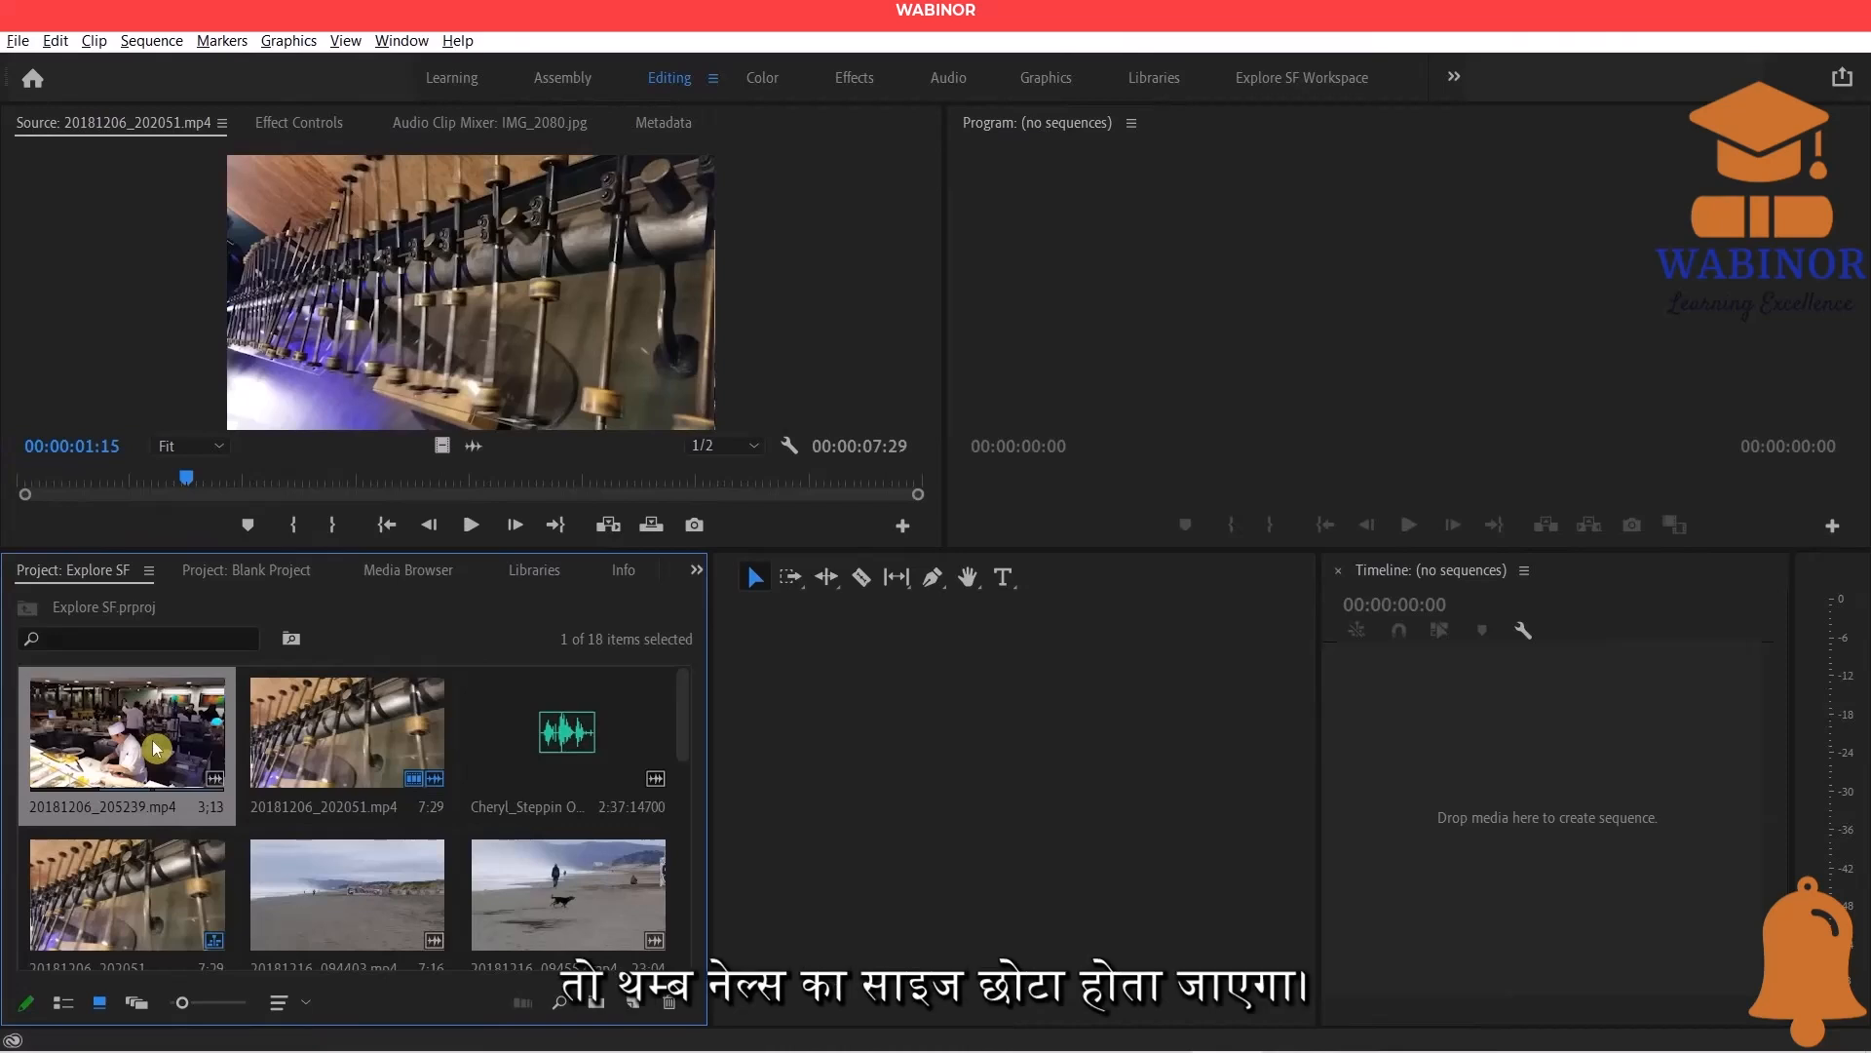
pyautogui.scroll(5, 156, 748)
pyautogui.scroll(-5, 155, 749)
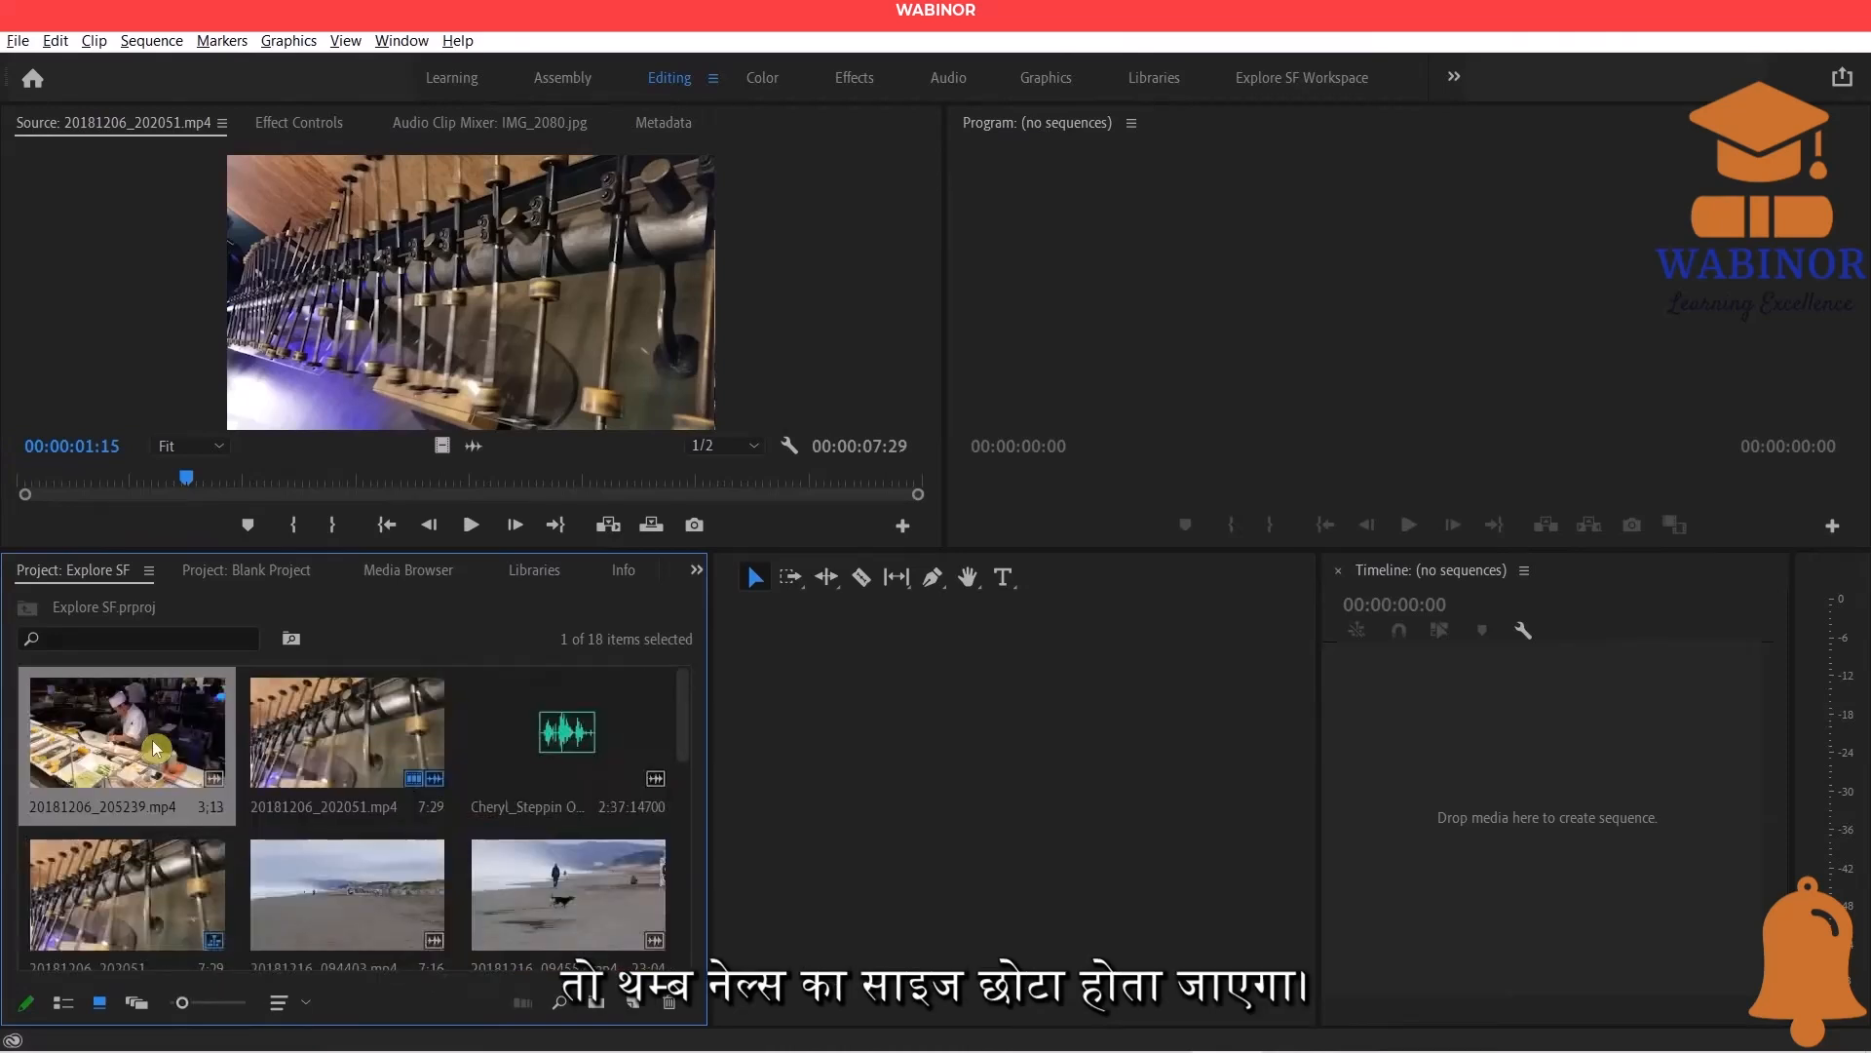
pyautogui.moveTo(185, 1006)
pyautogui.mouseDown()
pyautogui.moveTo(212, 1009)
pyautogui.moveTo(168, 1016)
pyautogui.mouseUp()
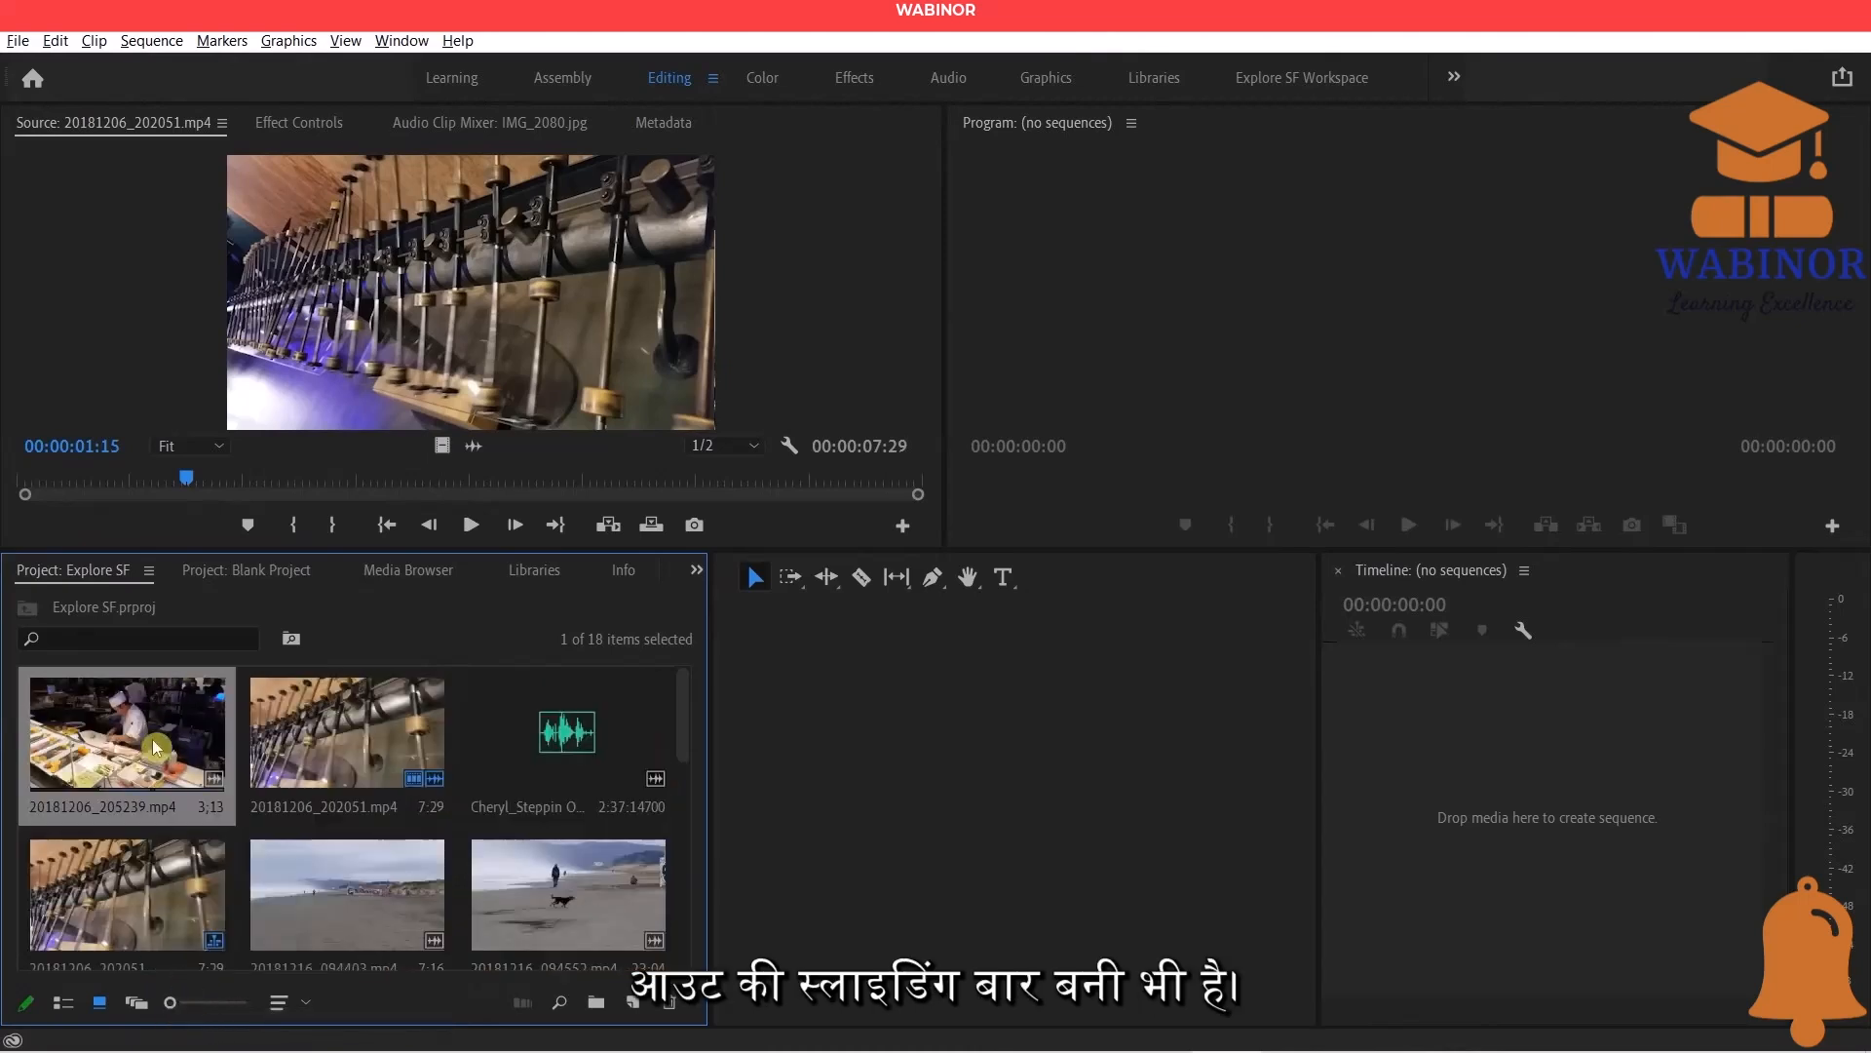
pyautogui.scroll(4, 156, 749)
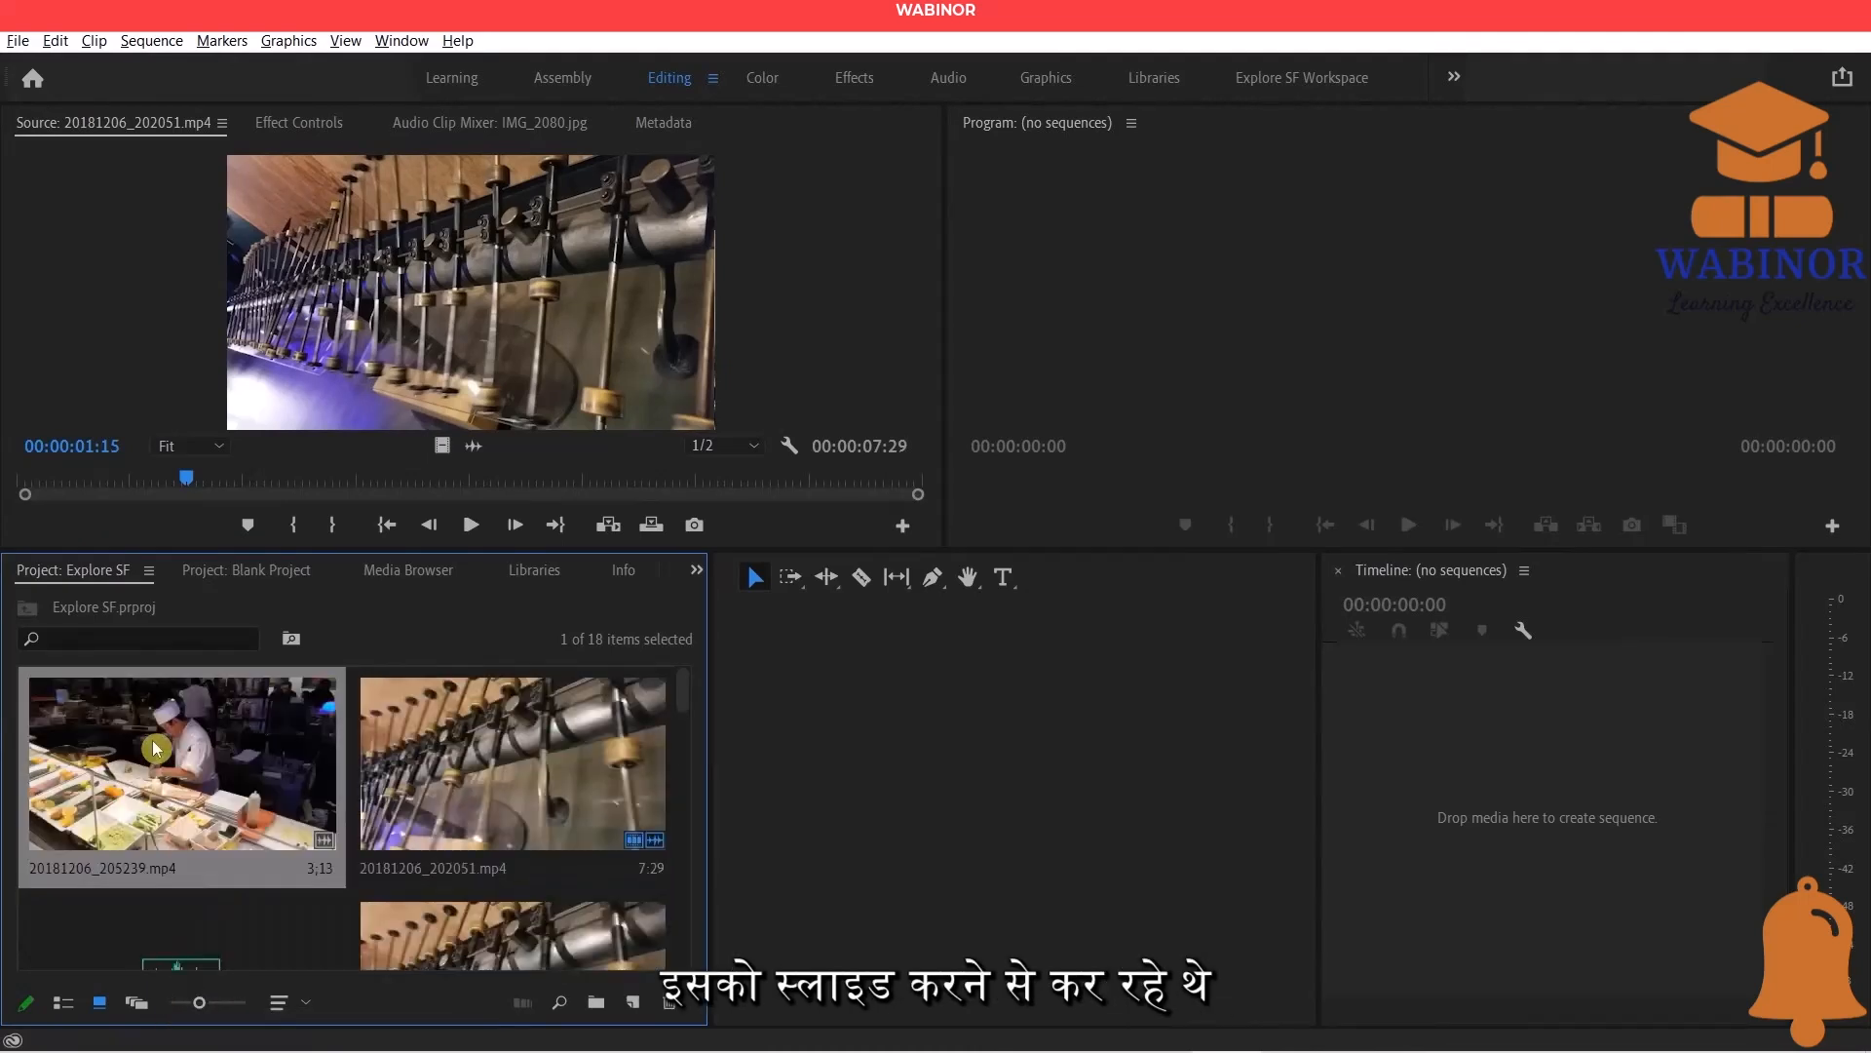
pyautogui.scroll(-2, 156, 748)
pyautogui.scroll(-1, 156, 748)
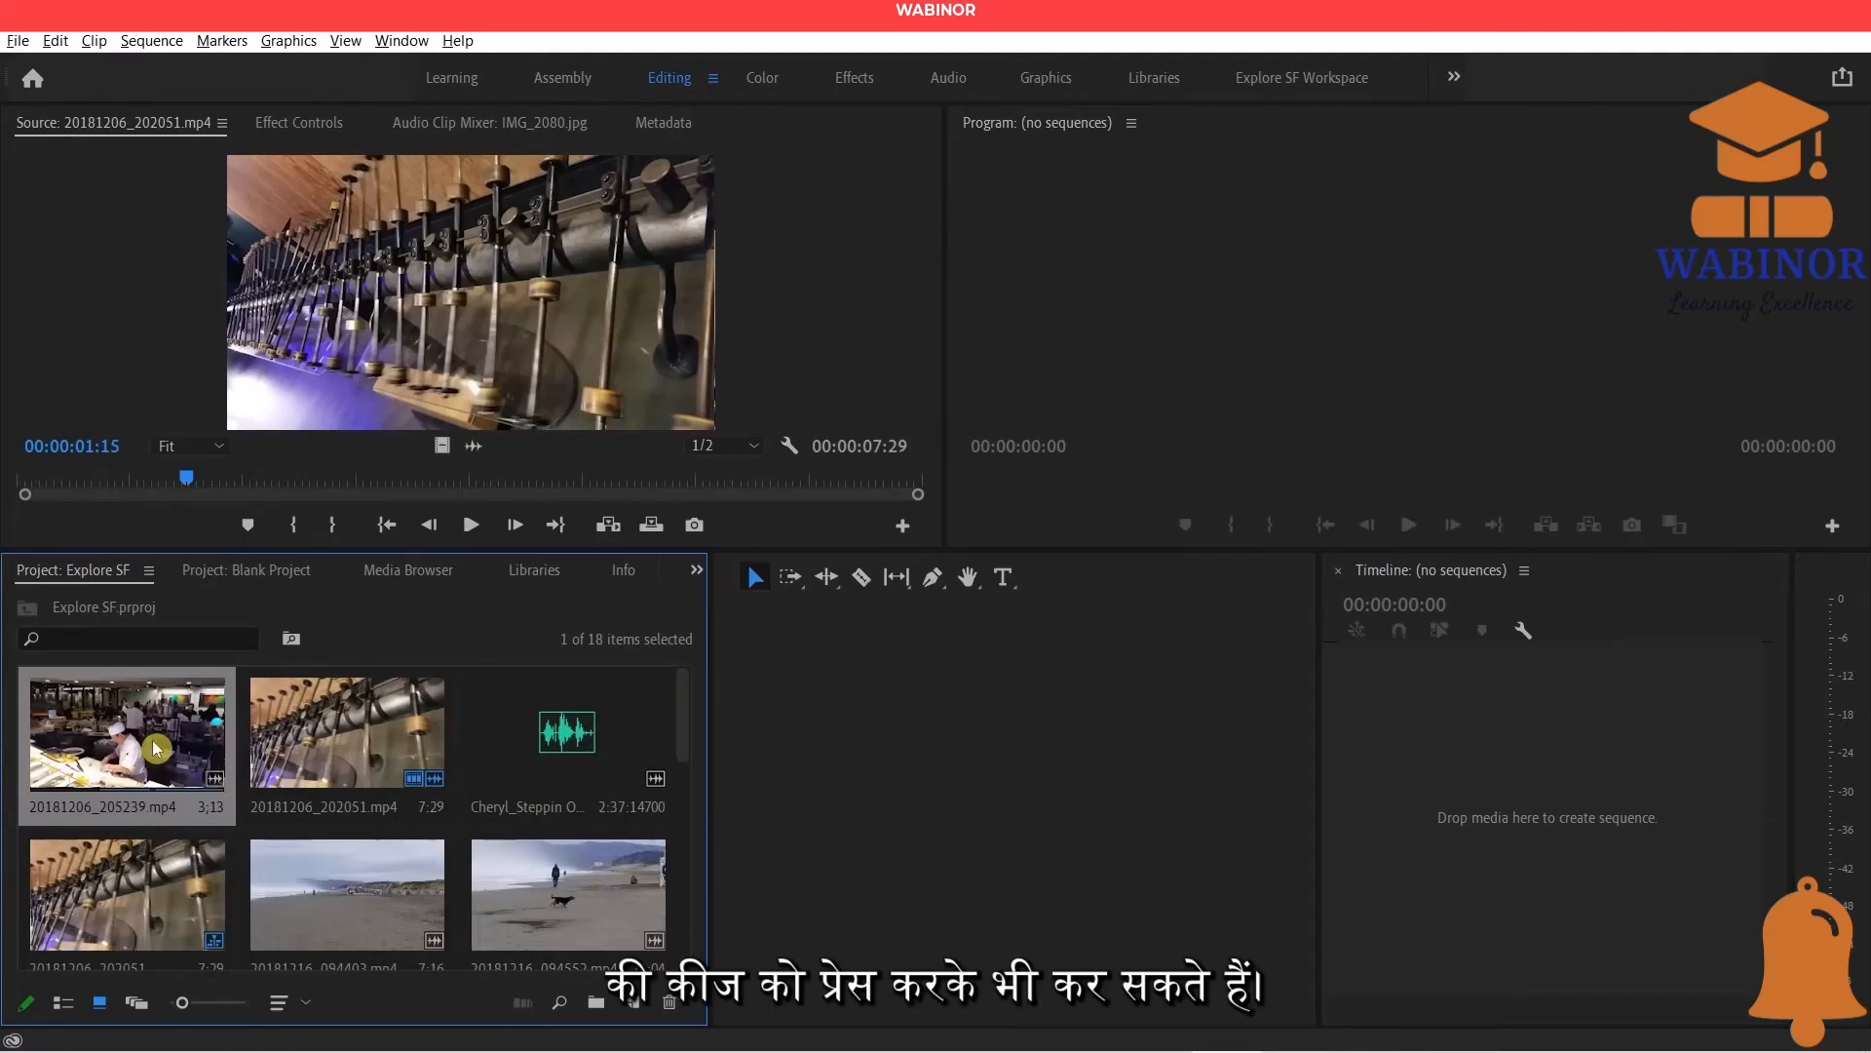
# Try enlarging the Project panel thumbnails in increments and shrinking them back again.
pyautogui.press('=')
pyautogui.press('-')
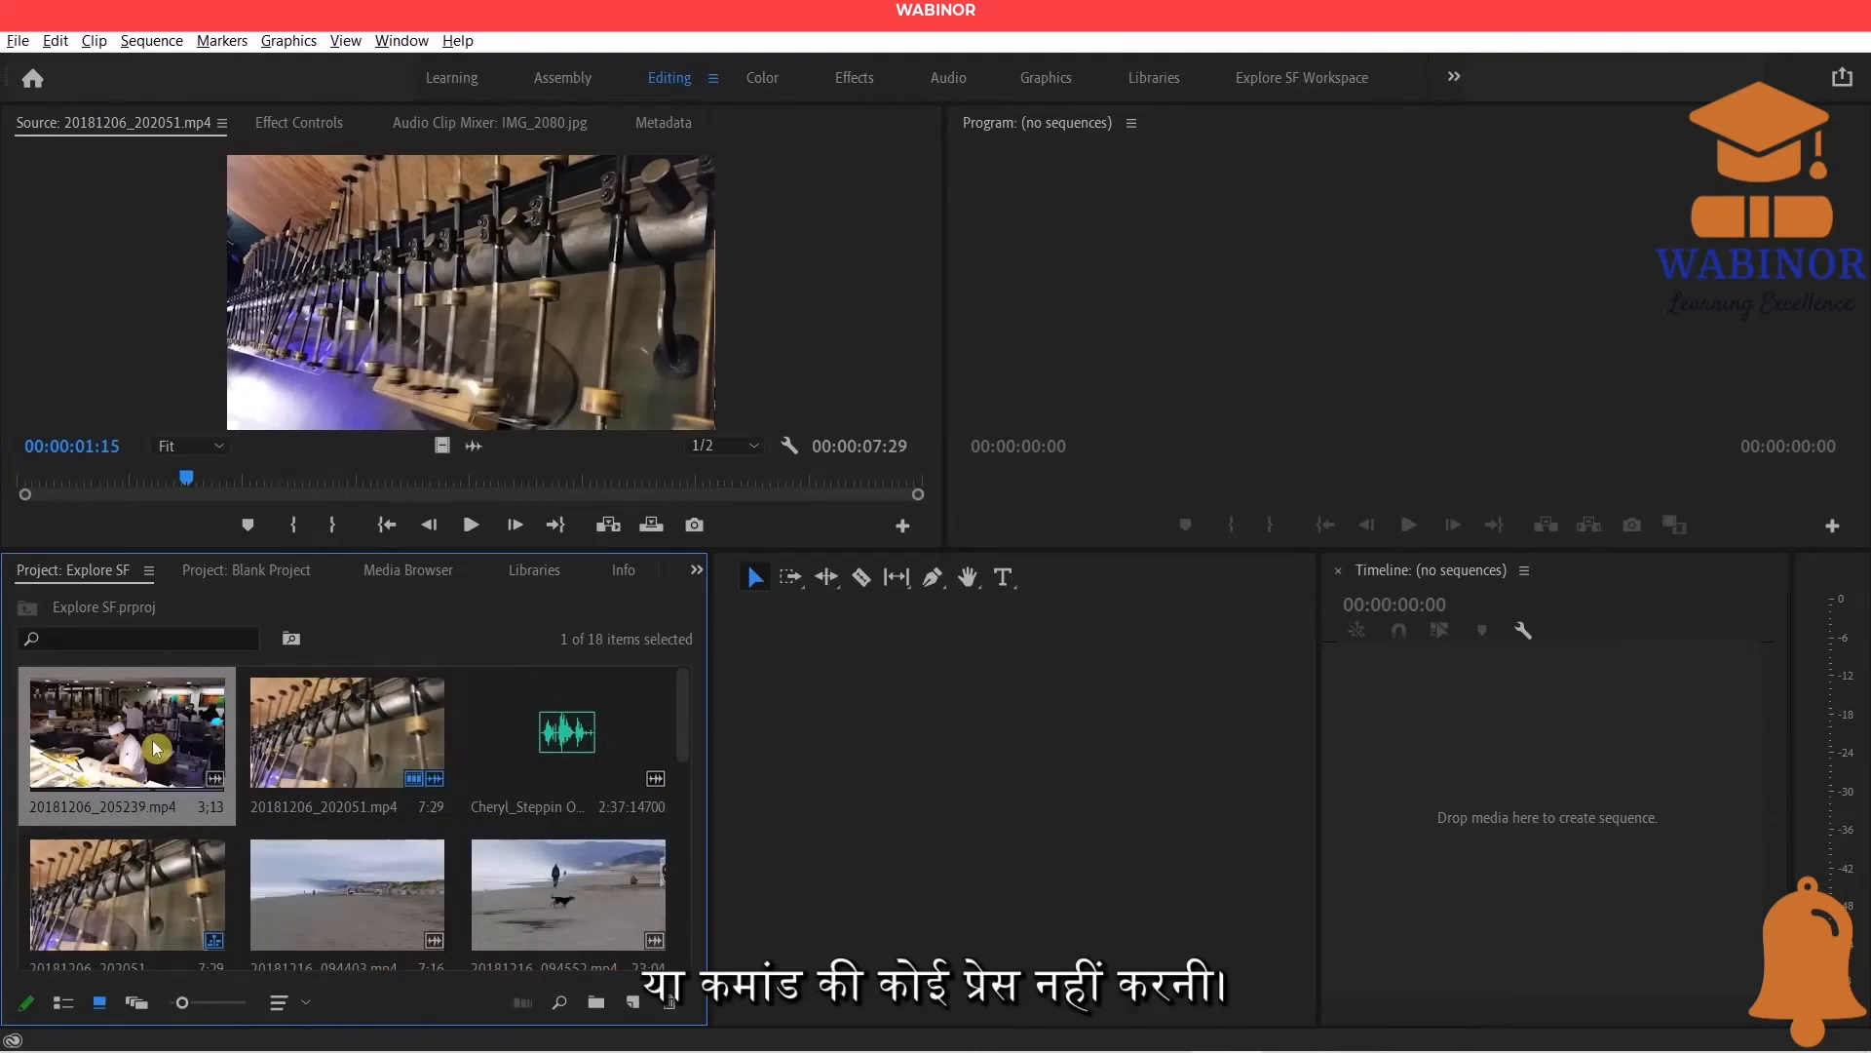
pyautogui.press('=')
pyautogui.press('=')
pyautogui.press('=')
pyautogui.press('-')
pyautogui.press('-')
pyautogui.press('-')
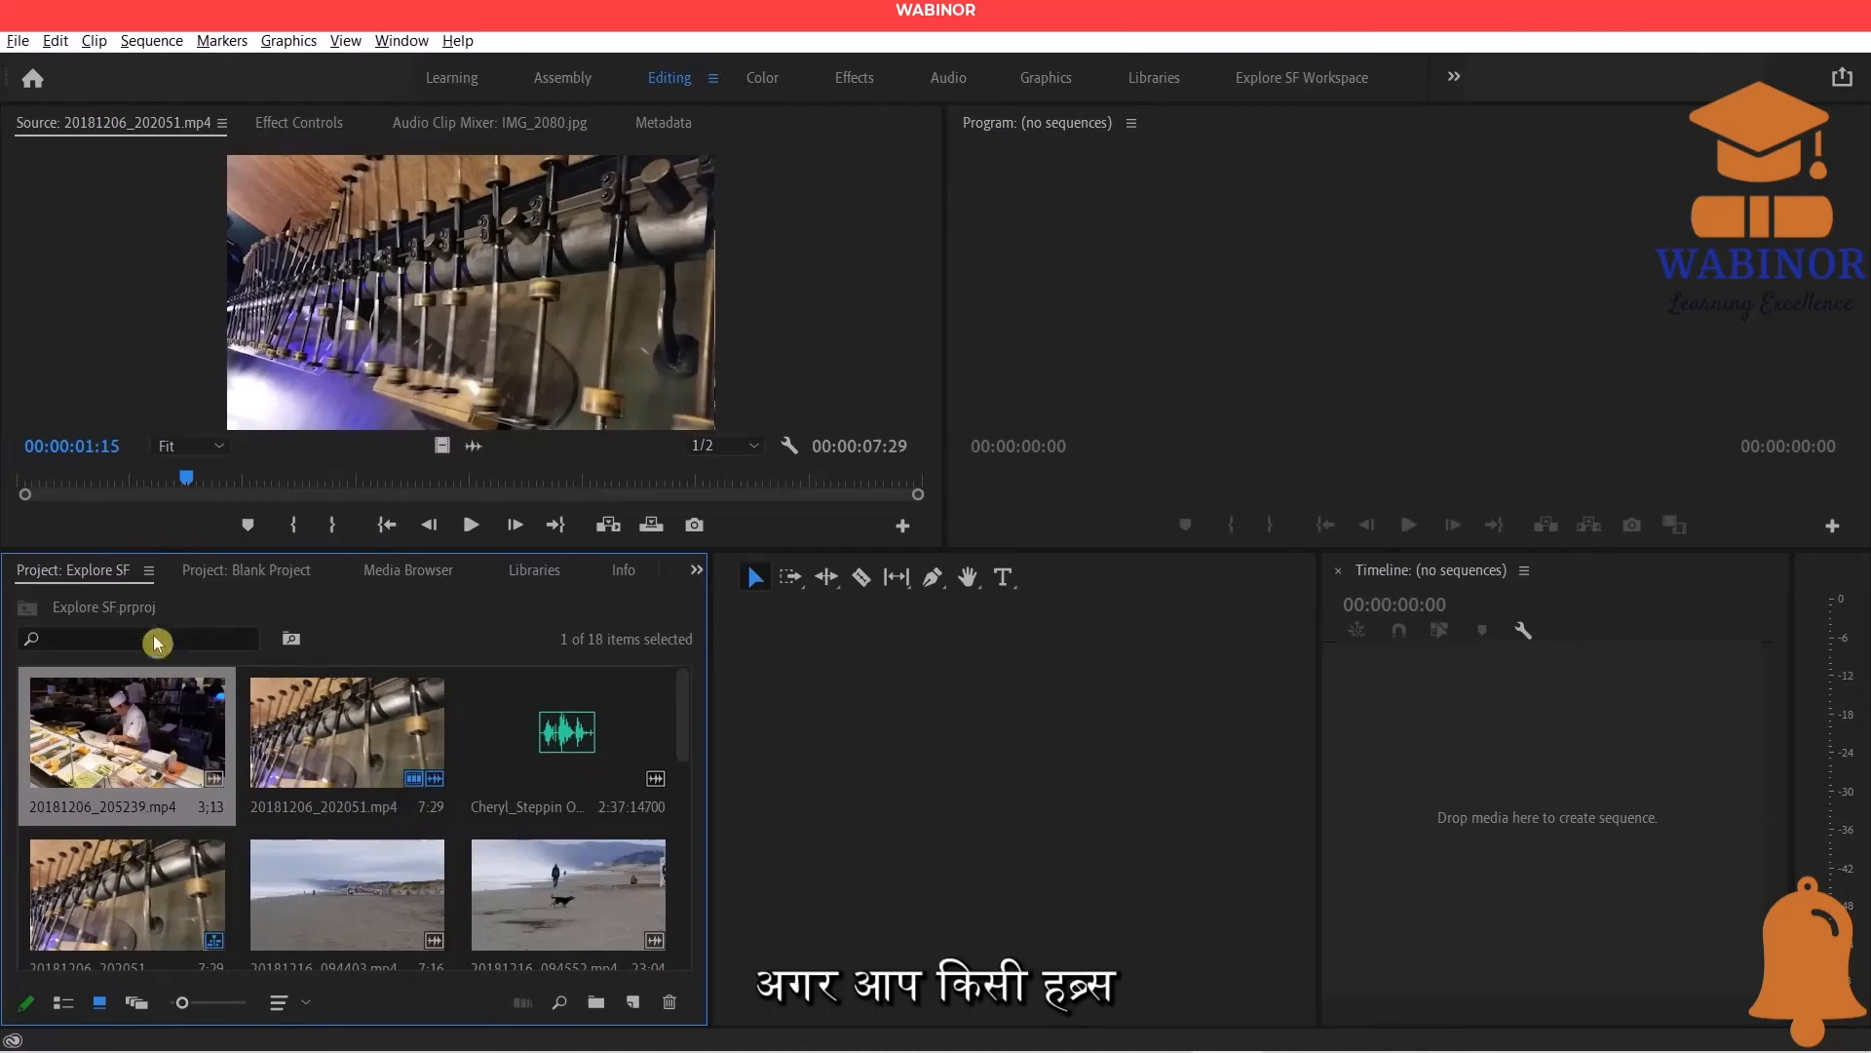
# Check the Project panel's Hover Scrub option and display the project items in list view.
pyautogui.click(153, 575)
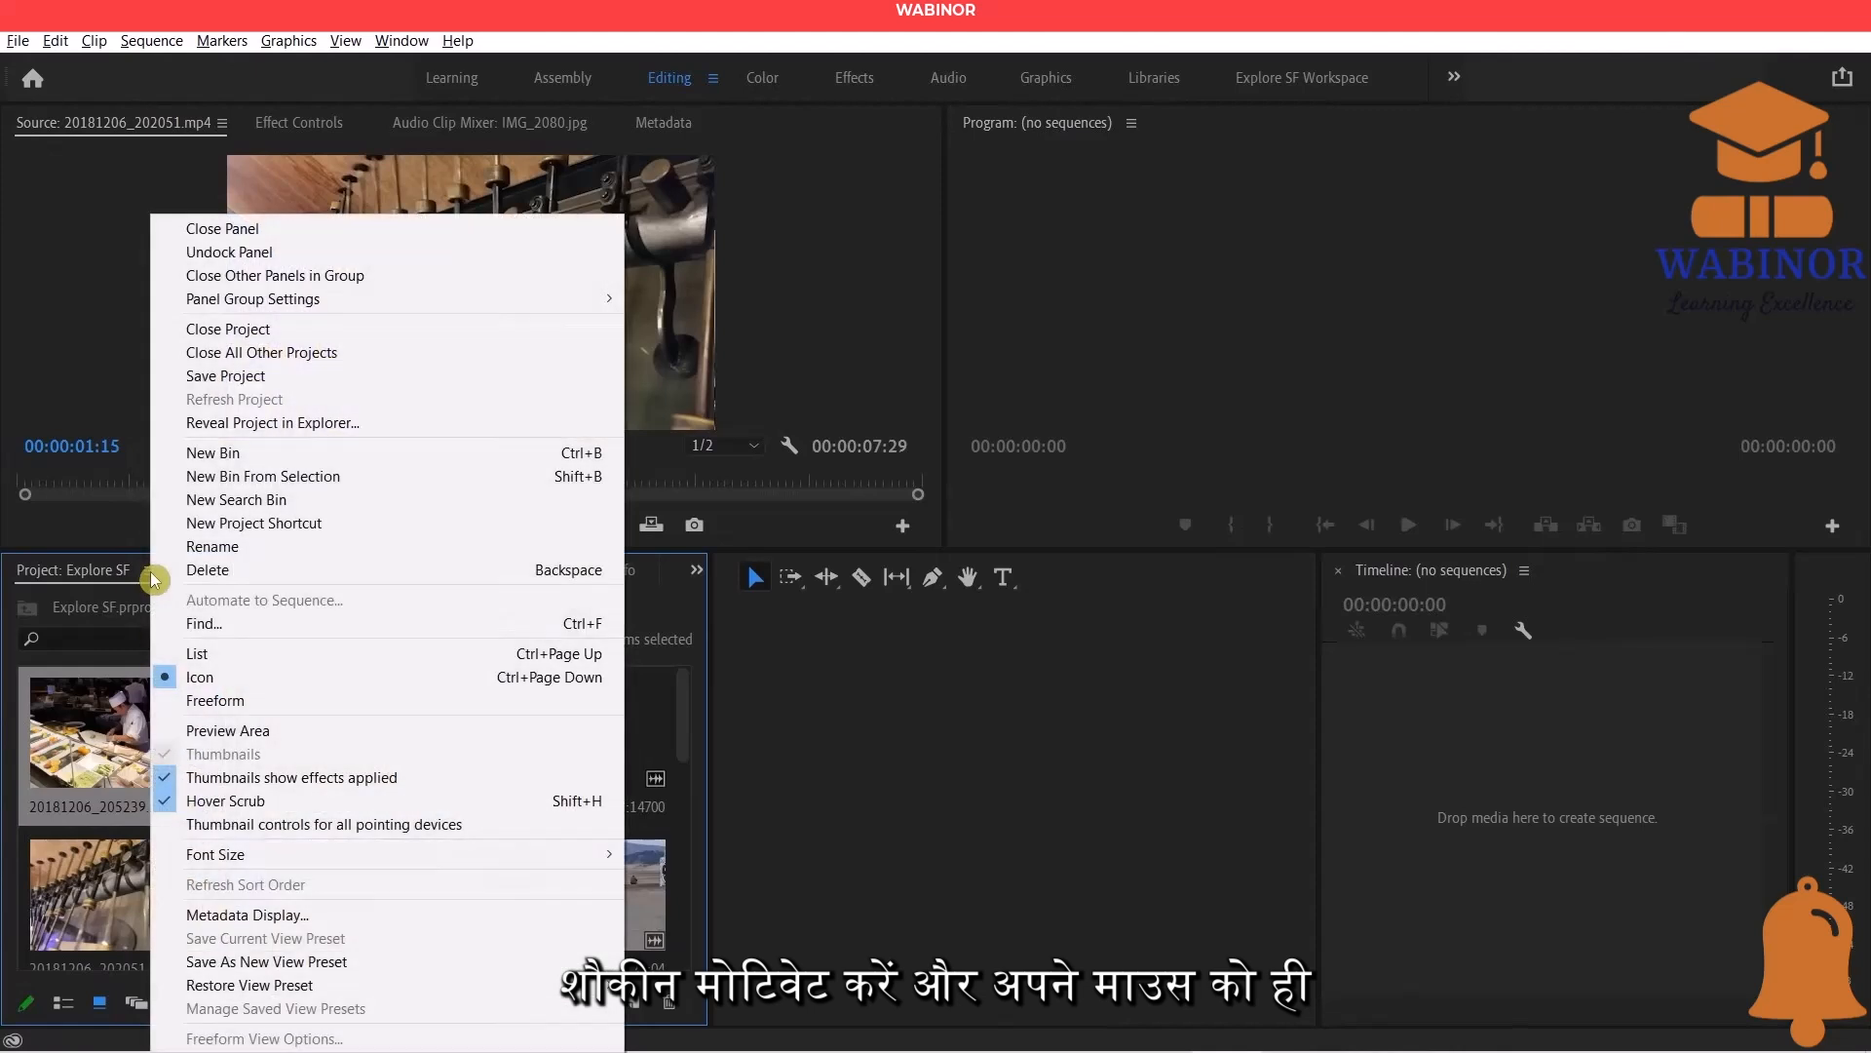
pyautogui.click(937, 746)
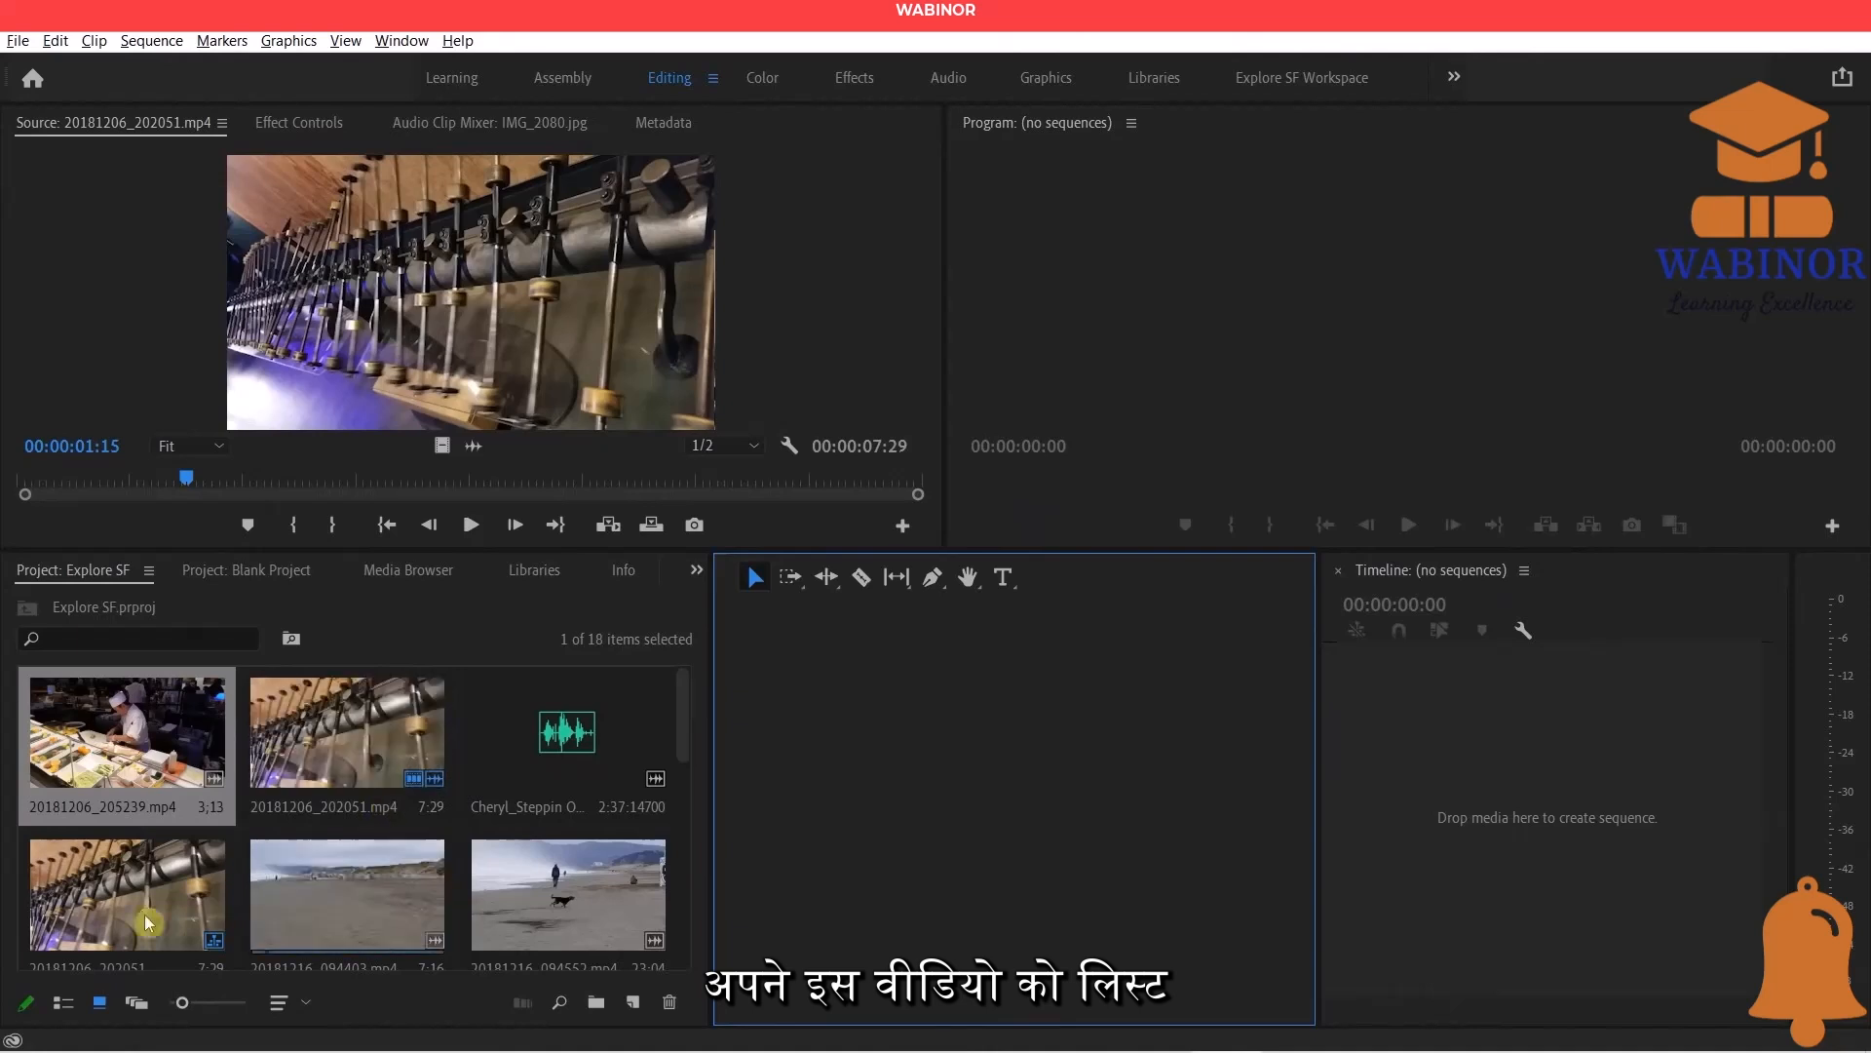
pyautogui.click(63, 1002)
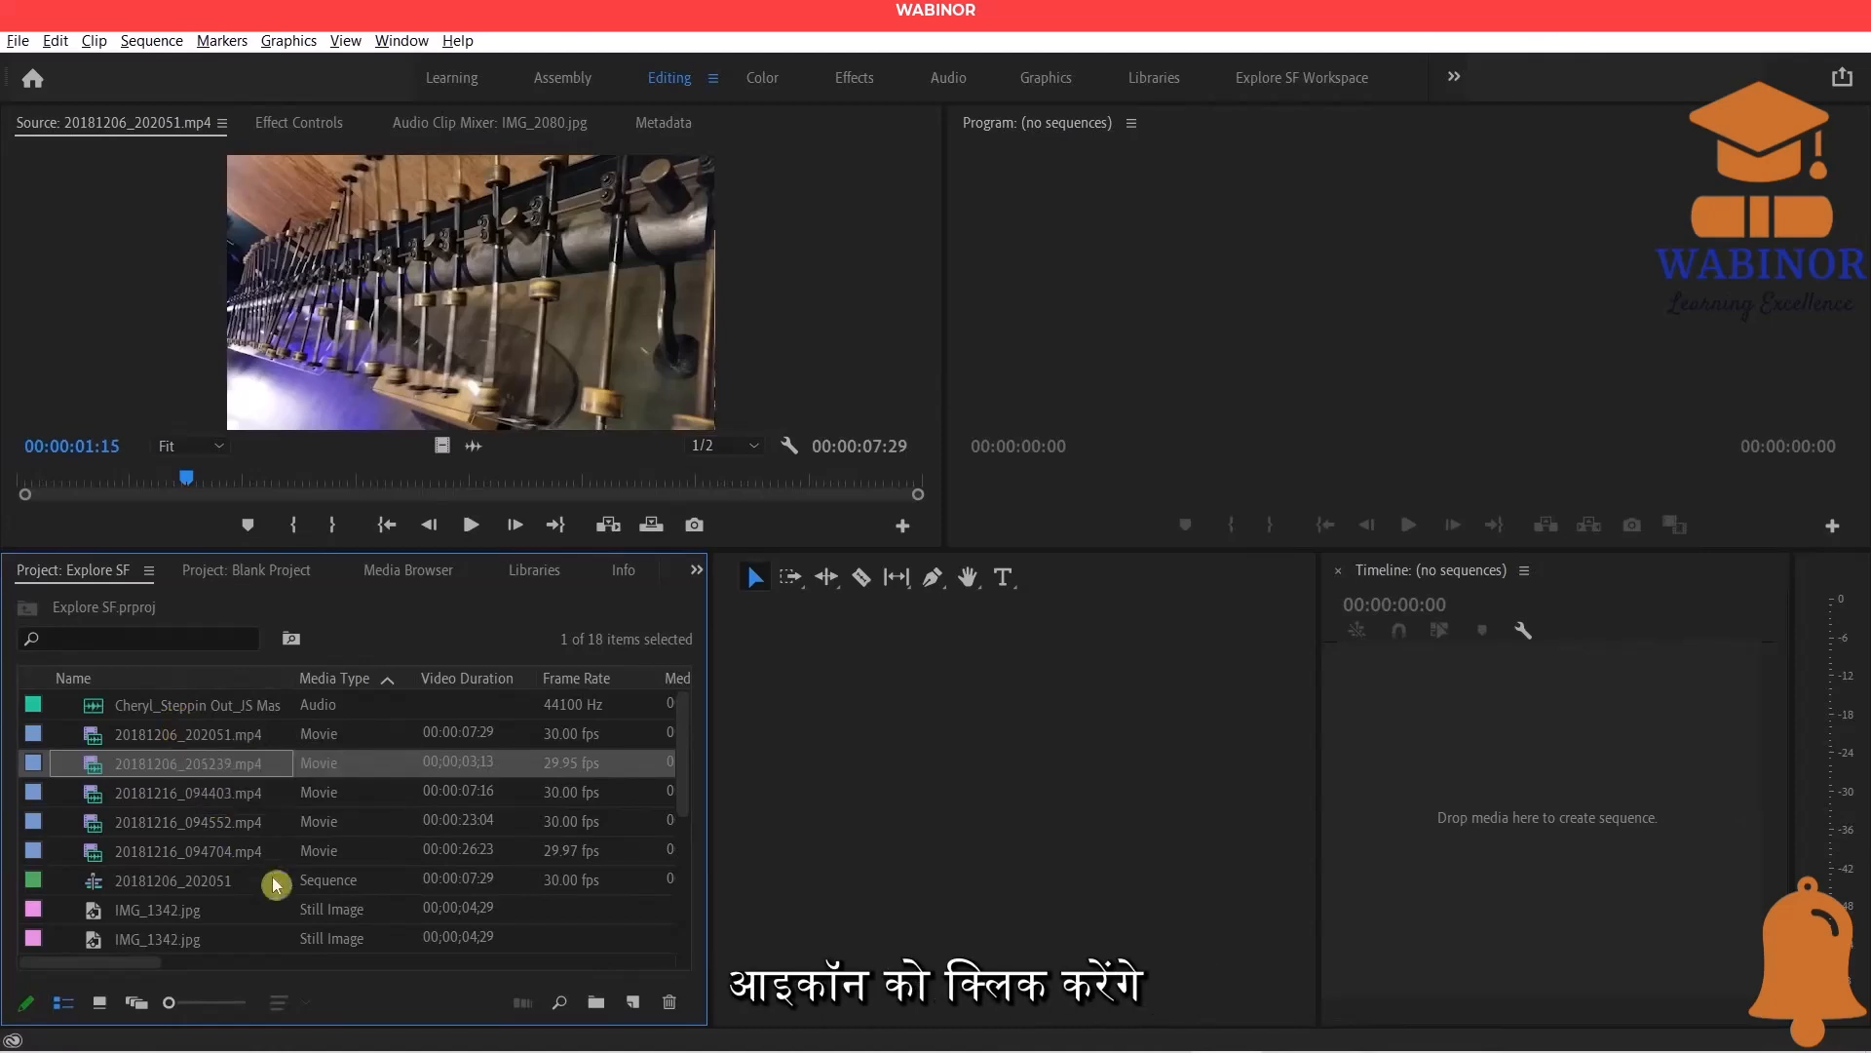
# Set up a Find search on the Name column with the Contains operator, using the first word of the audio file's name.
pyautogui.click(560, 1007)
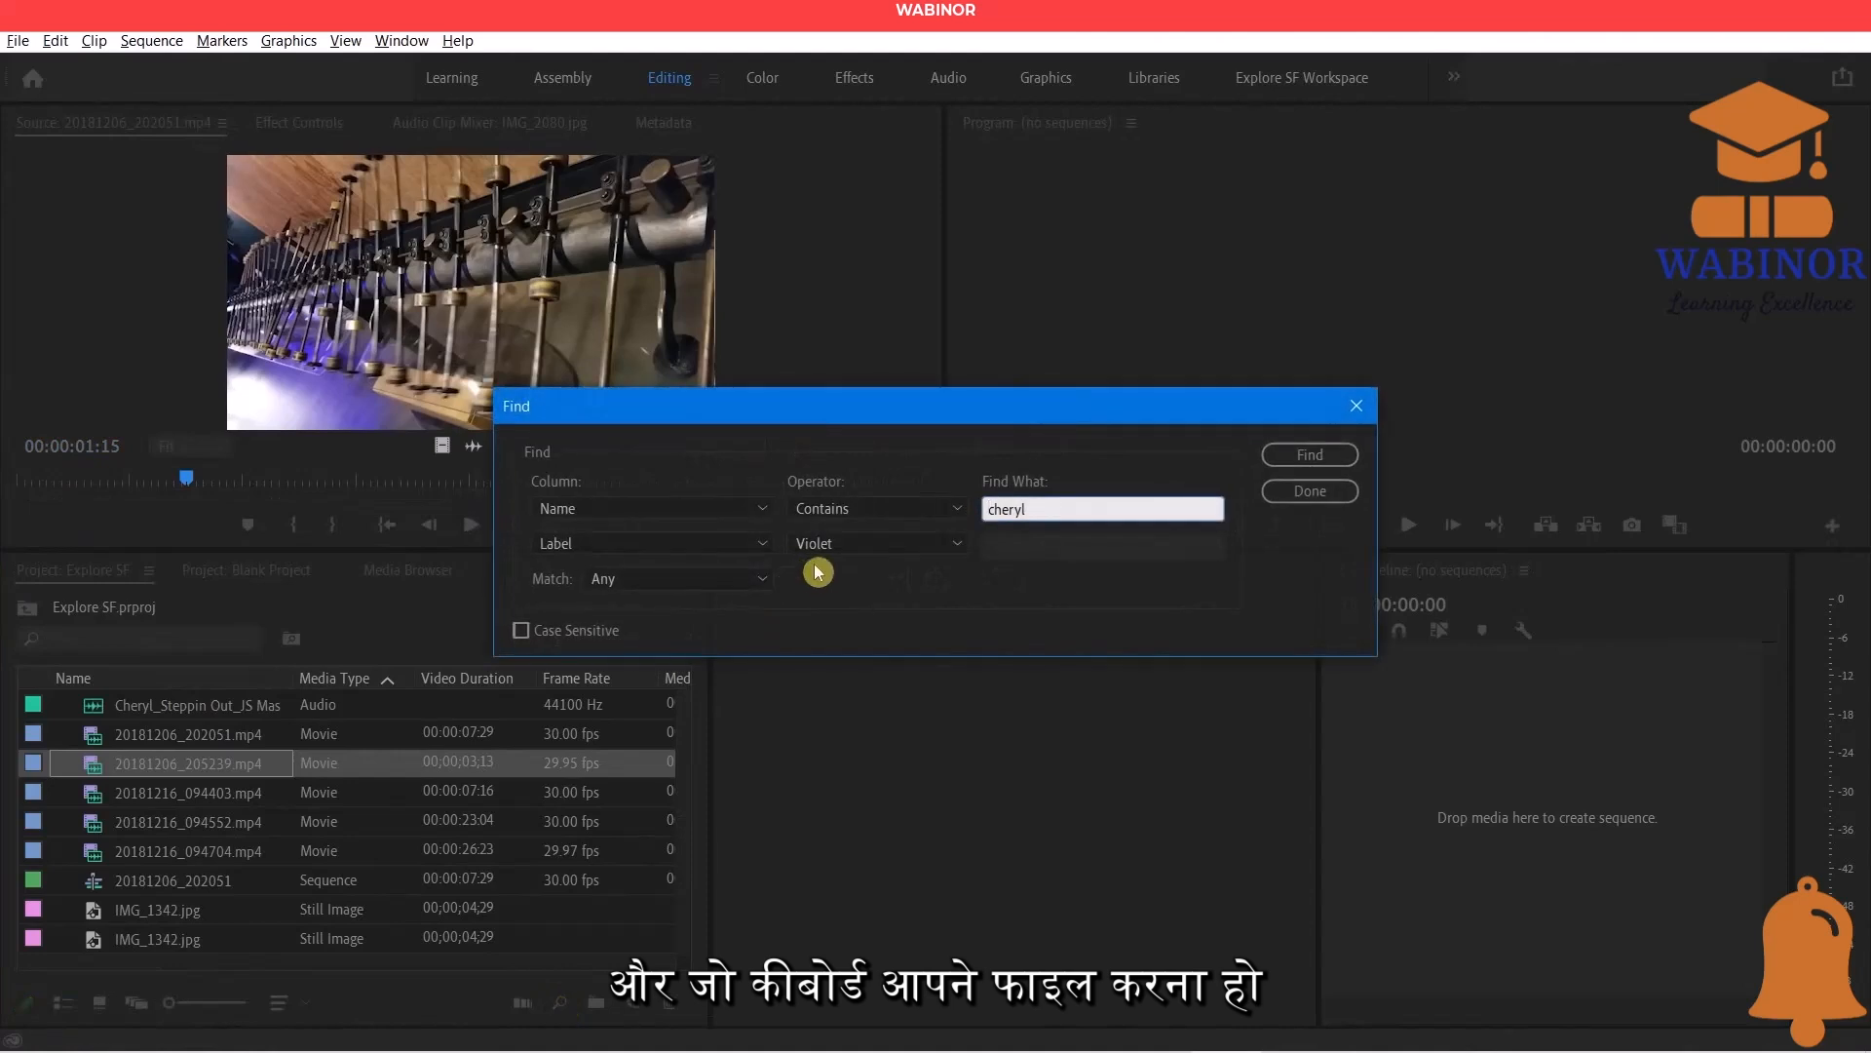
pyautogui.write('cheryle')
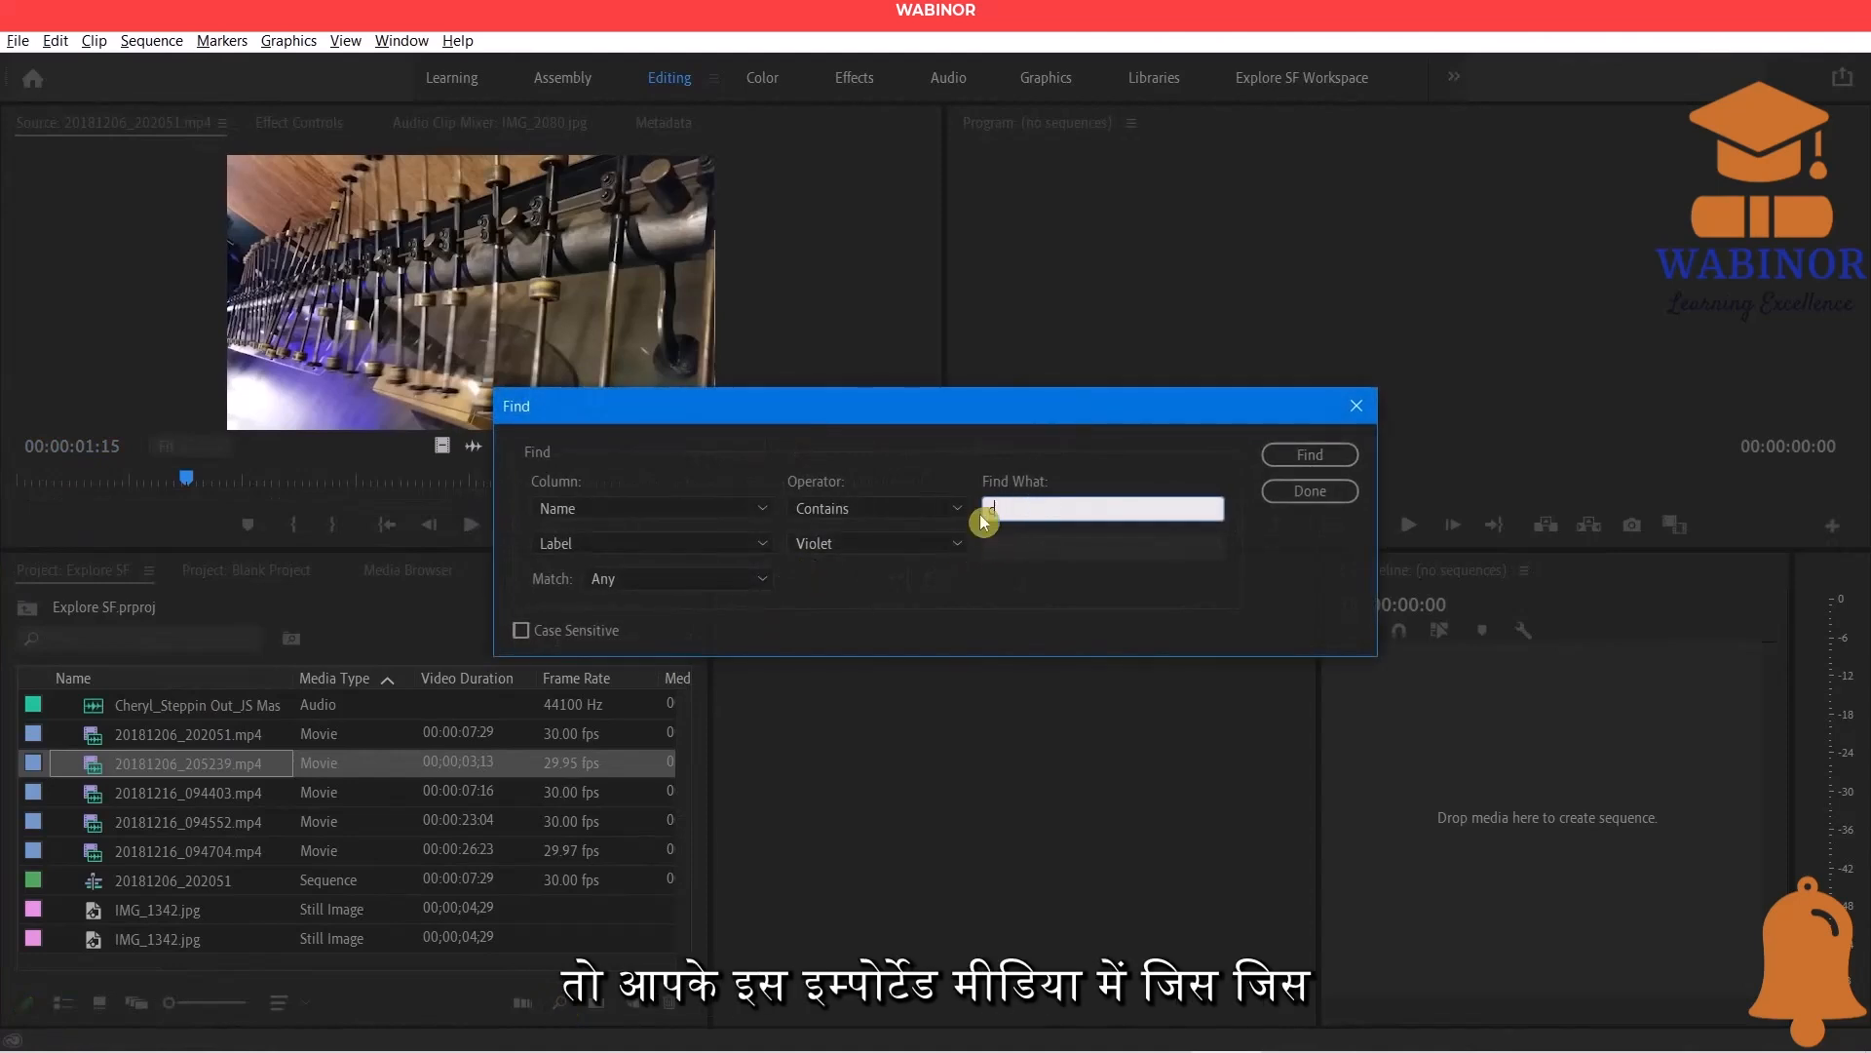
pyautogui.press('BackSpace')
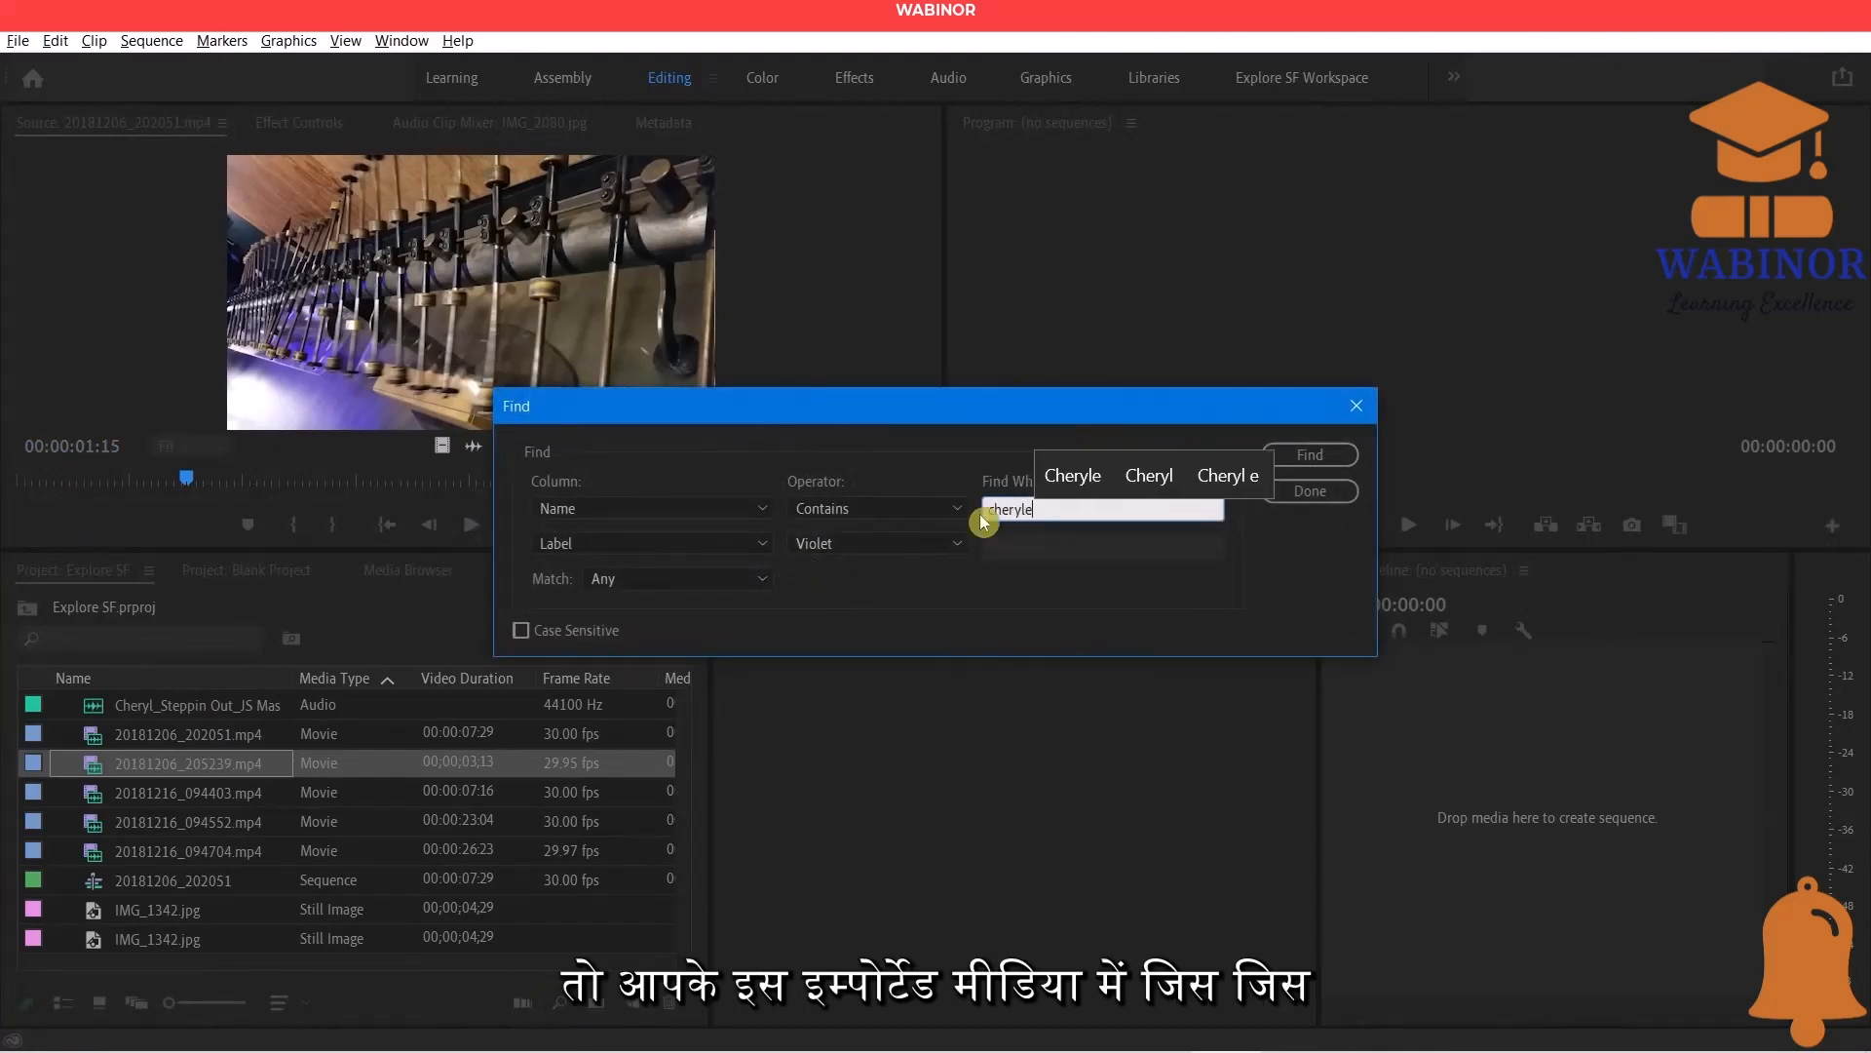
pyautogui.click(577, 510)
pyautogui.click(582, 543)
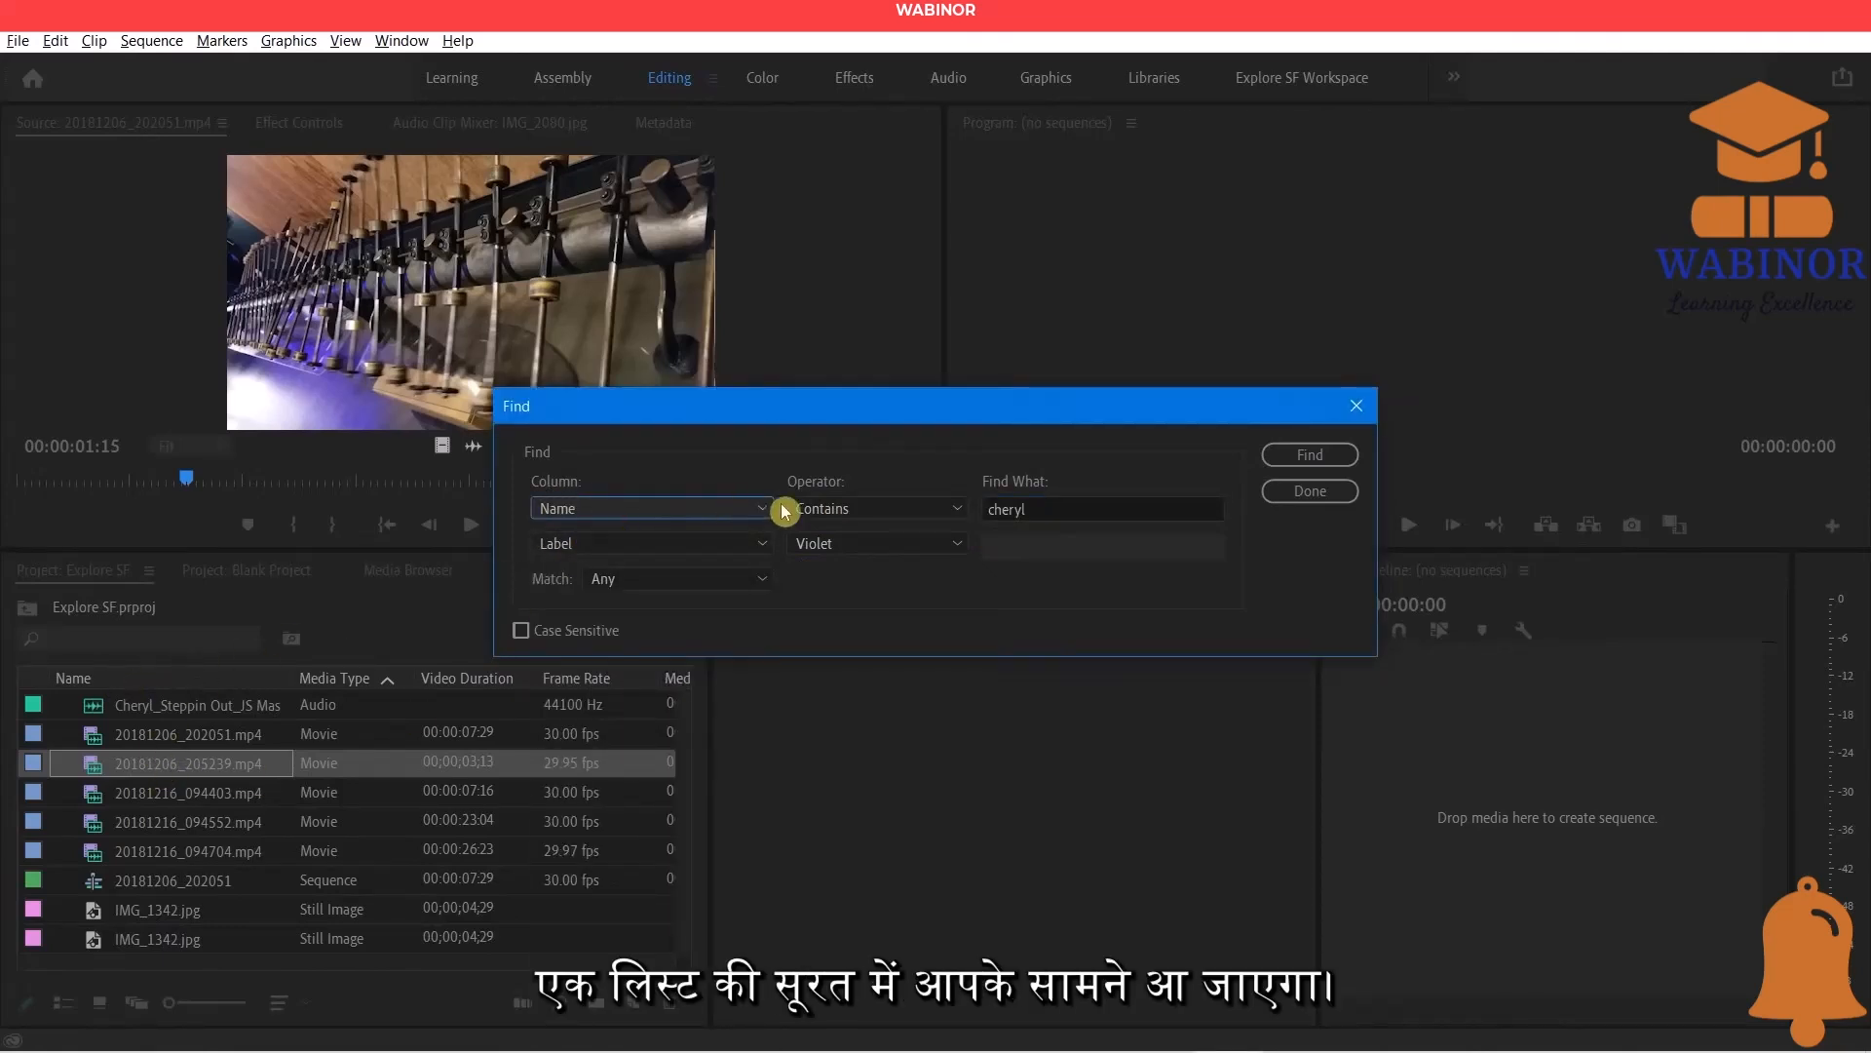
pyautogui.click(858, 507)
pyautogui.click(857, 531)
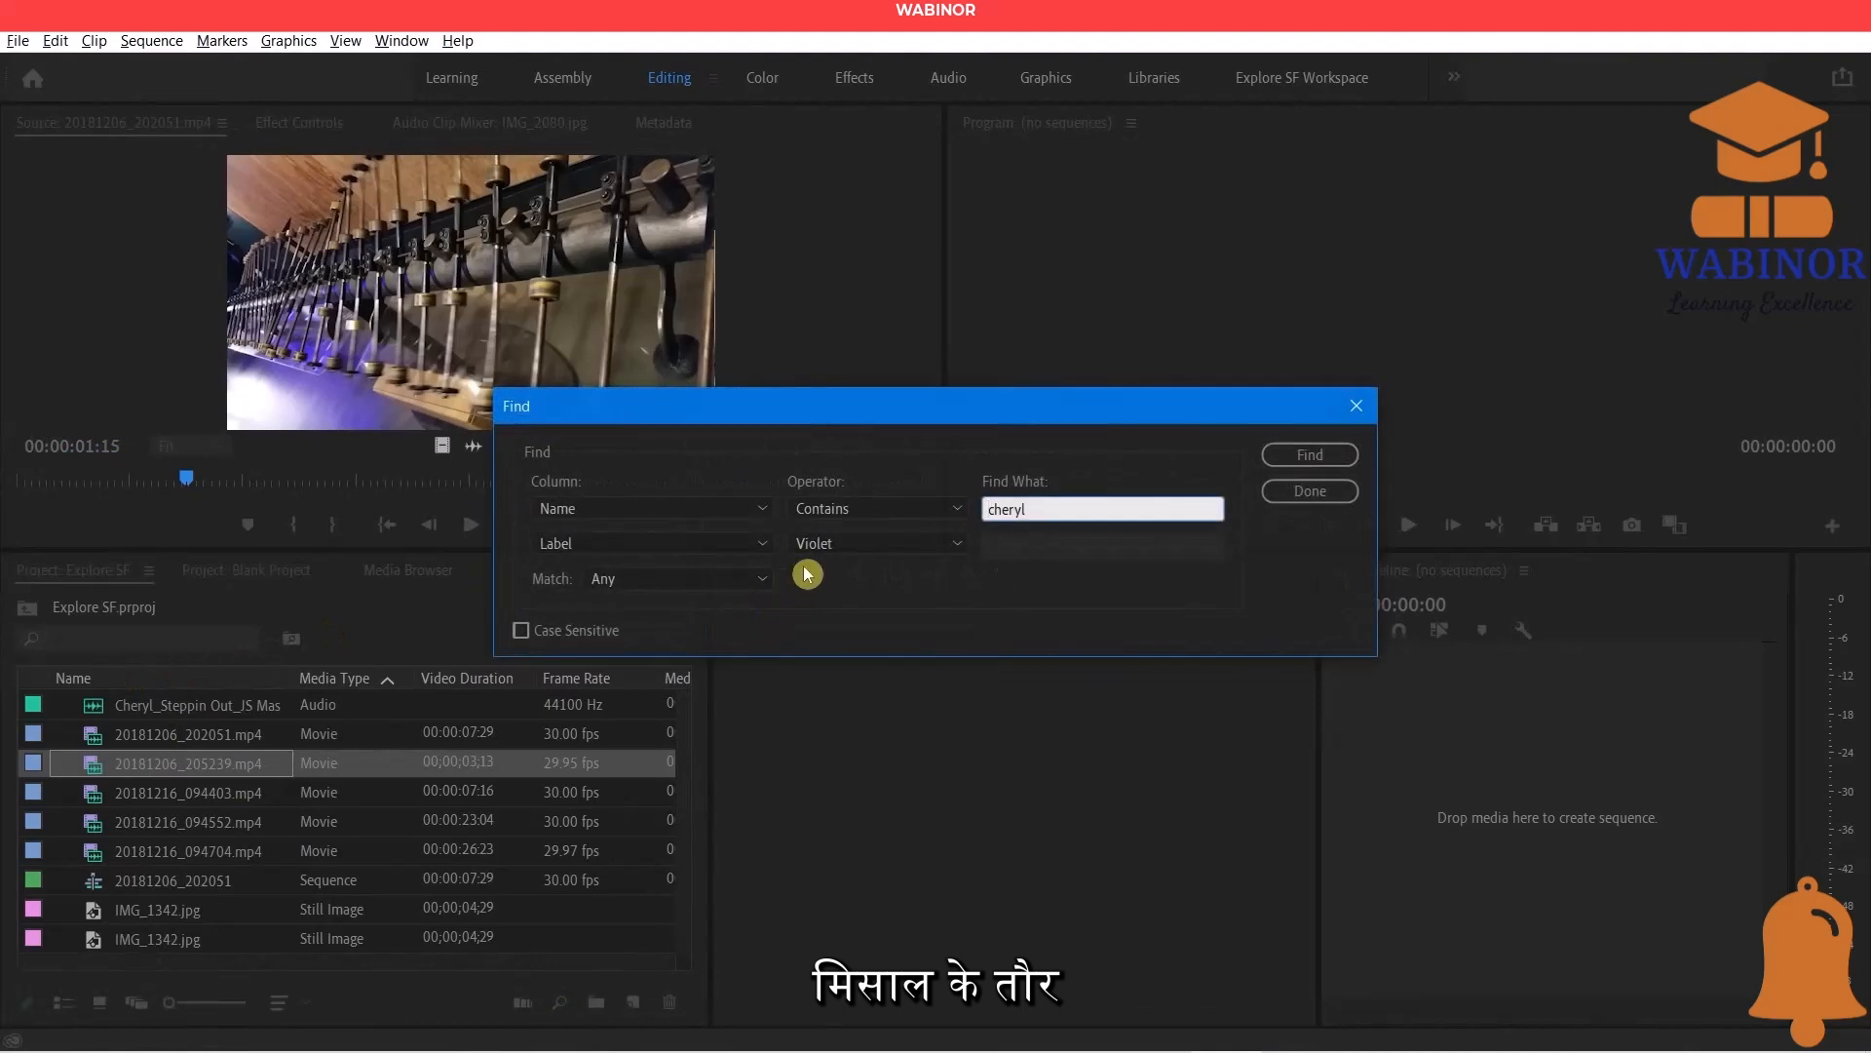
# Re-enter the first word of the audio file's name as the Find What text.
pyautogui.moveTo(1029, 508); pyautogui.dragTo(979, 514)
pyautogui.write('chery')
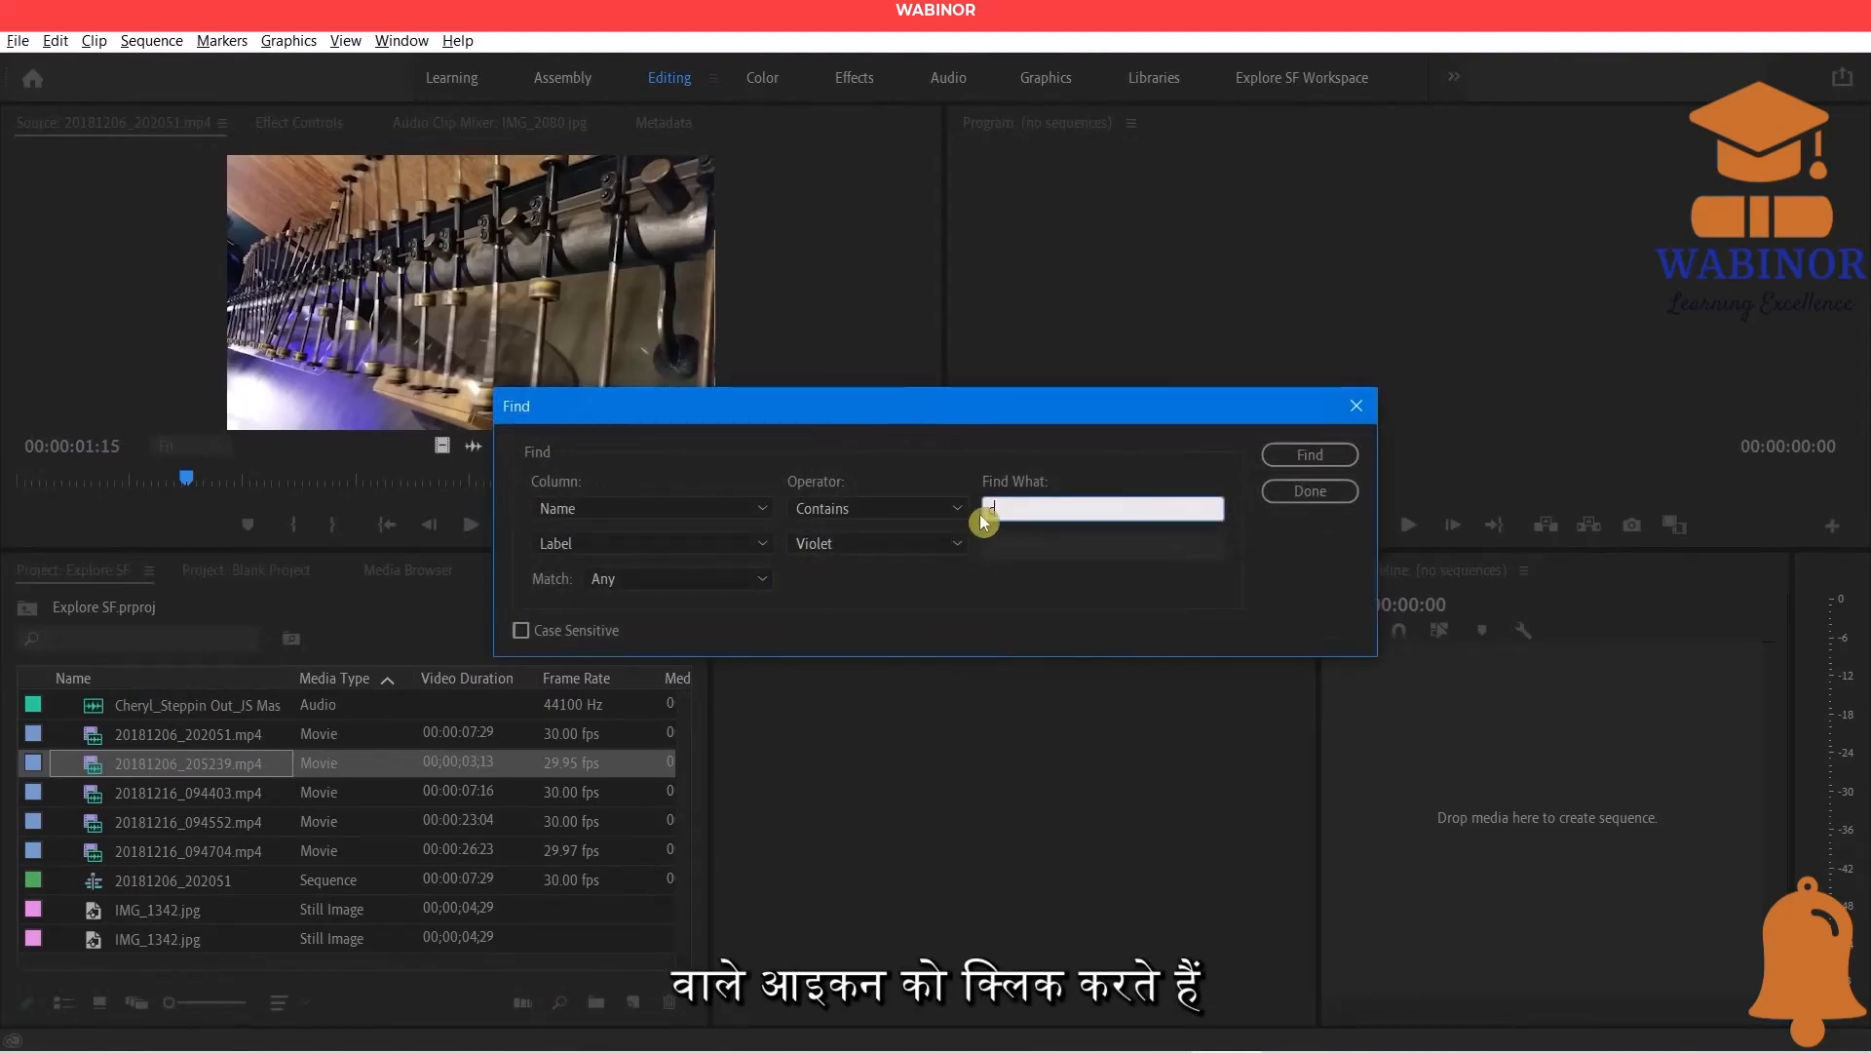
pyautogui.write('l')
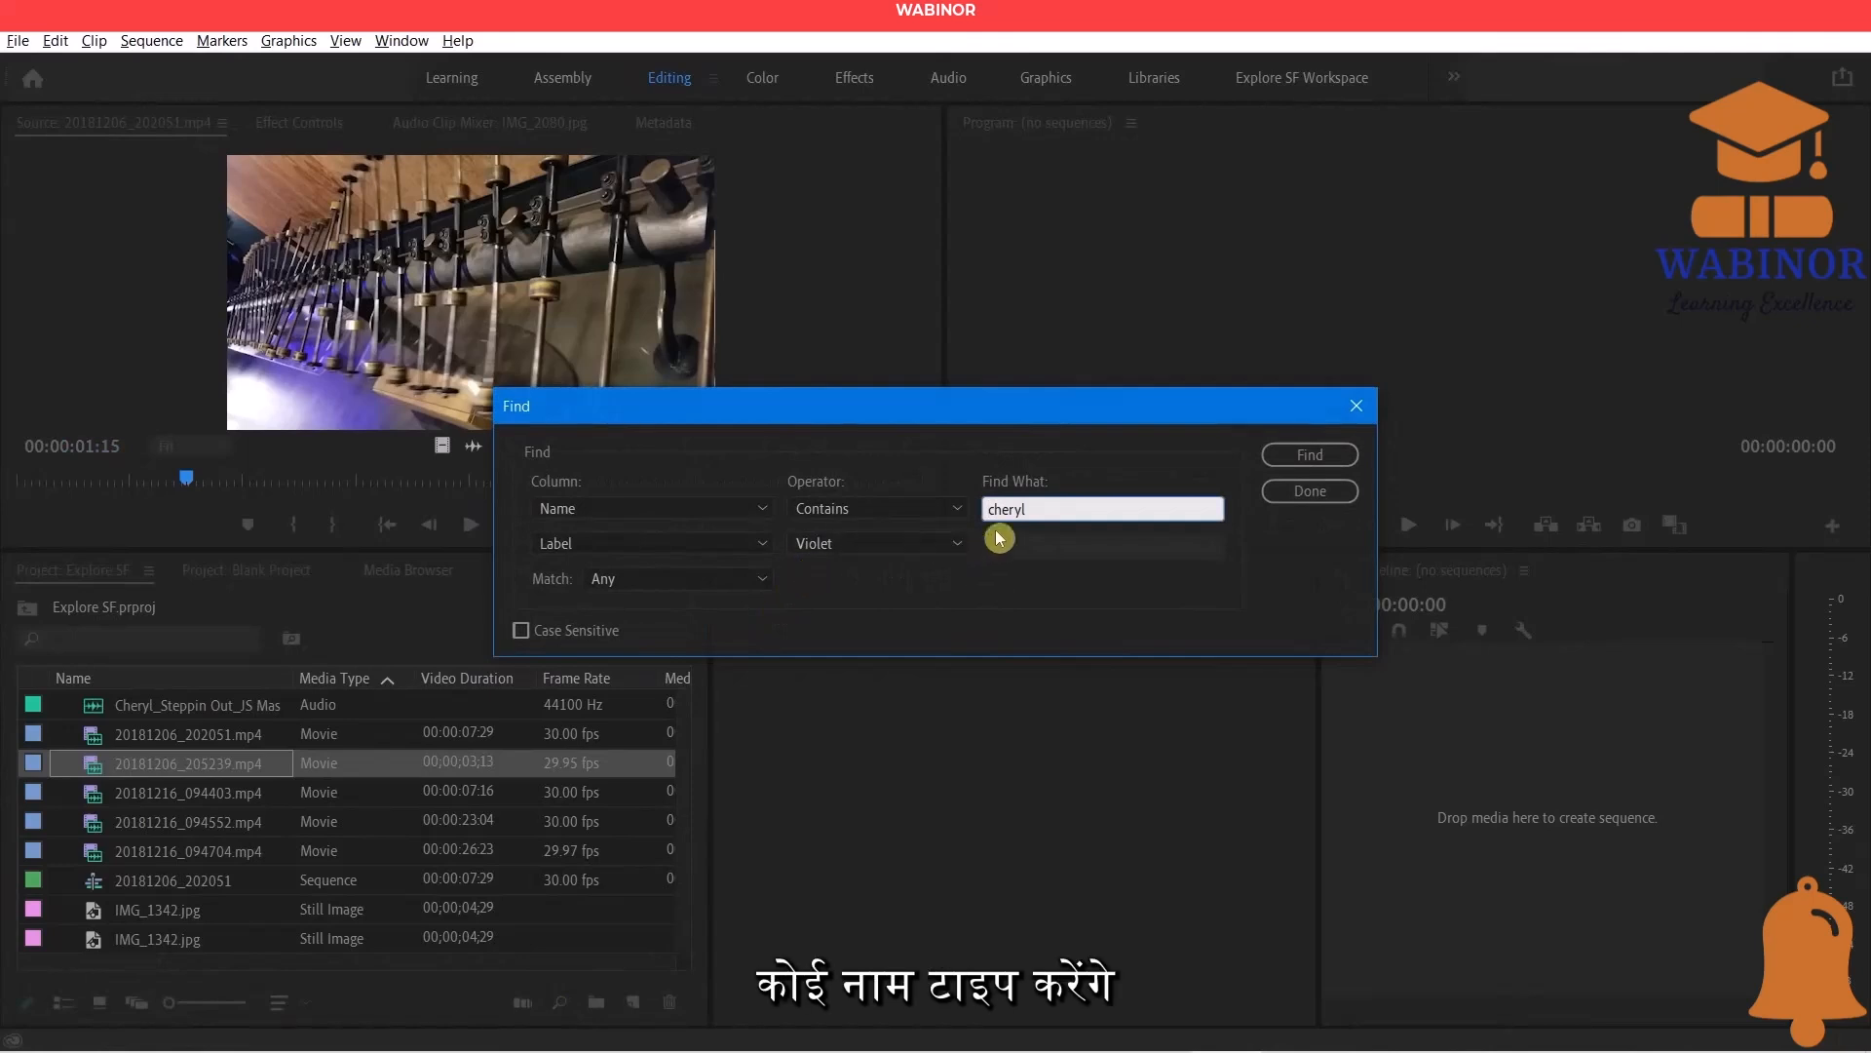
pyautogui.write('cheryl')
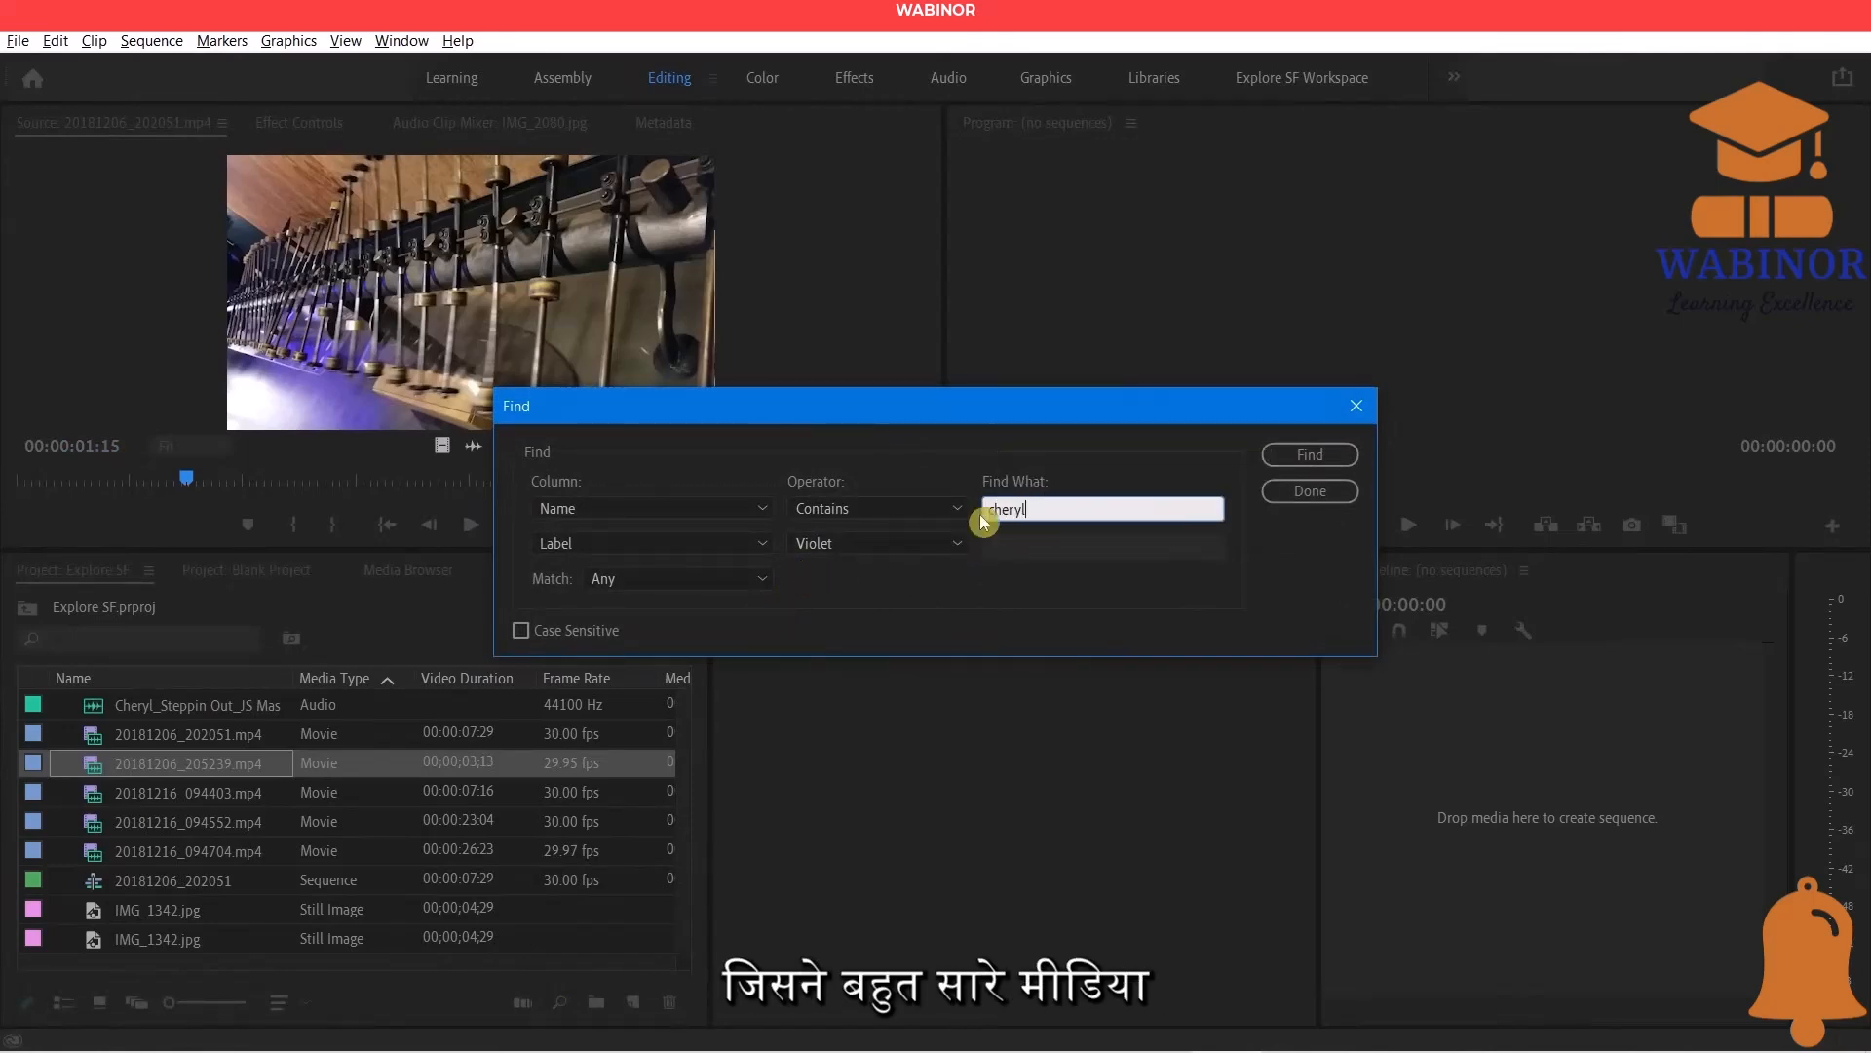
# Review the Column and Operator settings of the Find search, keeping Name and Contains selected.
pyautogui.click(576, 508)
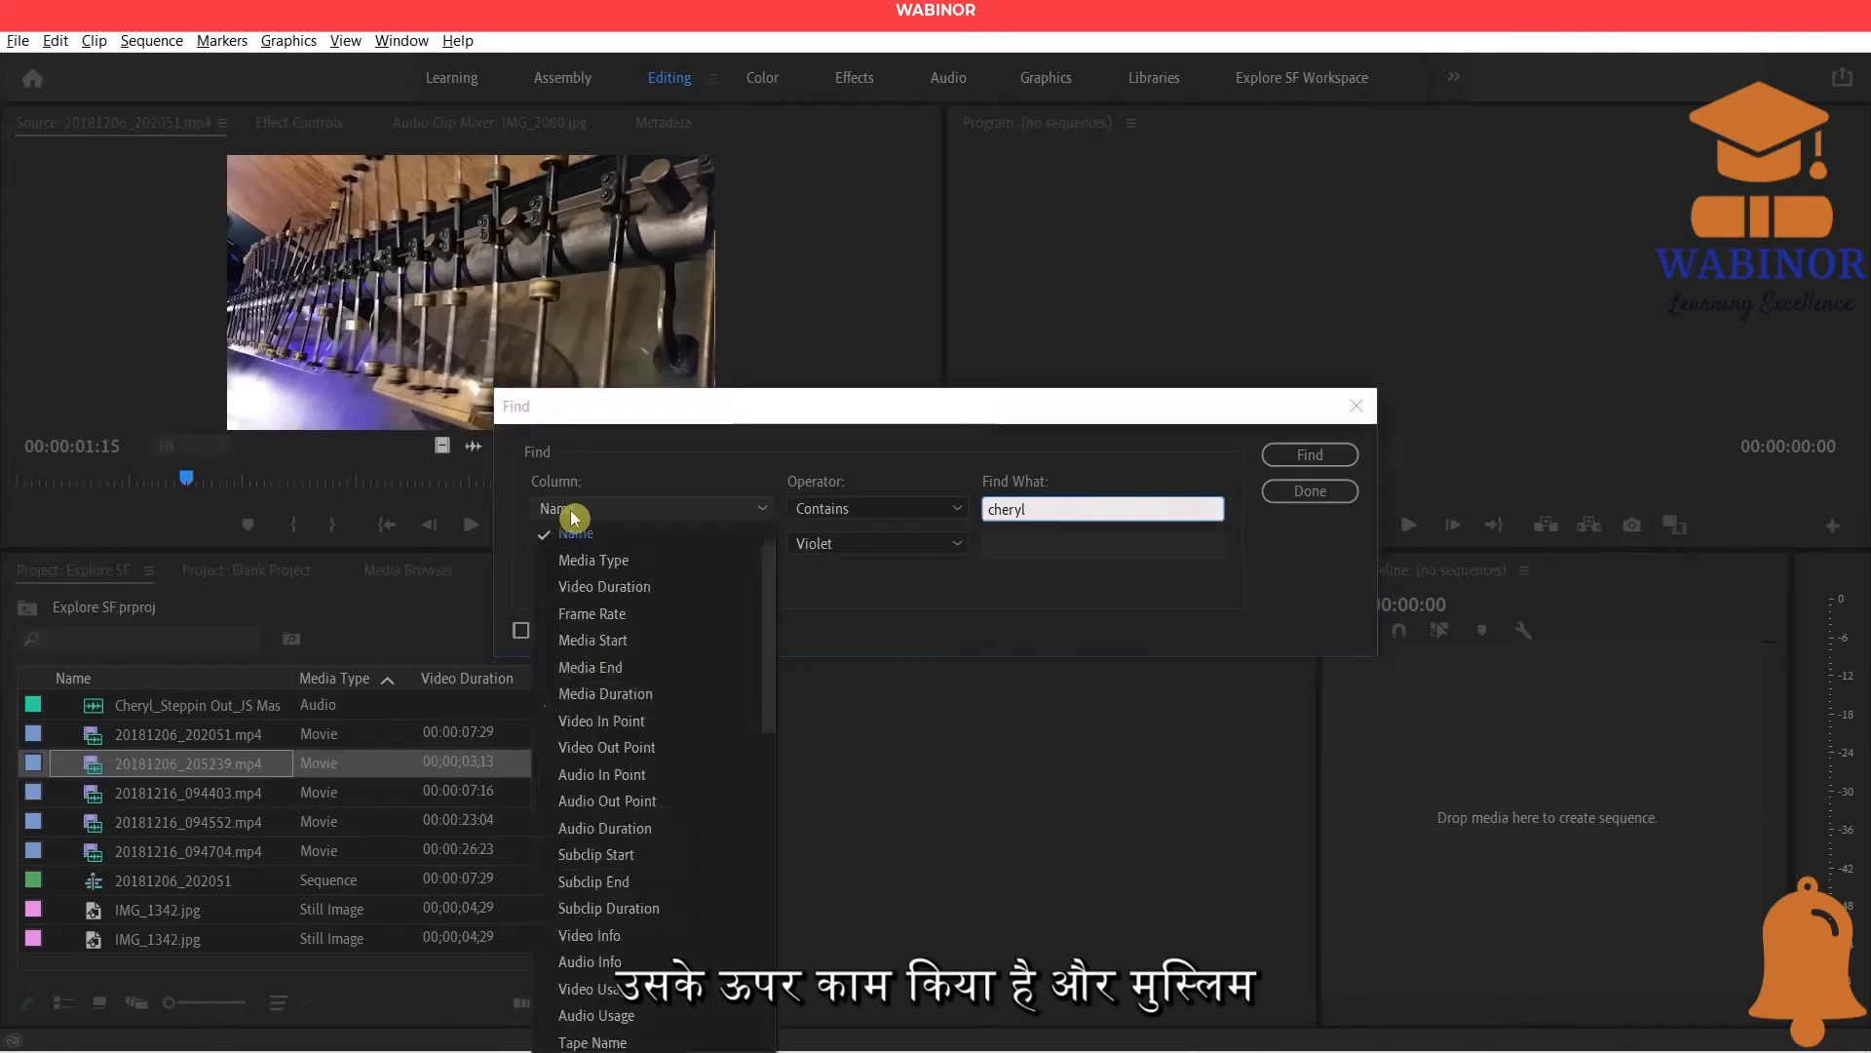
pyautogui.click(576, 538)
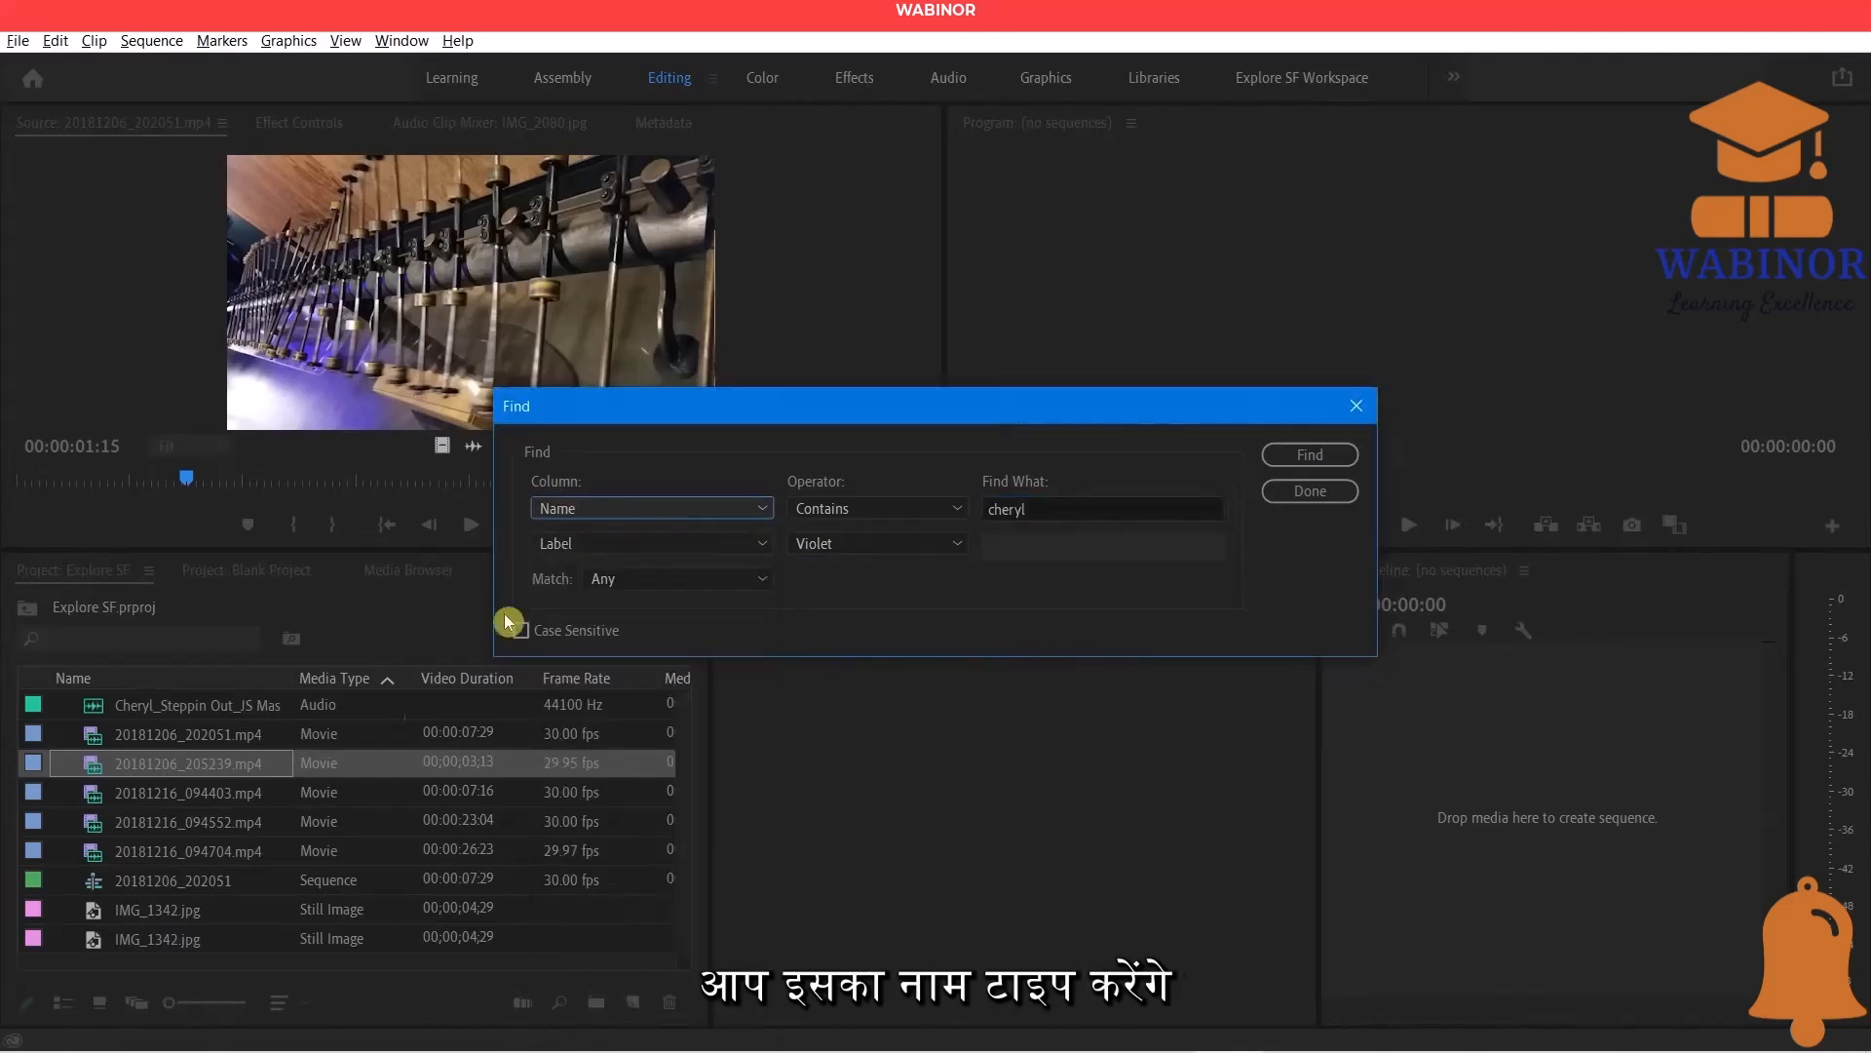
pyautogui.click(856, 508)
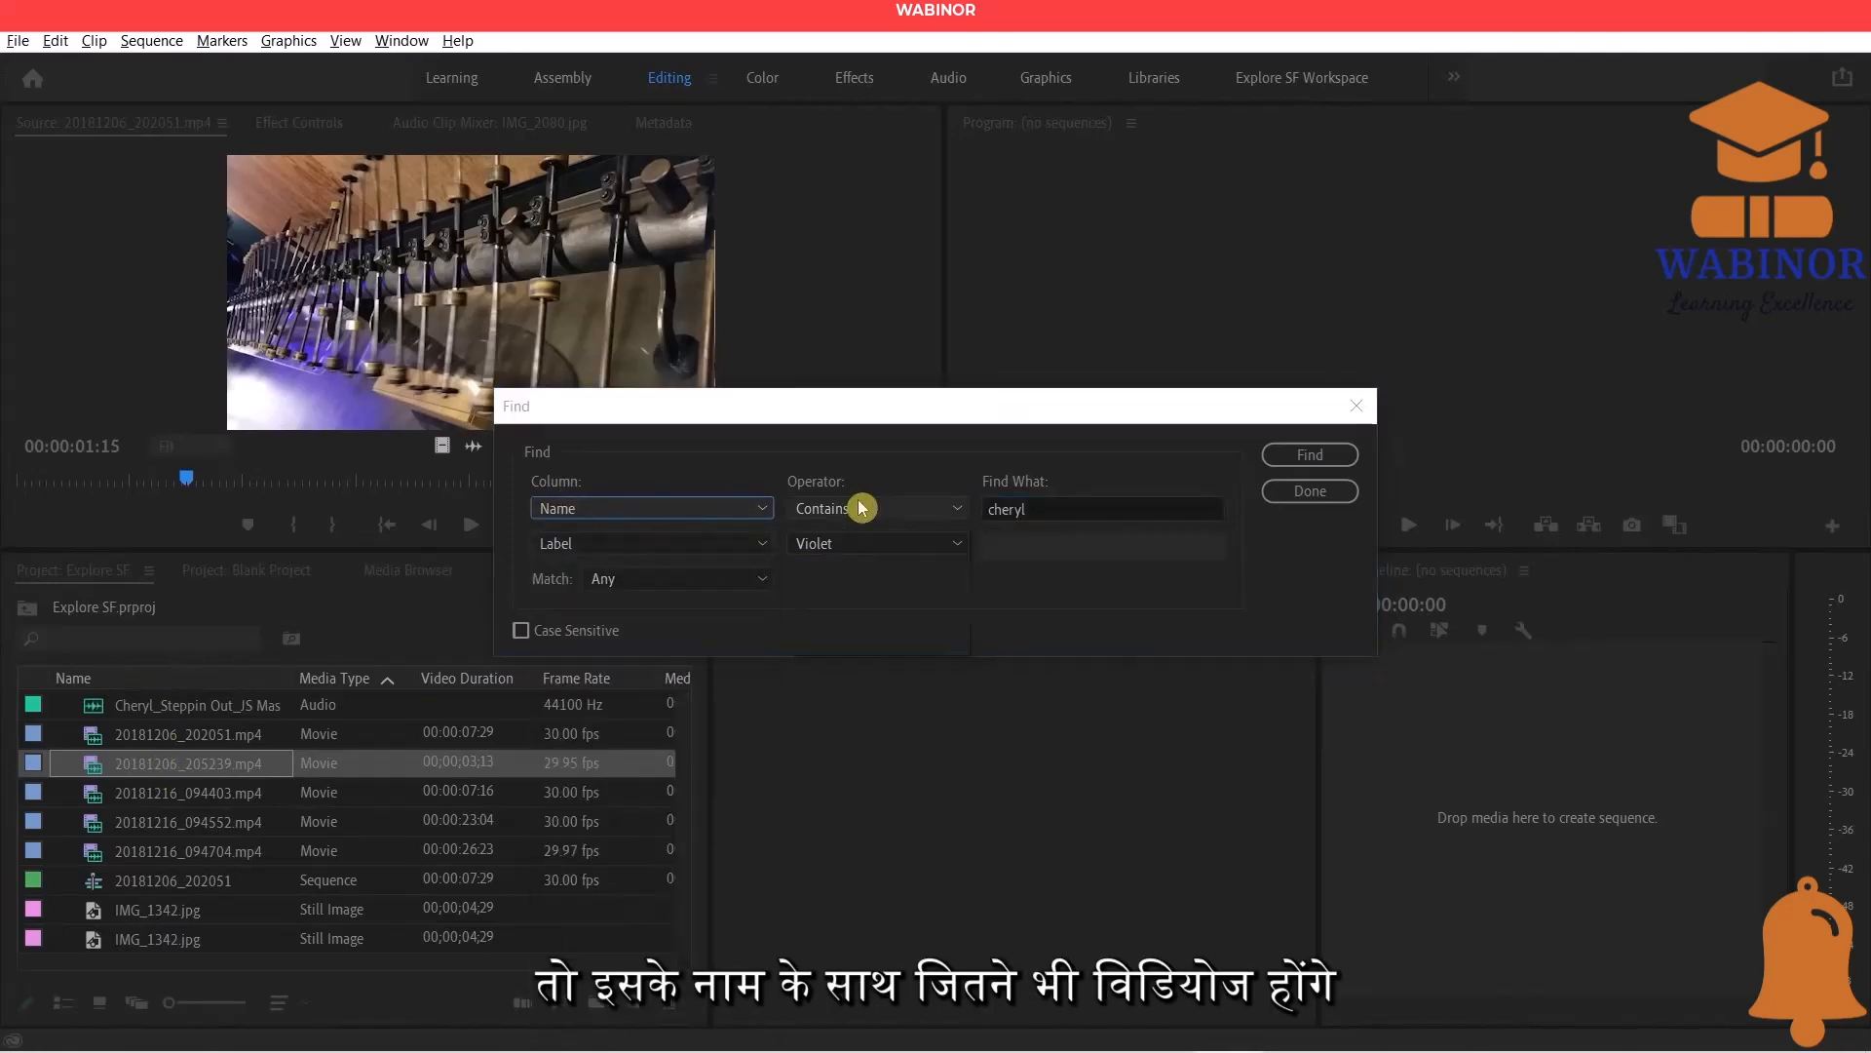
pyautogui.click(863, 542)
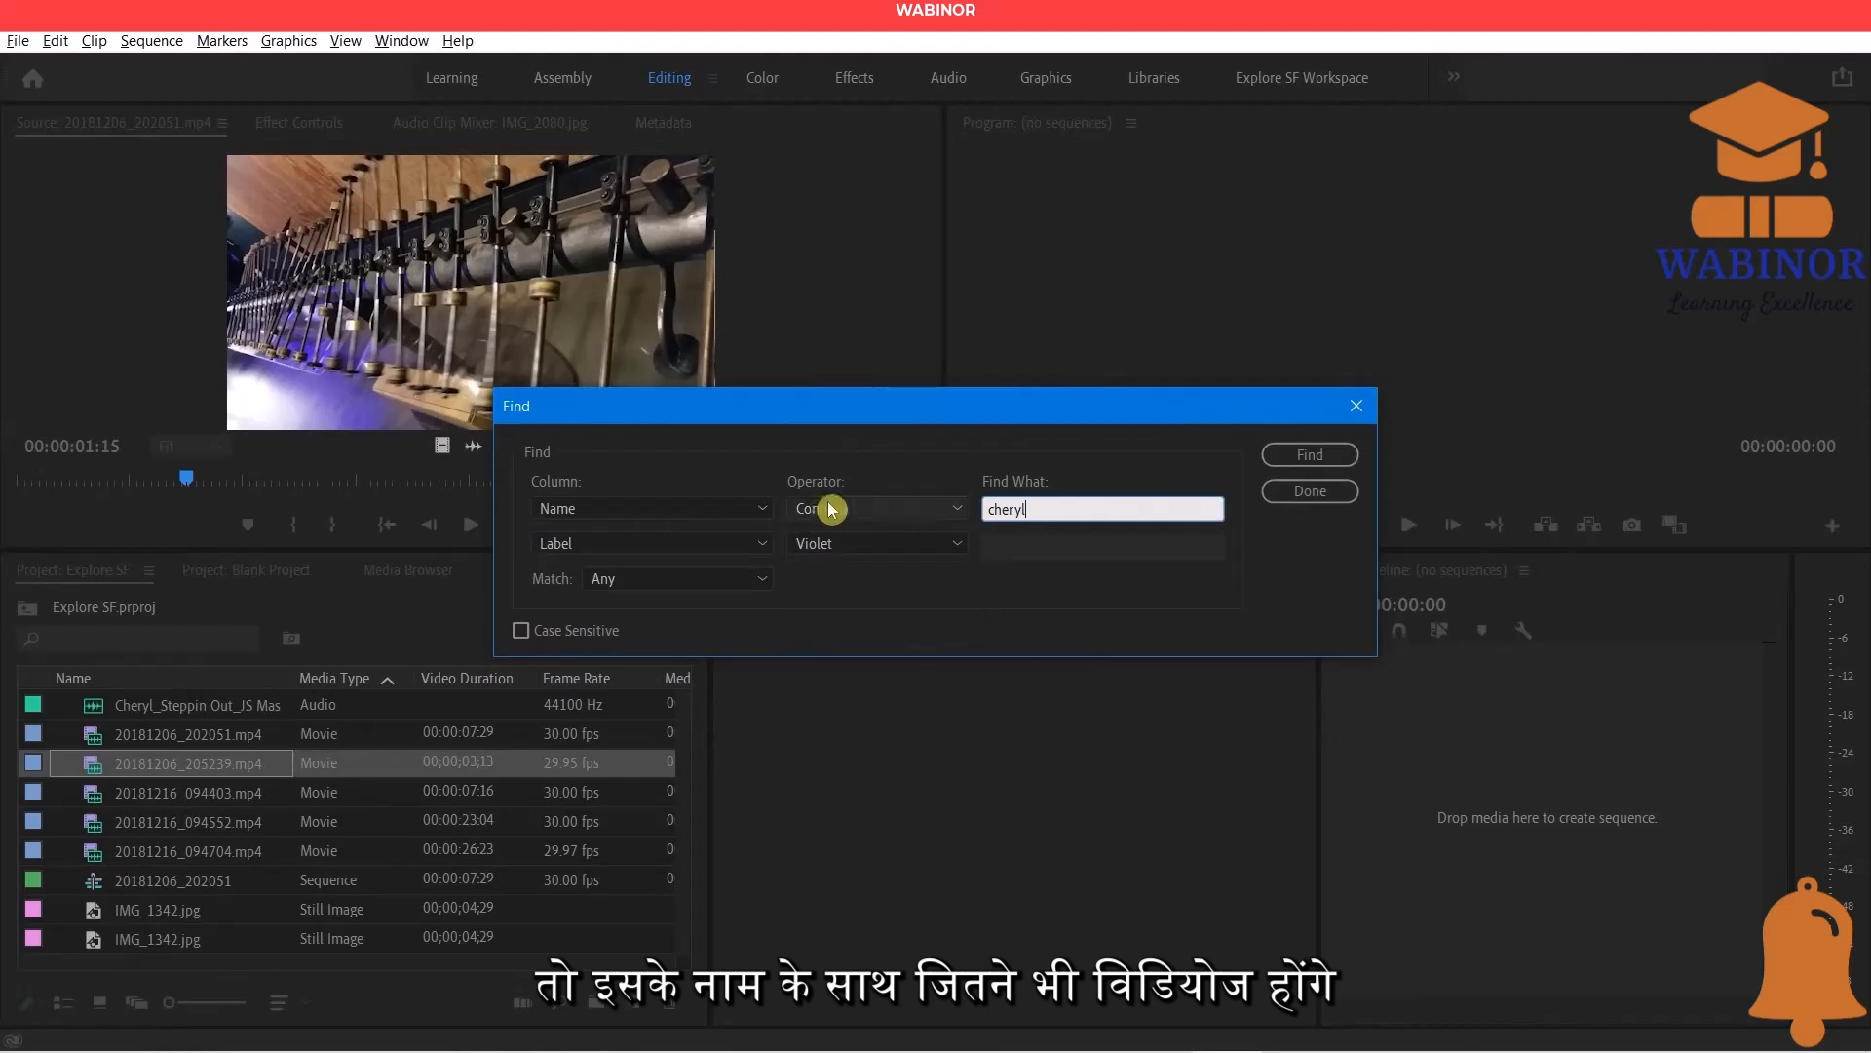
pyautogui.click(575, 508)
pyautogui.click(582, 534)
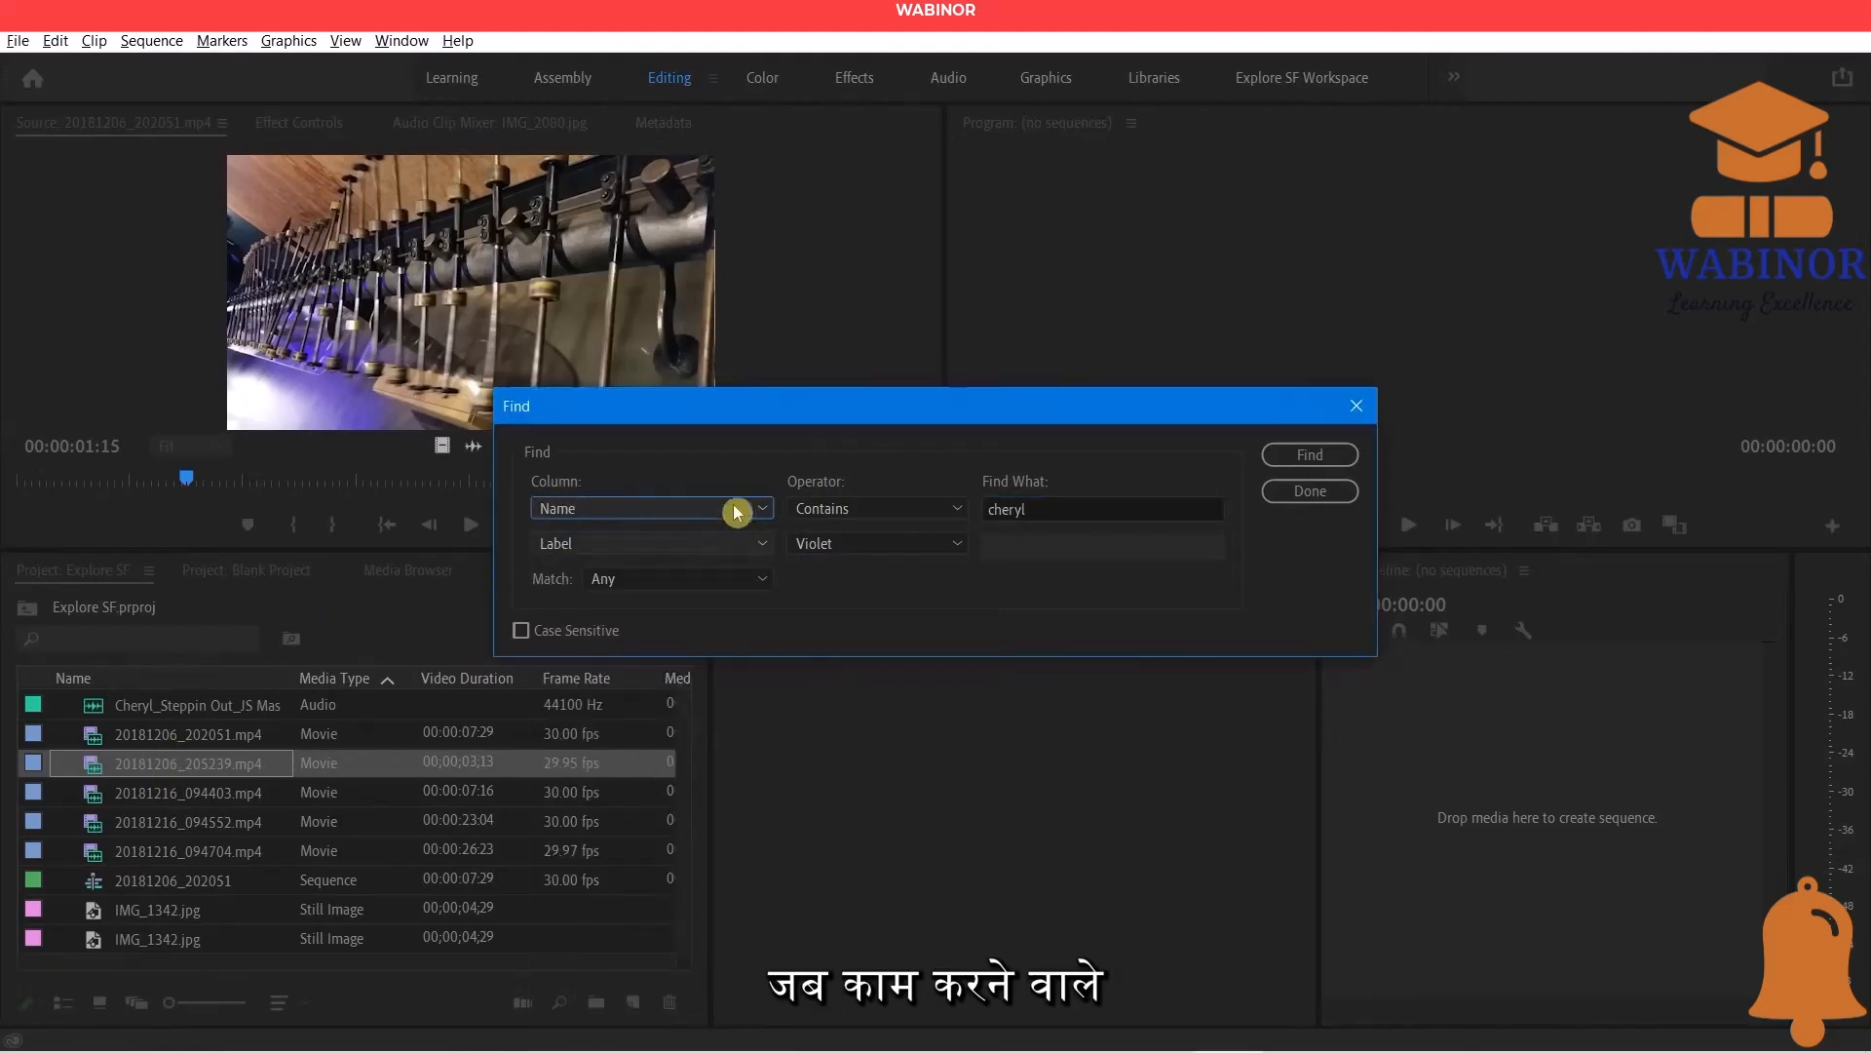
pyautogui.click(865, 506)
pyautogui.click(865, 536)
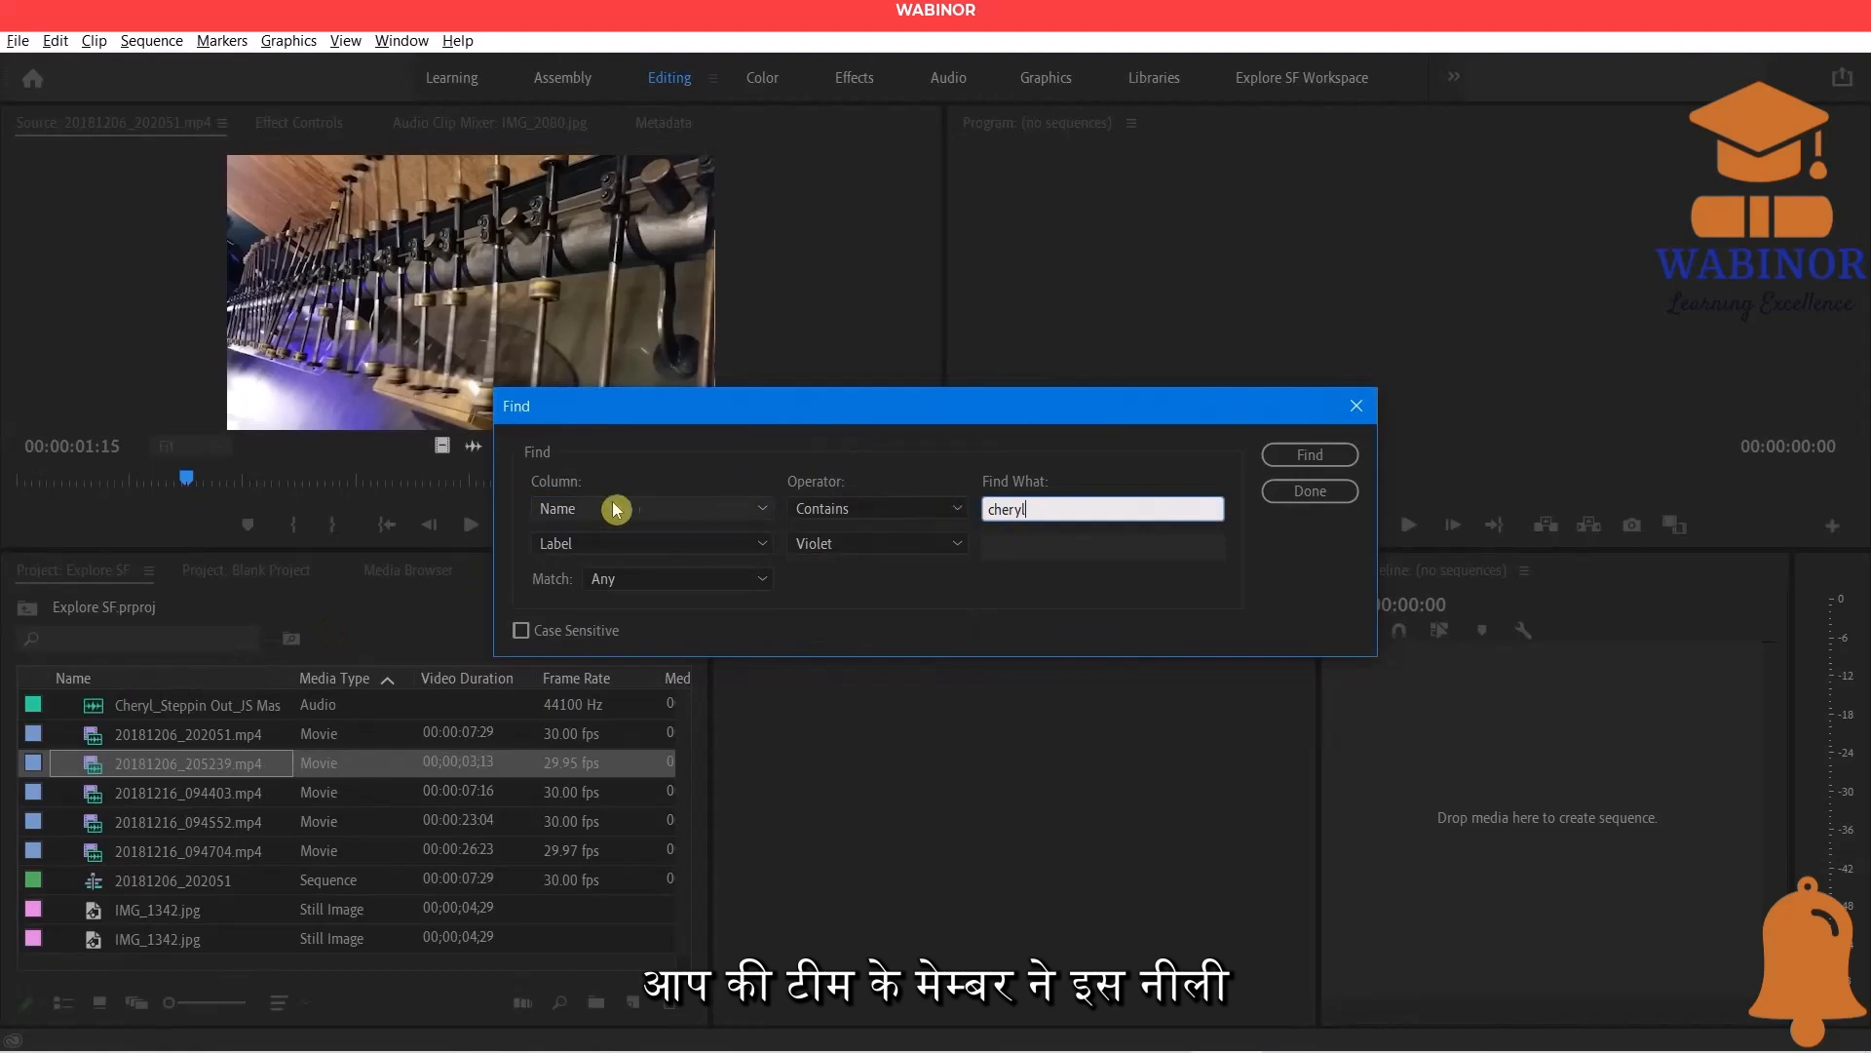
pyautogui.click(583, 509)
pyautogui.click(575, 534)
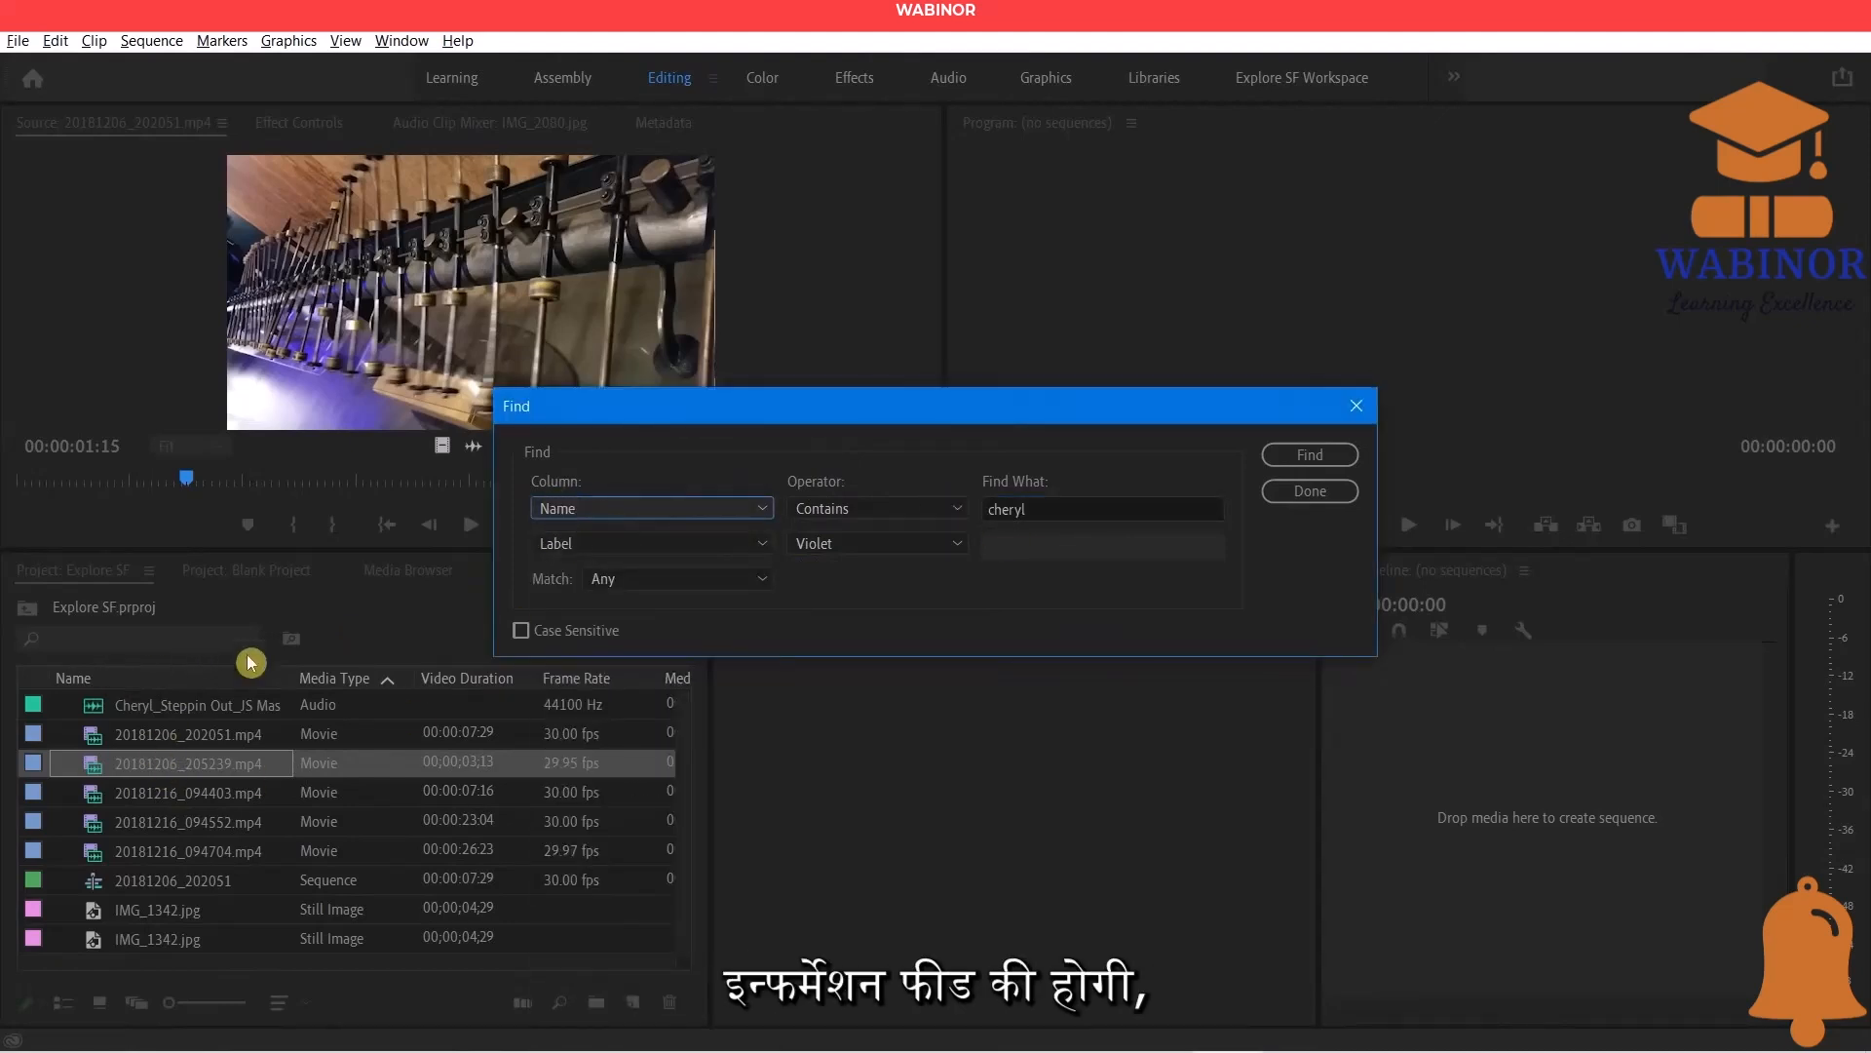
pyautogui.click(868, 504)
pyautogui.click(866, 545)
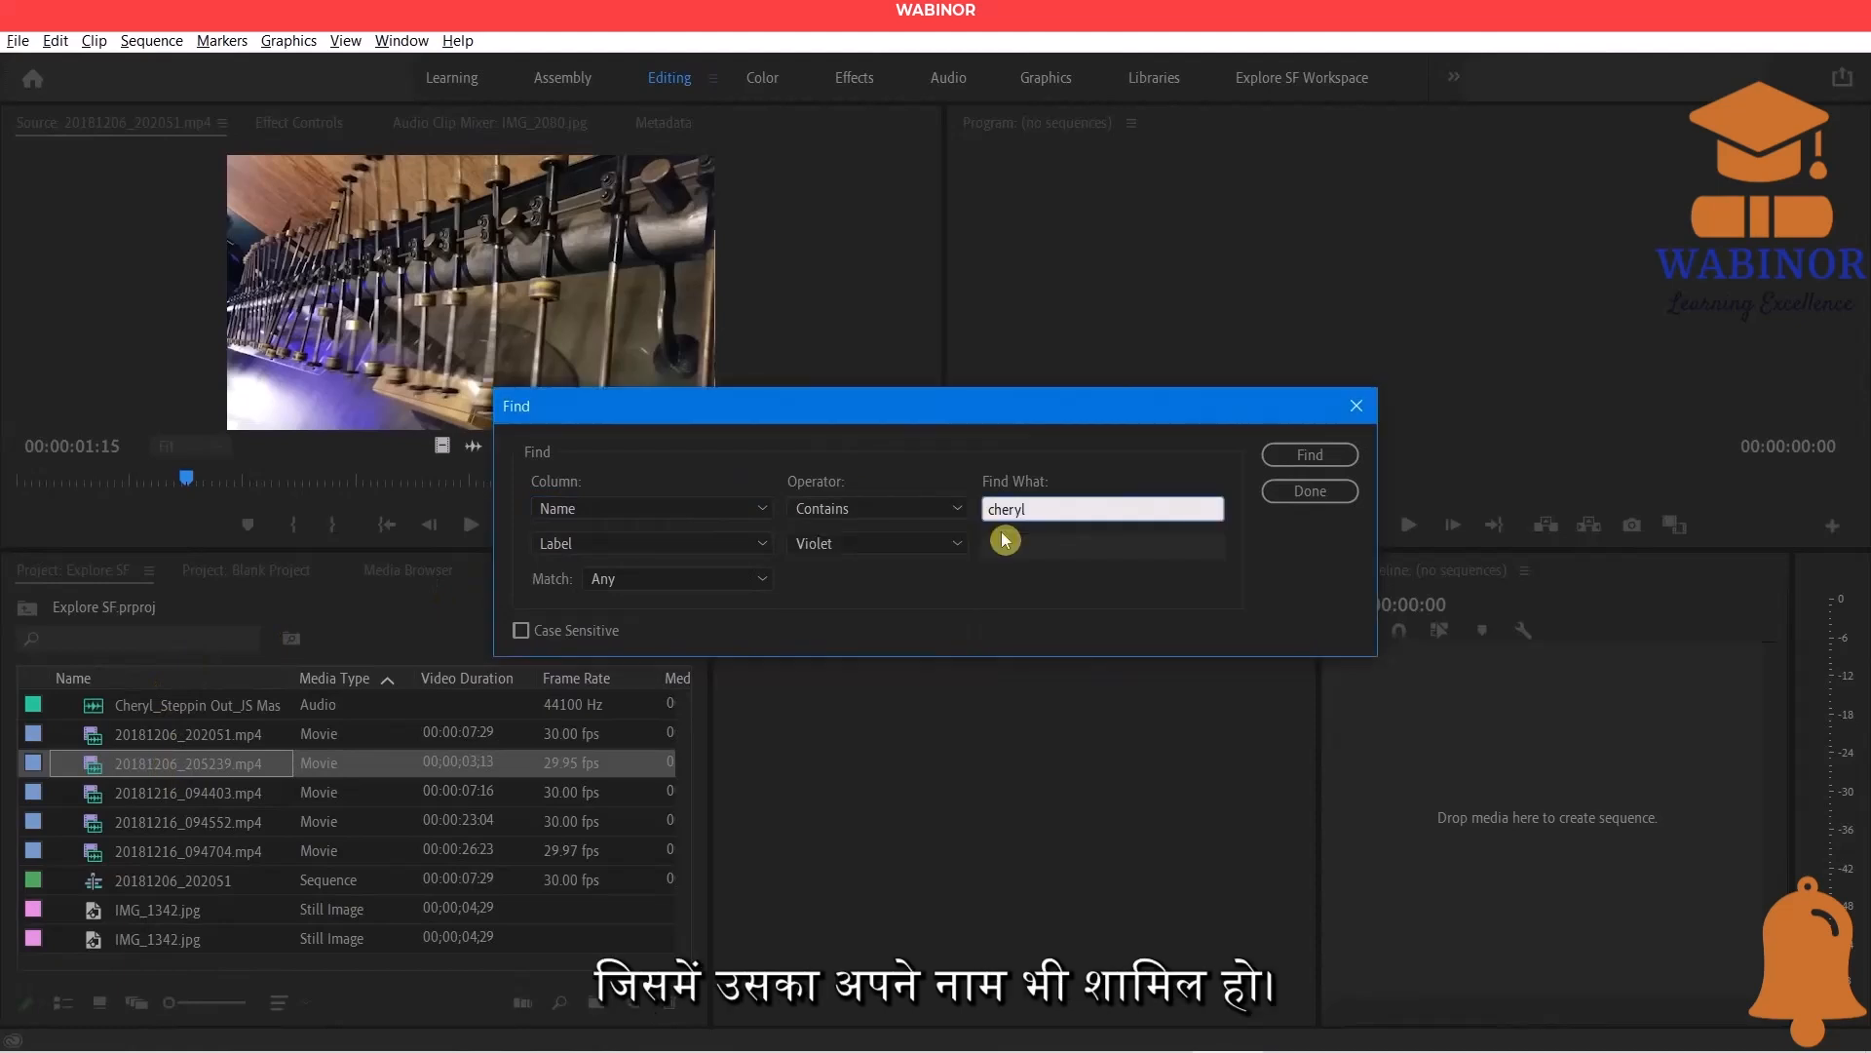
# Examine the list of searchable columns and the operator choices from Contains to Does Not Contain, leaving both settings as they are.
pyautogui.click(575, 517)
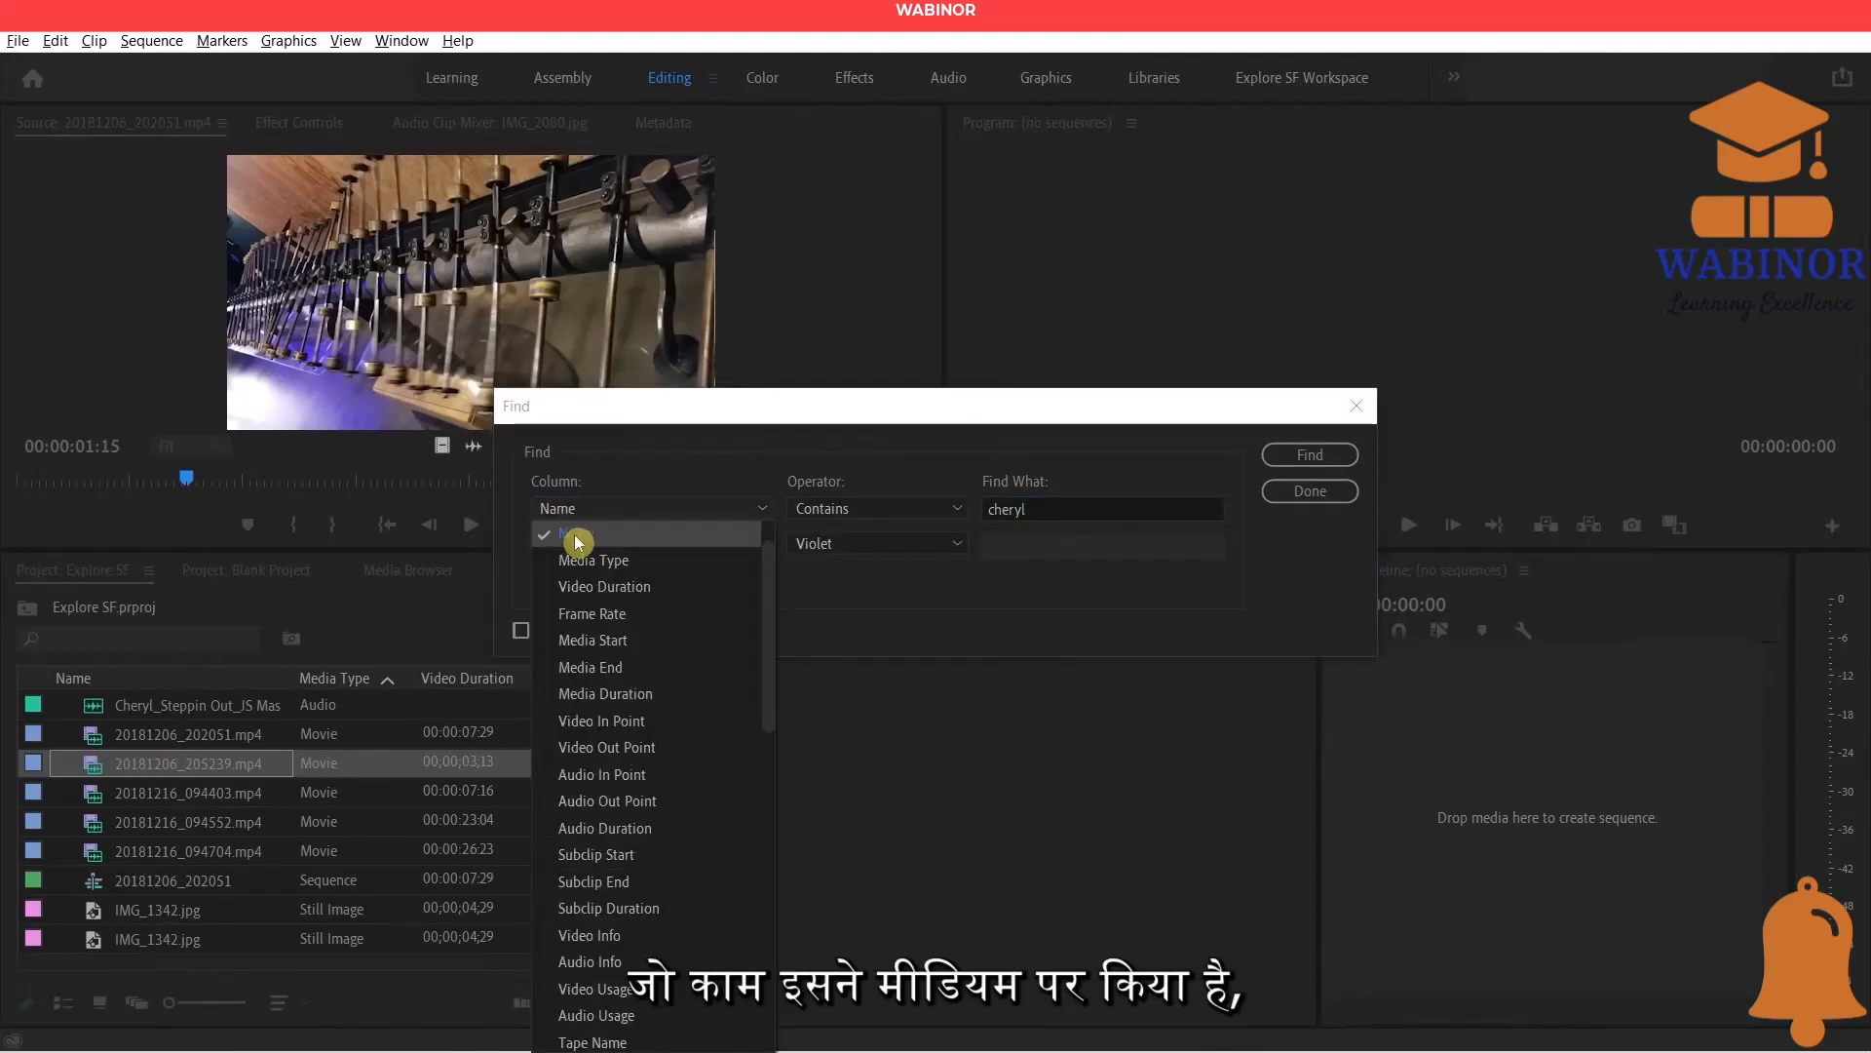
pyautogui.click(585, 534)
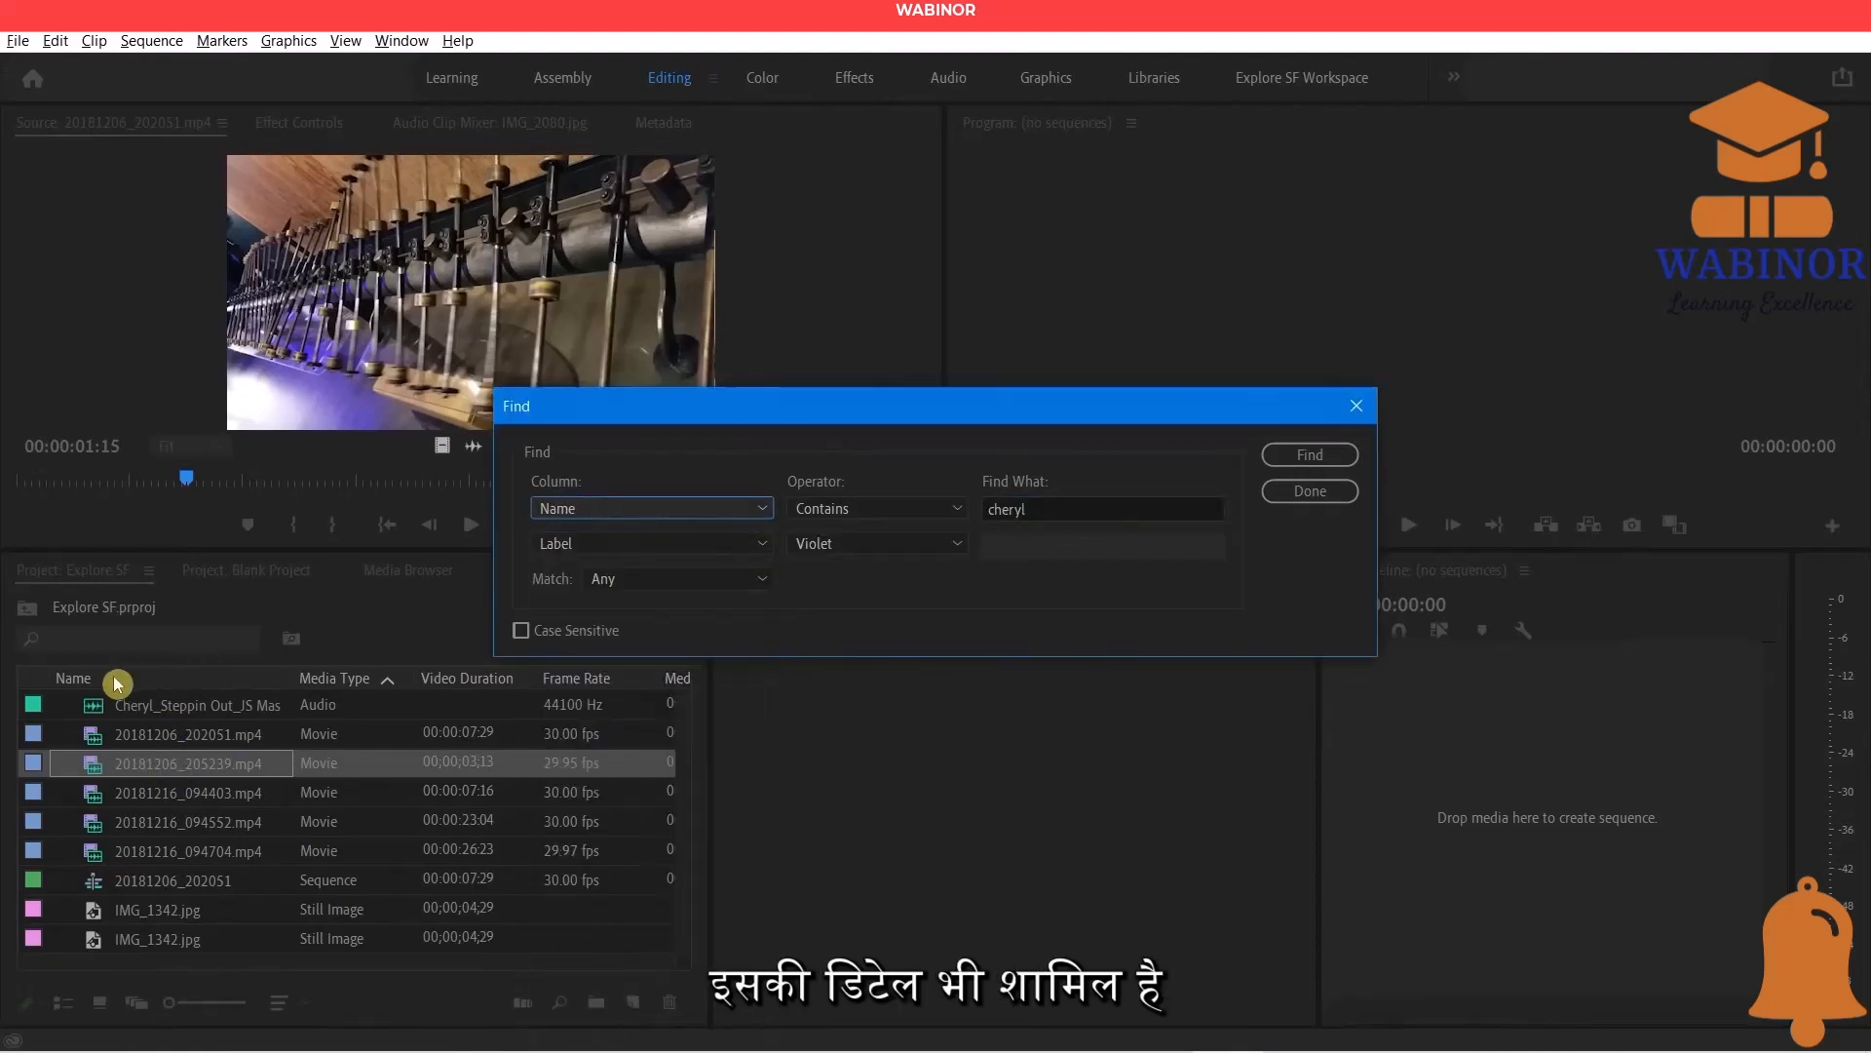
pyautogui.click(576, 515)
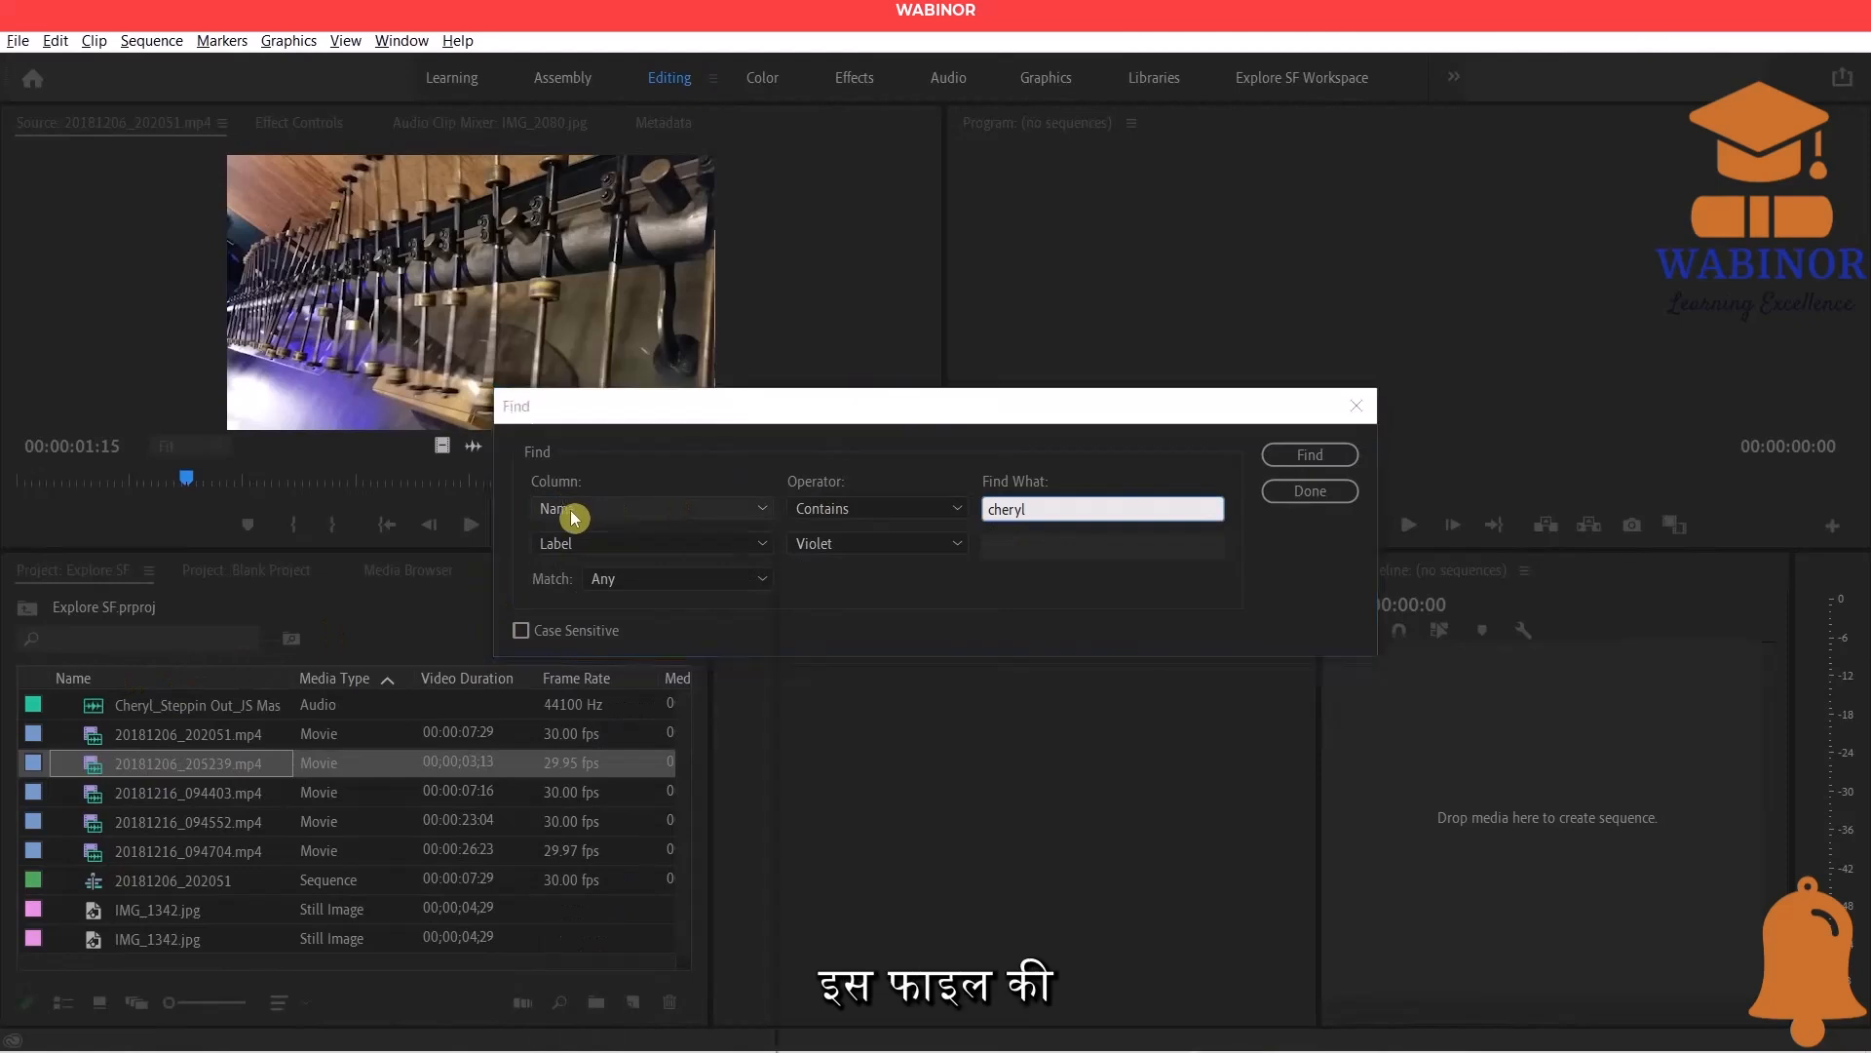
pyautogui.click(591, 534)
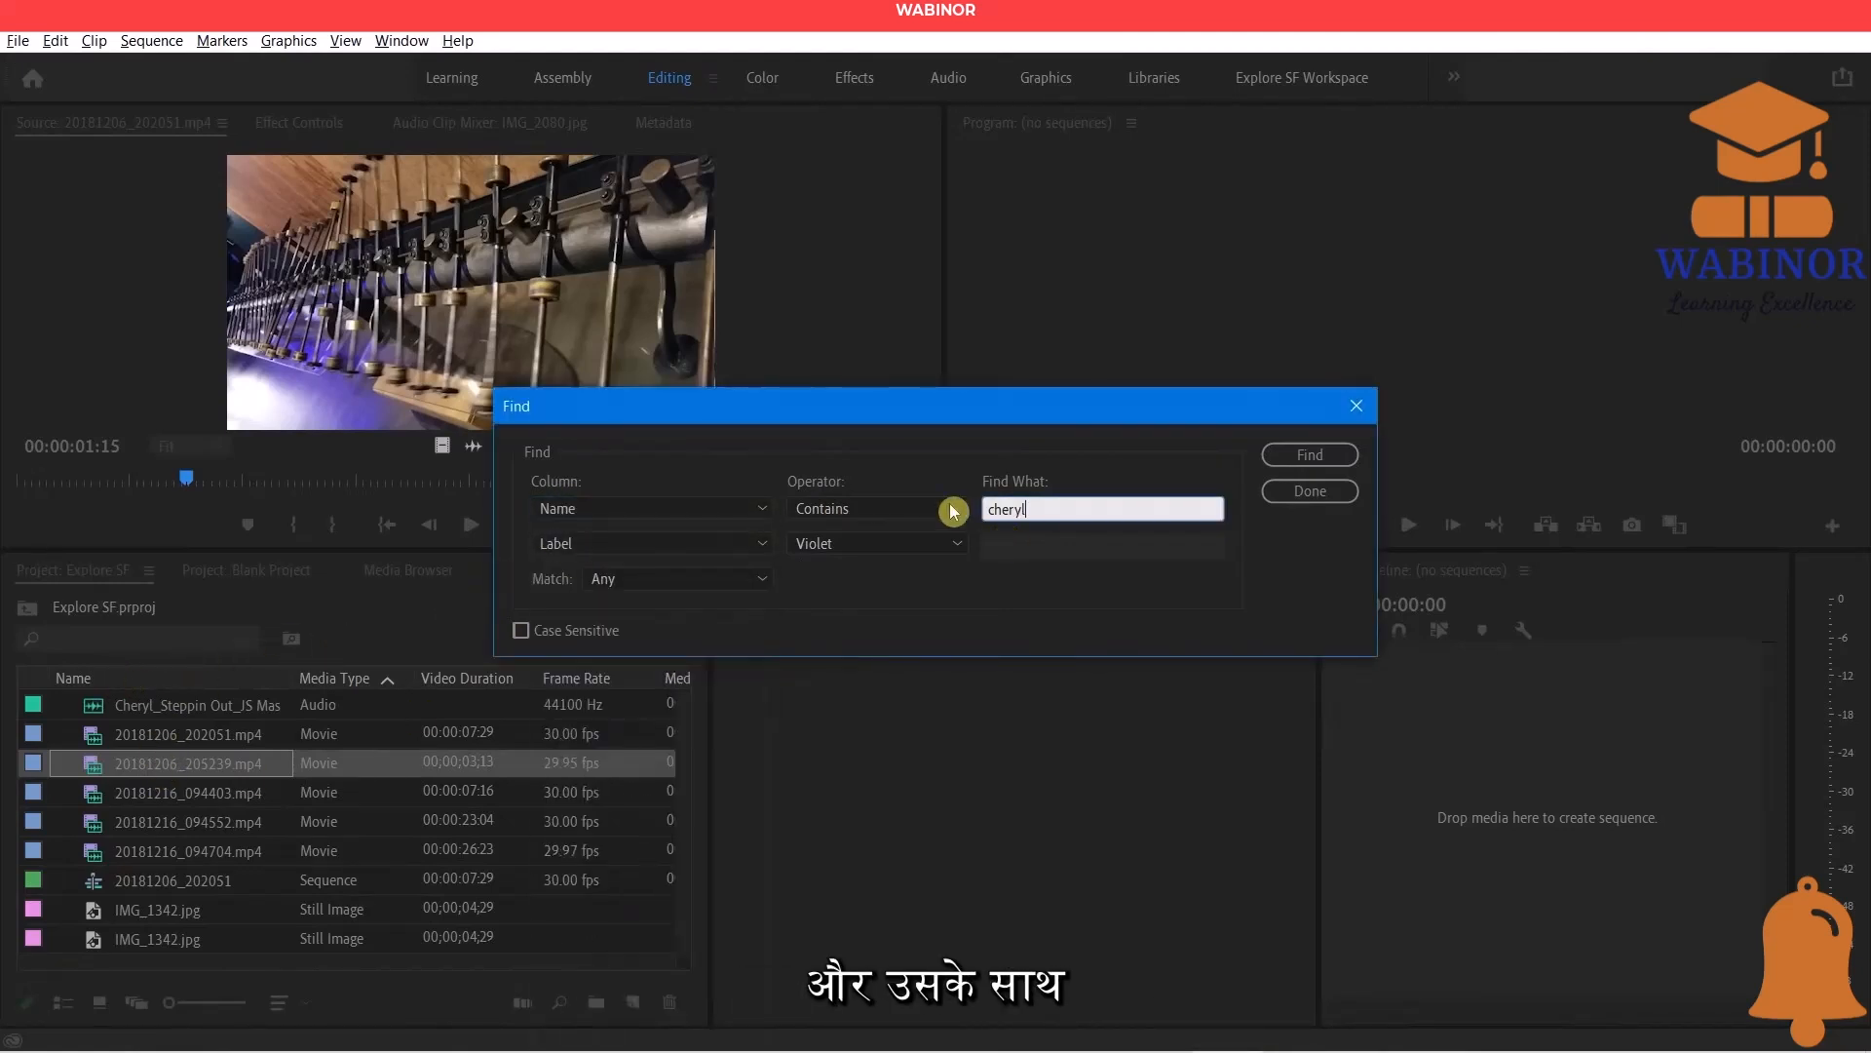
pyautogui.click(576, 516)
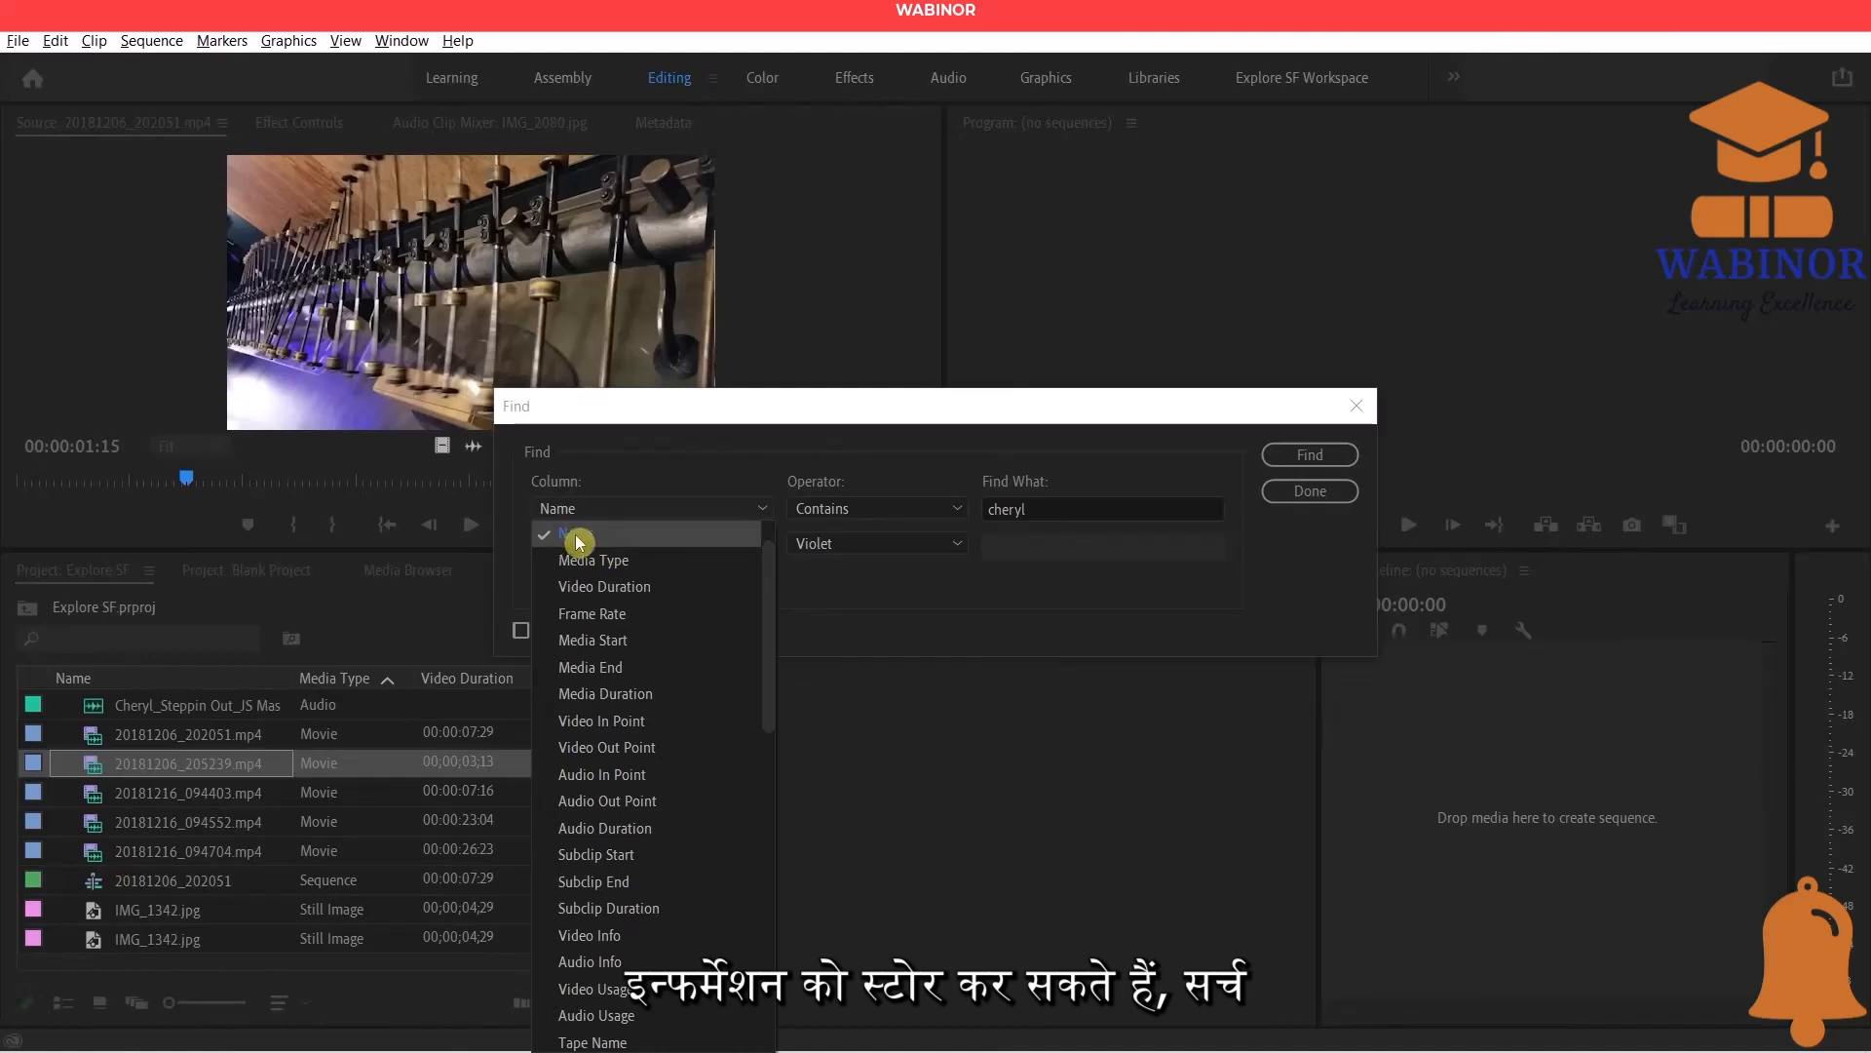
pyautogui.click(580, 534)
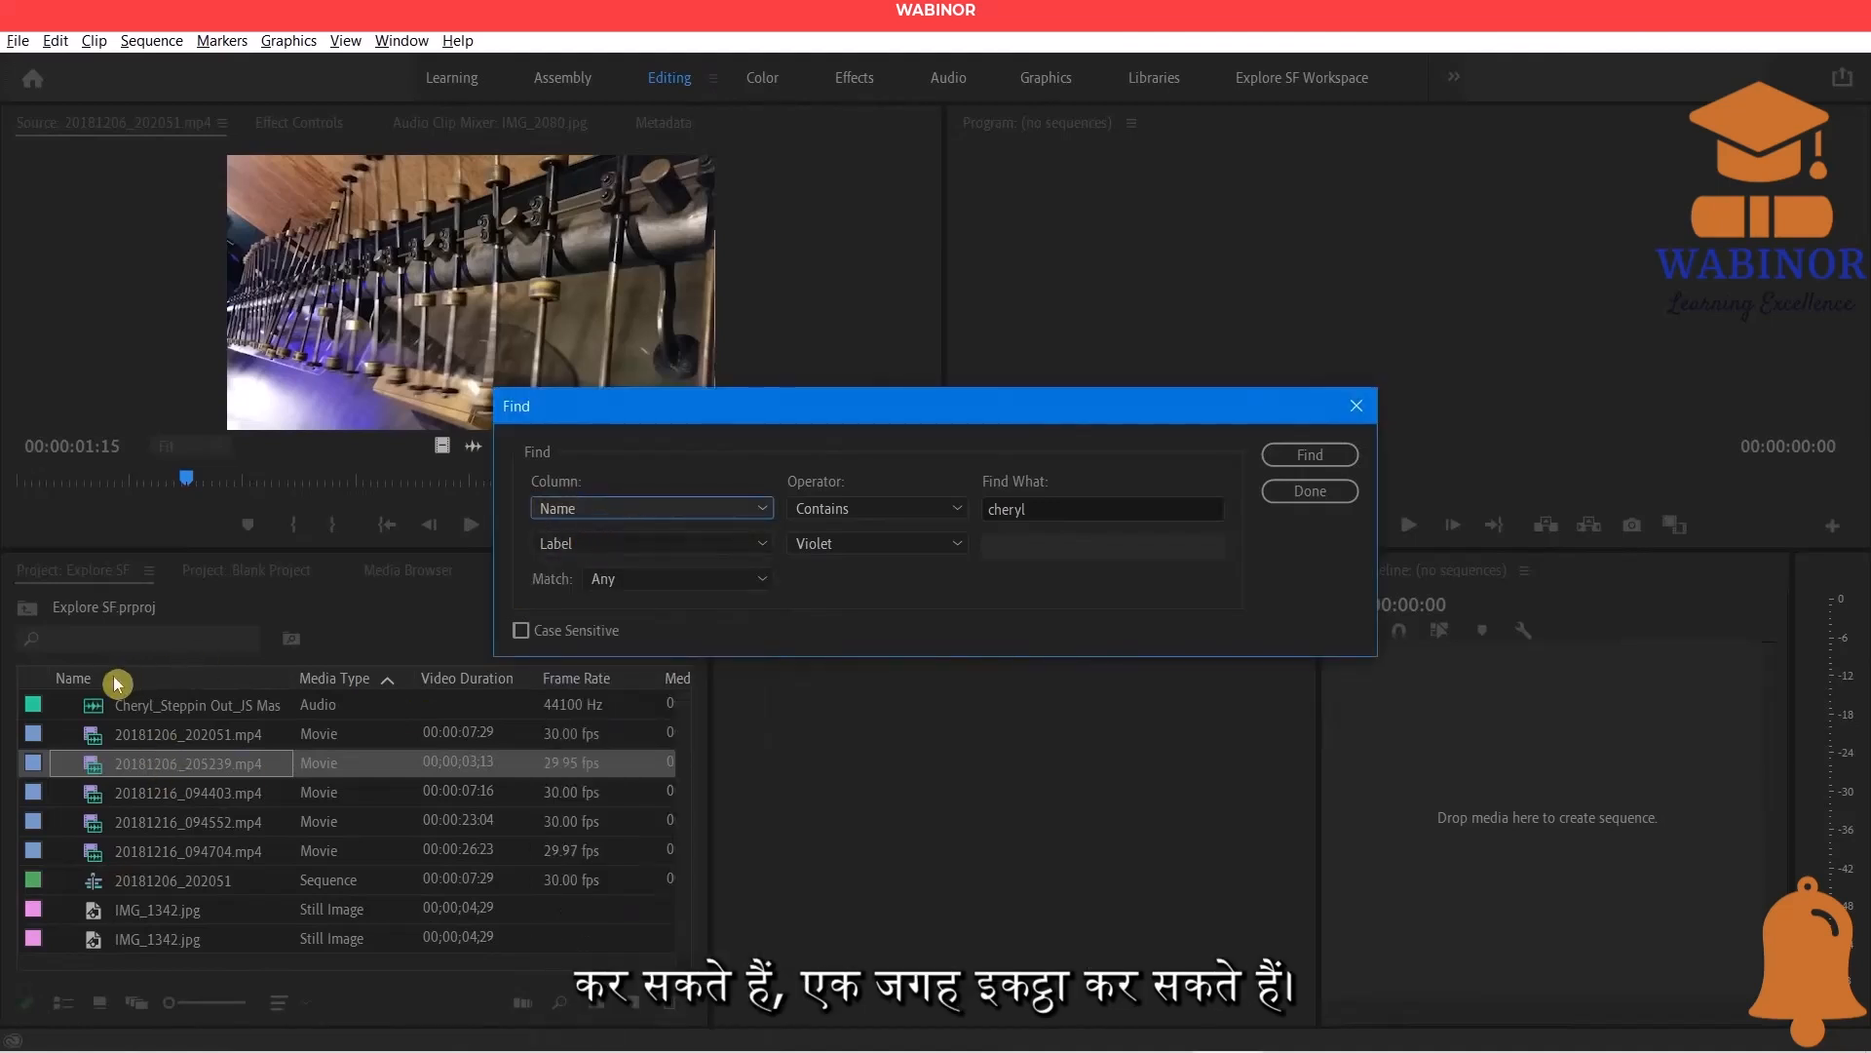
pyautogui.click(616, 513)
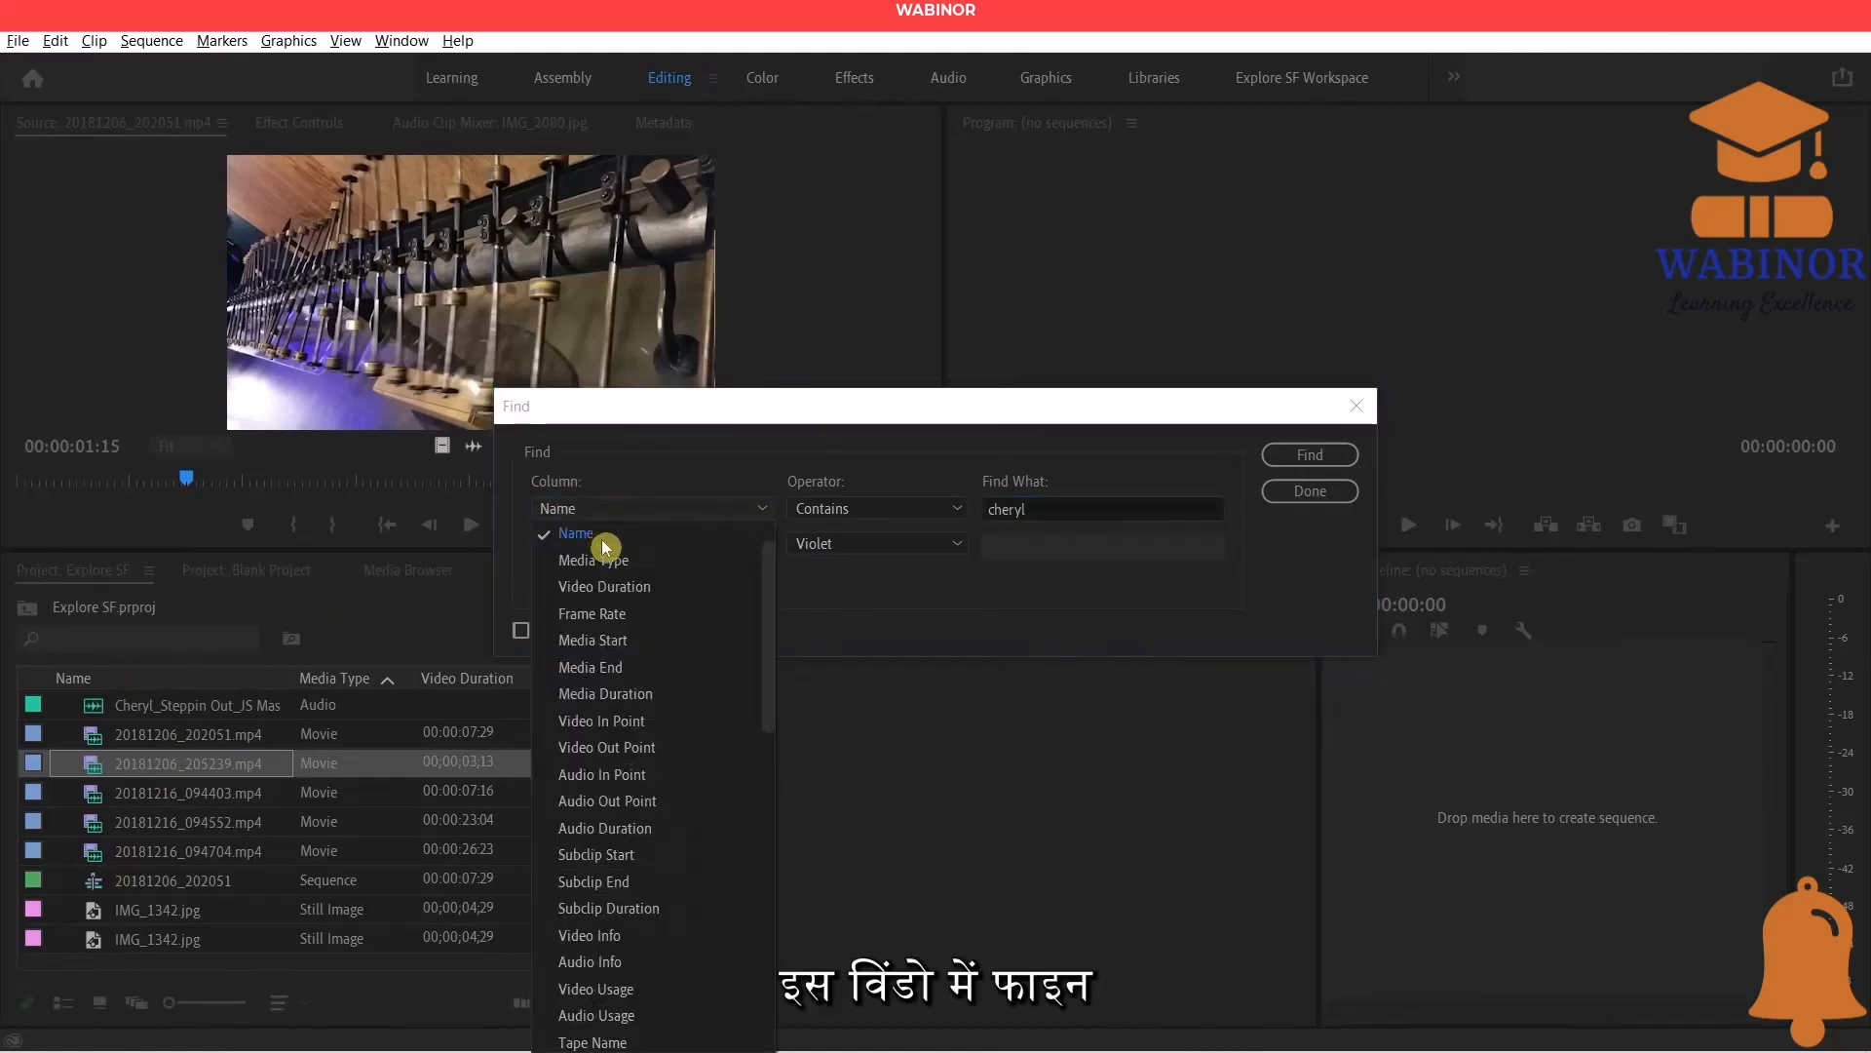
pyautogui.click(585, 534)
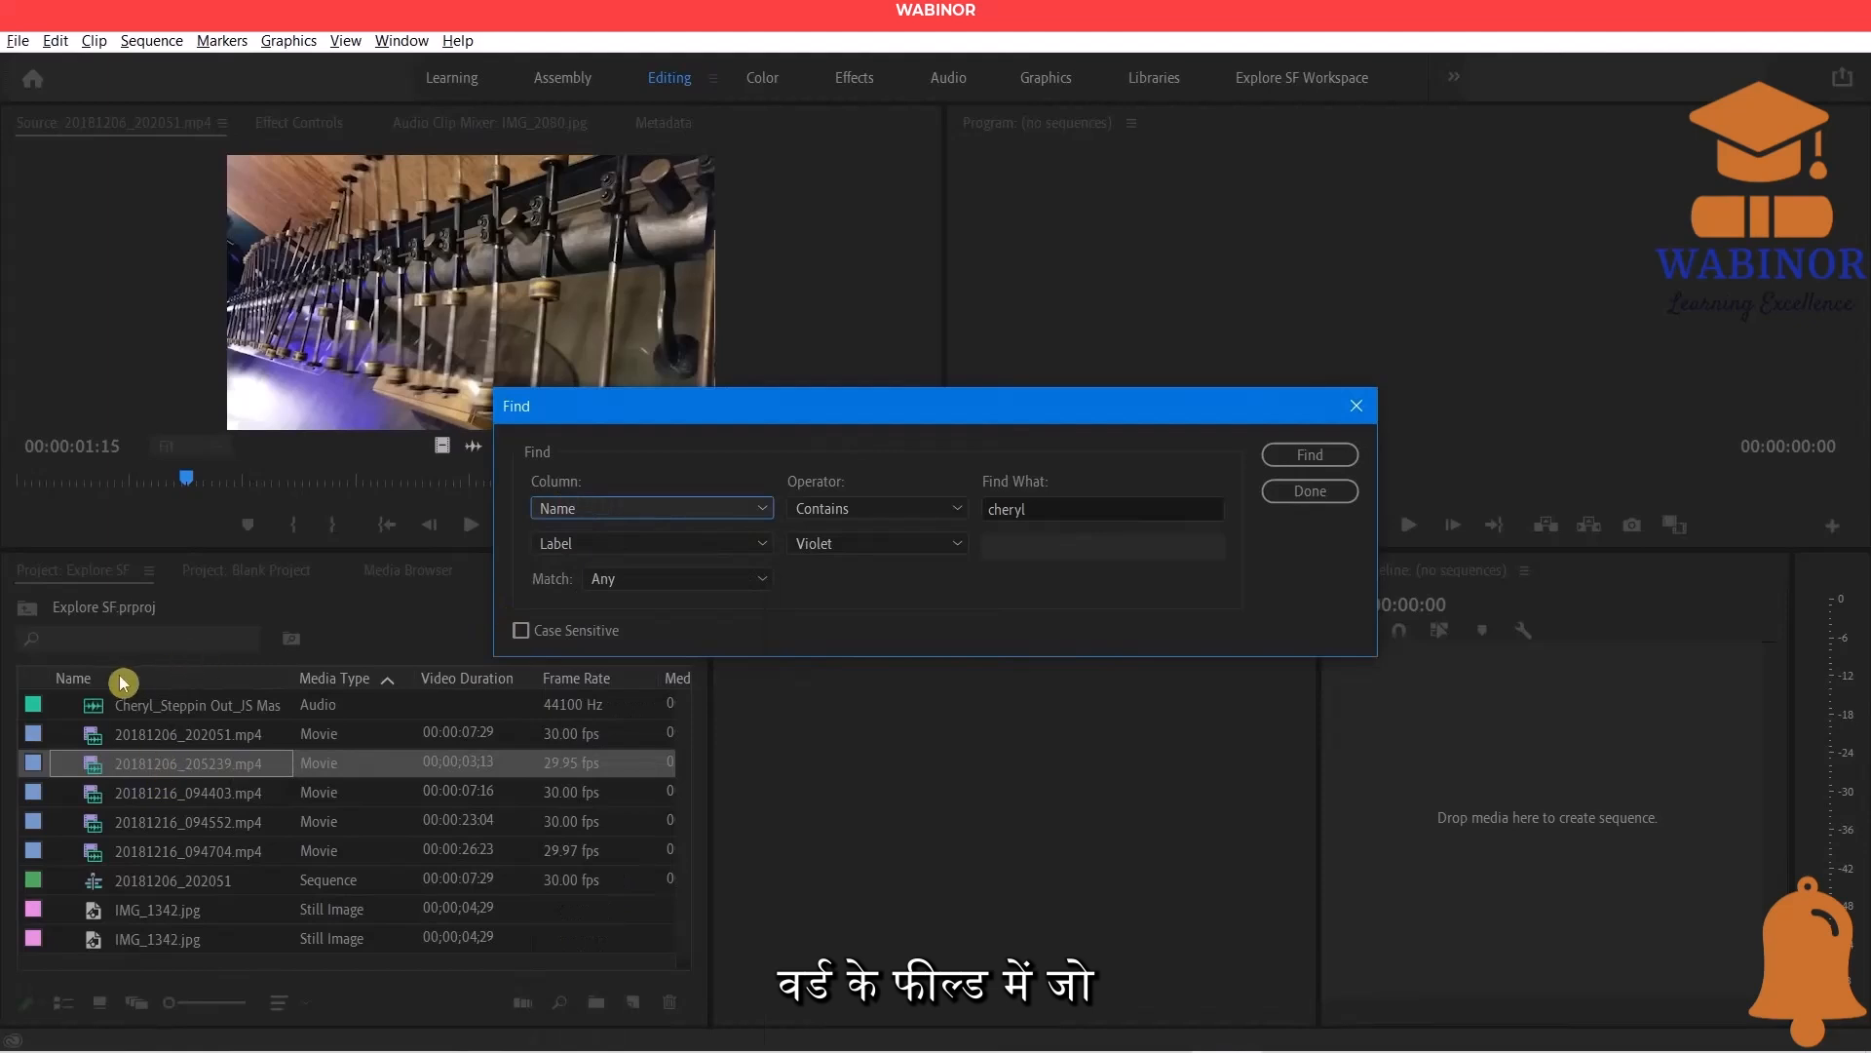
pyautogui.click(855, 509)
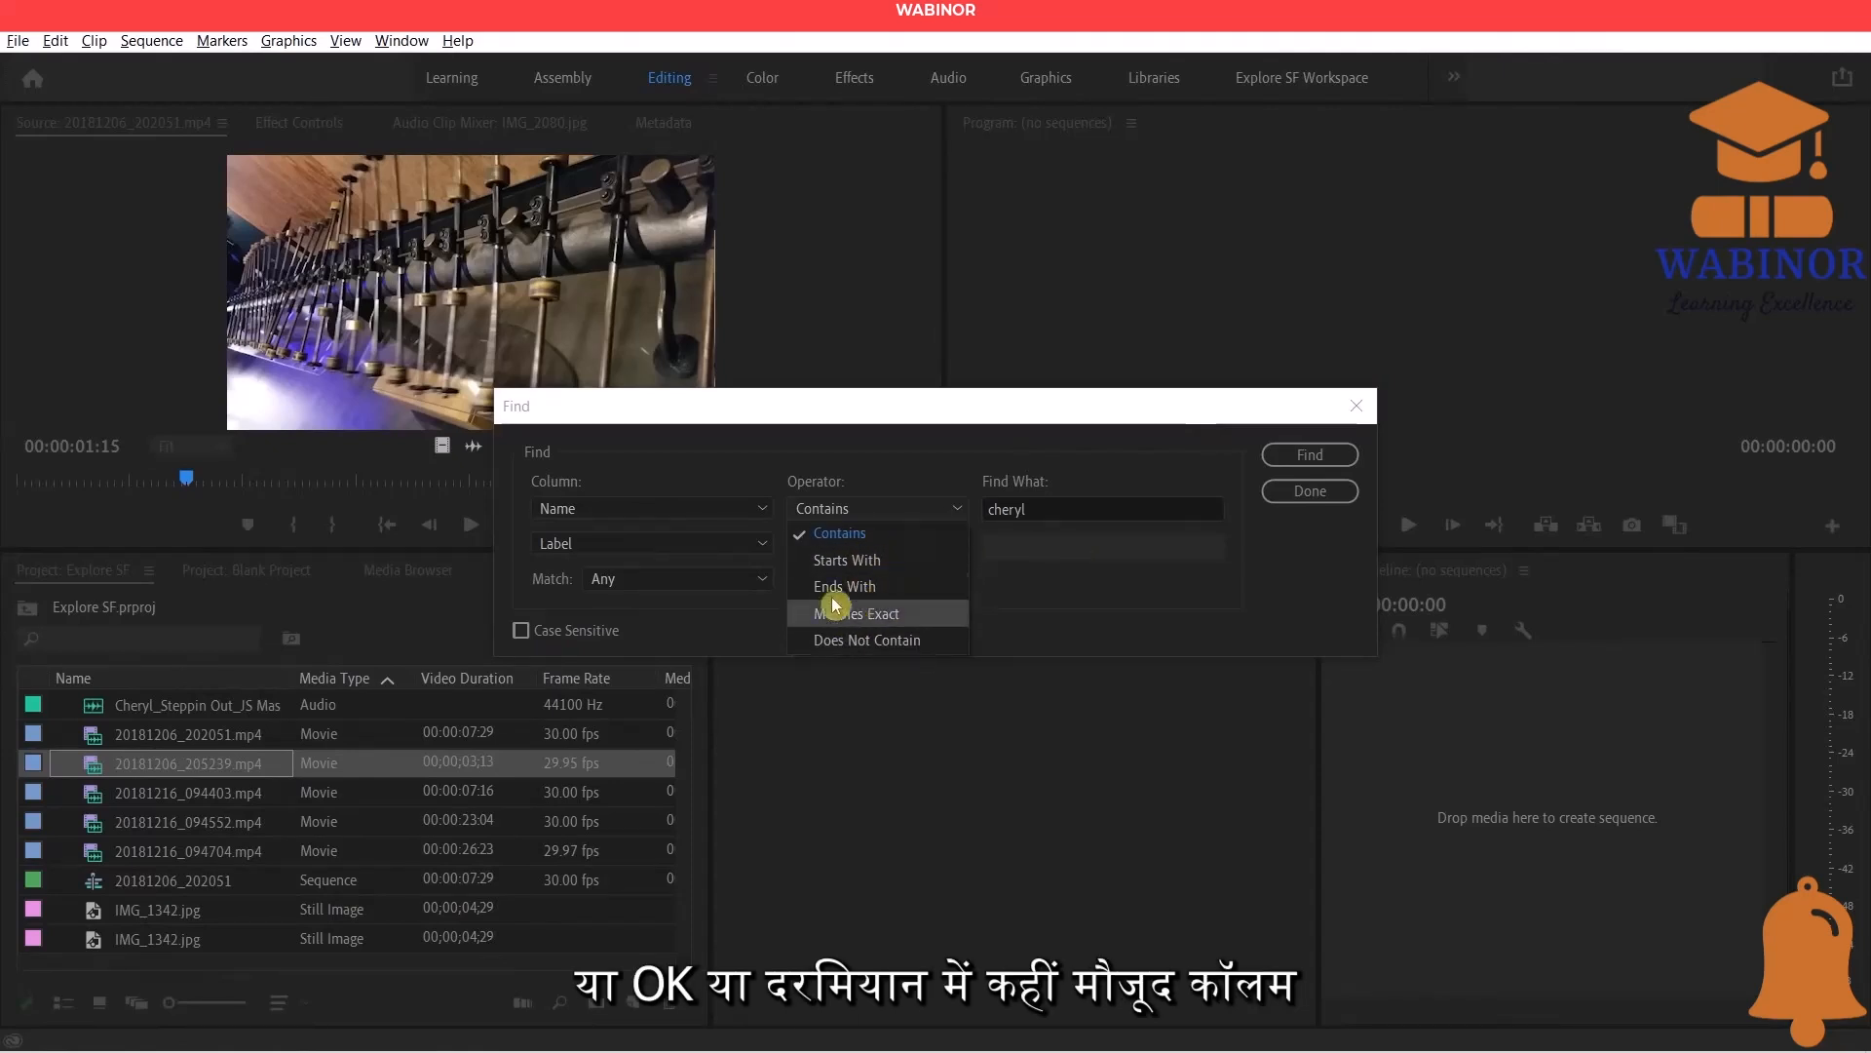
pyautogui.click(1002, 531)
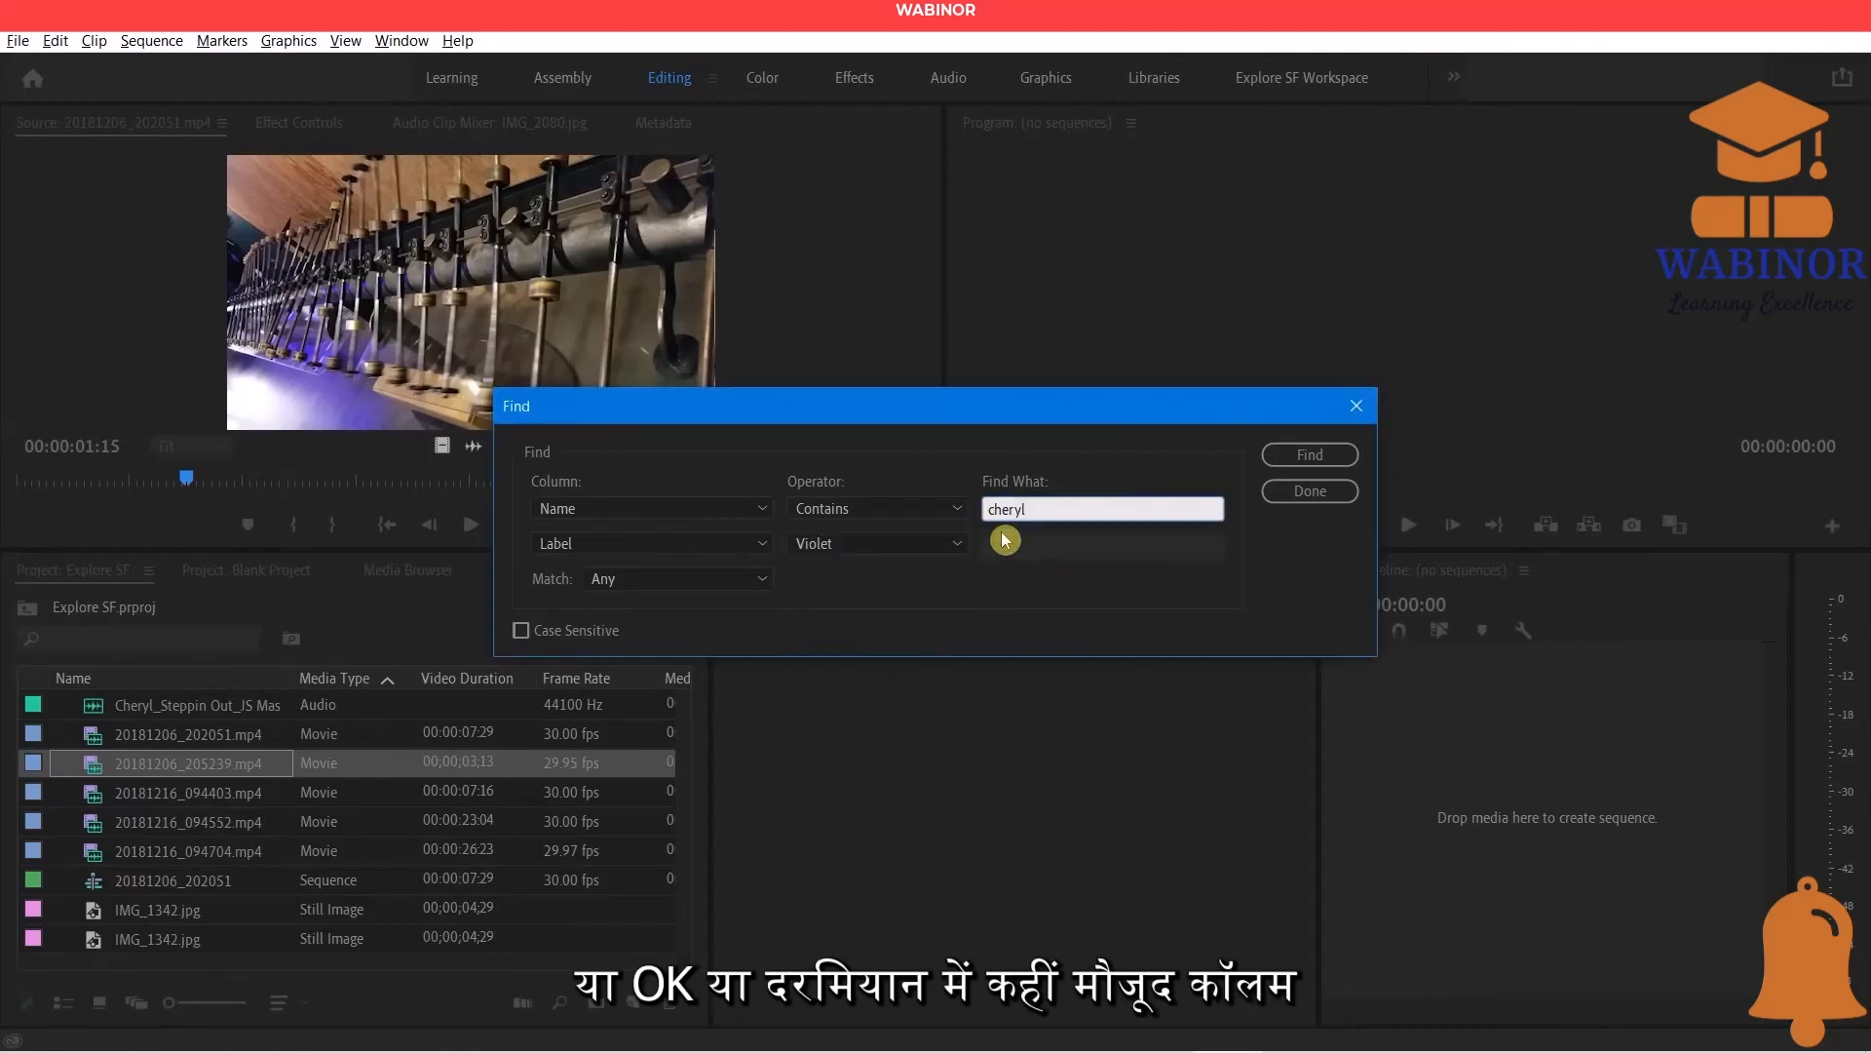
# Look over the metadata columns available to the Find search once more, keeping Name selected.
pyautogui.click(573, 517)
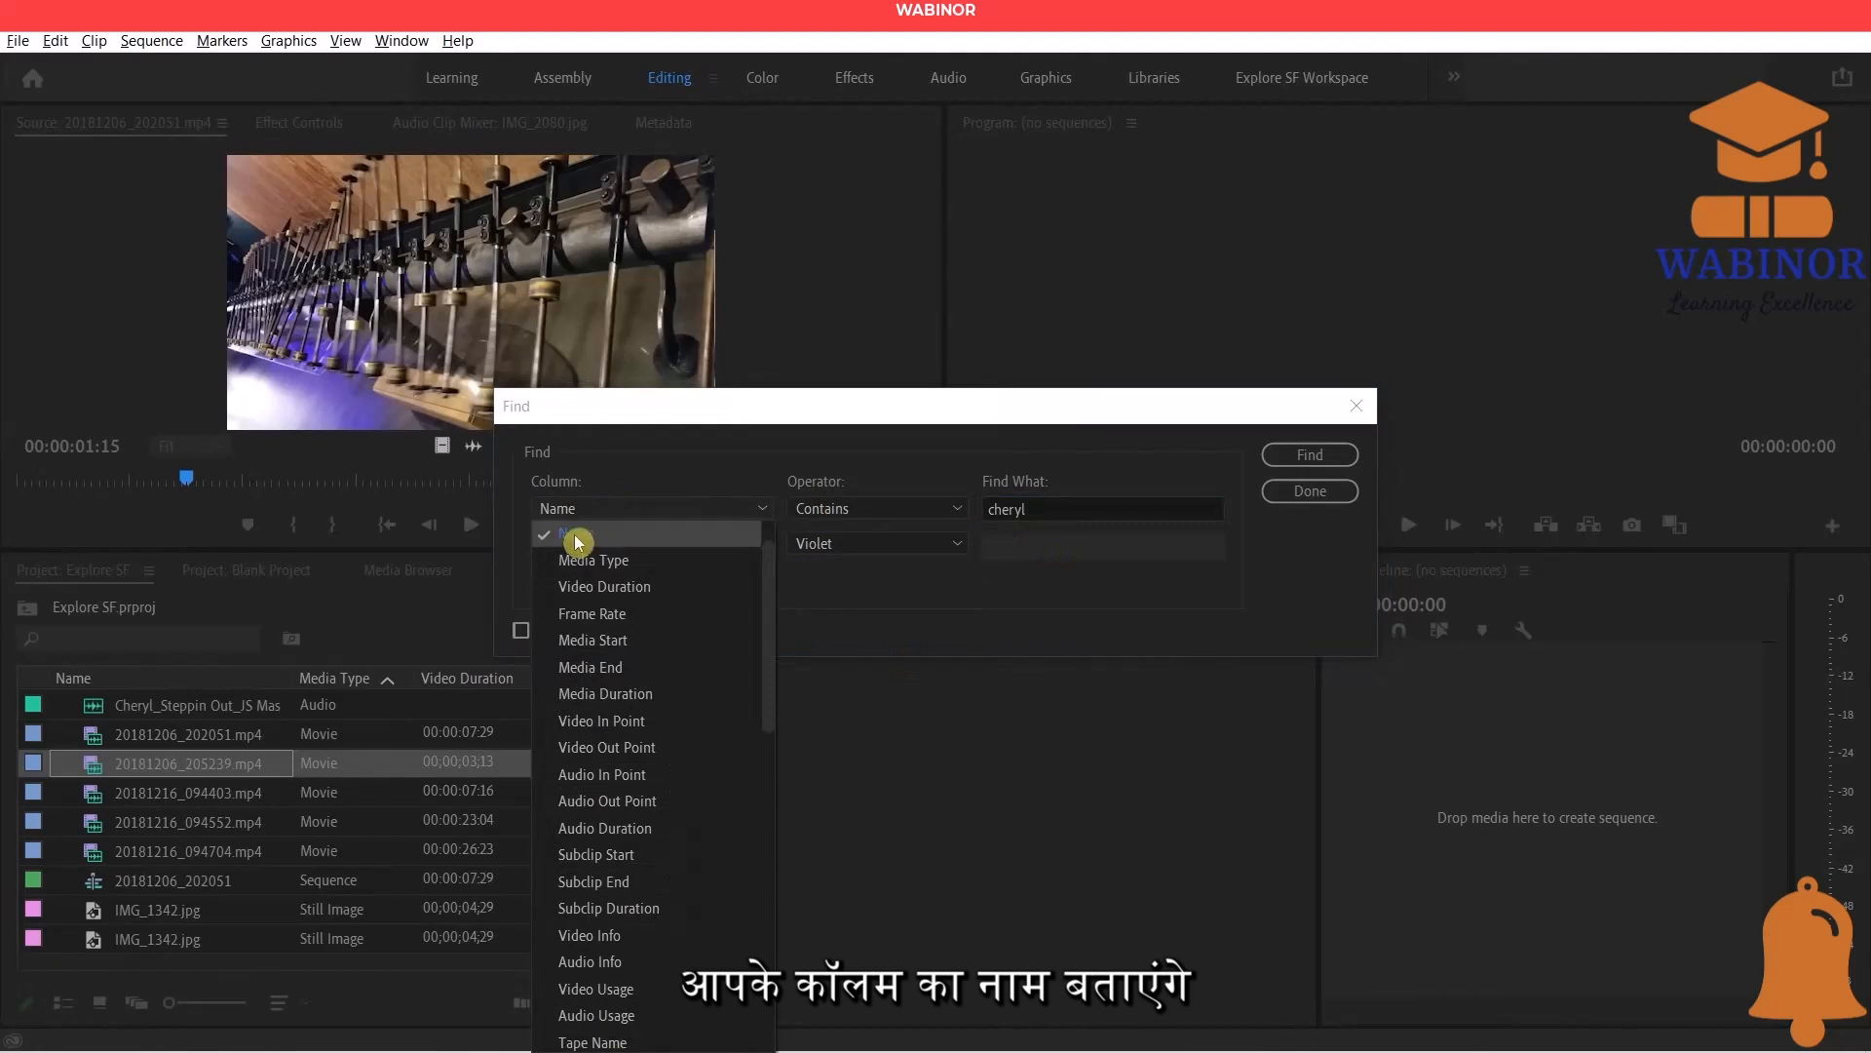
pyautogui.click(575, 534)
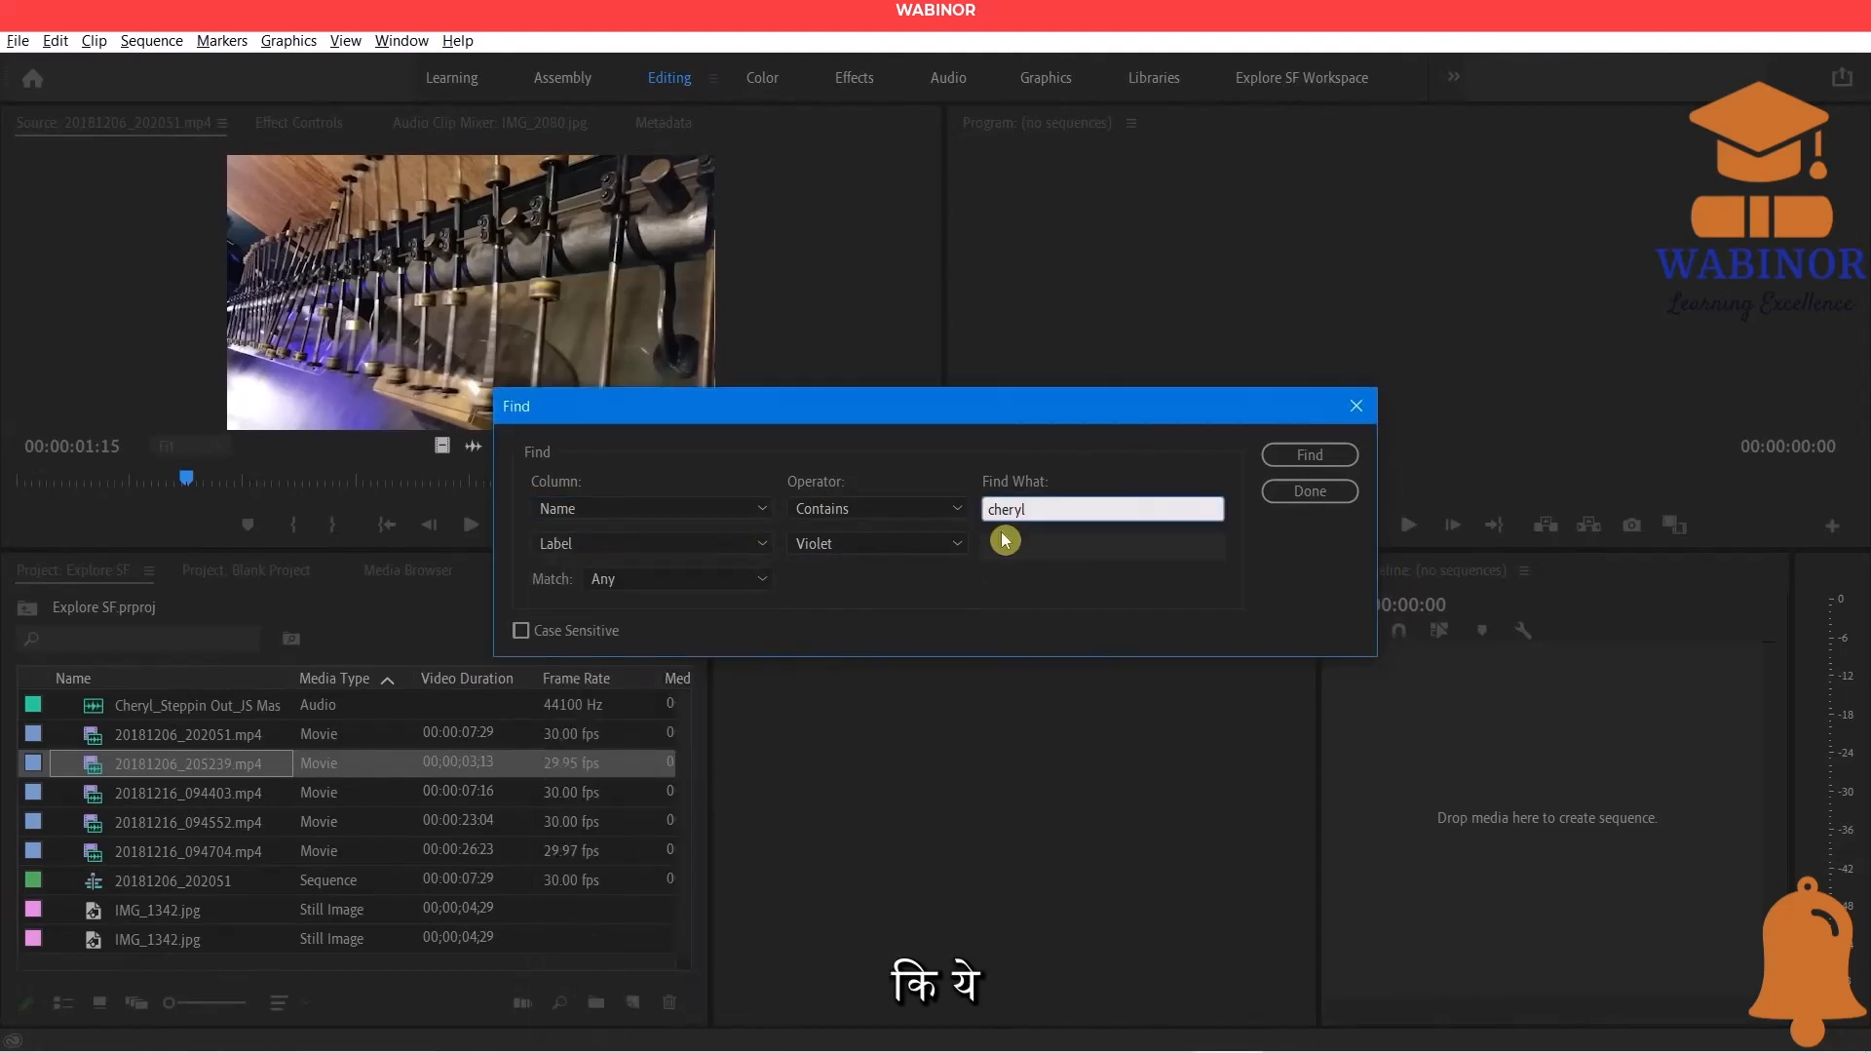
pyautogui.click(576, 511)
pyautogui.click(577, 542)
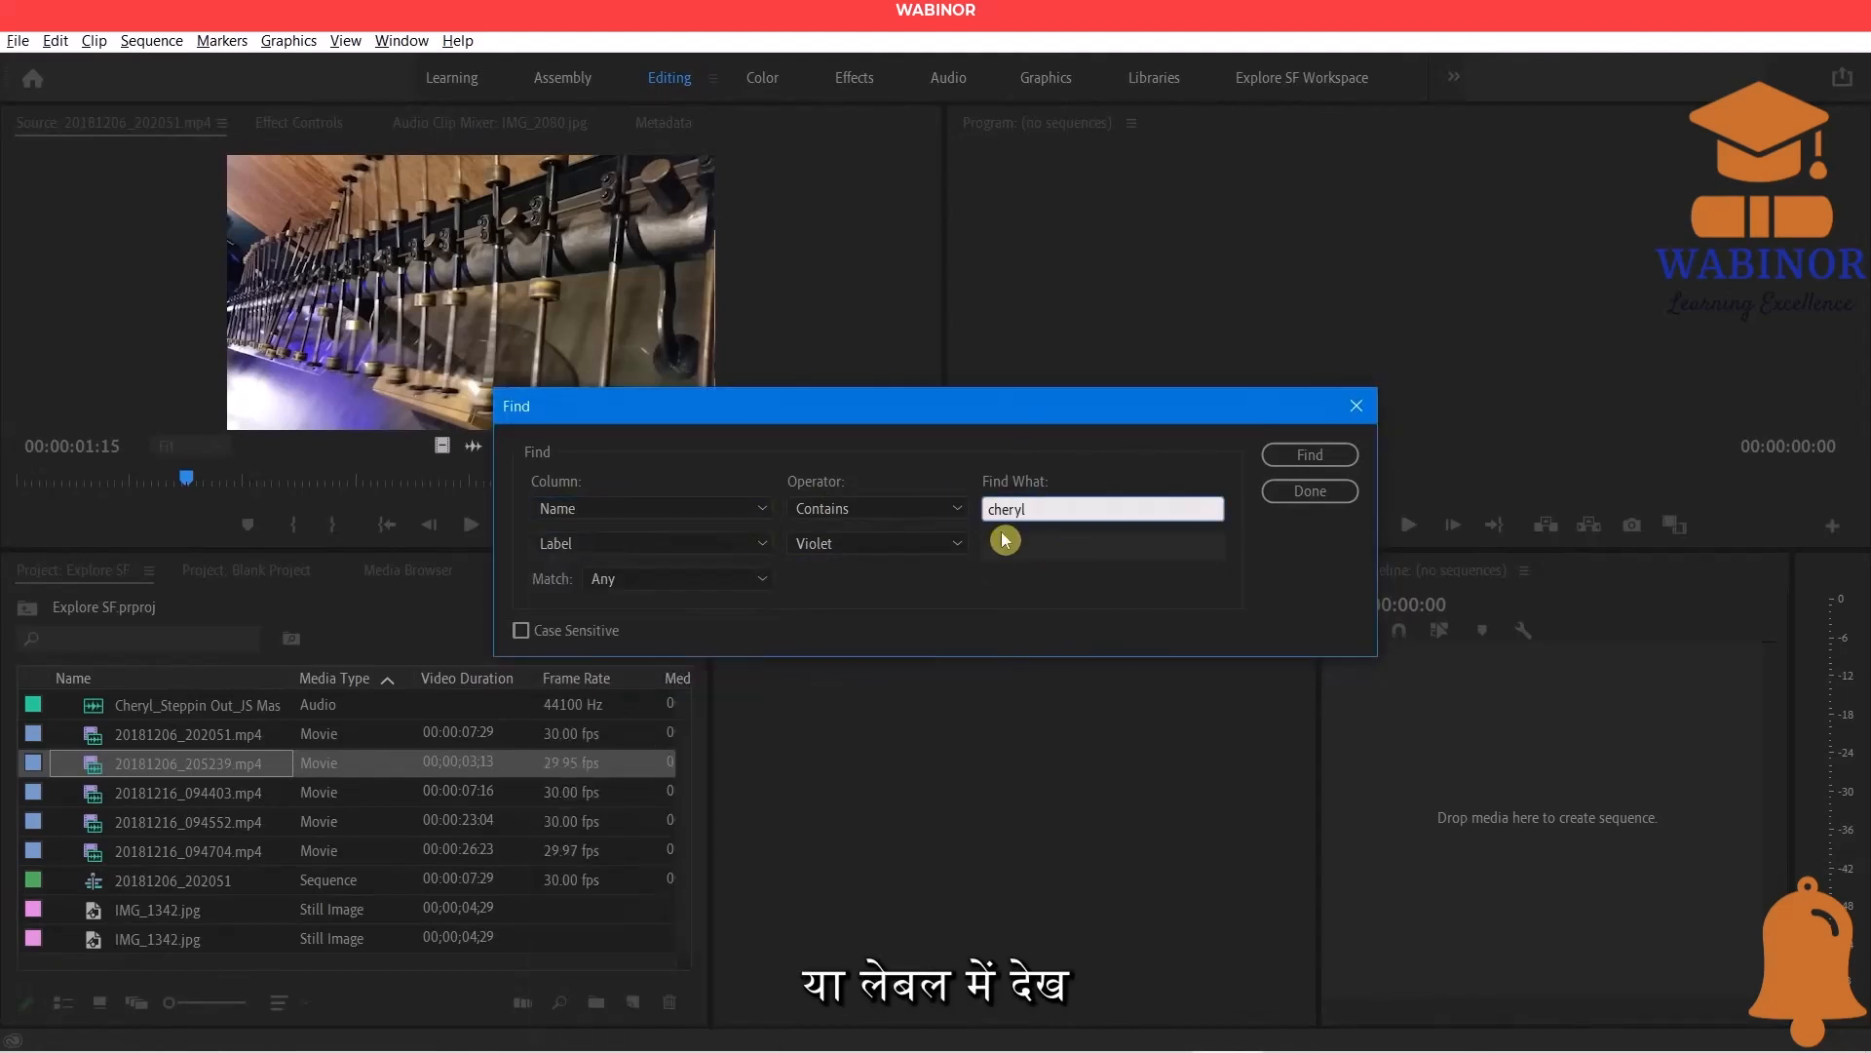
pyautogui.click(575, 515)
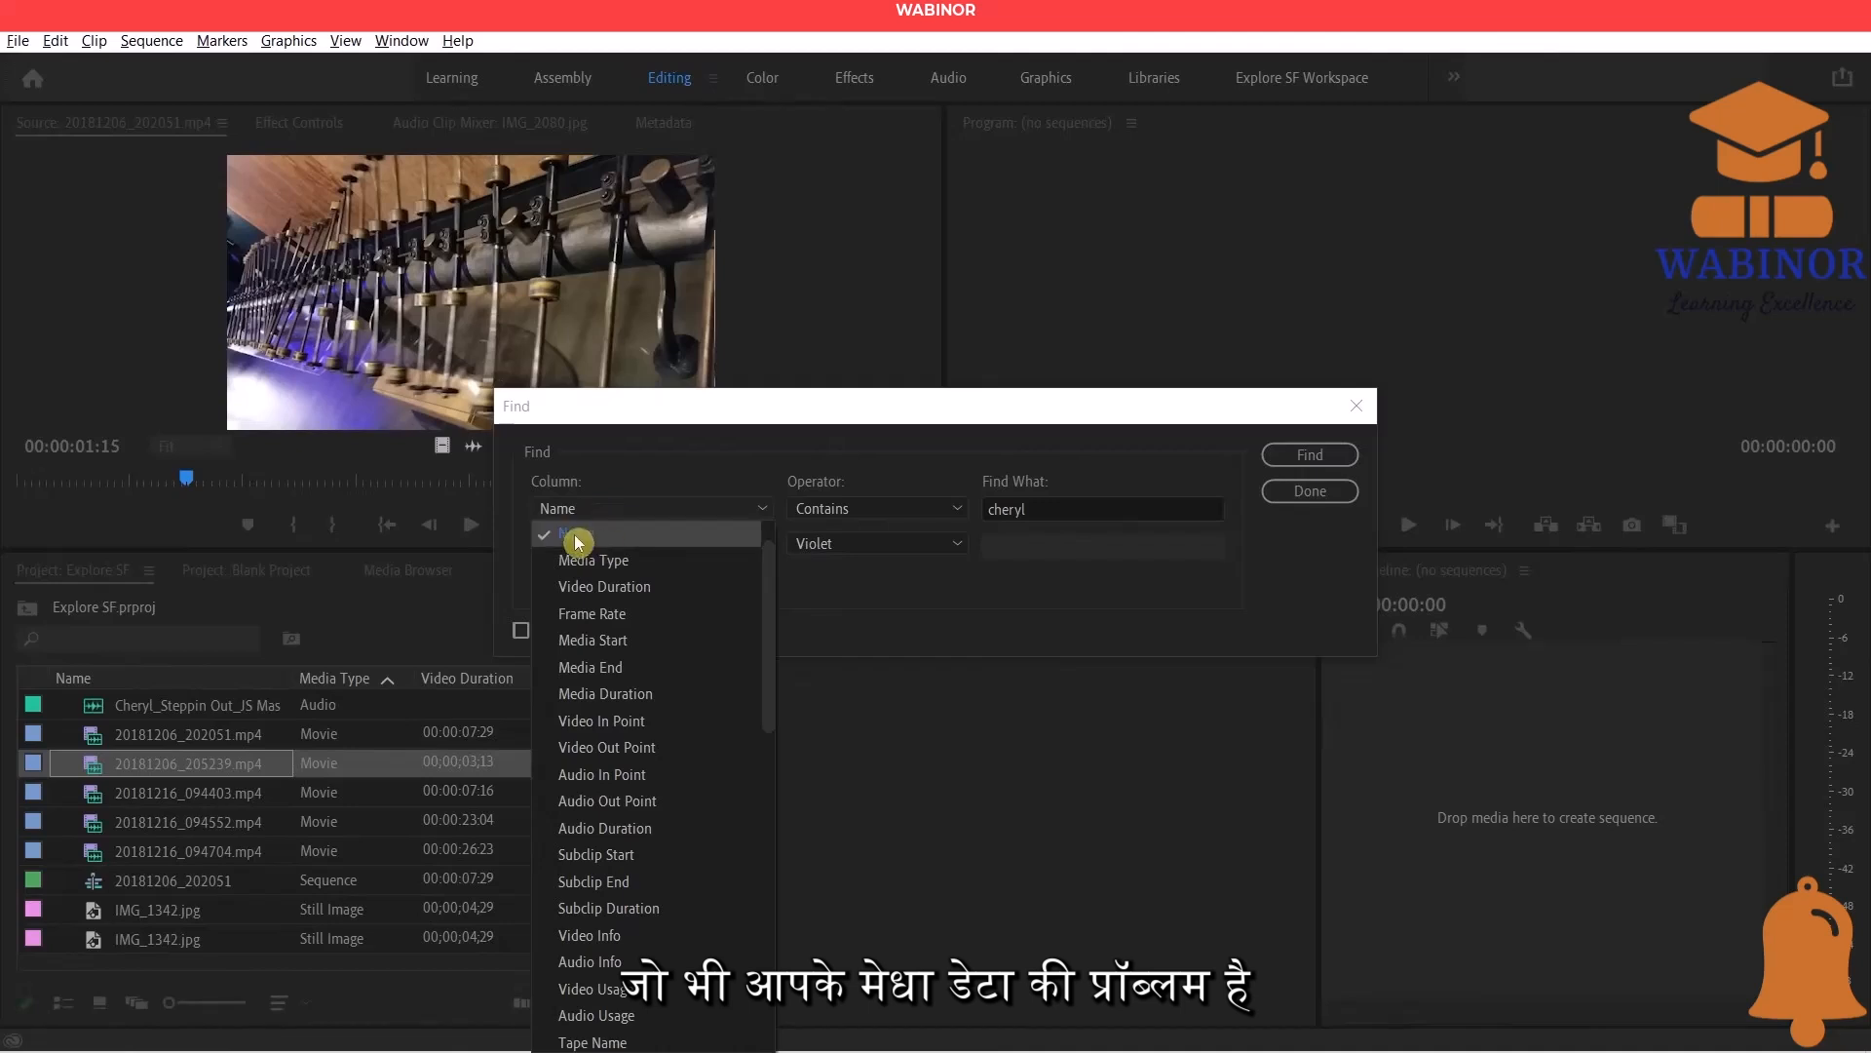
pyautogui.click(576, 535)
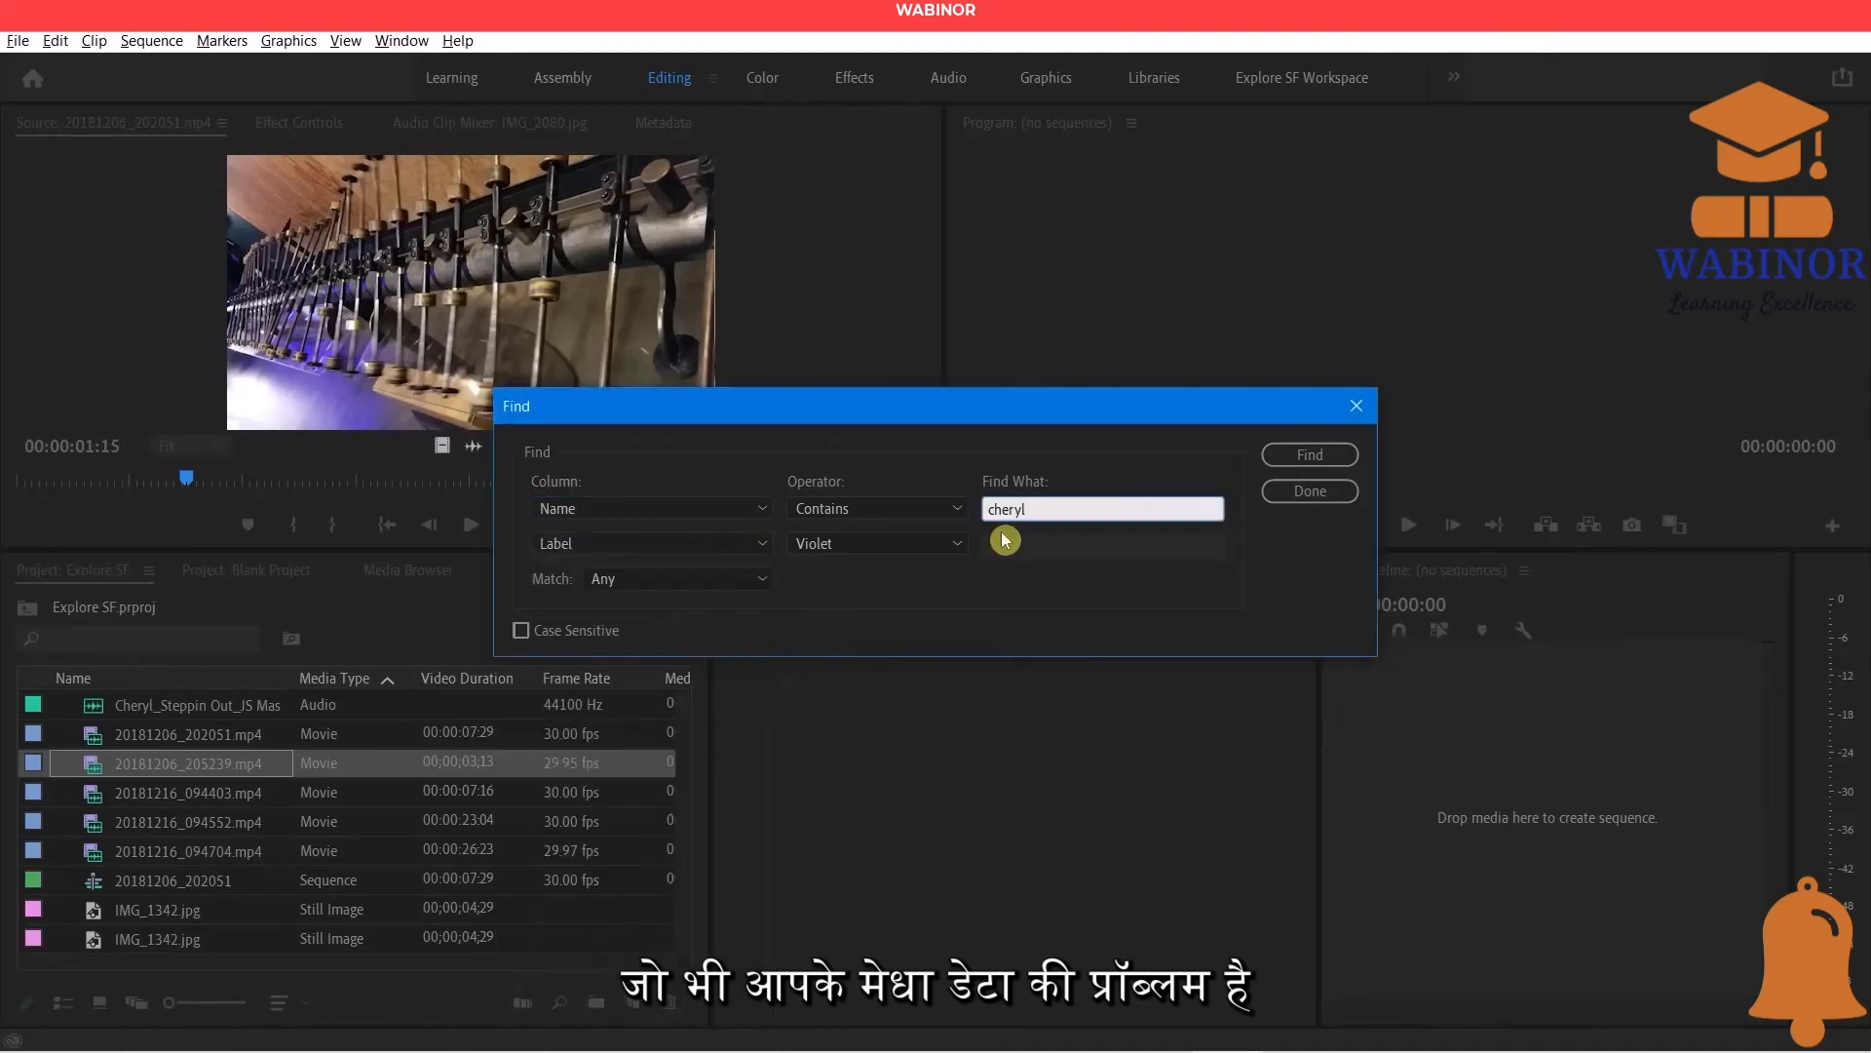
pyautogui.click(575, 513)
pyautogui.click(578, 542)
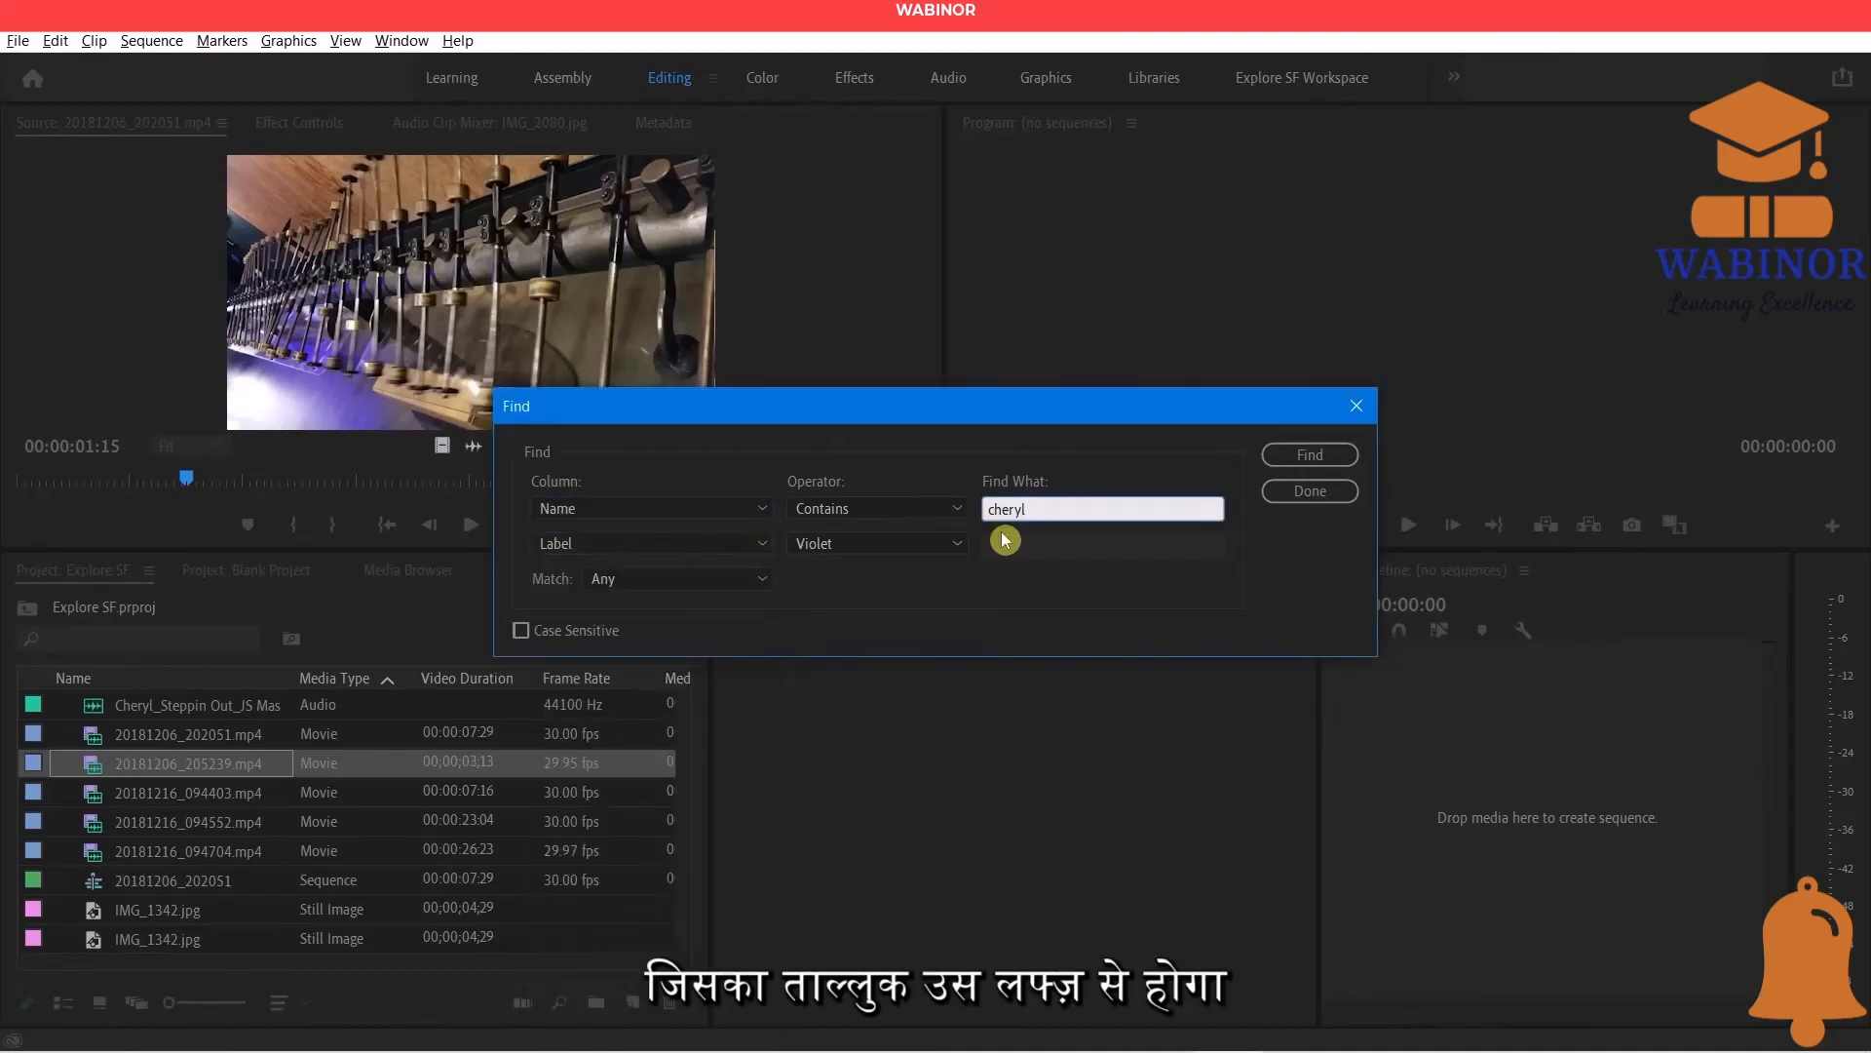
pyautogui.click(575, 514)
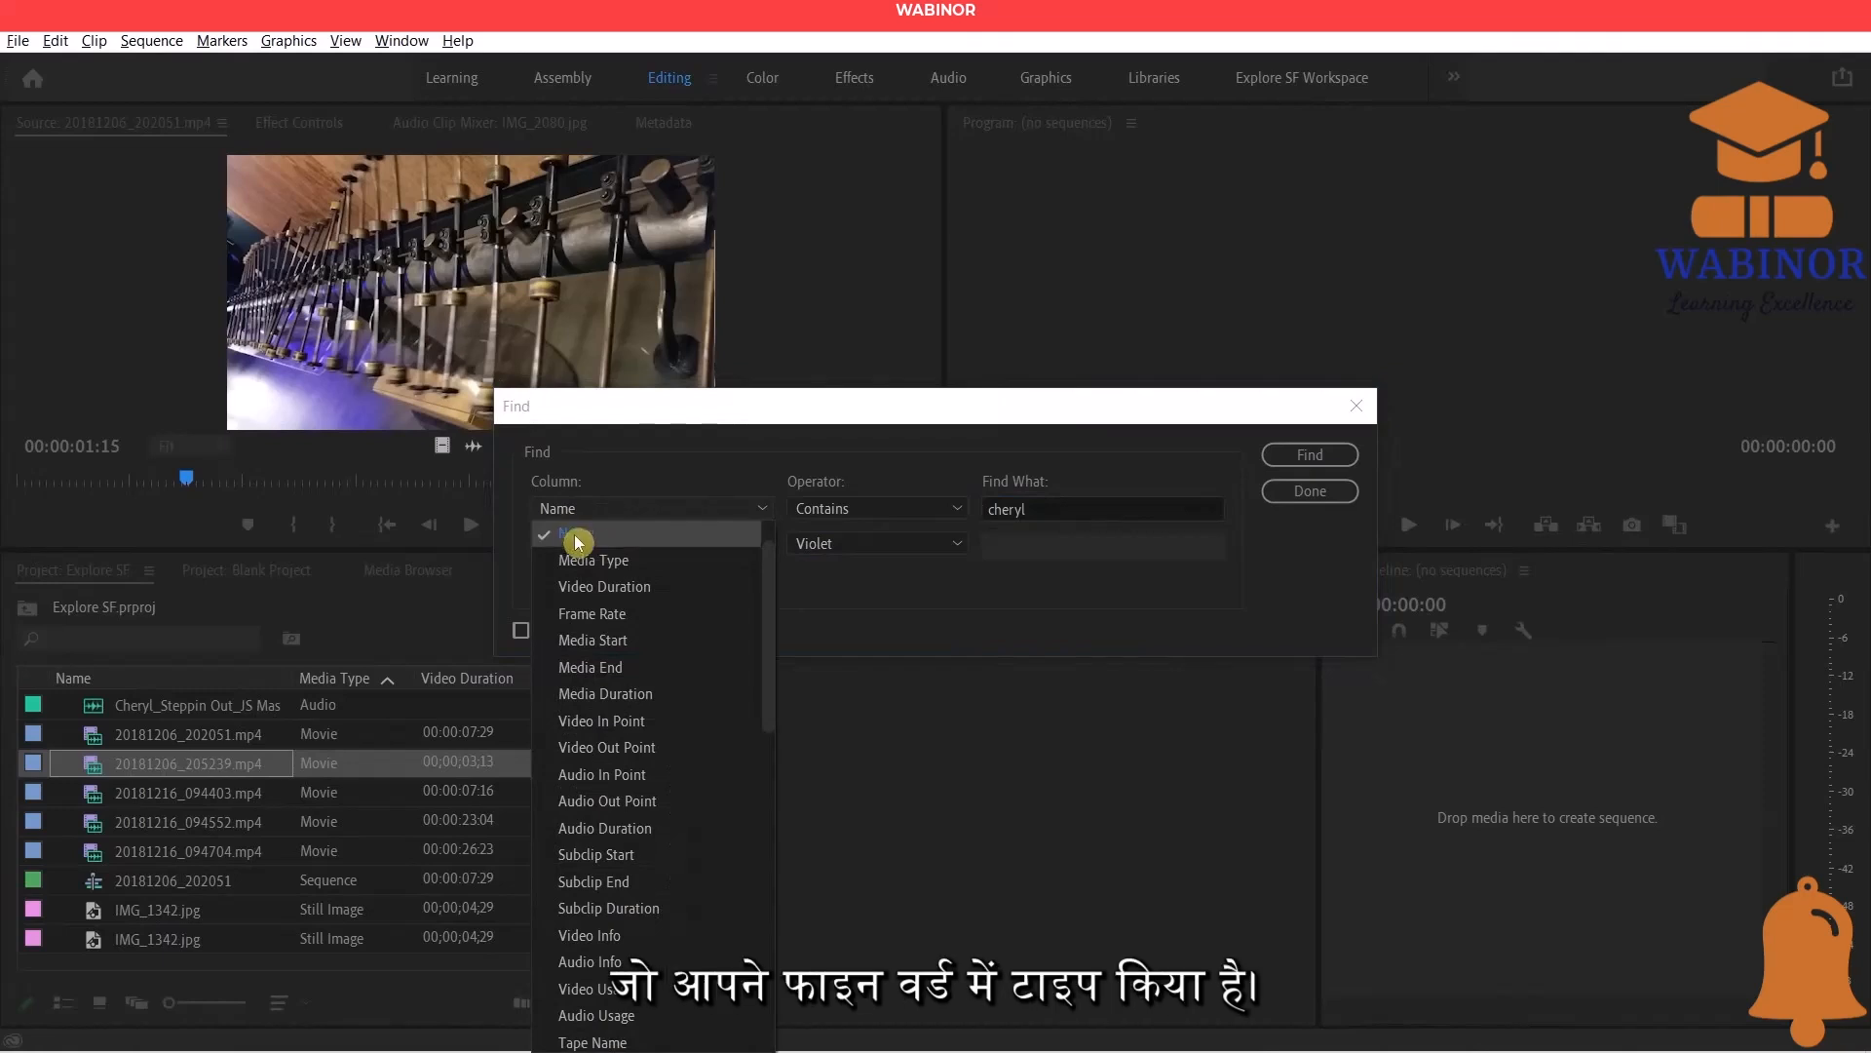
pyautogui.click(576, 537)
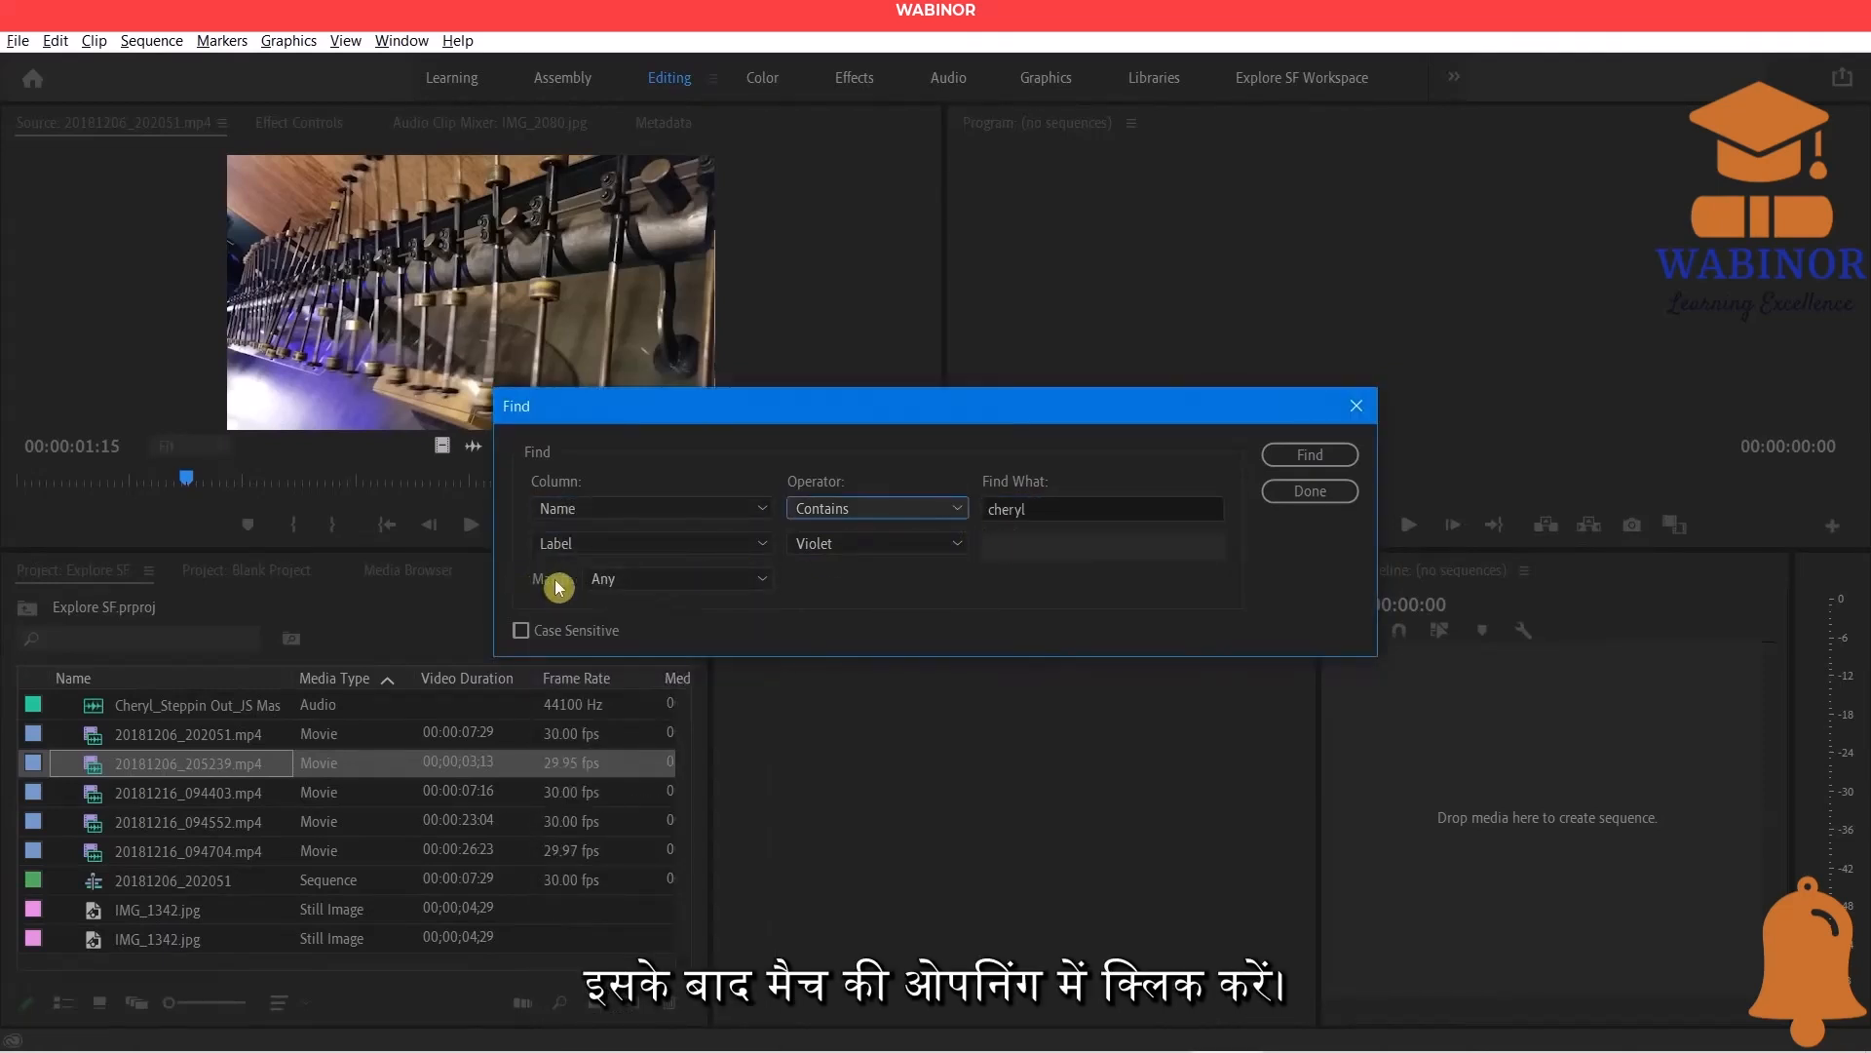
# Try the Find search's Match setting at All and return it to Any.
pyautogui.click(636, 582)
pyautogui.click(647, 603)
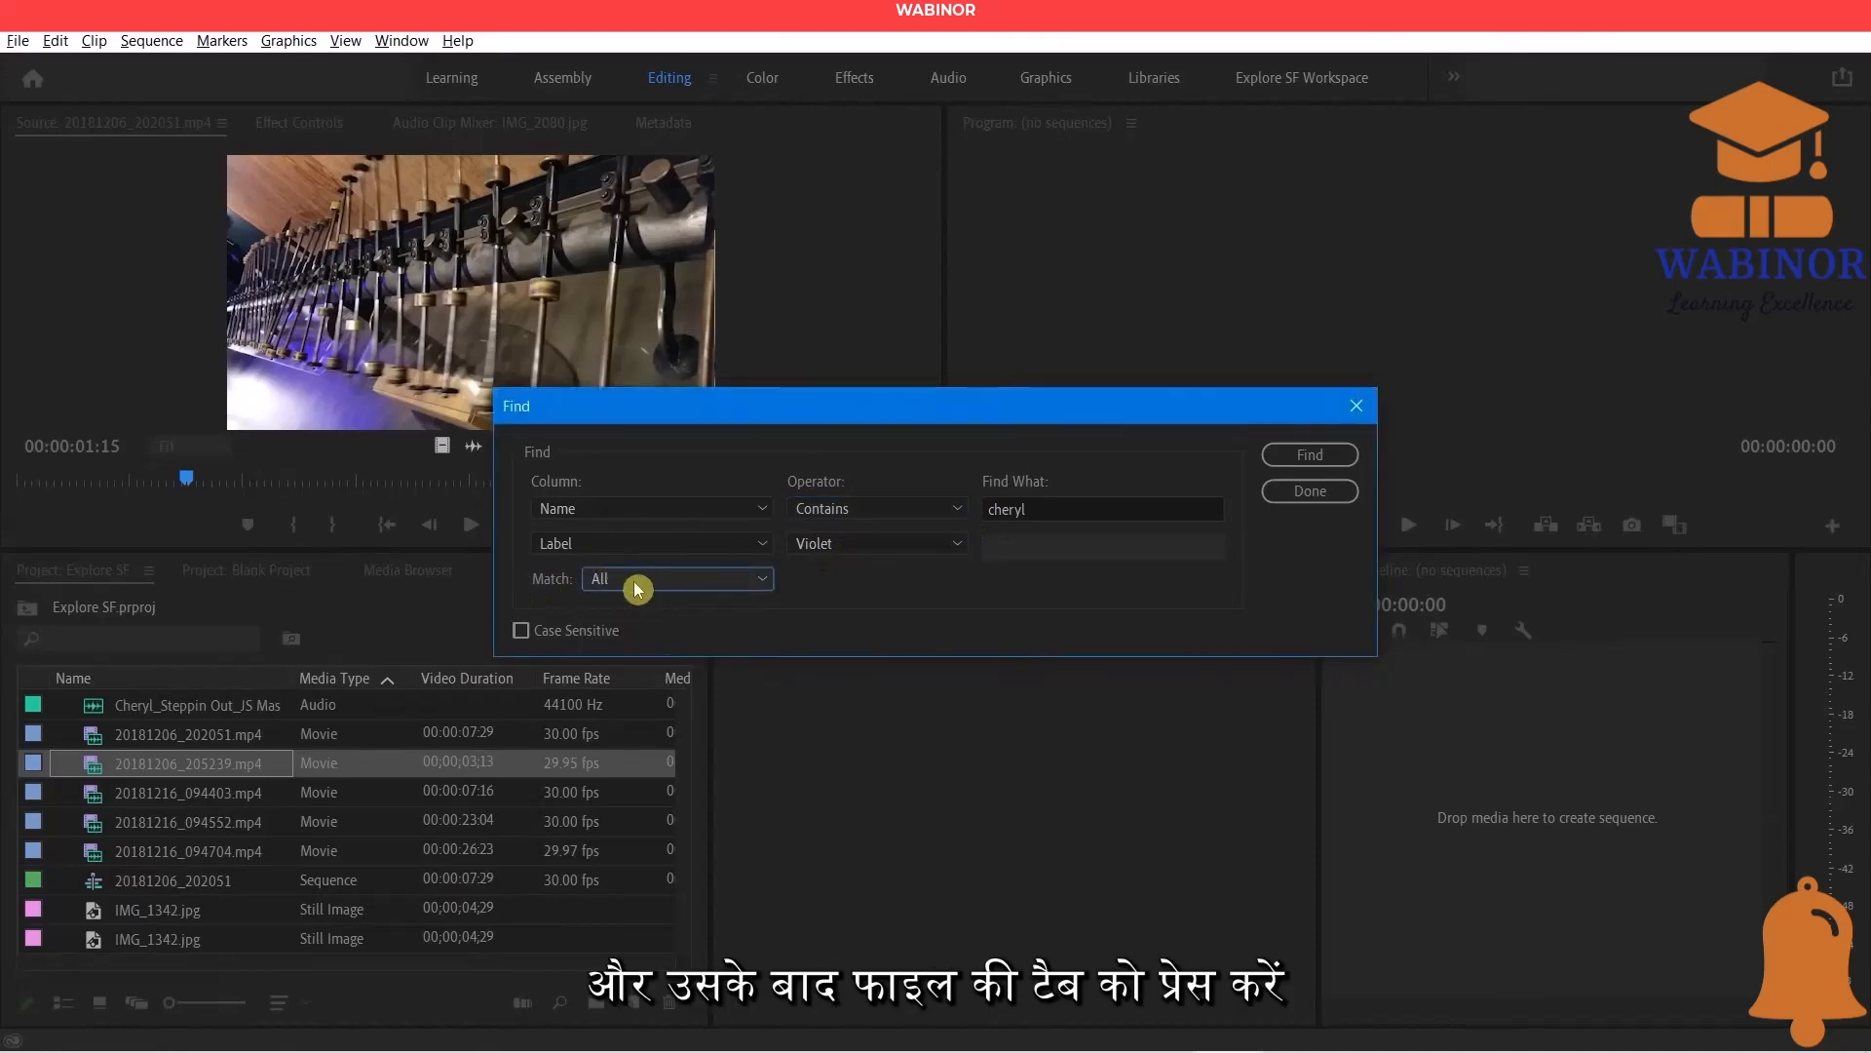
pyautogui.click(635, 582)
pyautogui.click(648, 635)
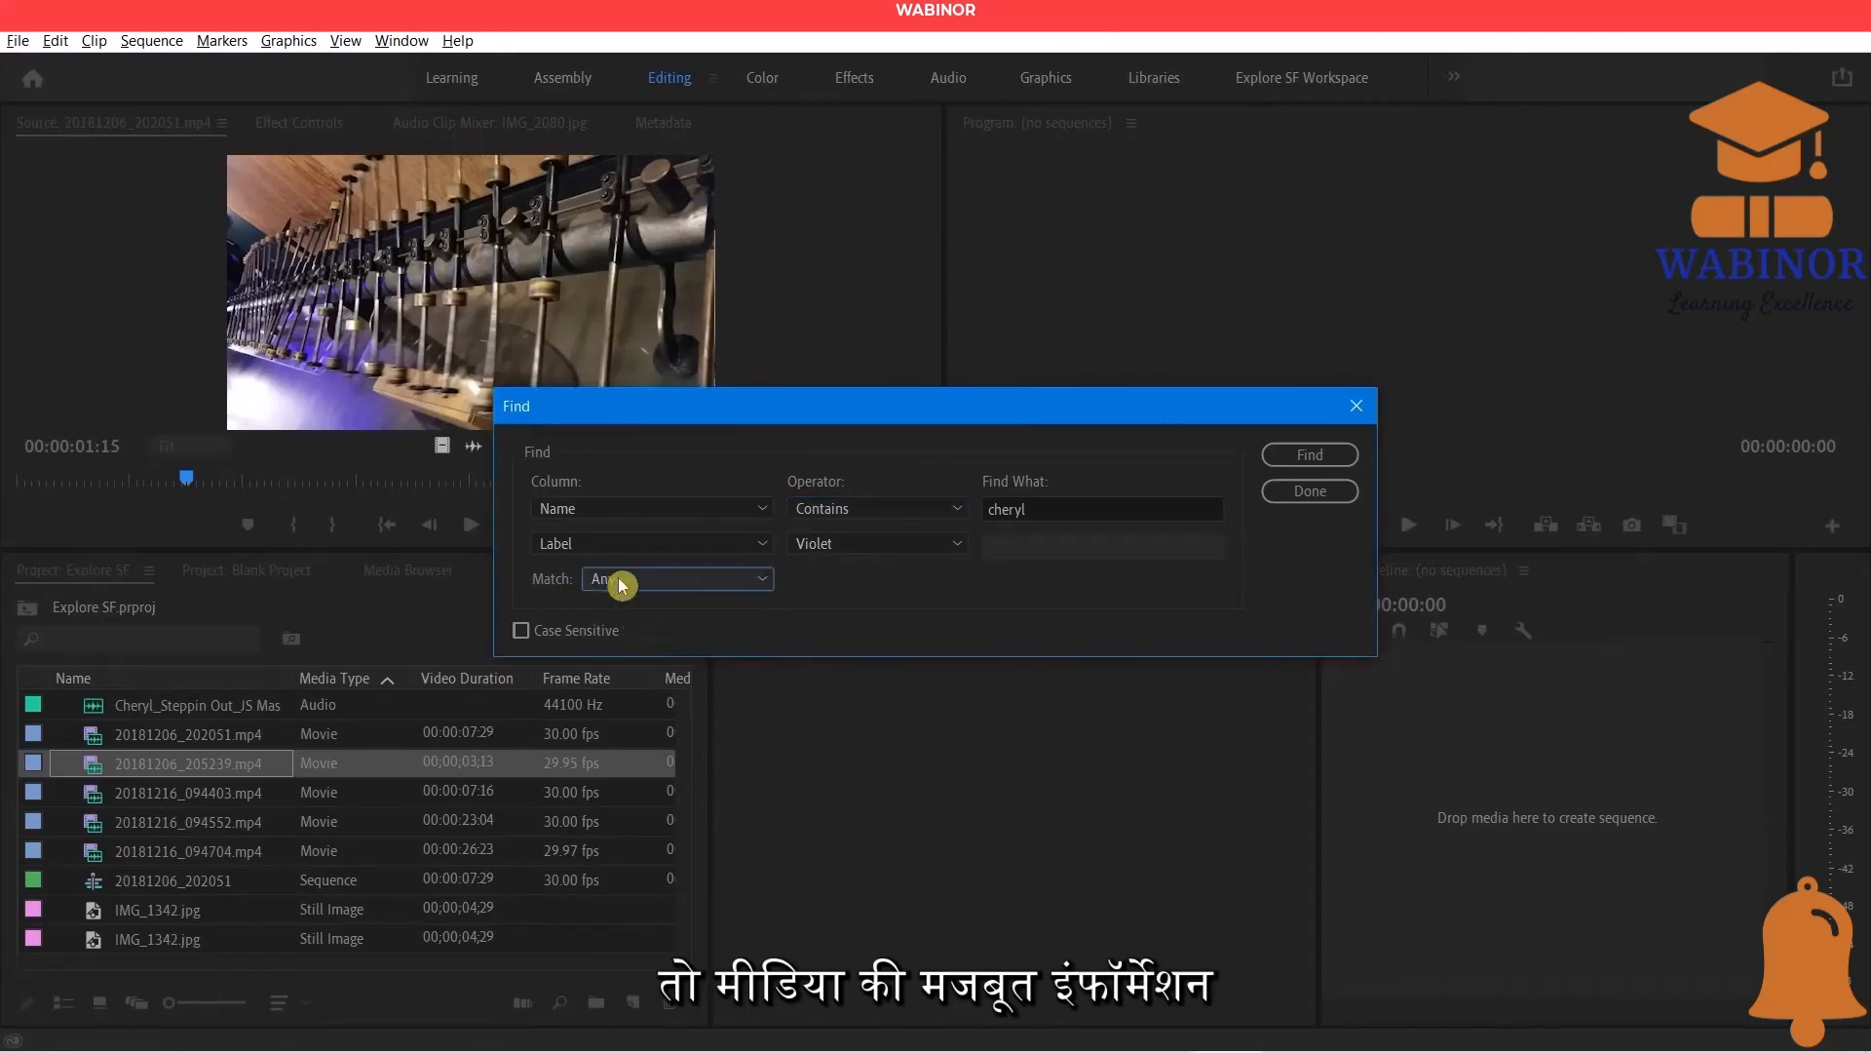
# Run the Find search for the audio file and close the Find dialog.
pyautogui.click(1302, 458)
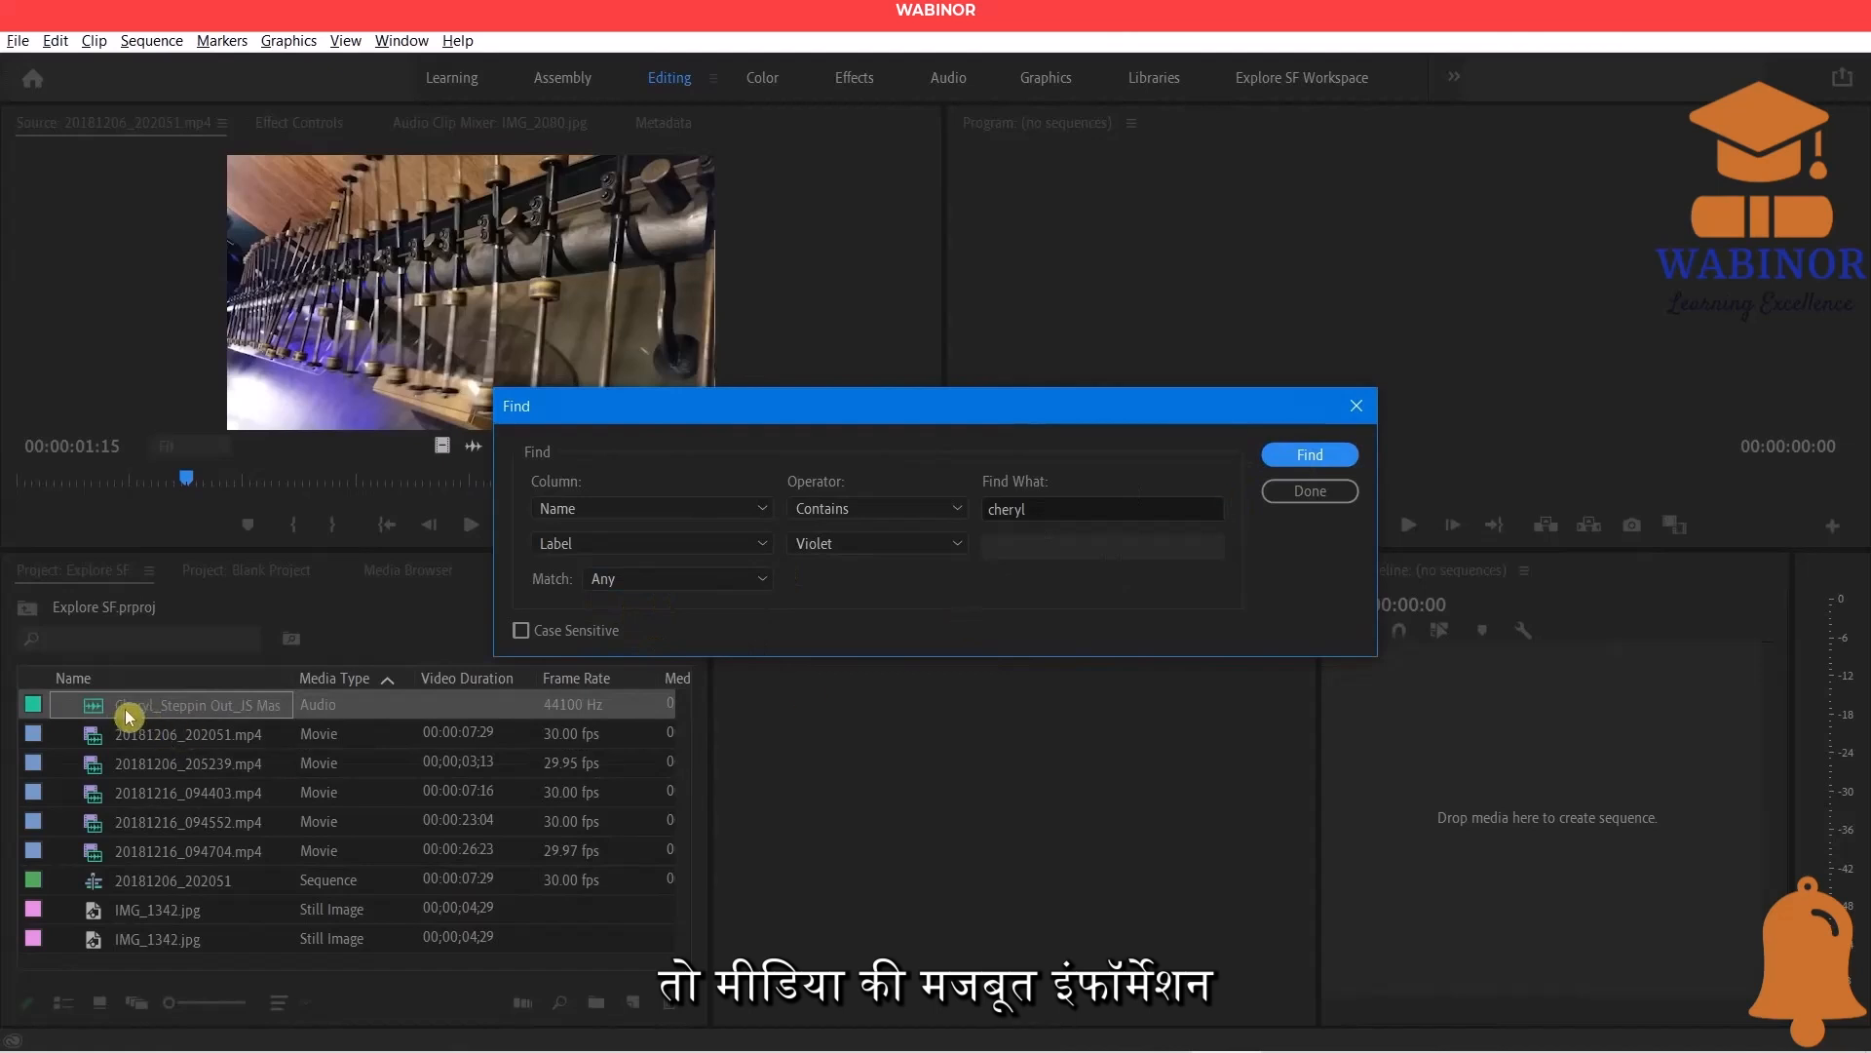
pyautogui.press('Escape')
# Maximize the Project panel and create a new bin named Still Images.
pyautogui.press('`')
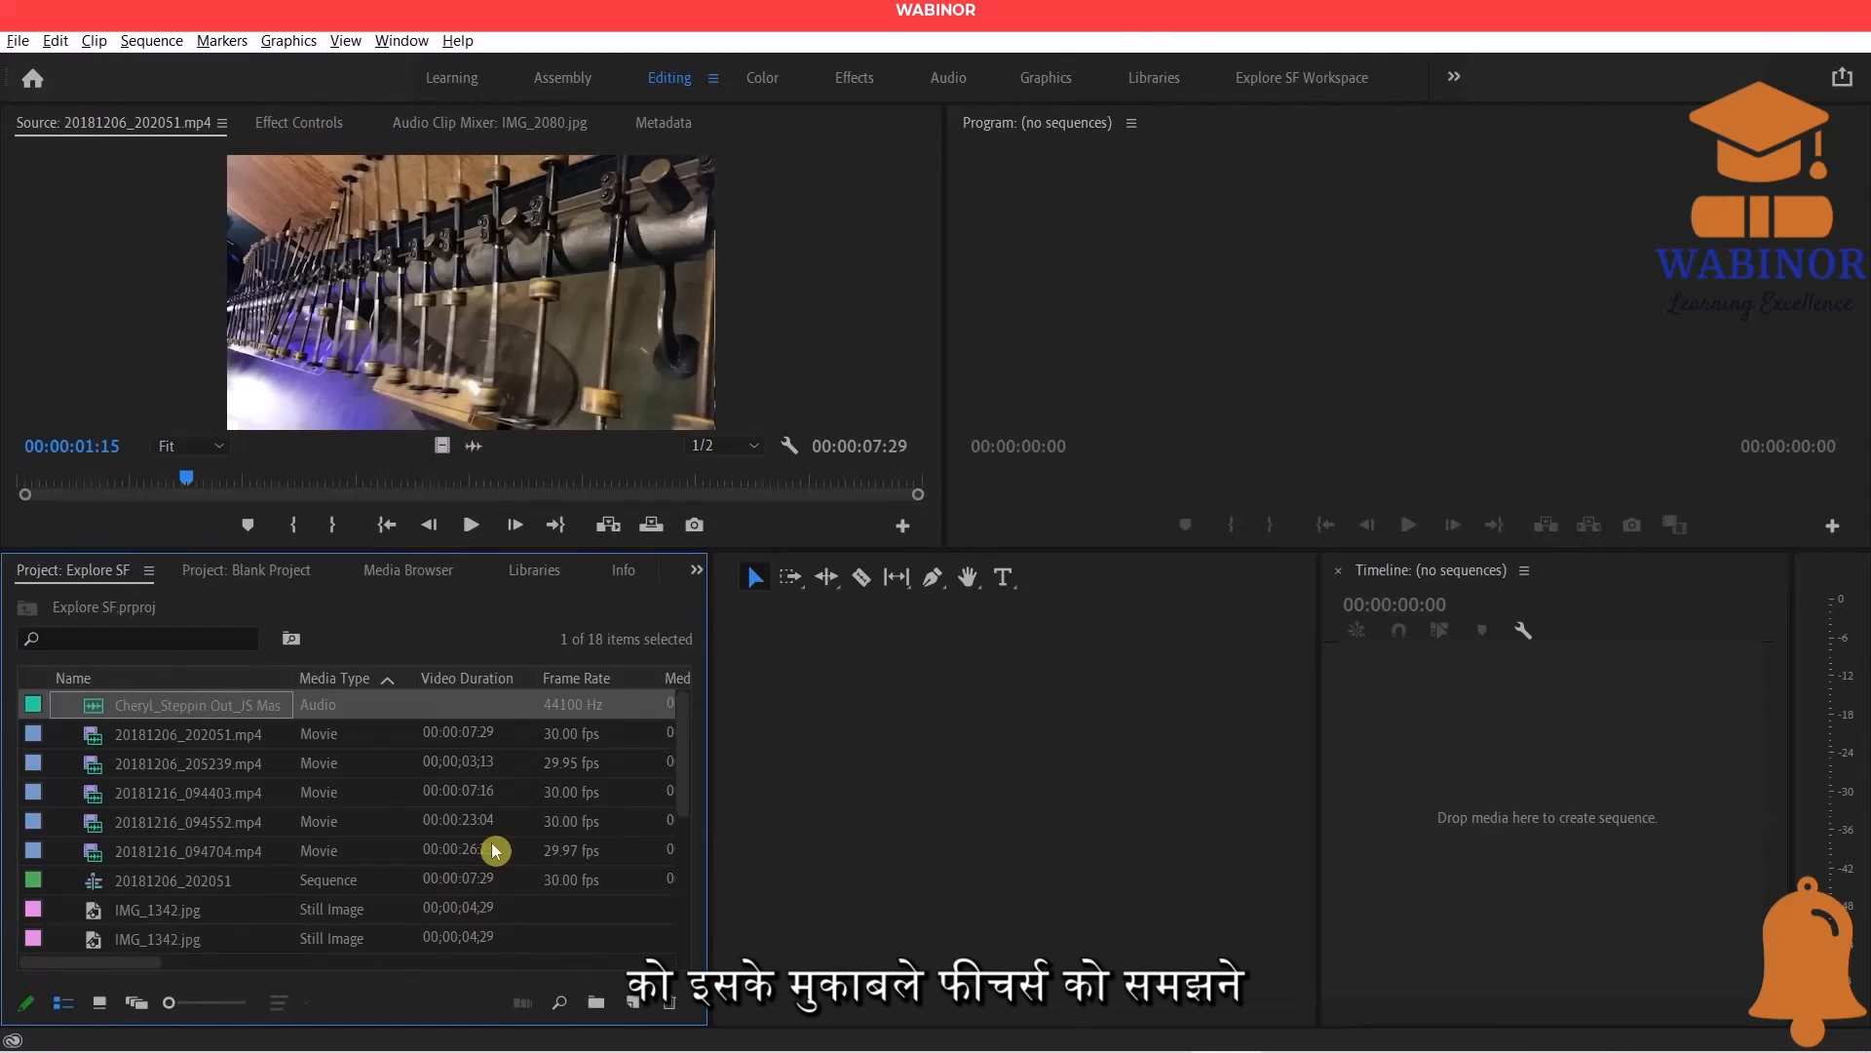
pyautogui.press('`')
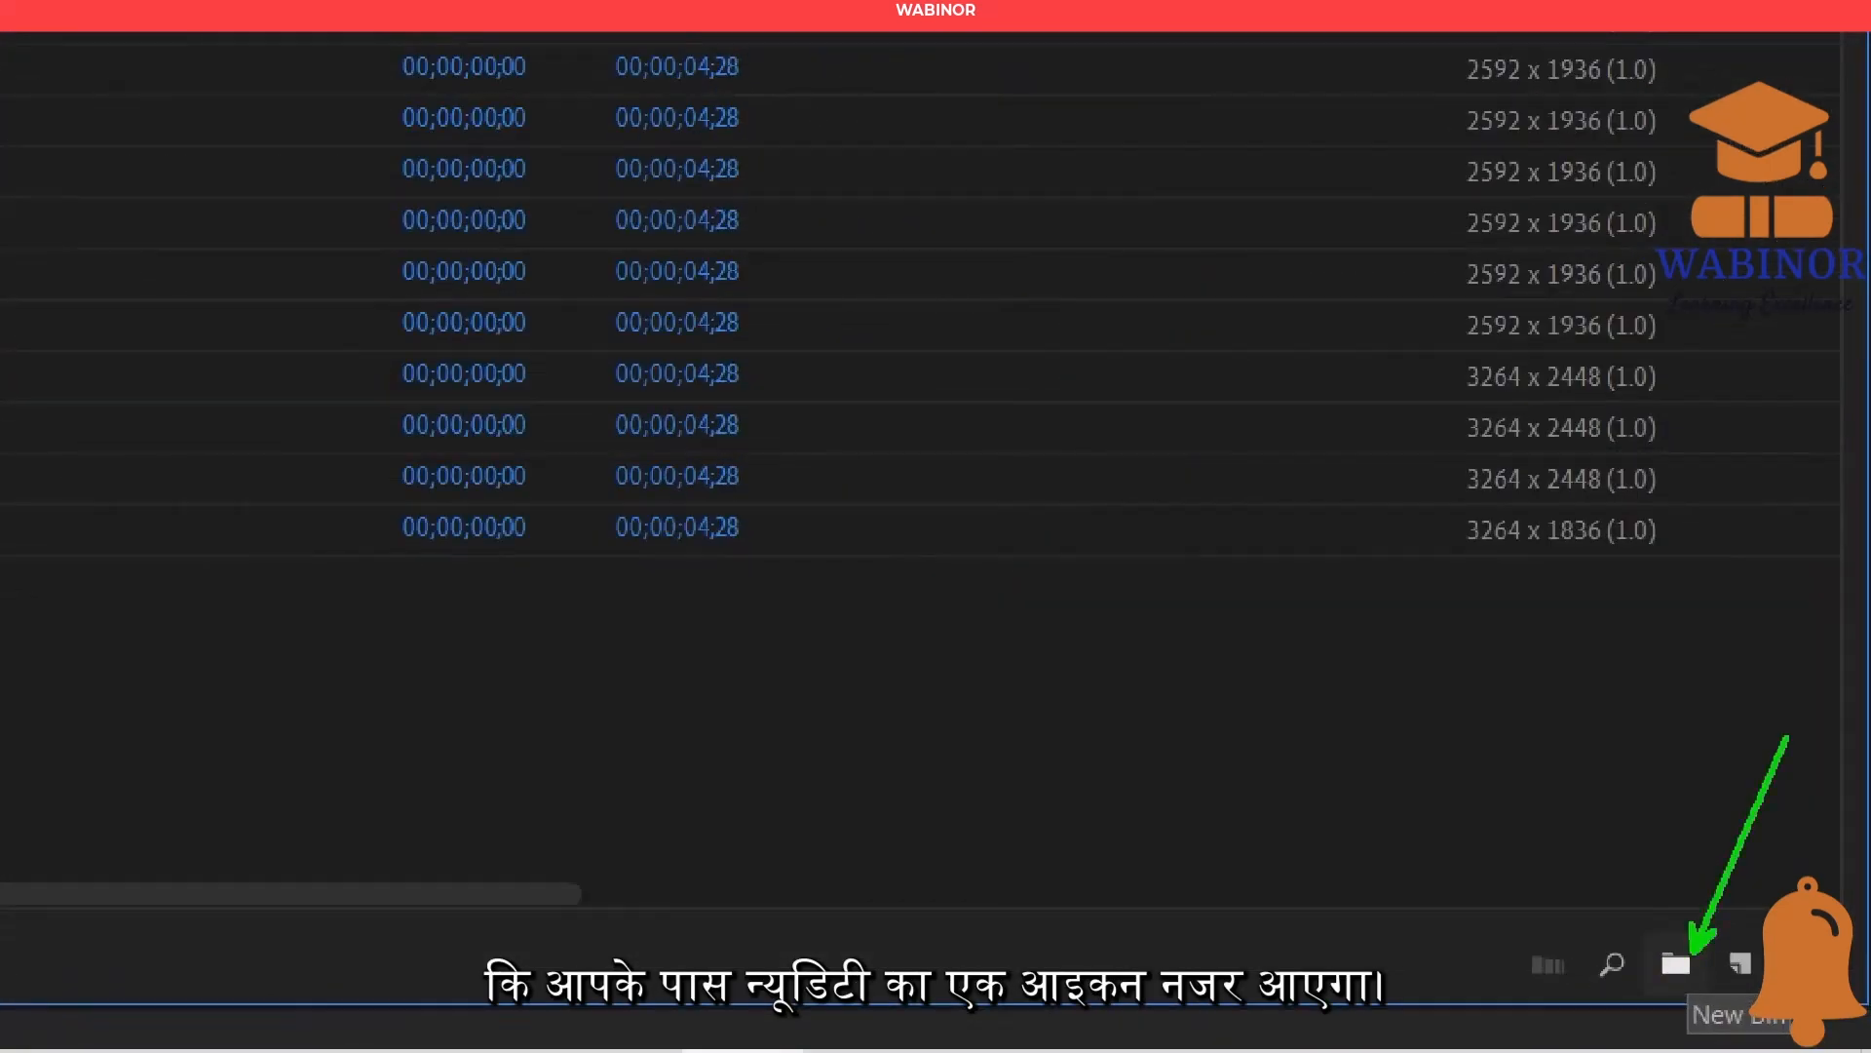
pyautogui.click(1676, 963)
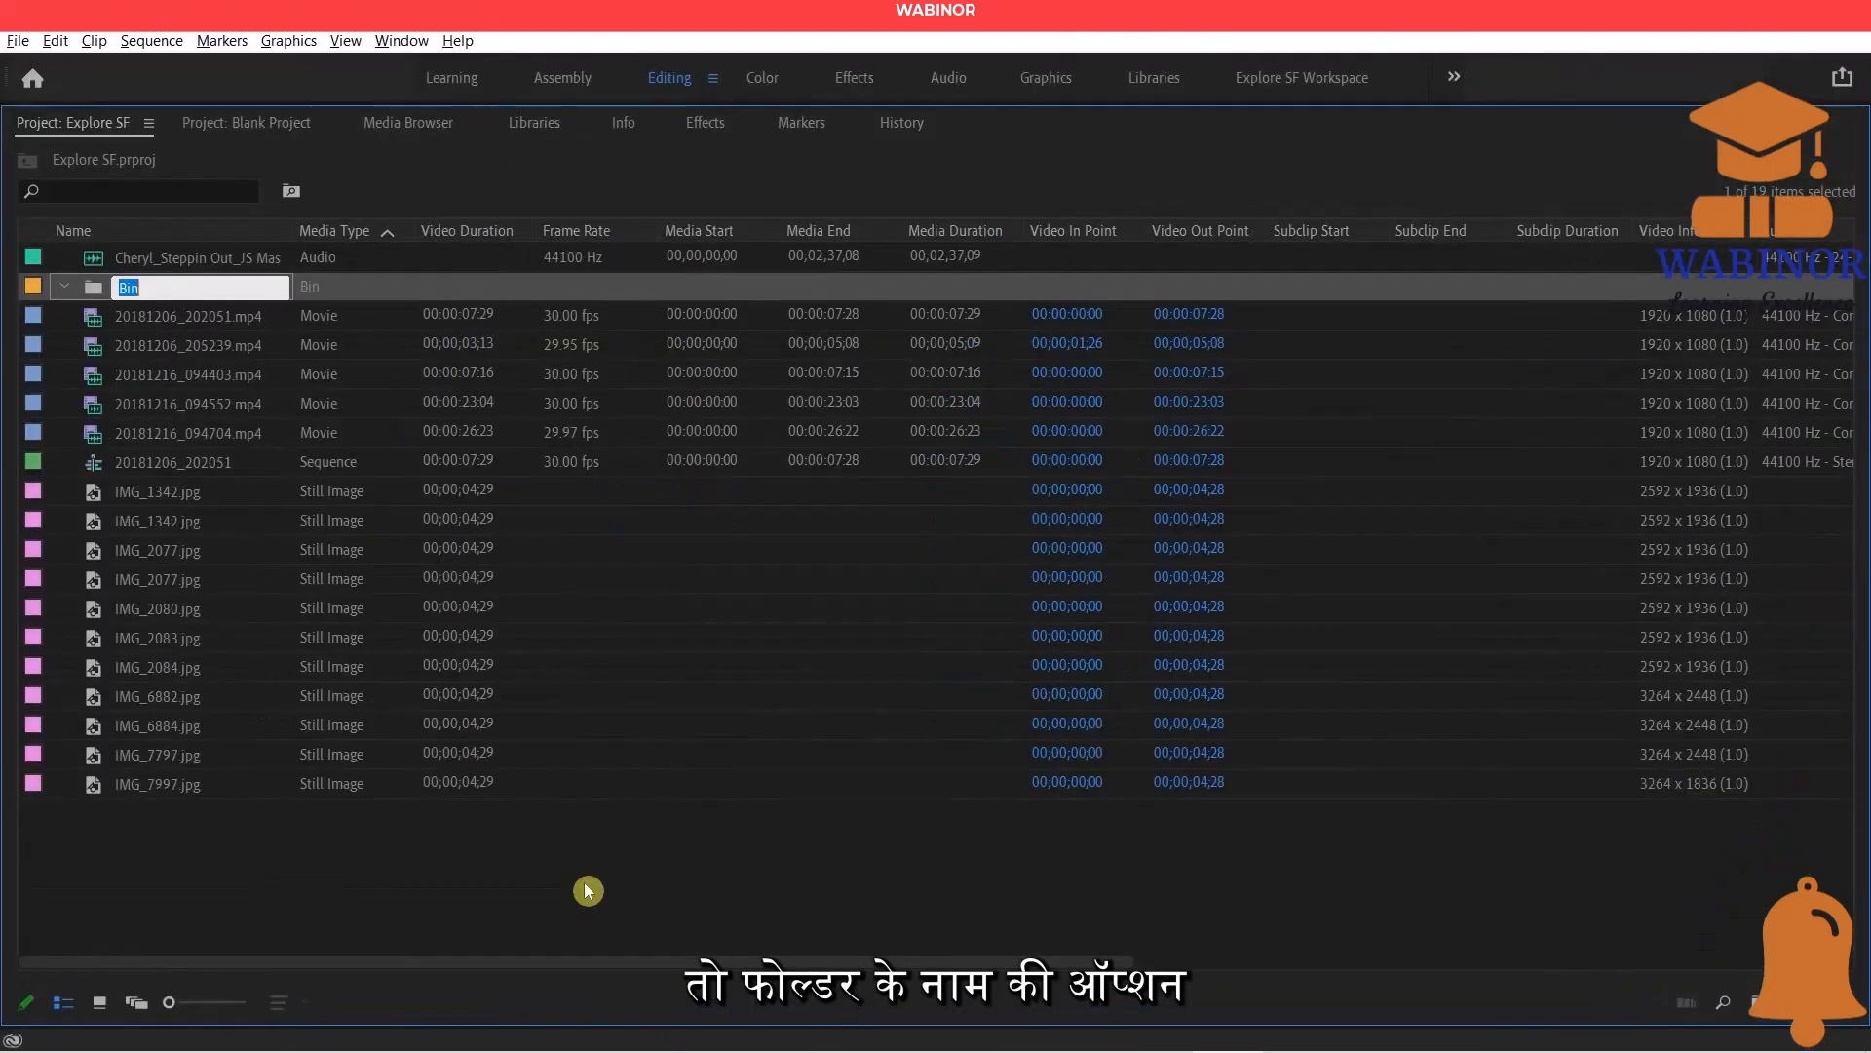
pyautogui.write('Still Images')
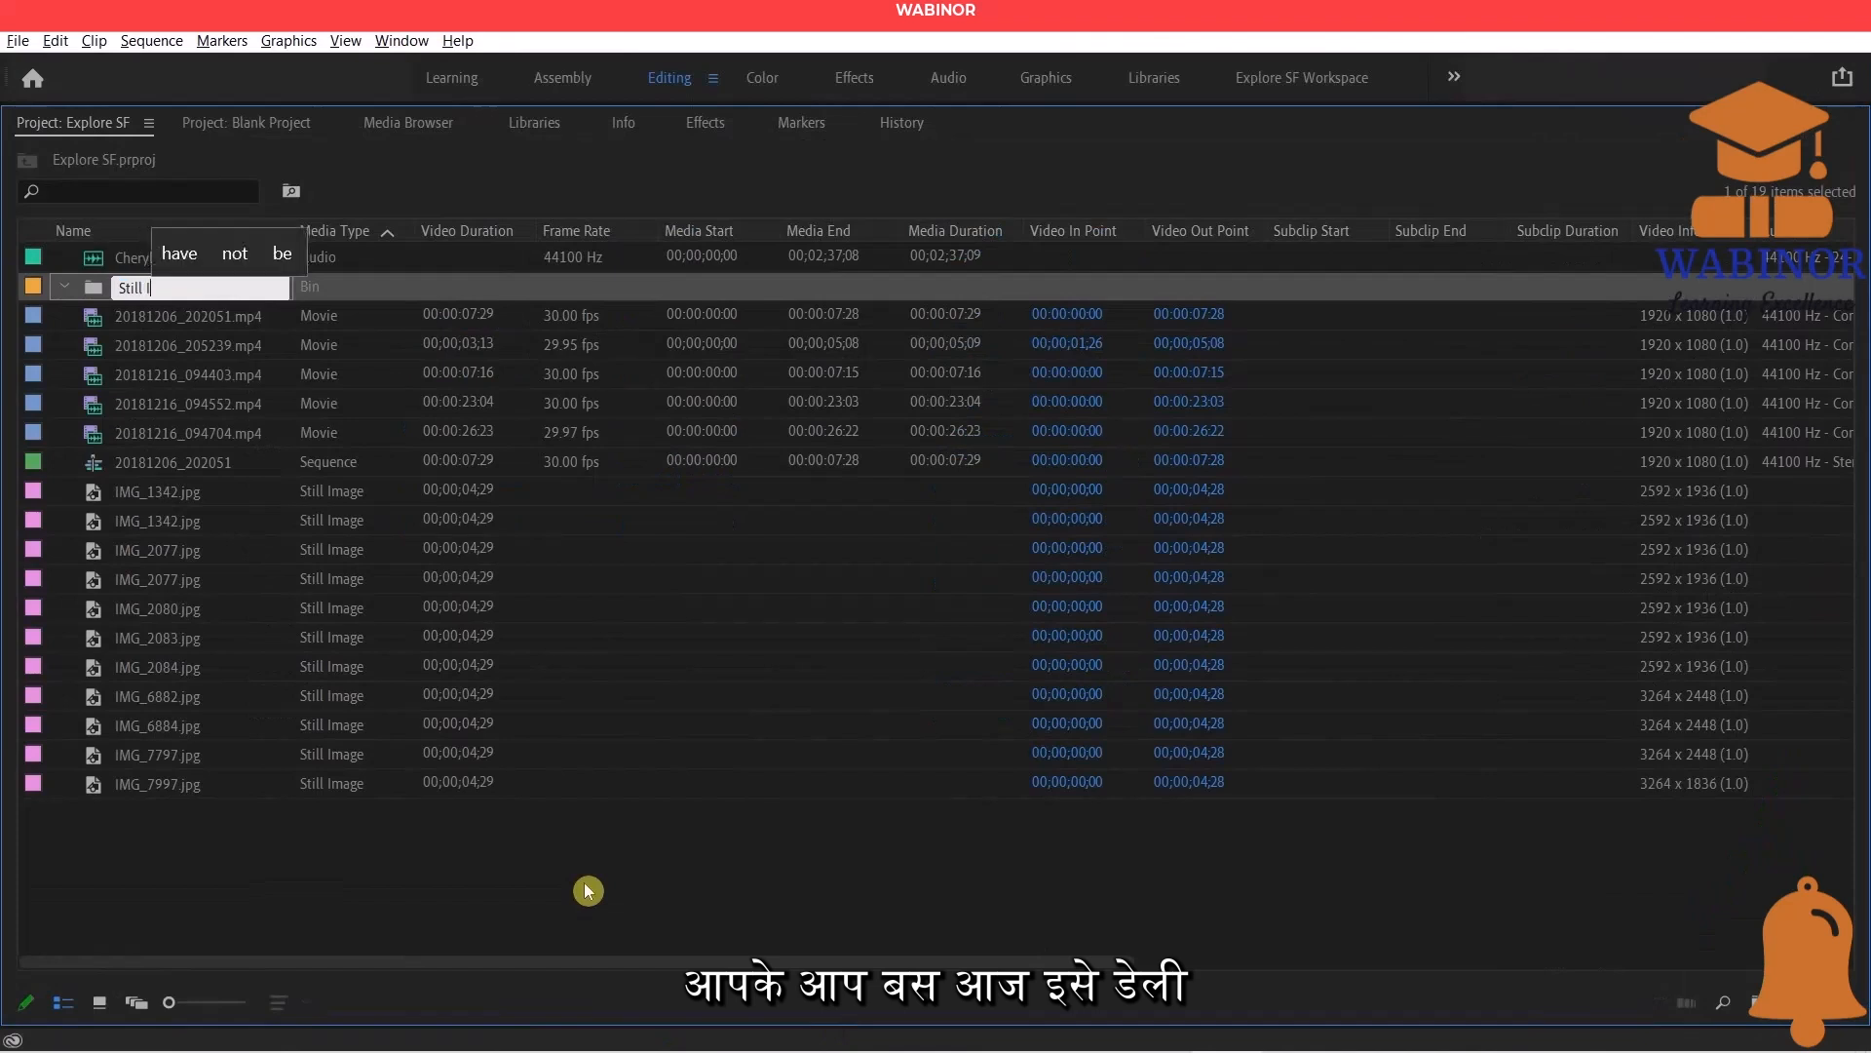
pyautogui.press('Tab')
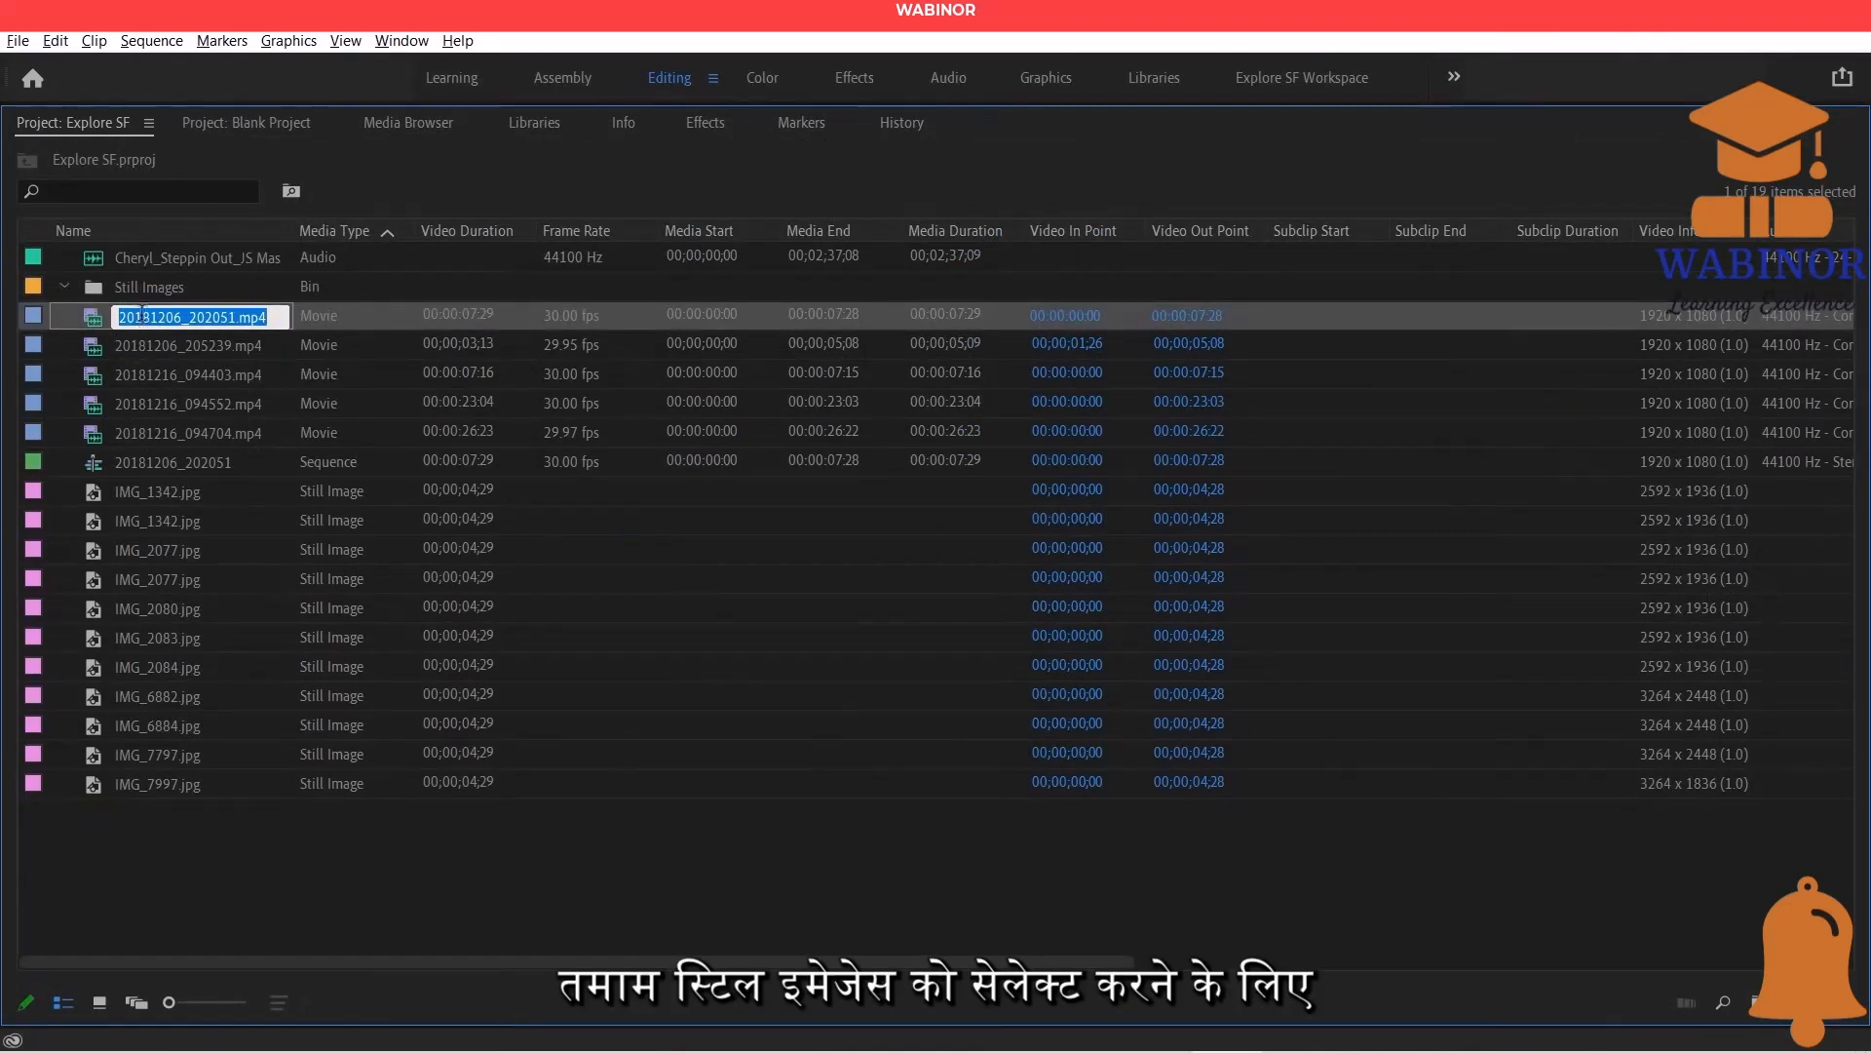
pyautogui.press('Escape')
# Move all still images, from the first IMG_1342.jpg through IMG_7997.jpg, into the Still Images bin and collapse it.
pyautogui.click(156, 495)
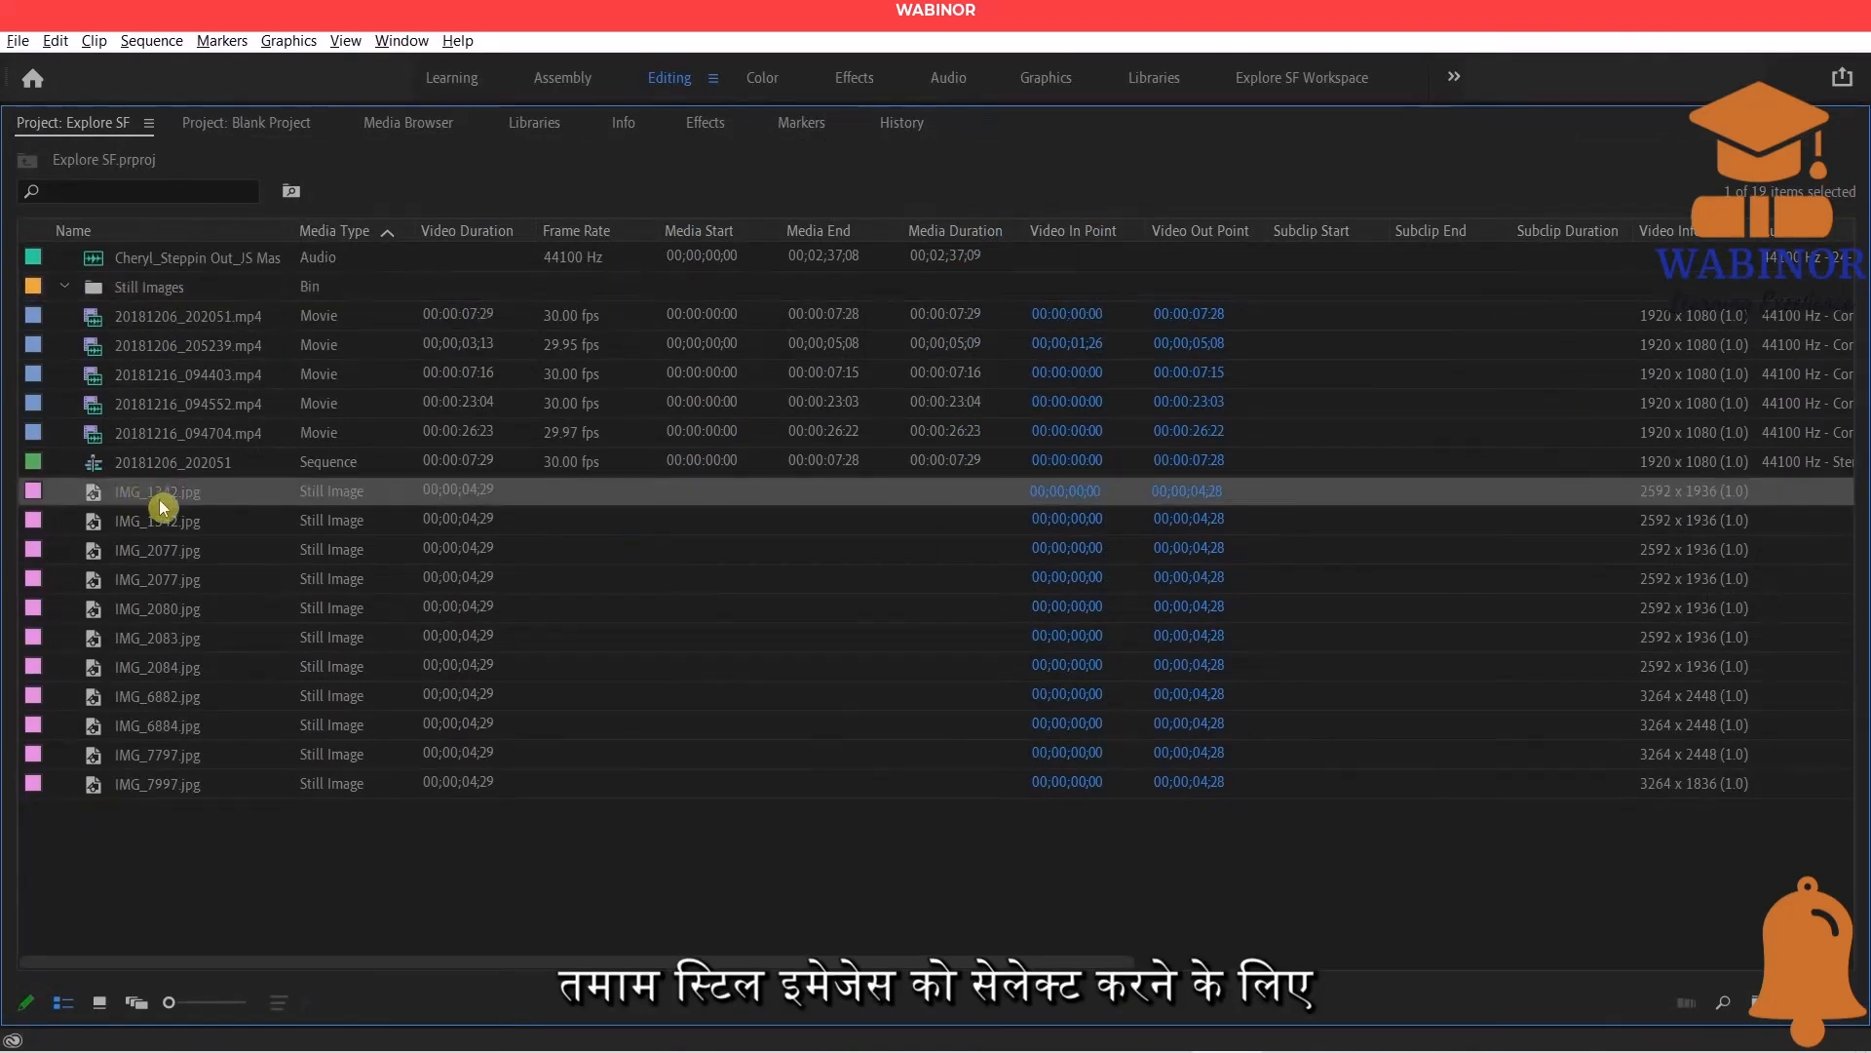
pyautogui.keyDown('shift'); pyautogui.click(190, 785); pyautogui.keyUp('shift')
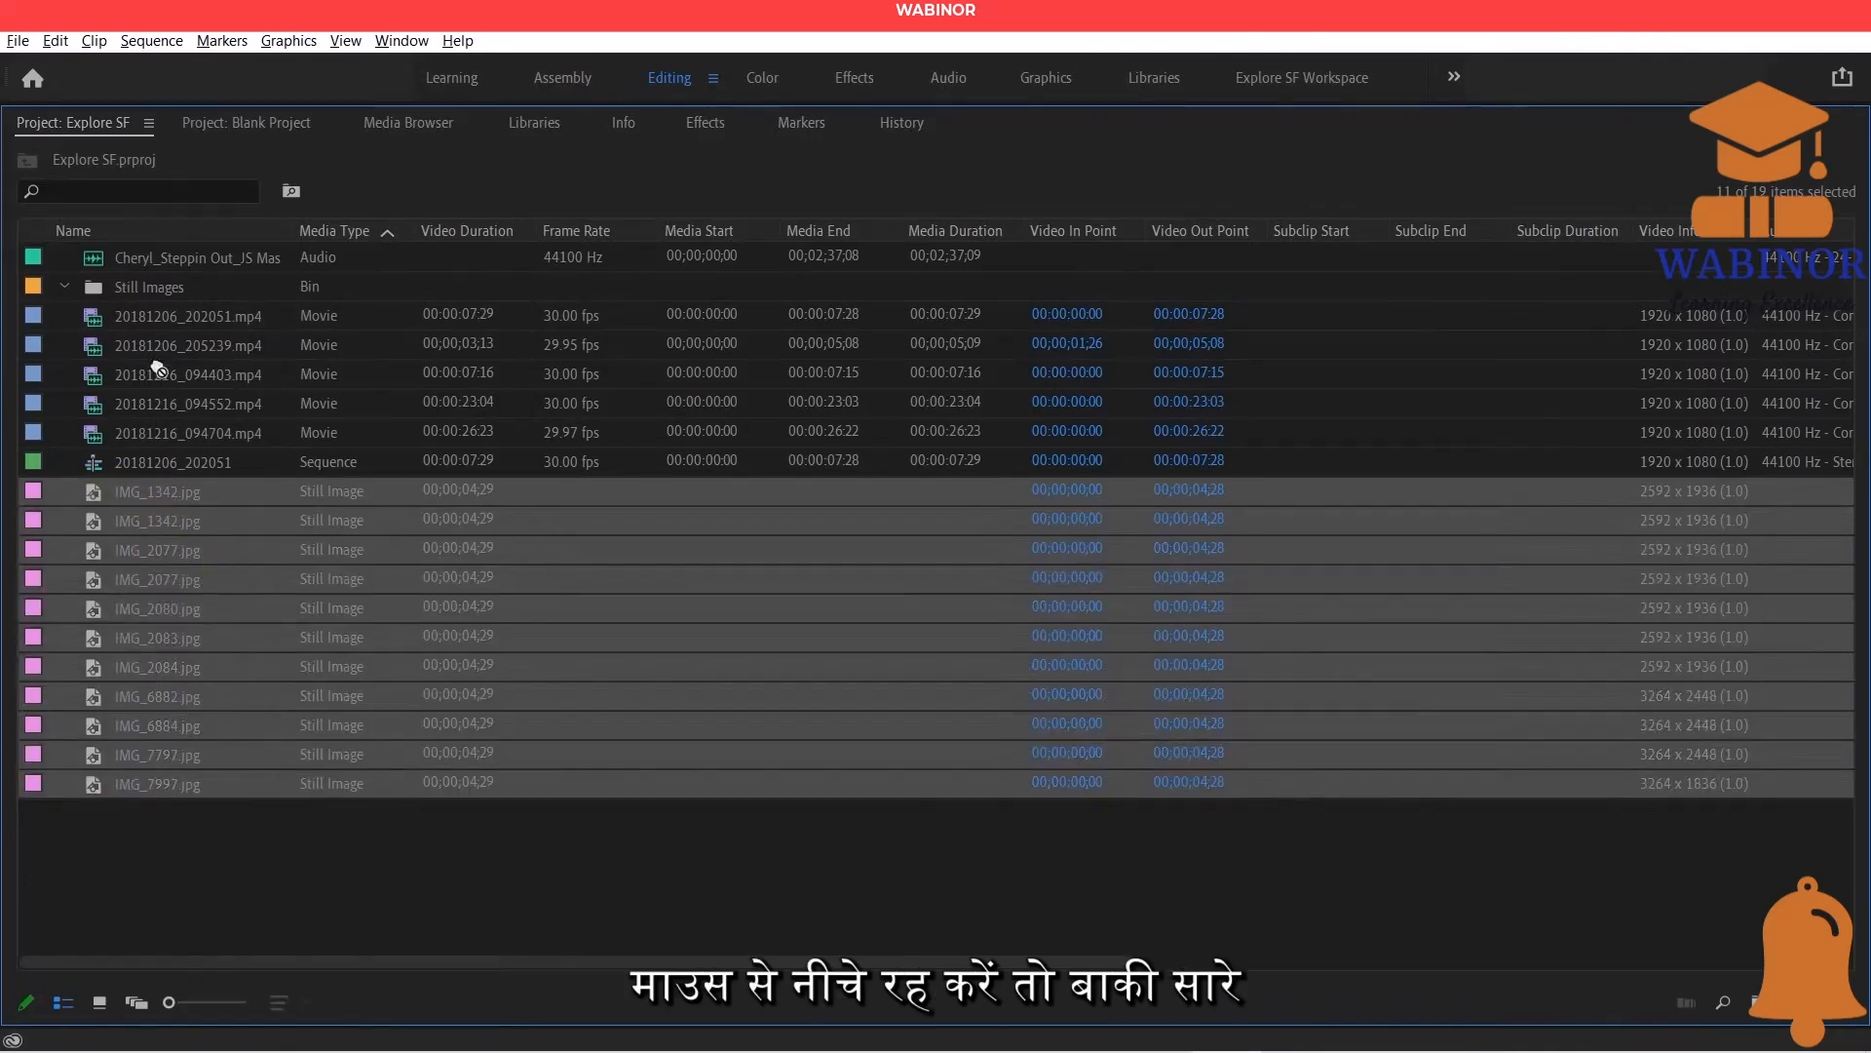
pyautogui.moveTo(95, 494); pyautogui.dragTo(151, 296)
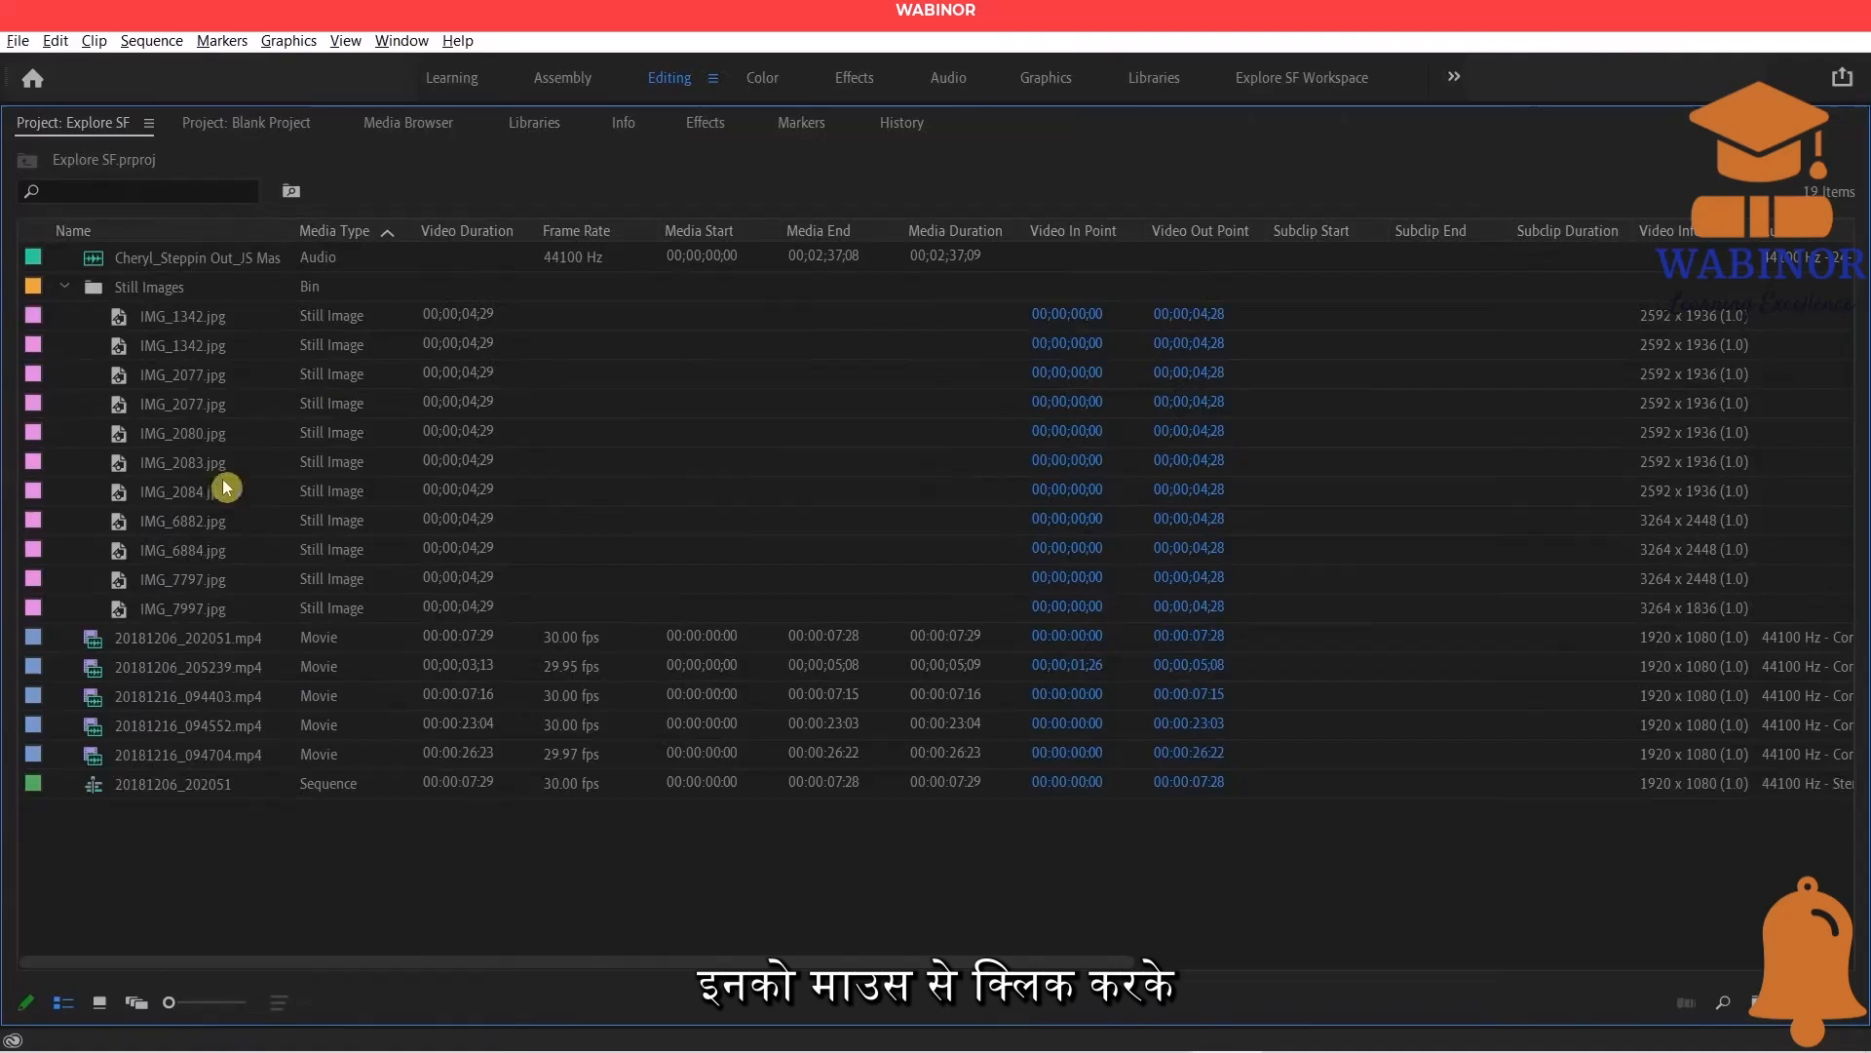
pyautogui.click(69, 288)
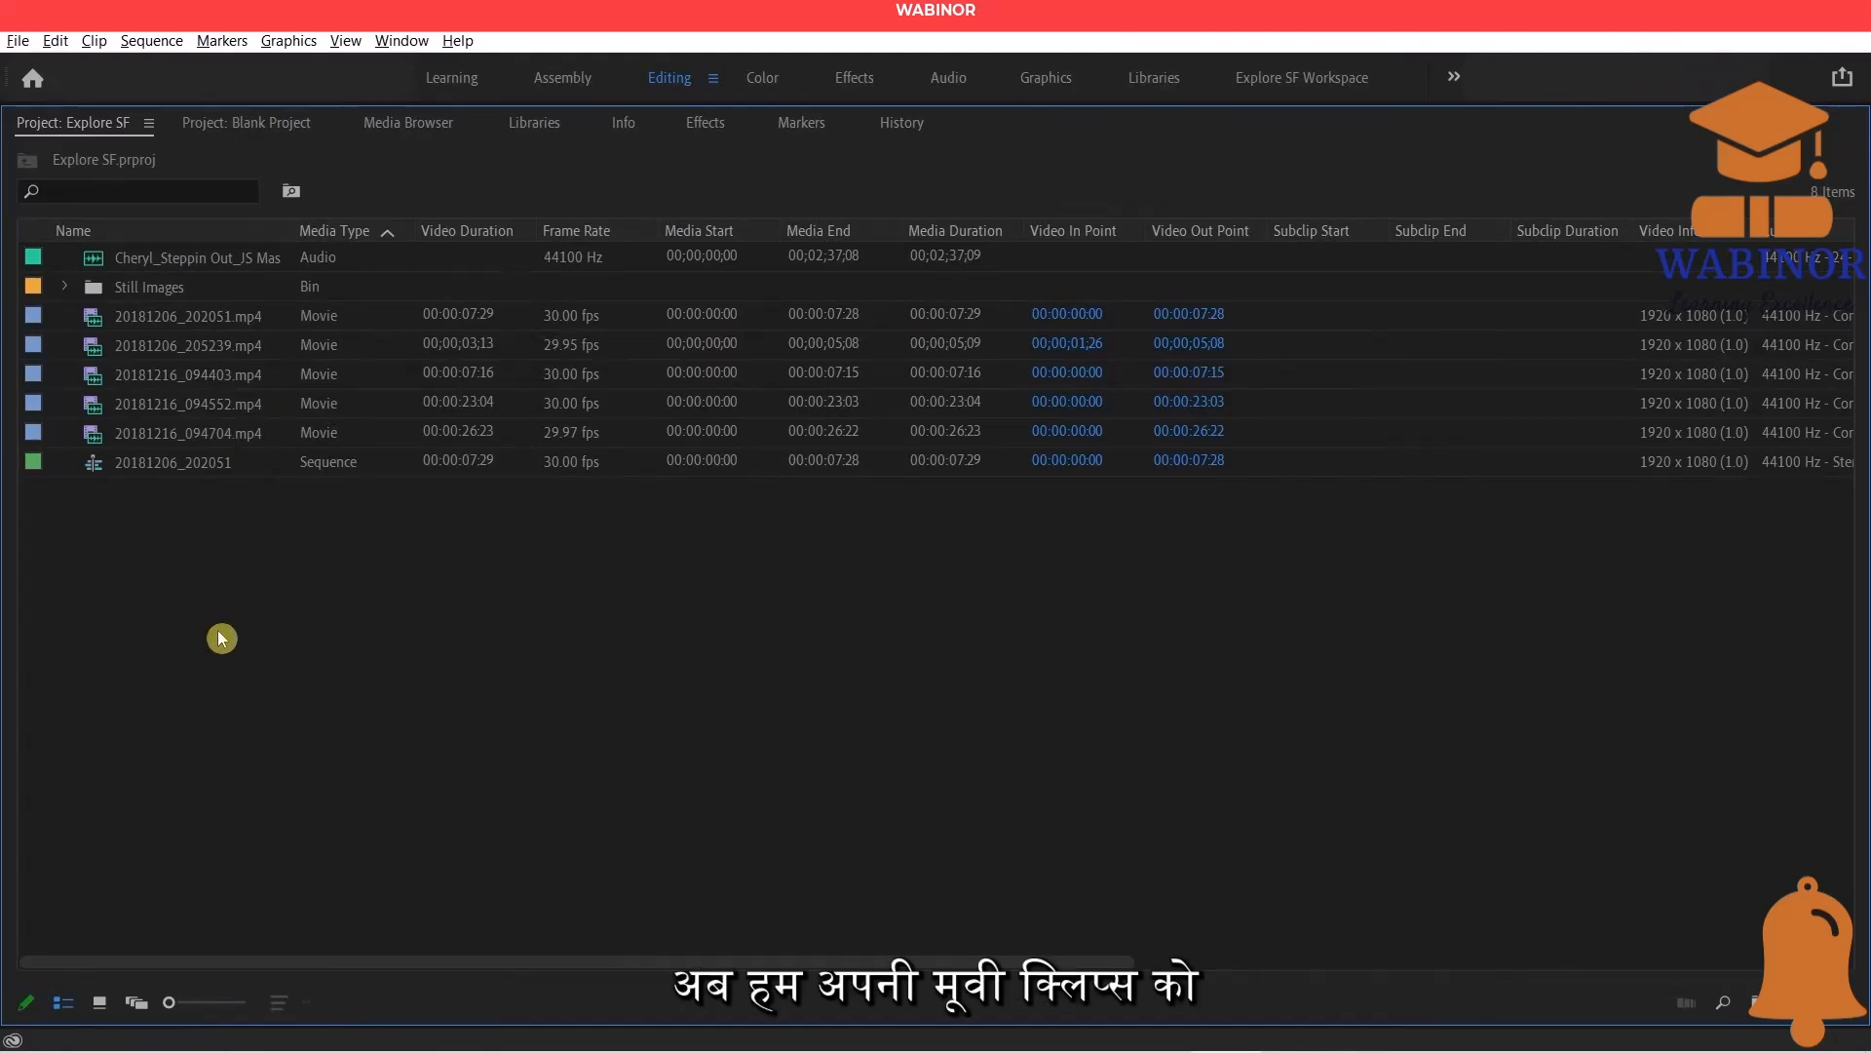
pyautogui.click(64, 286)
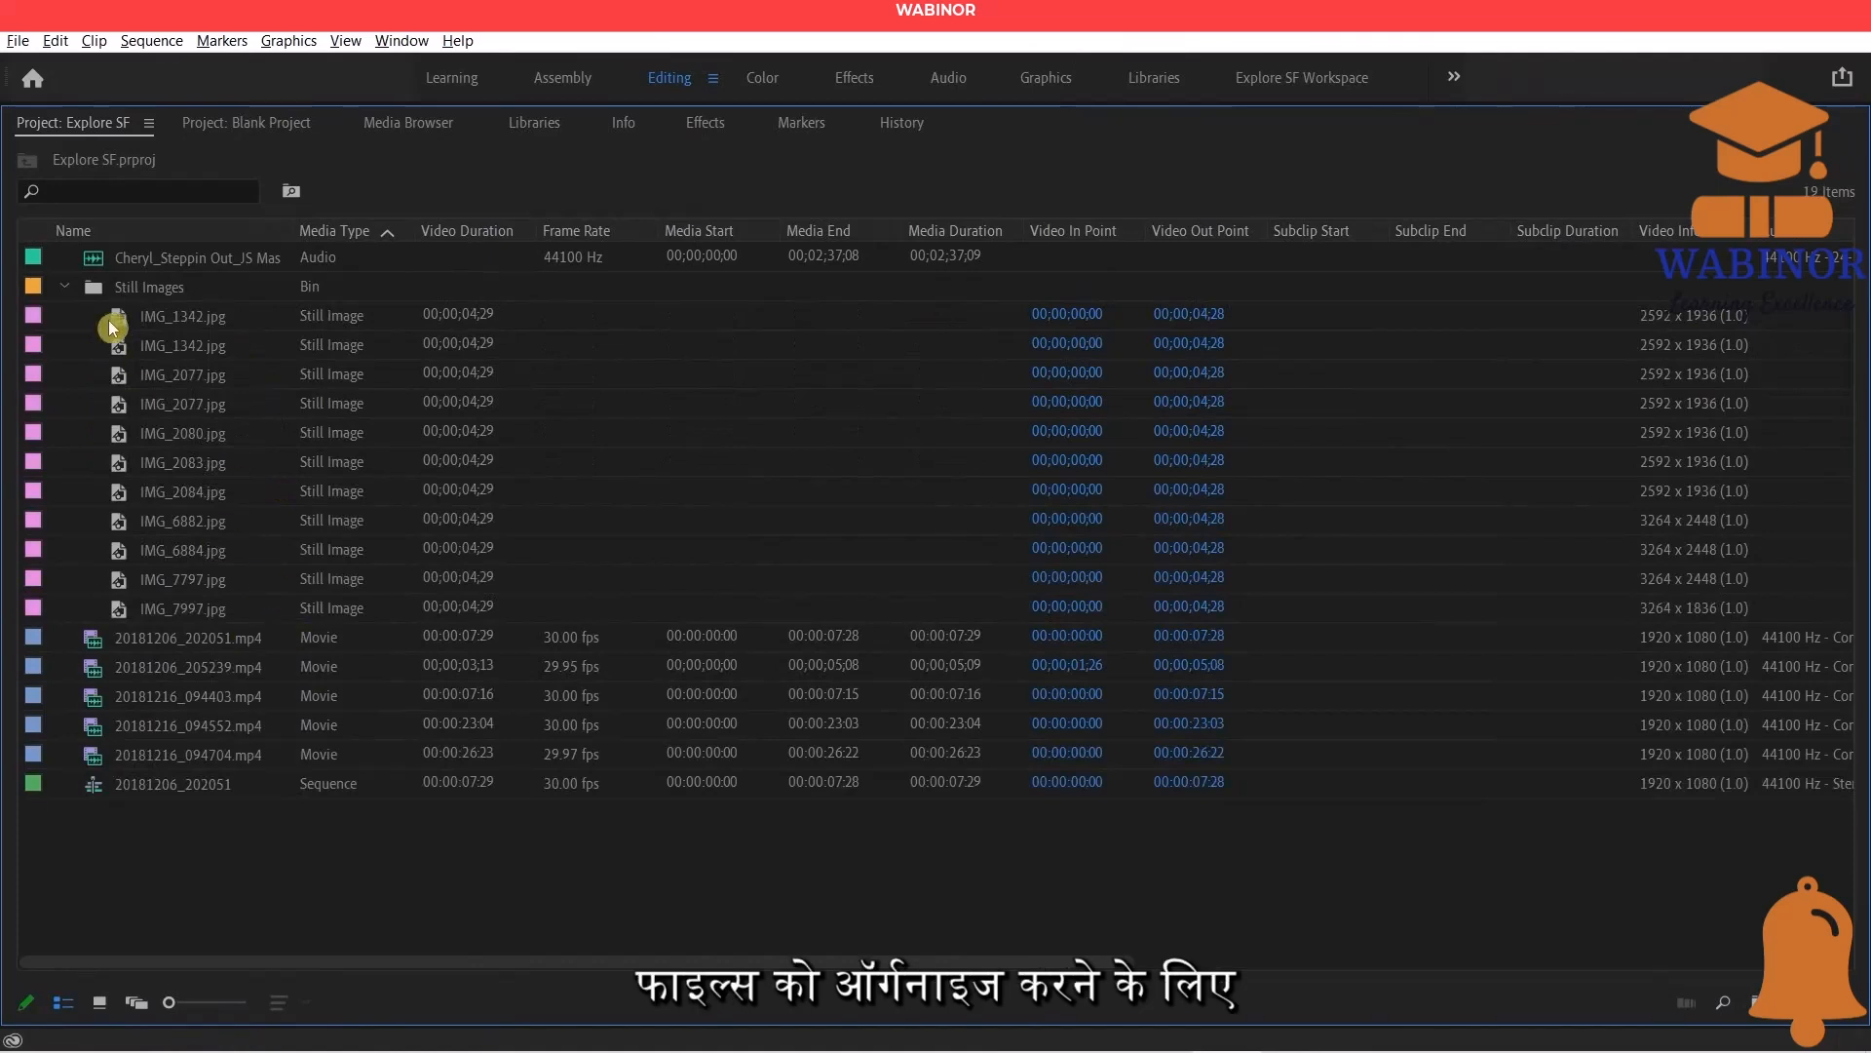
pyautogui.click(65, 285)
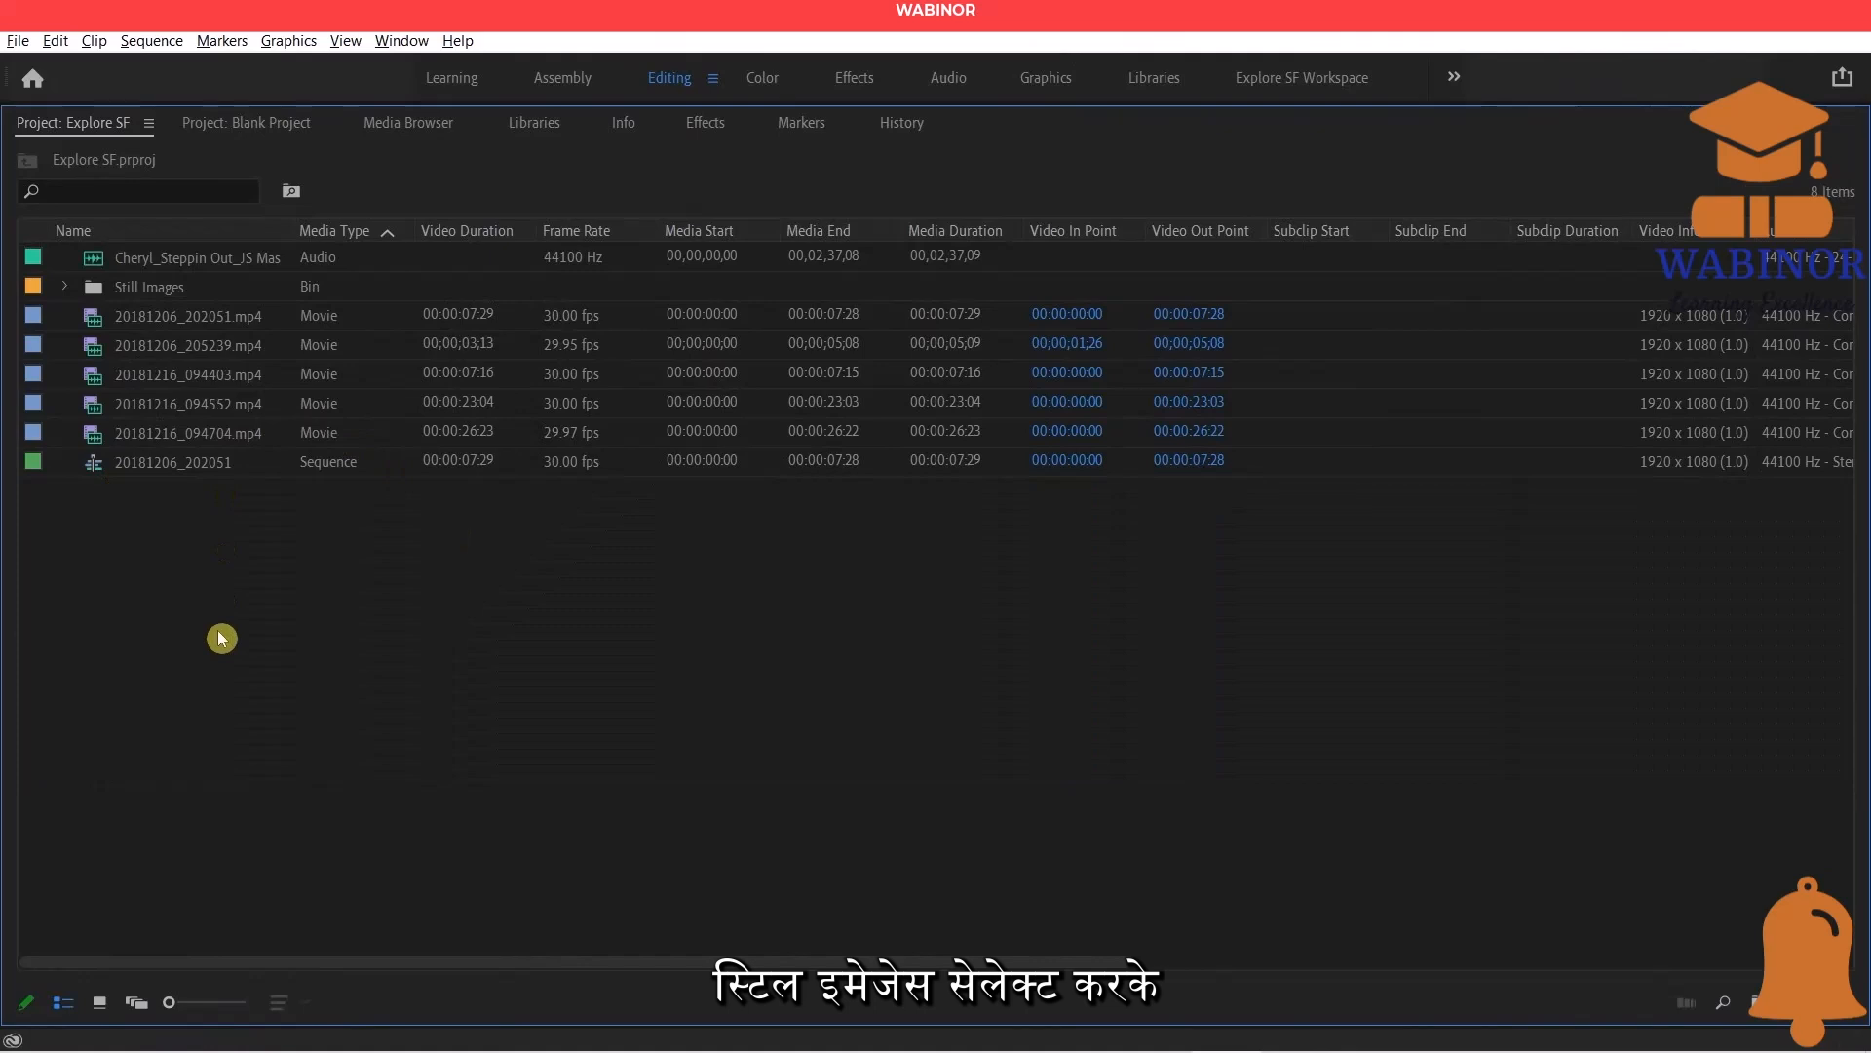
# Create a new bin from the five selected MP4 clips, name it Movies and collapse it.
pyautogui.click(189, 319)
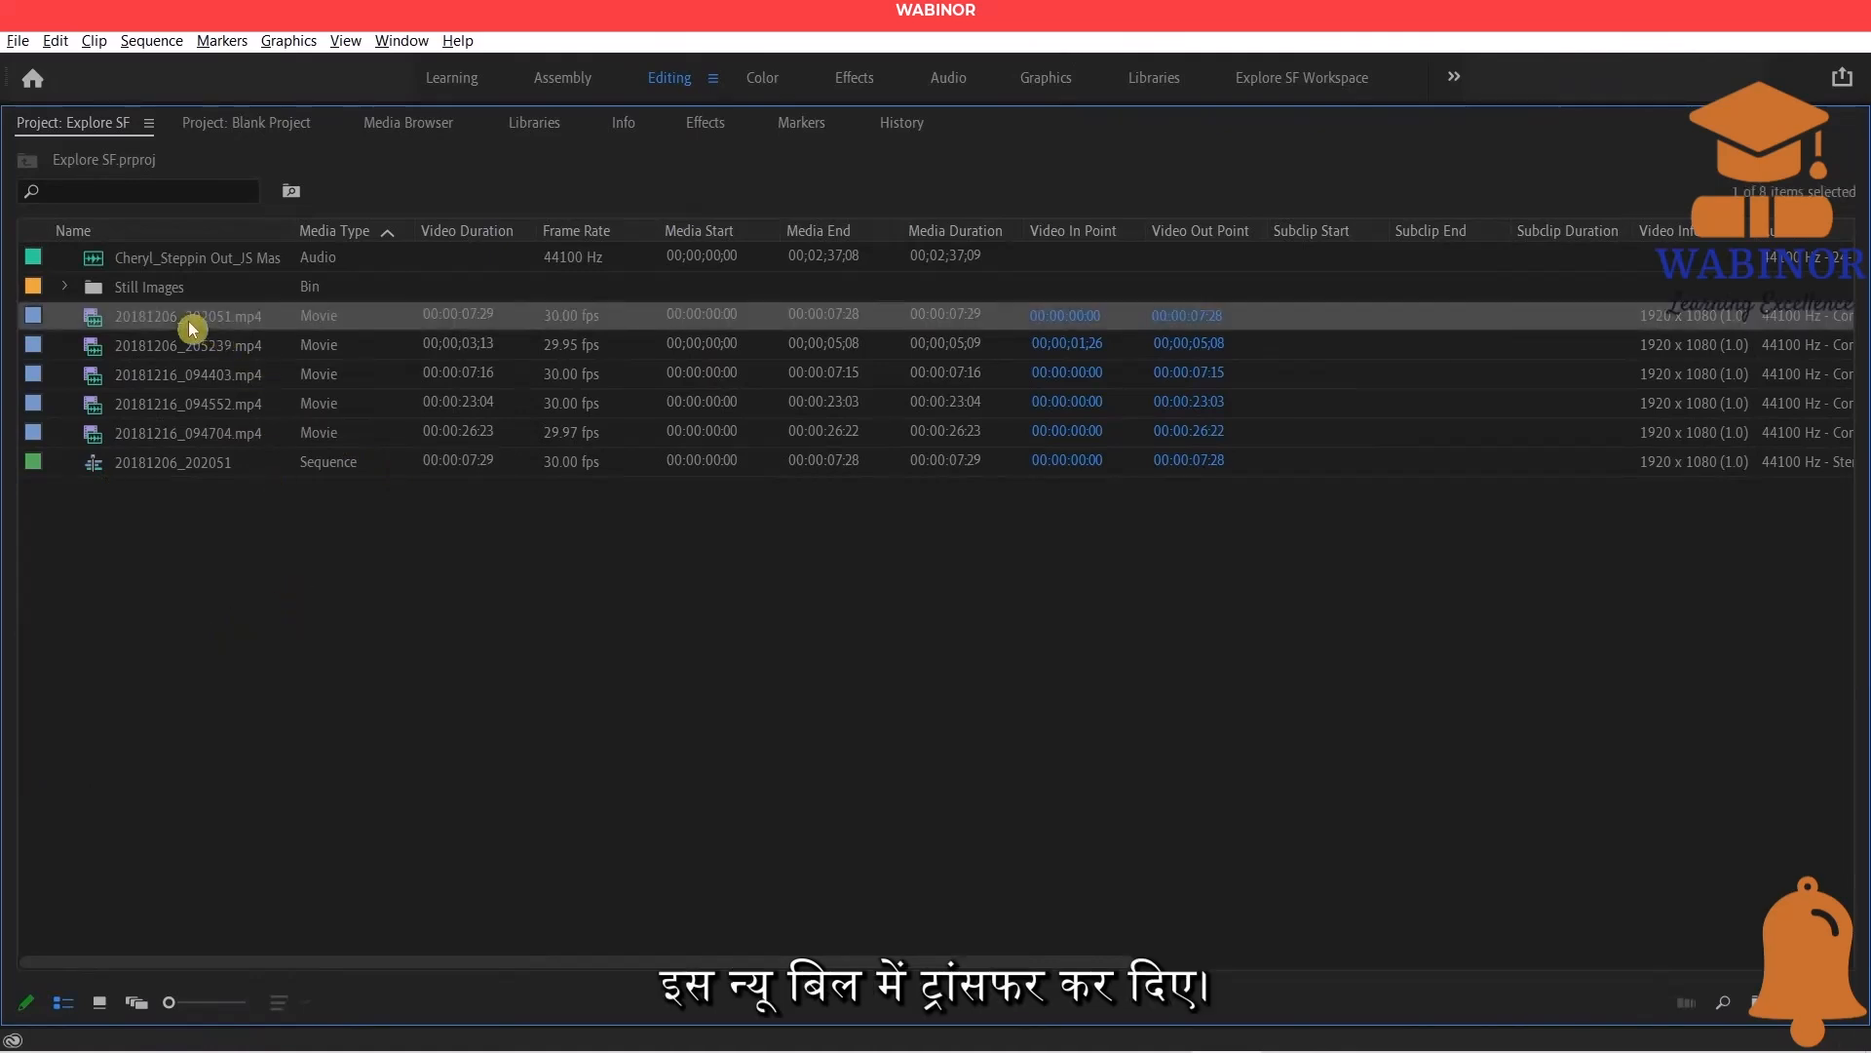
pyautogui.keyDown('shift'); pyautogui.click(172, 430); pyautogui.keyUp('shift')
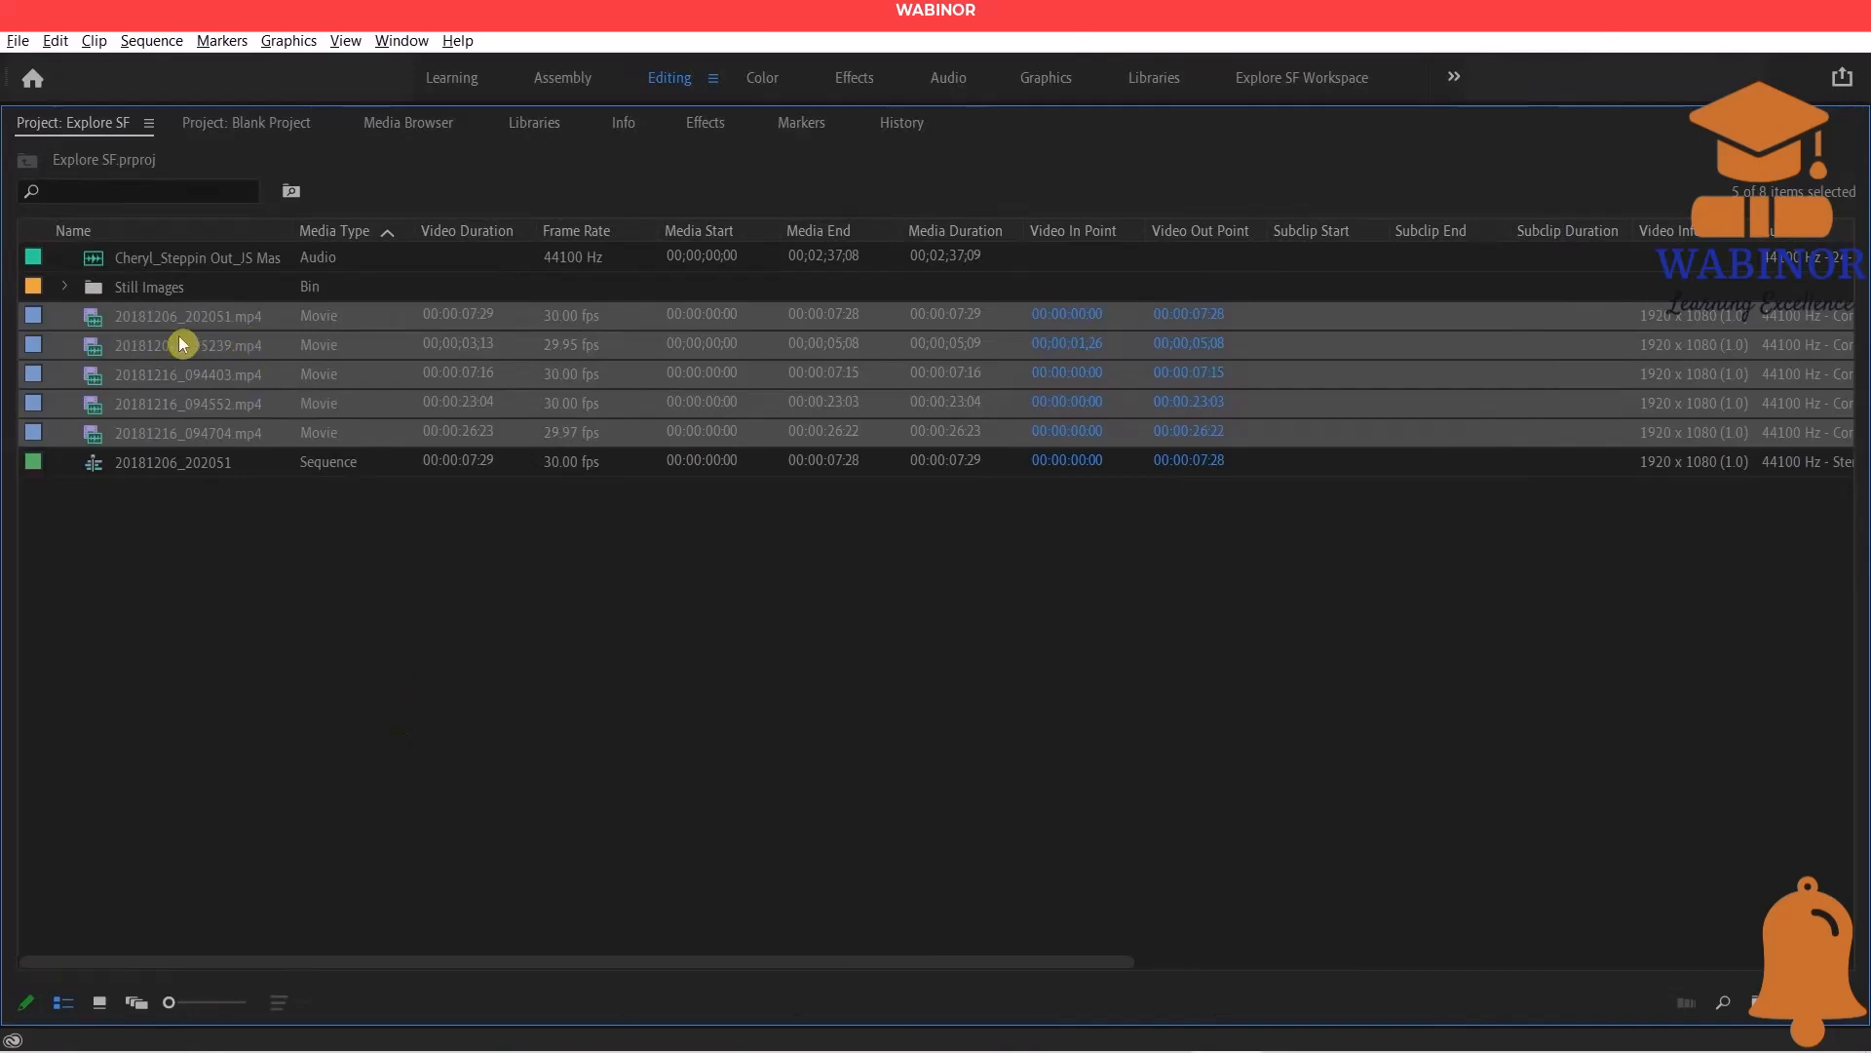
pyautogui.rightClick(151, 327)
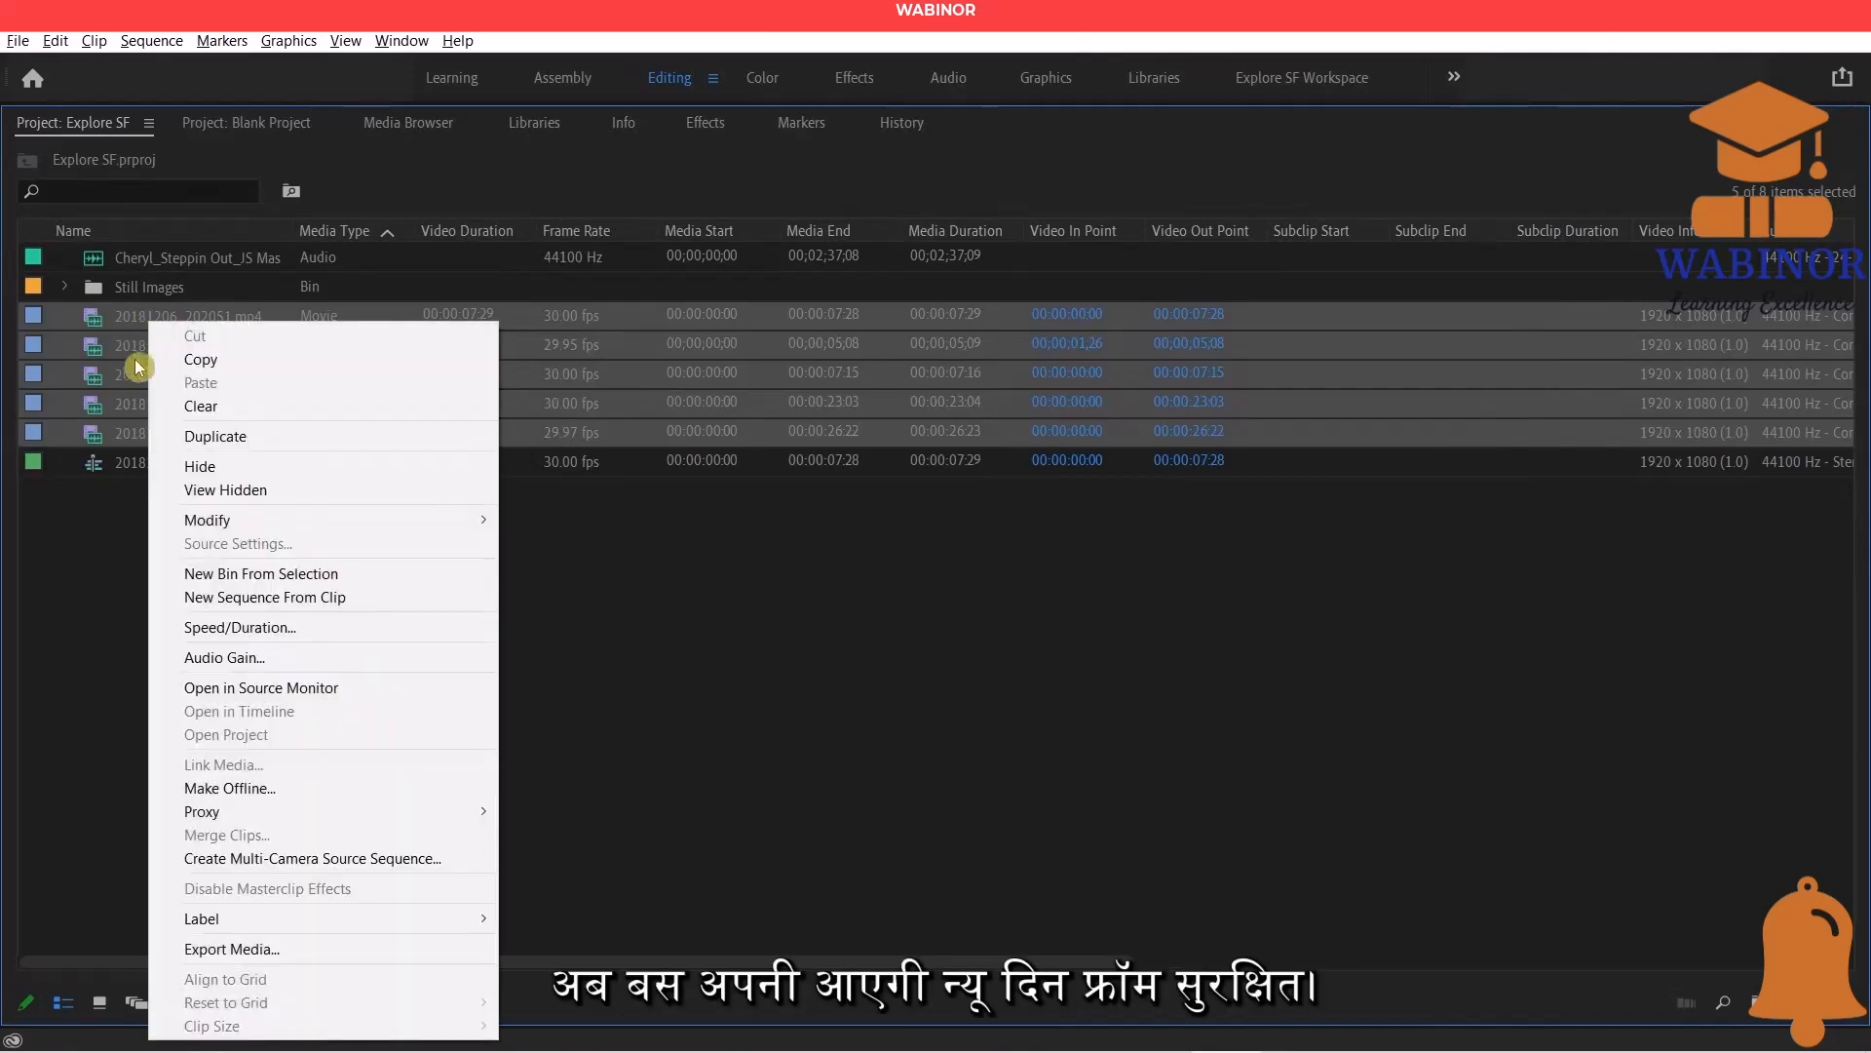
pyautogui.click(278, 574)
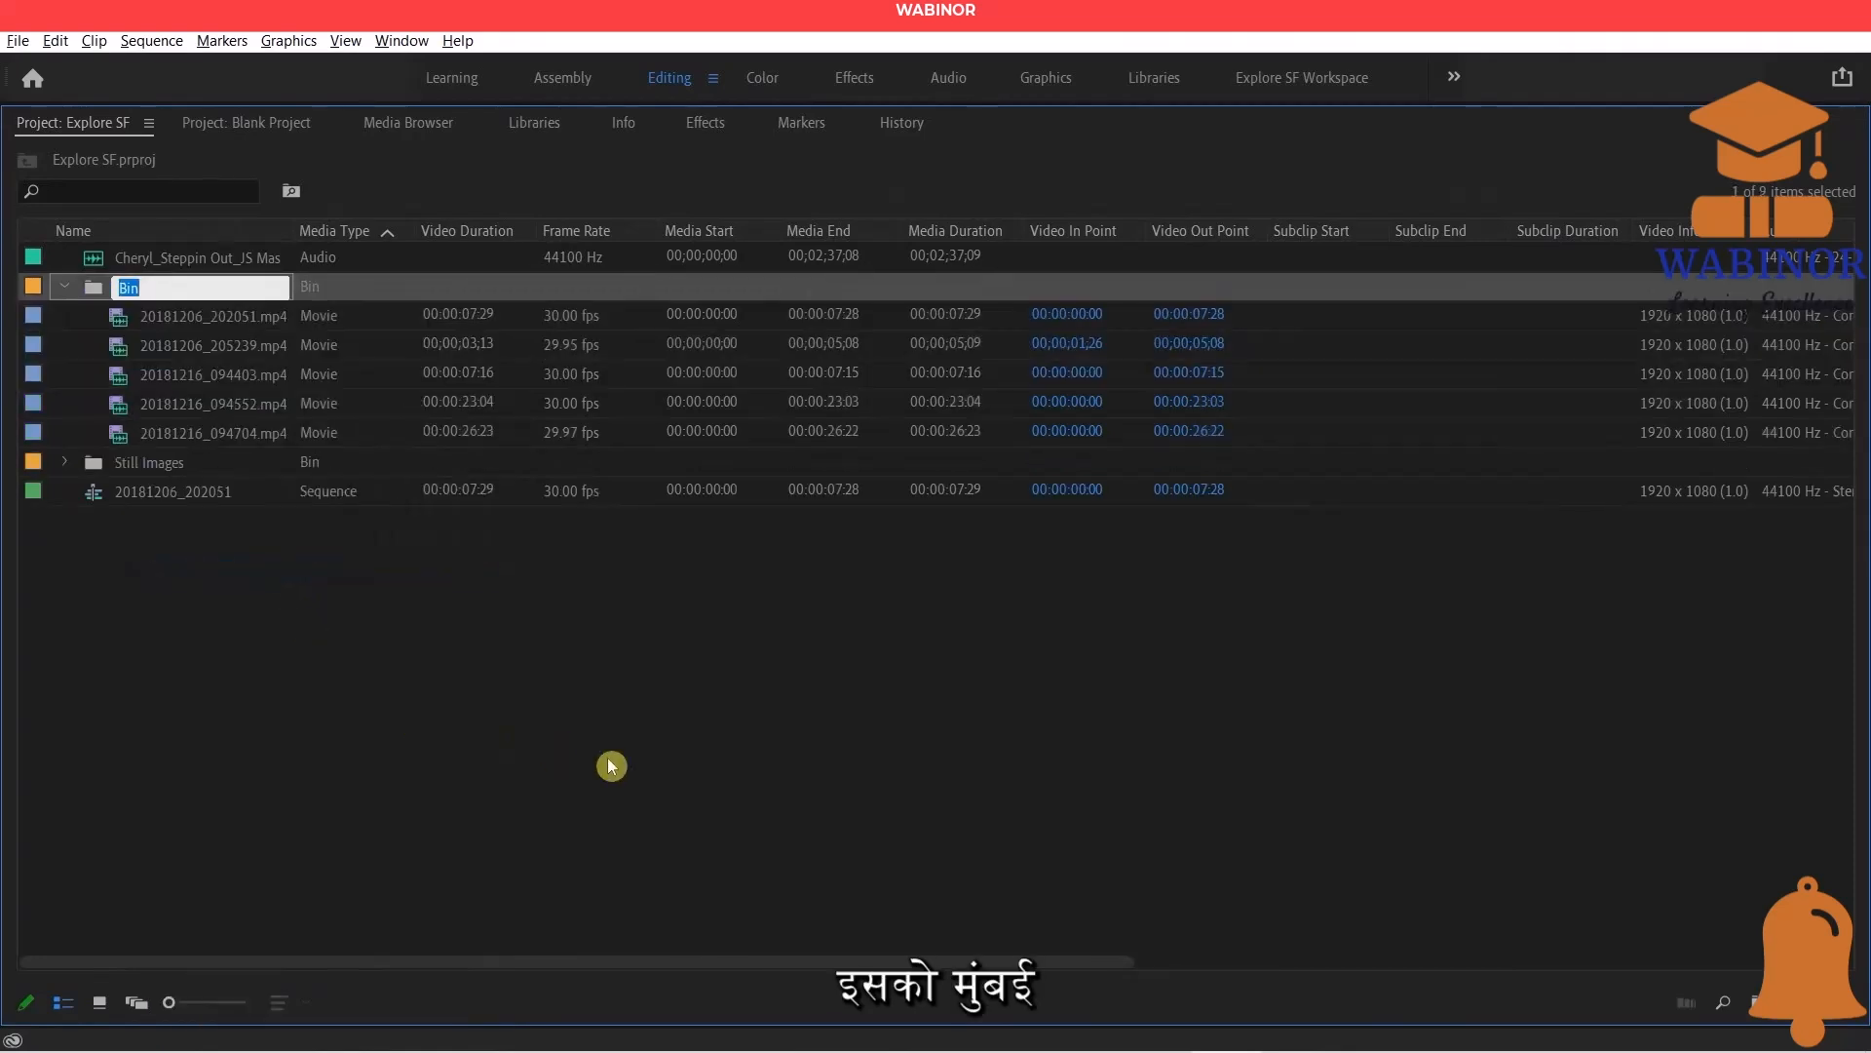
pyautogui.write('Movies')
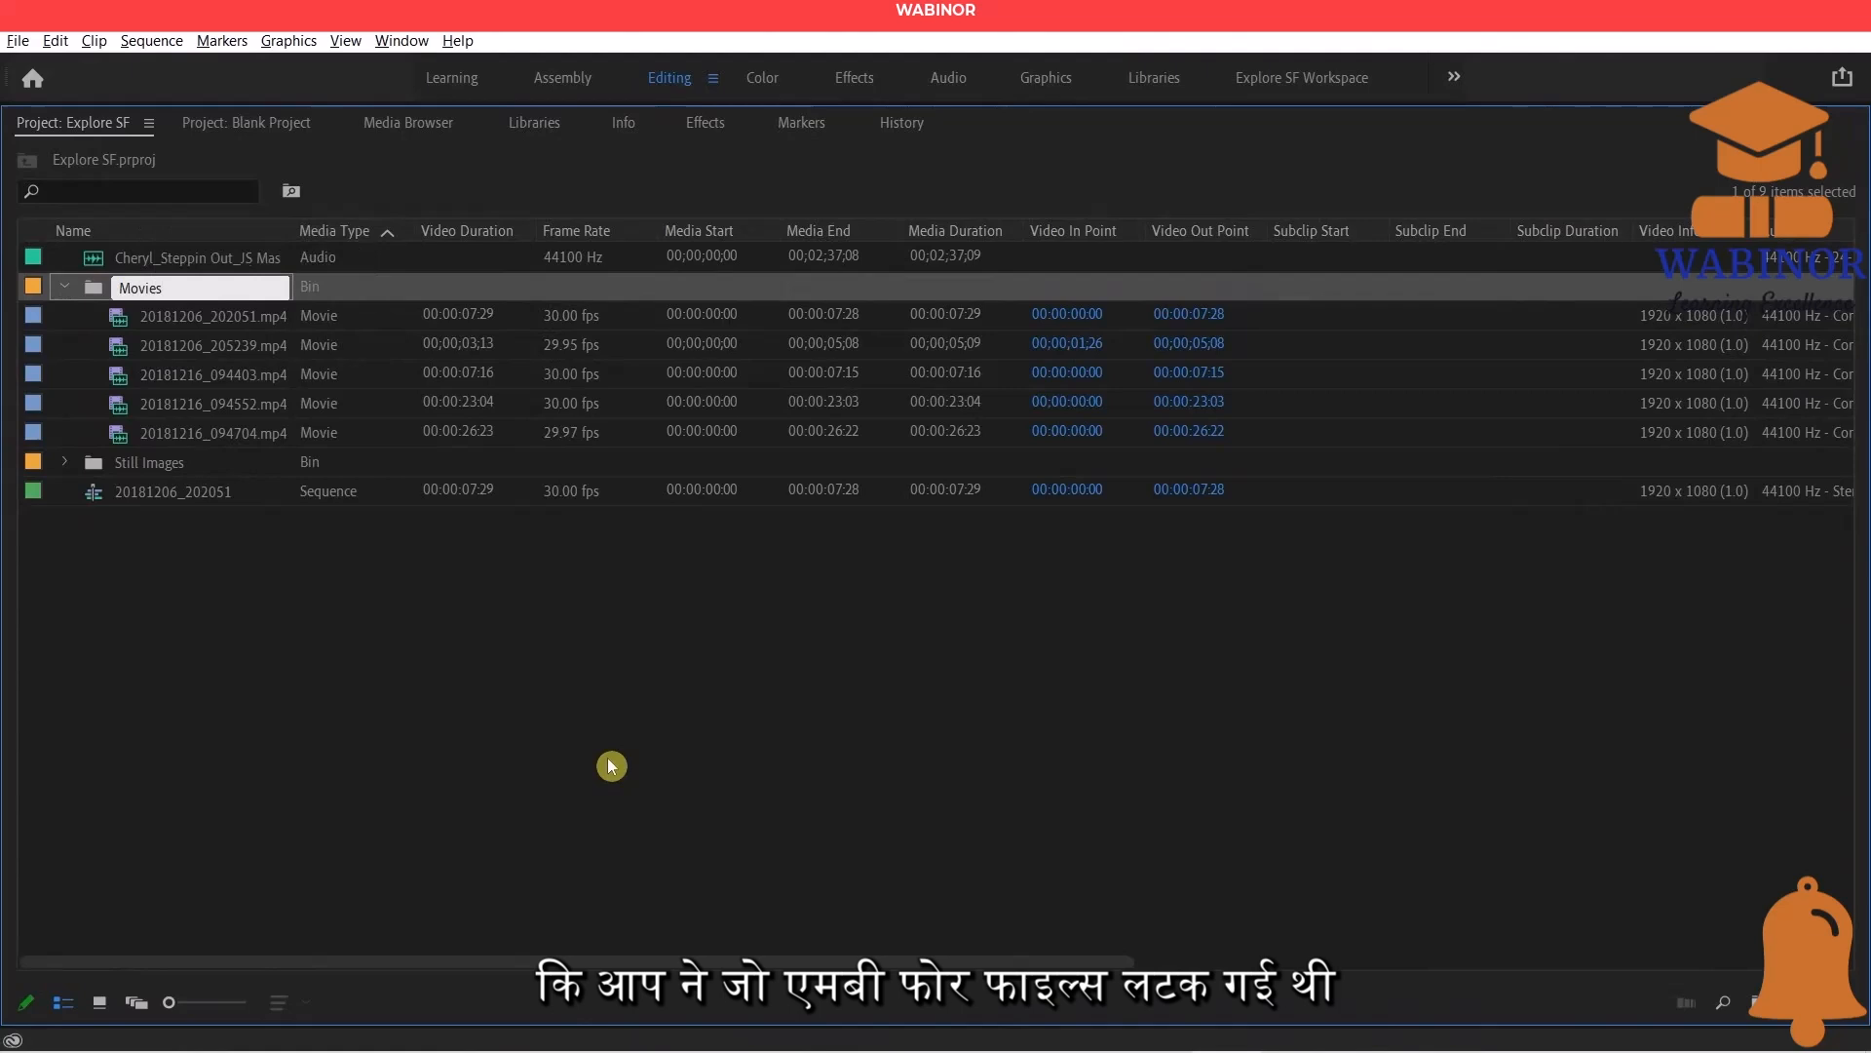
pyautogui.press('Return')
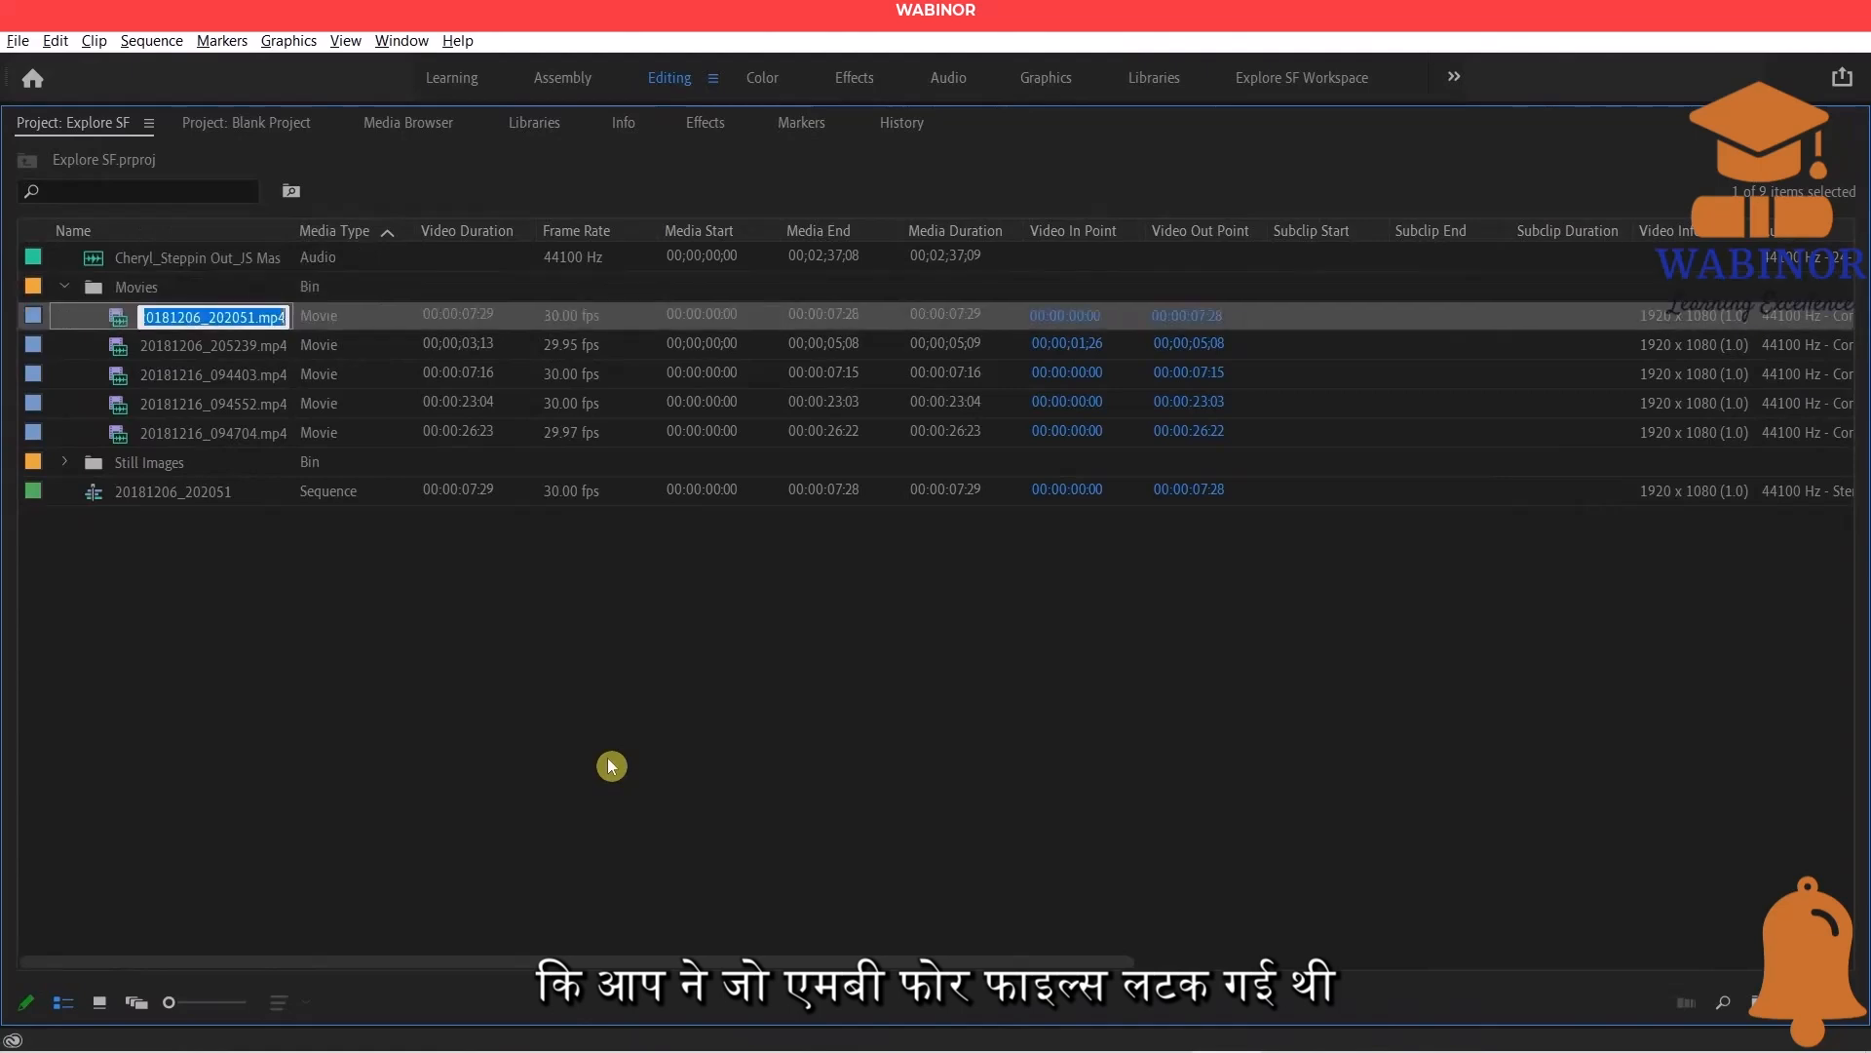
pyautogui.click(151, 791)
pyautogui.click(65, 286)
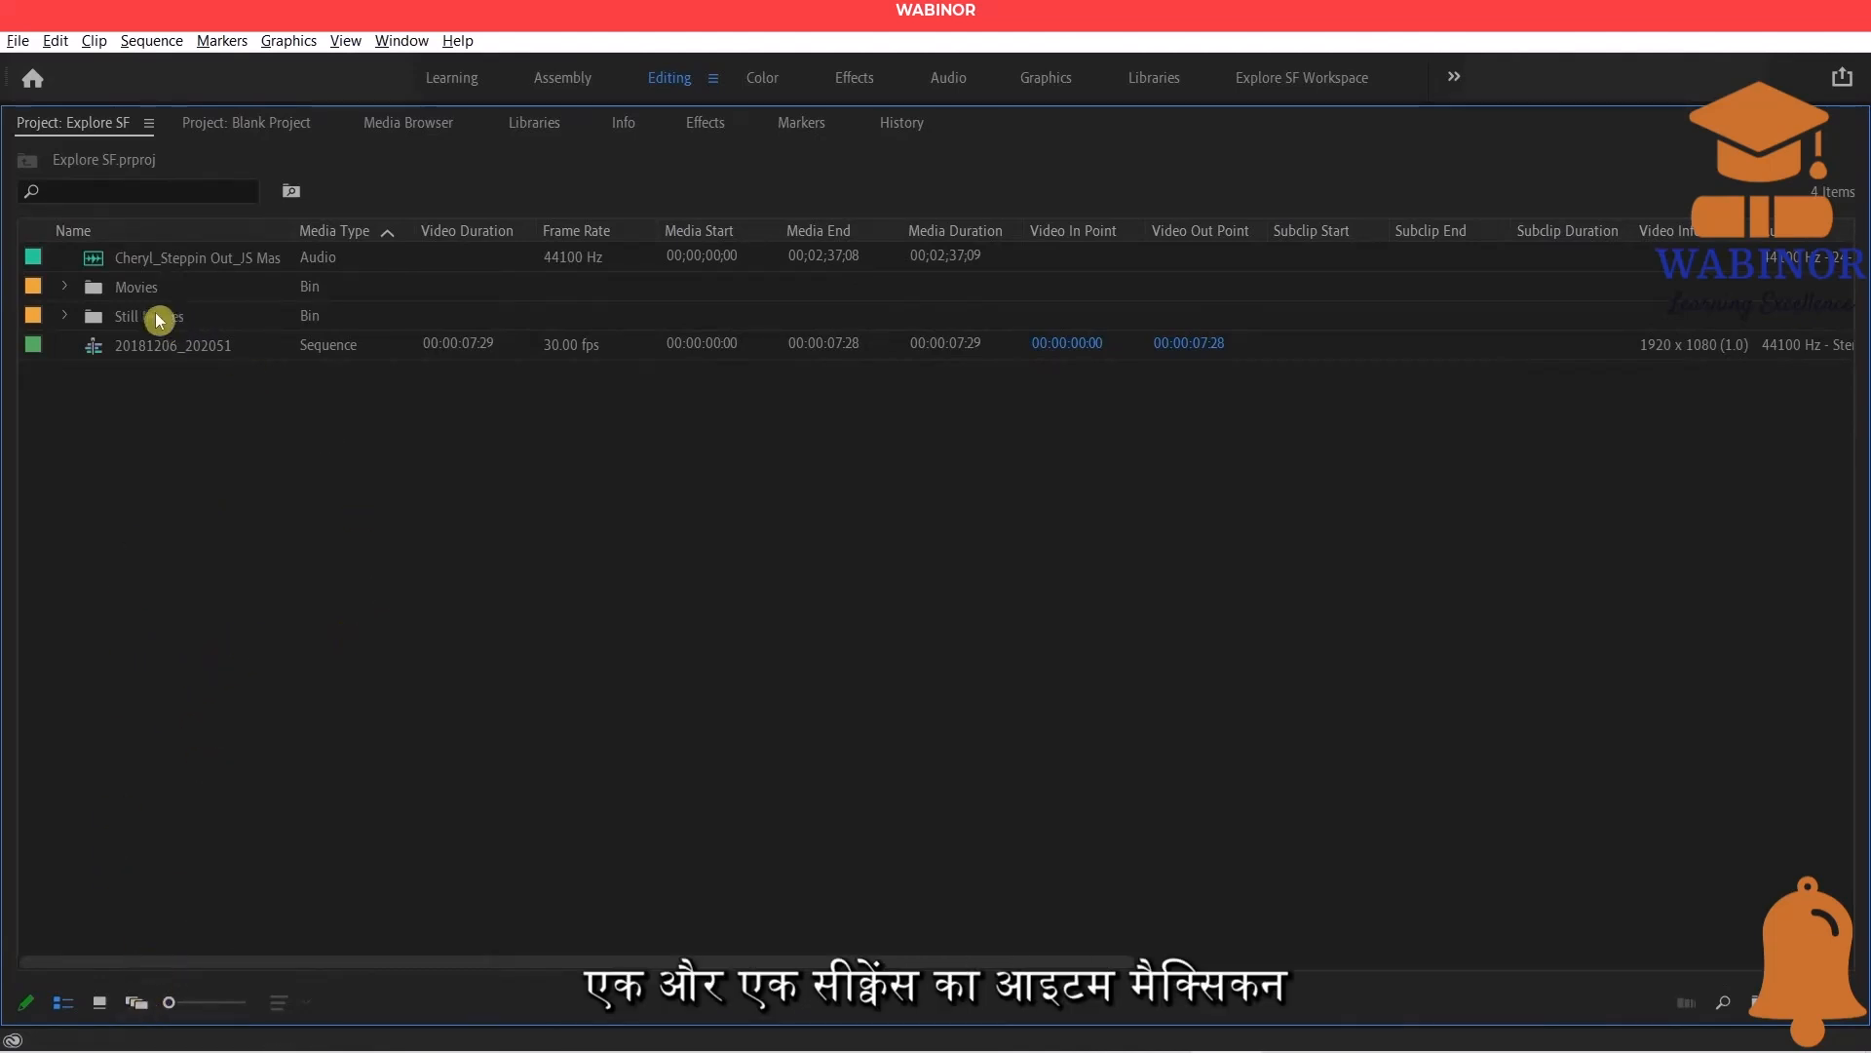
# Switch the Project panel to Freeform View and open the Still Images bin.
pyautogui.click(68, 316)
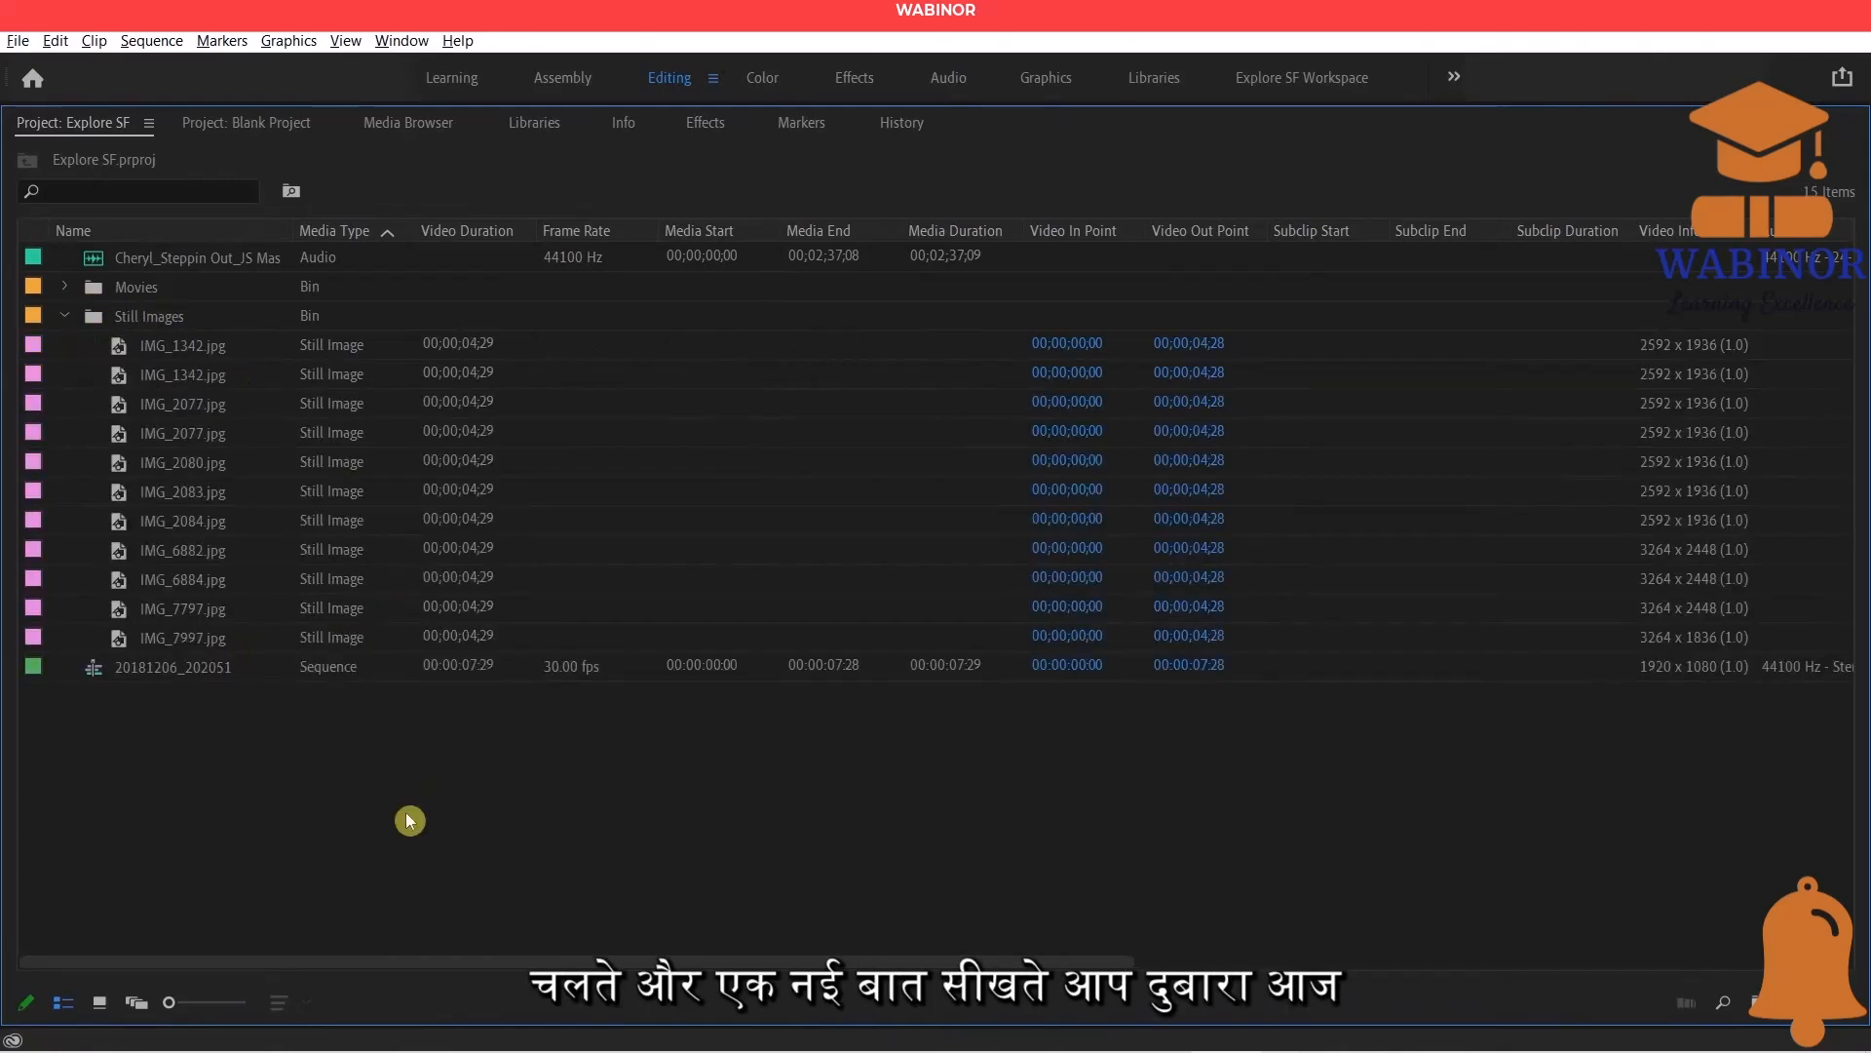
pyautogui.click(142, 1010)
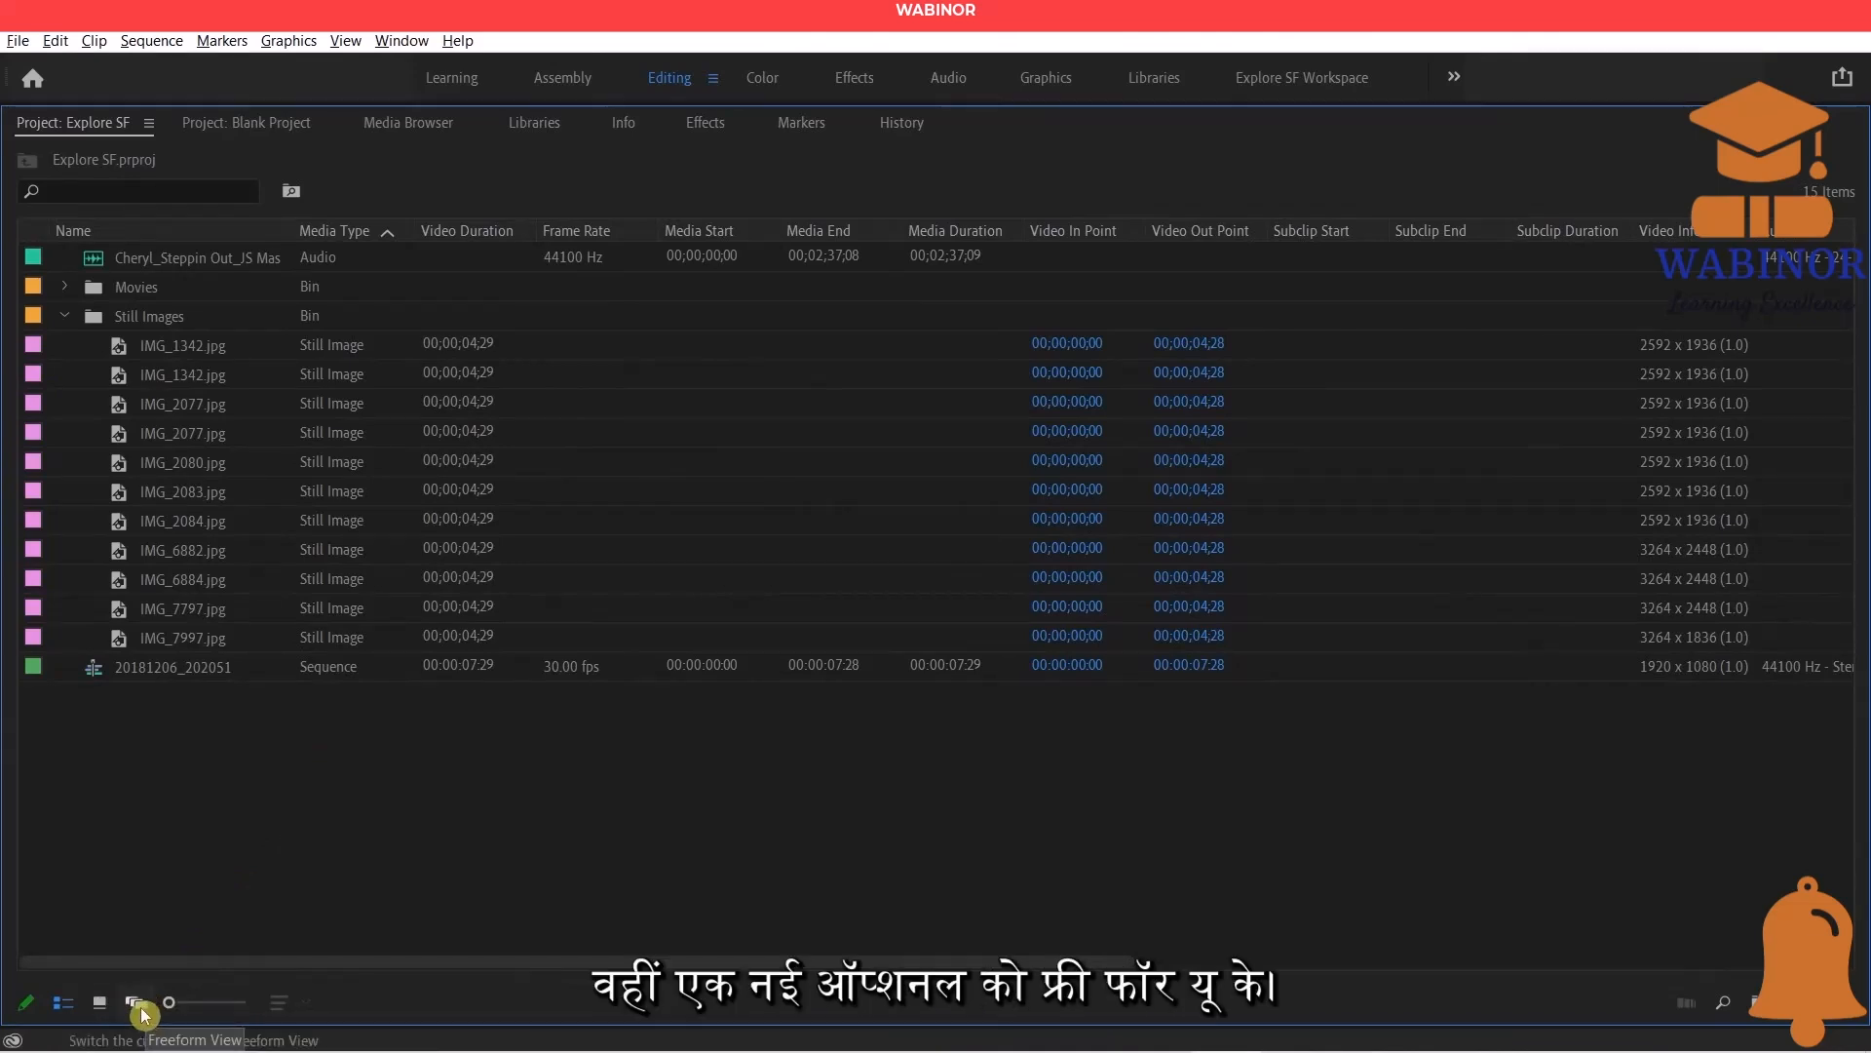
pyautogui.scroll(-4, 488, 660)
pyautogui.scroll(4, 489, 660)
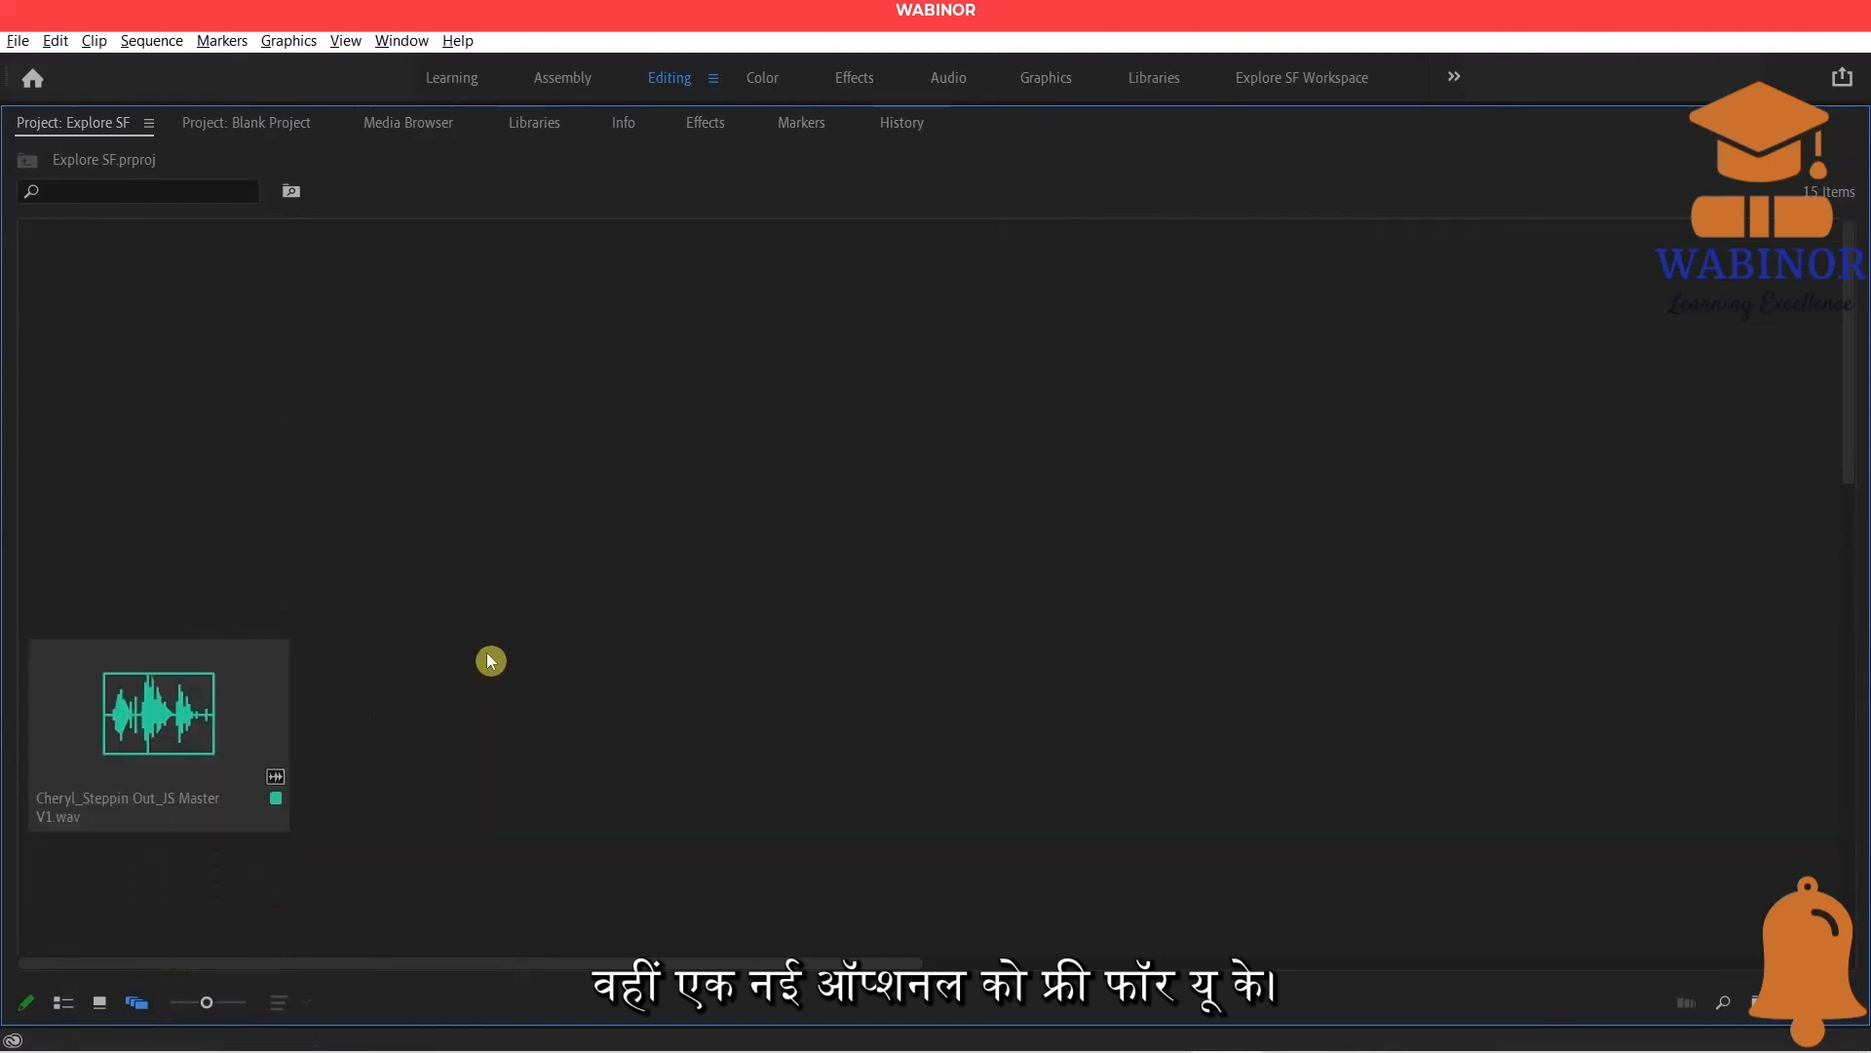
pyautogui.scroll(-3, 488, 660)
pyautogui.scroll(-3, 490, 661)
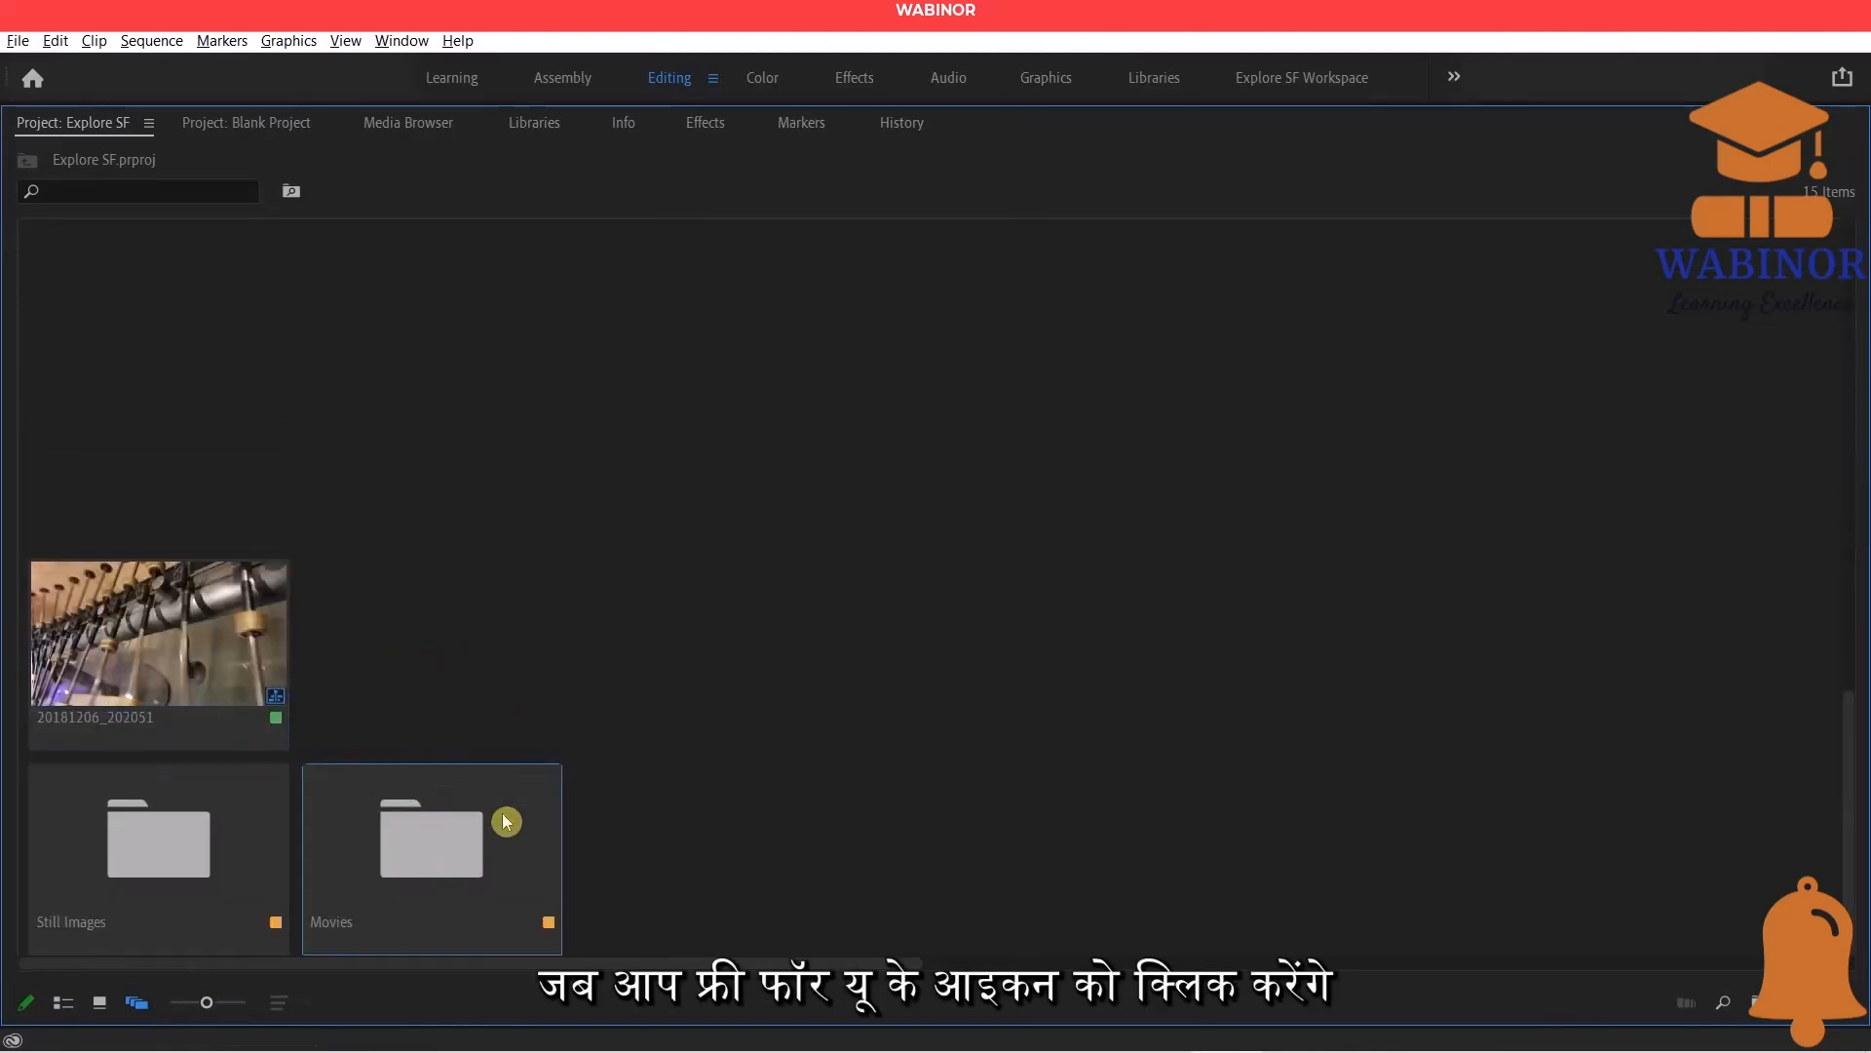
pyautogui.click(152, 861)
pyautogui.doubleClick(151, 860)
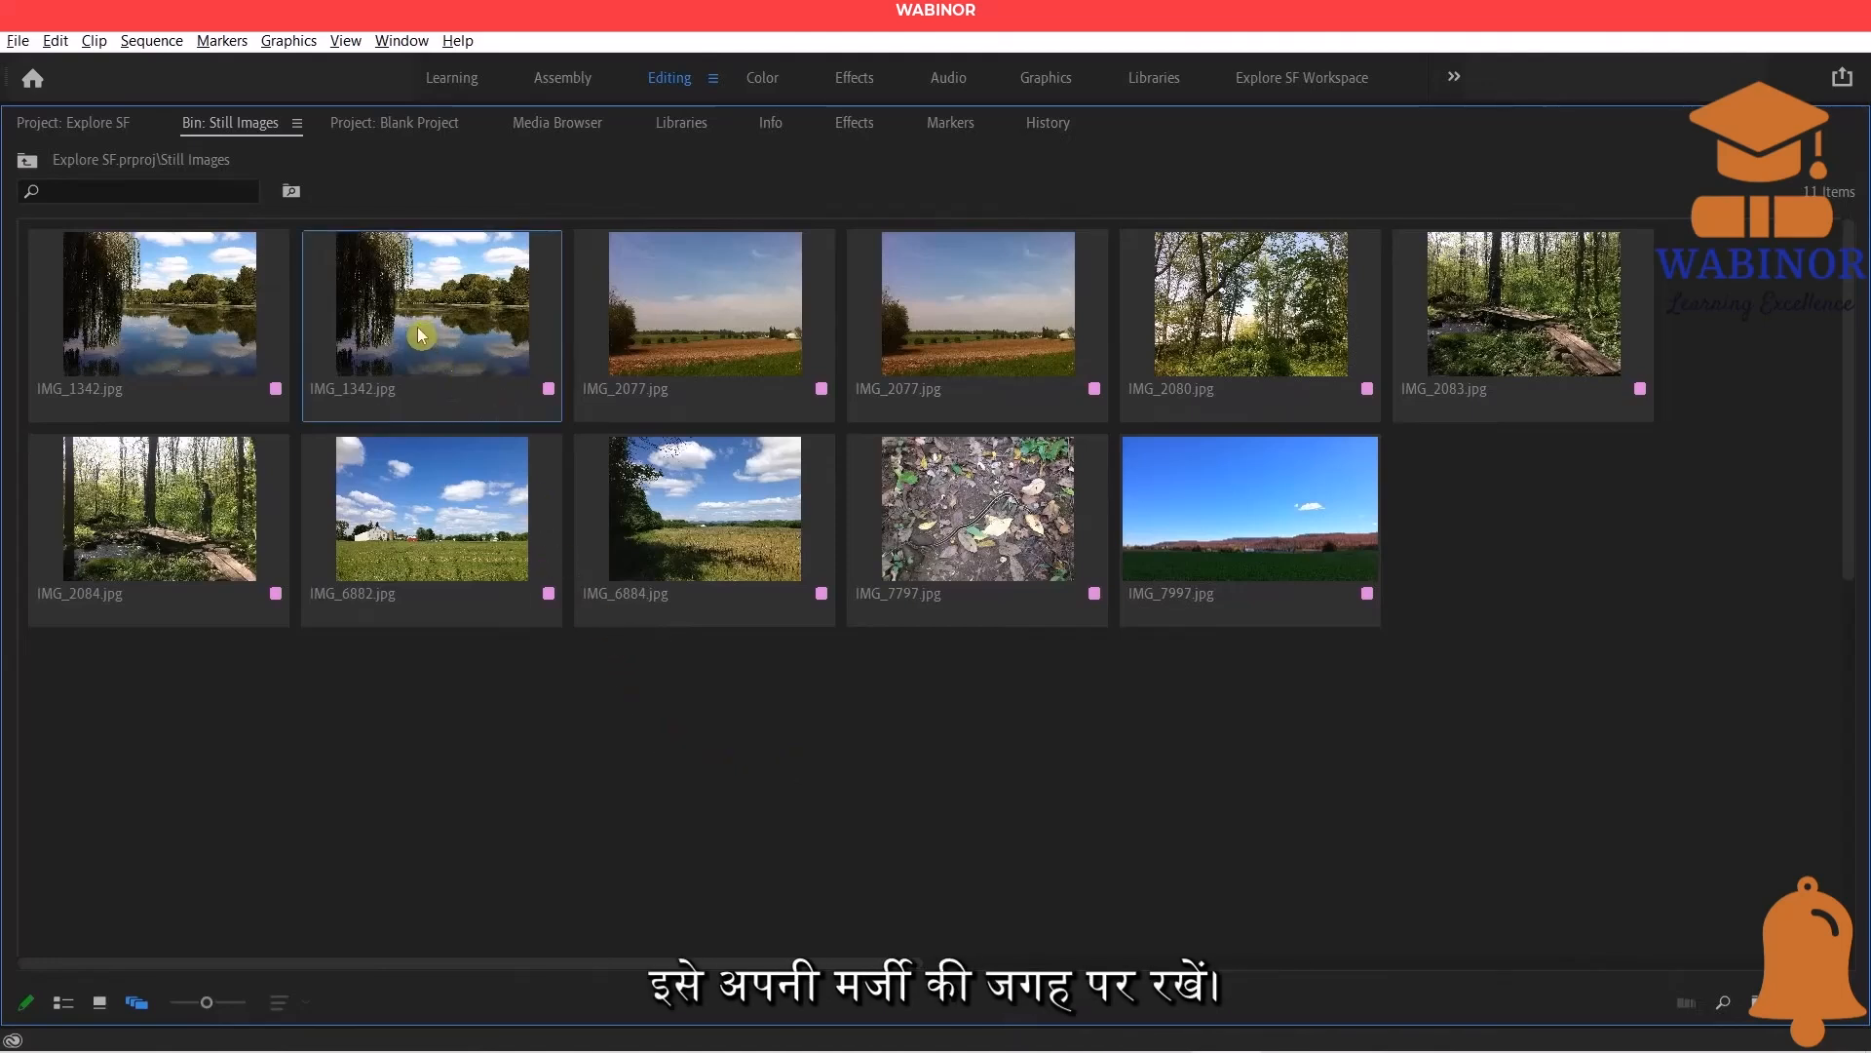
# Gather the second IMG_1342, IMG_6882, the first IMG_2077 and IMG_2083 into an overlapping cluster below the grid and select all four.
pyautogui.moveTo(418, 326); pyautogui.dragTo(858, 800)
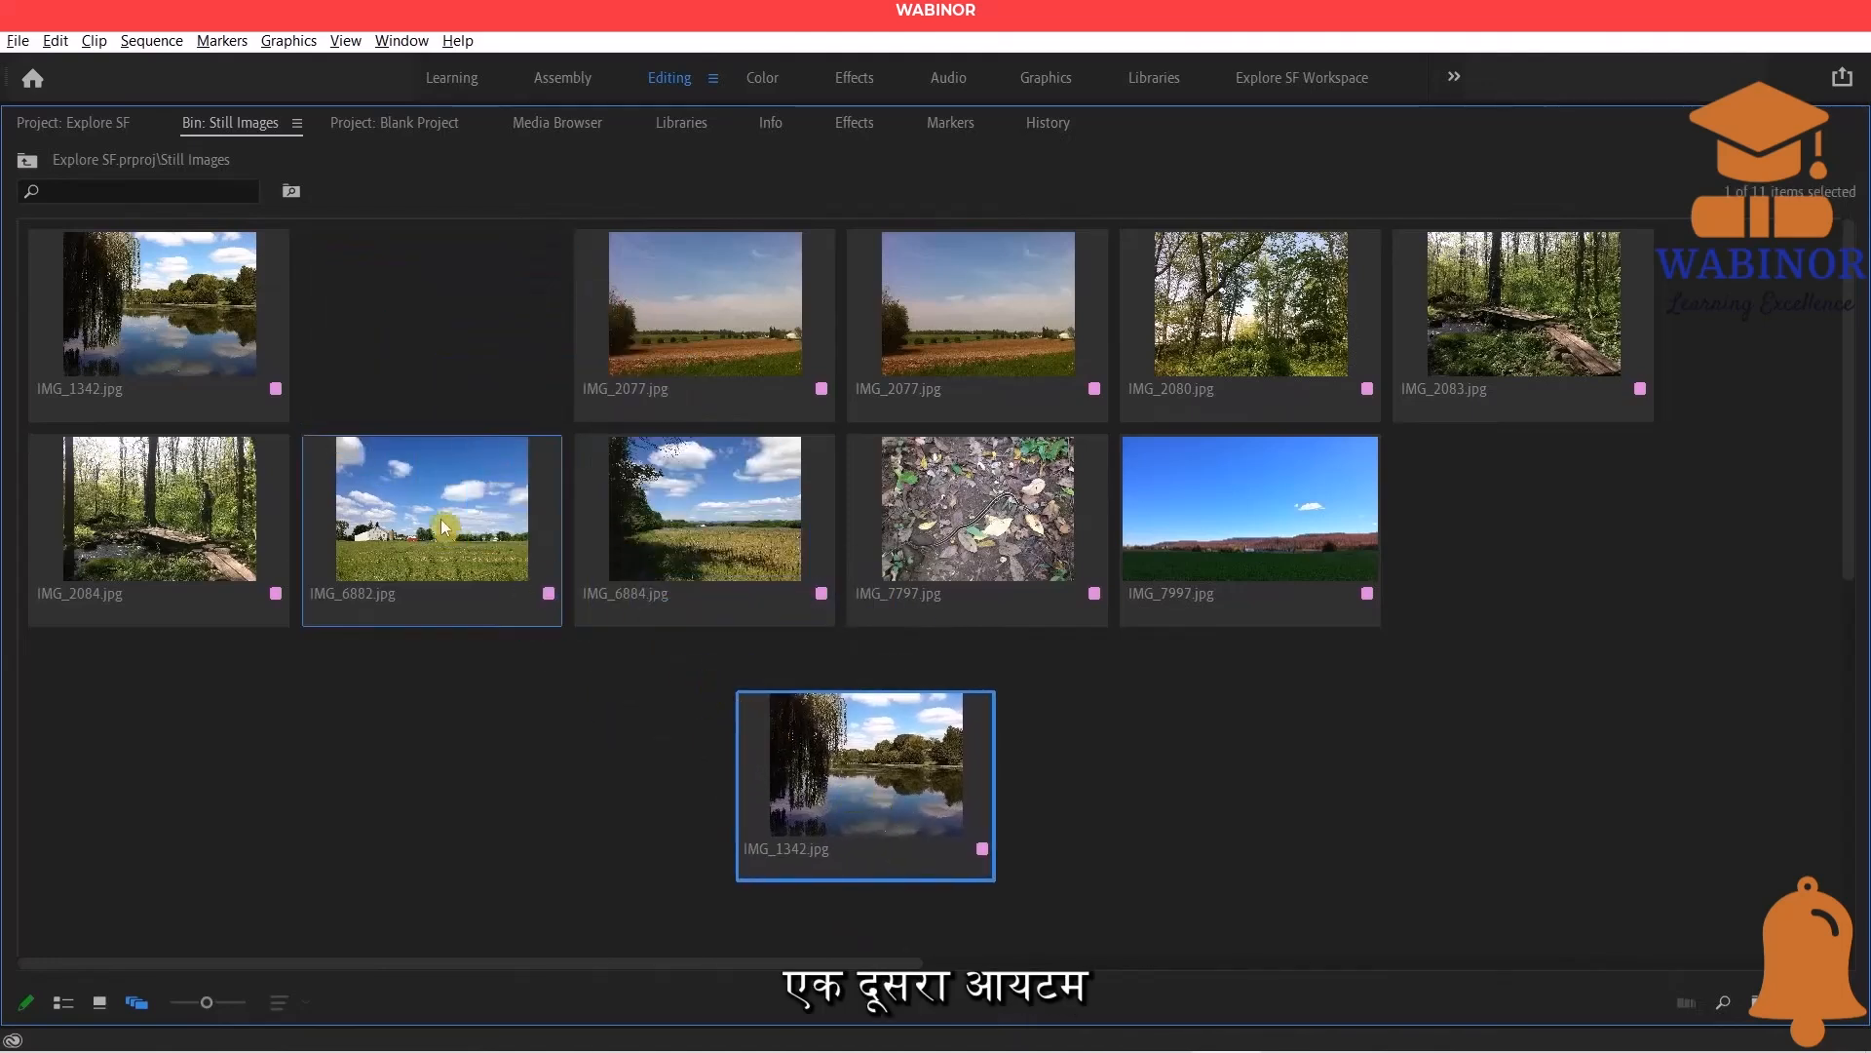
pyautogui.moveTo(478, 535); pyautogui.dragTo(1075, 708)
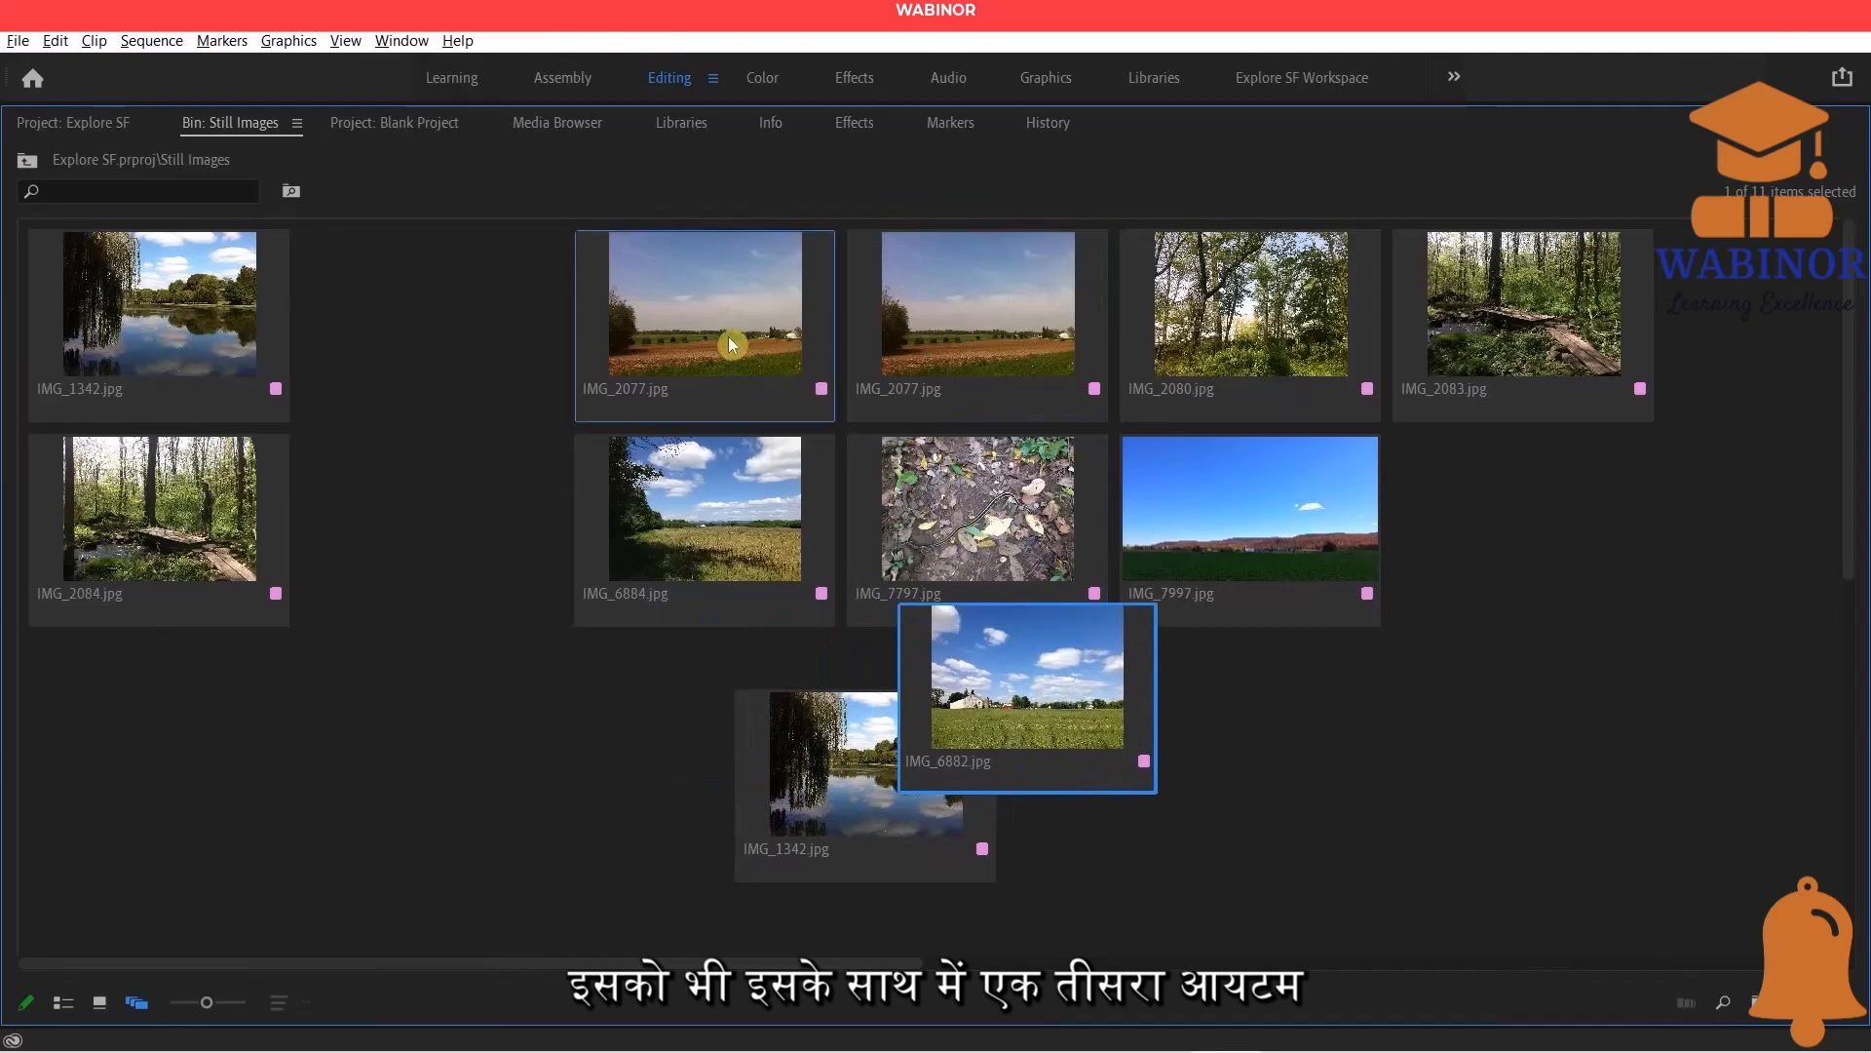
pyautogui.moveTo(741, 361); pyautogui.dragTo(740, 770)
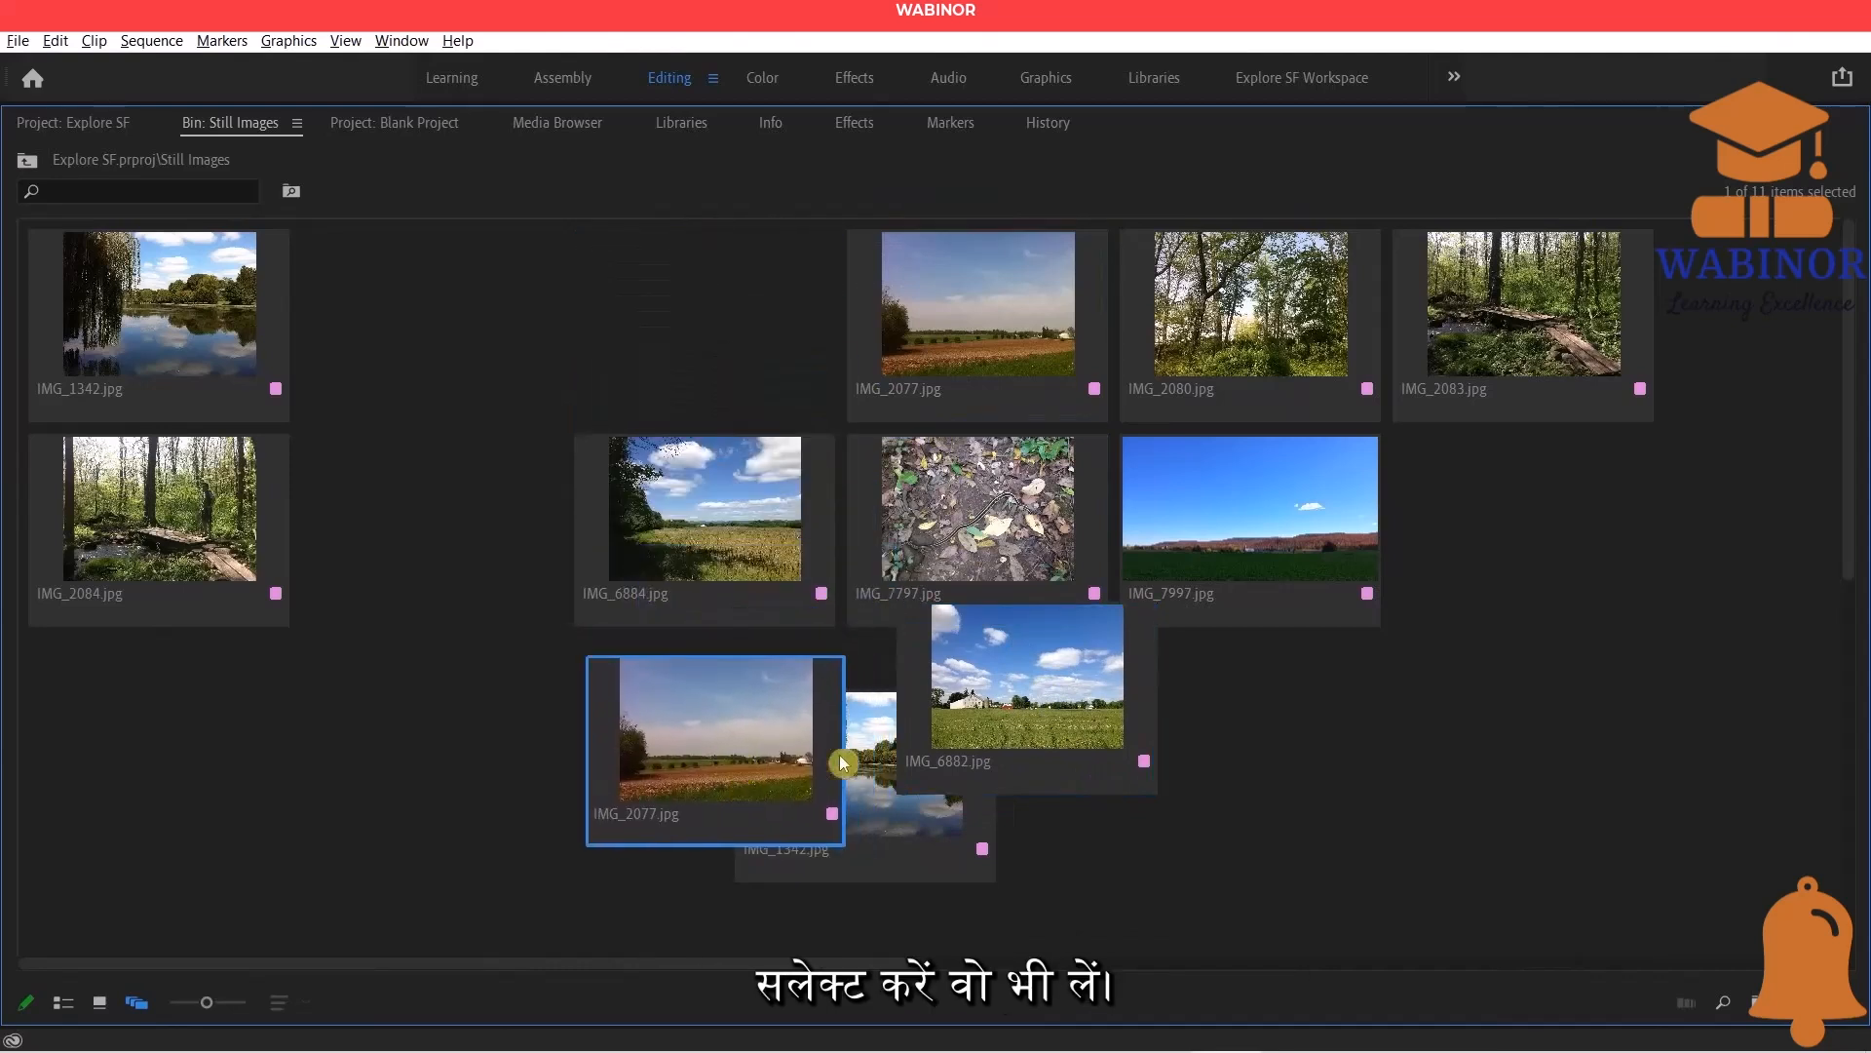
pyautogui.moveTo(1011, 715); pyautogui.dragTo(1049, 840)
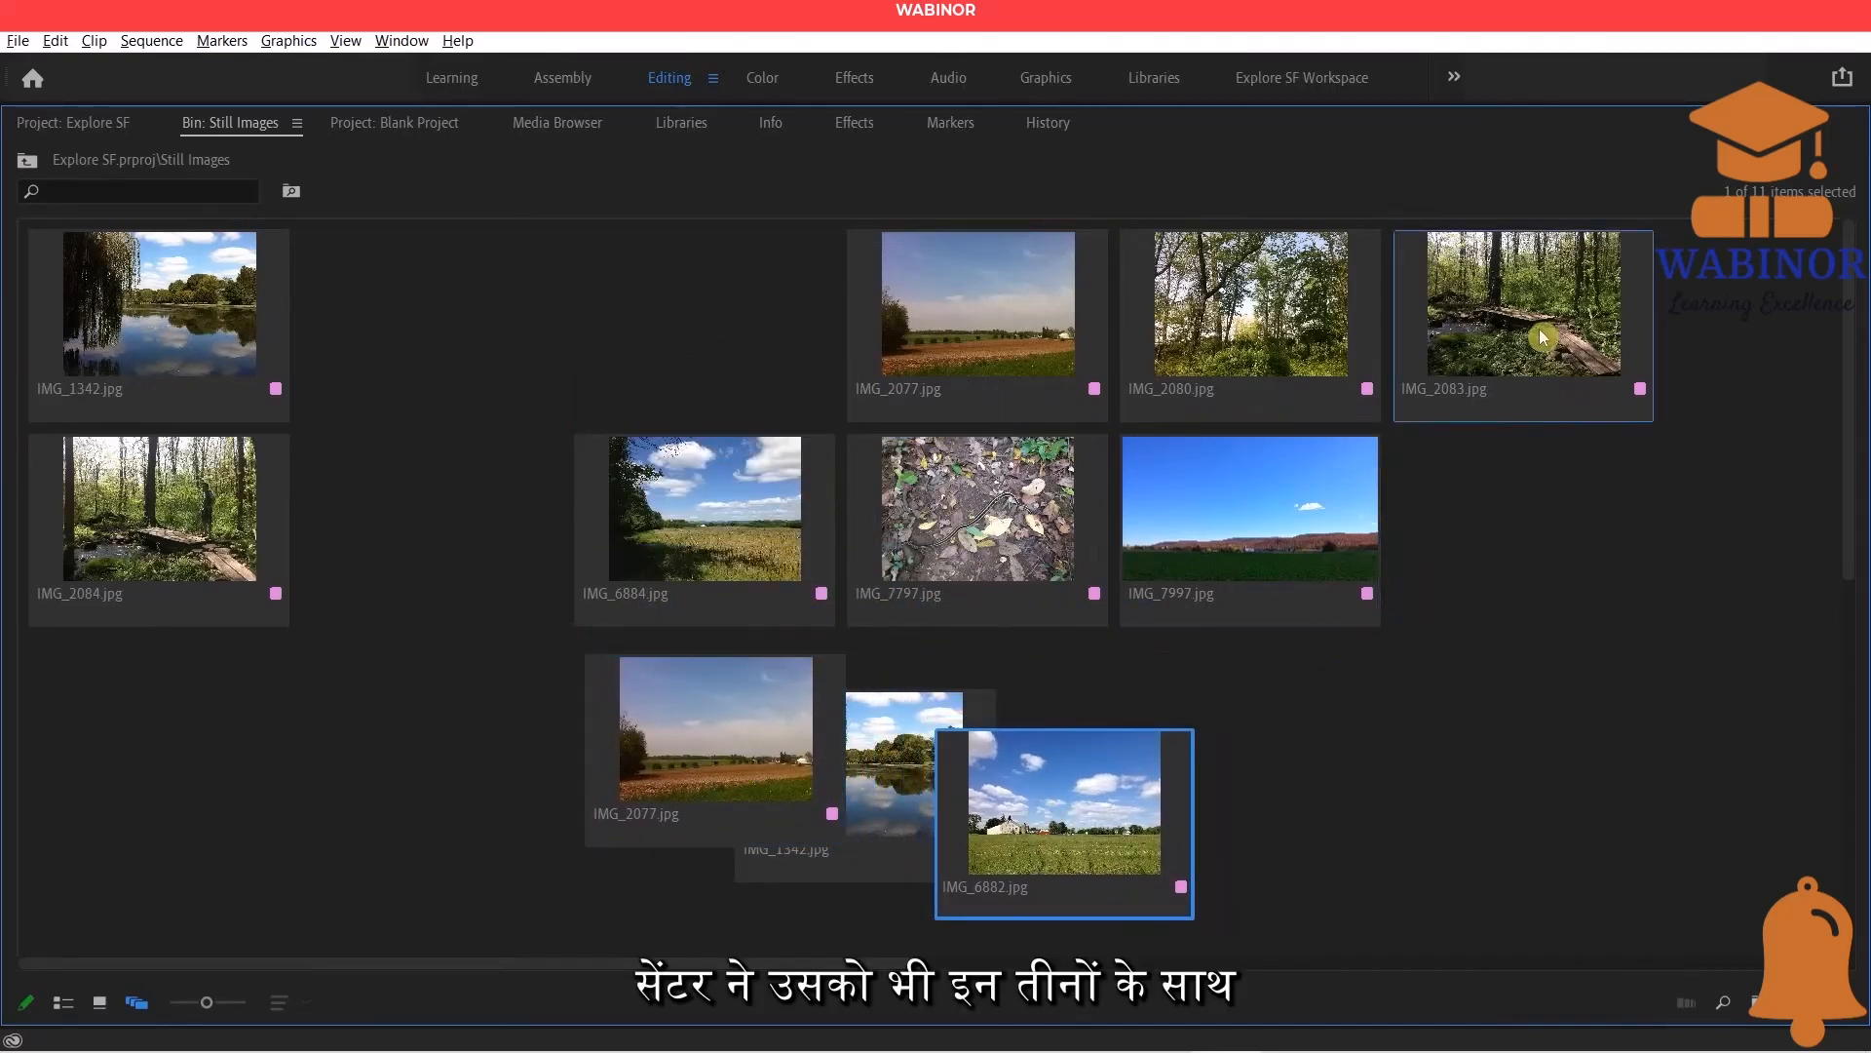
pyautogui.moveTo(1521, 375); pyautogui.dragTo(1195, 774)
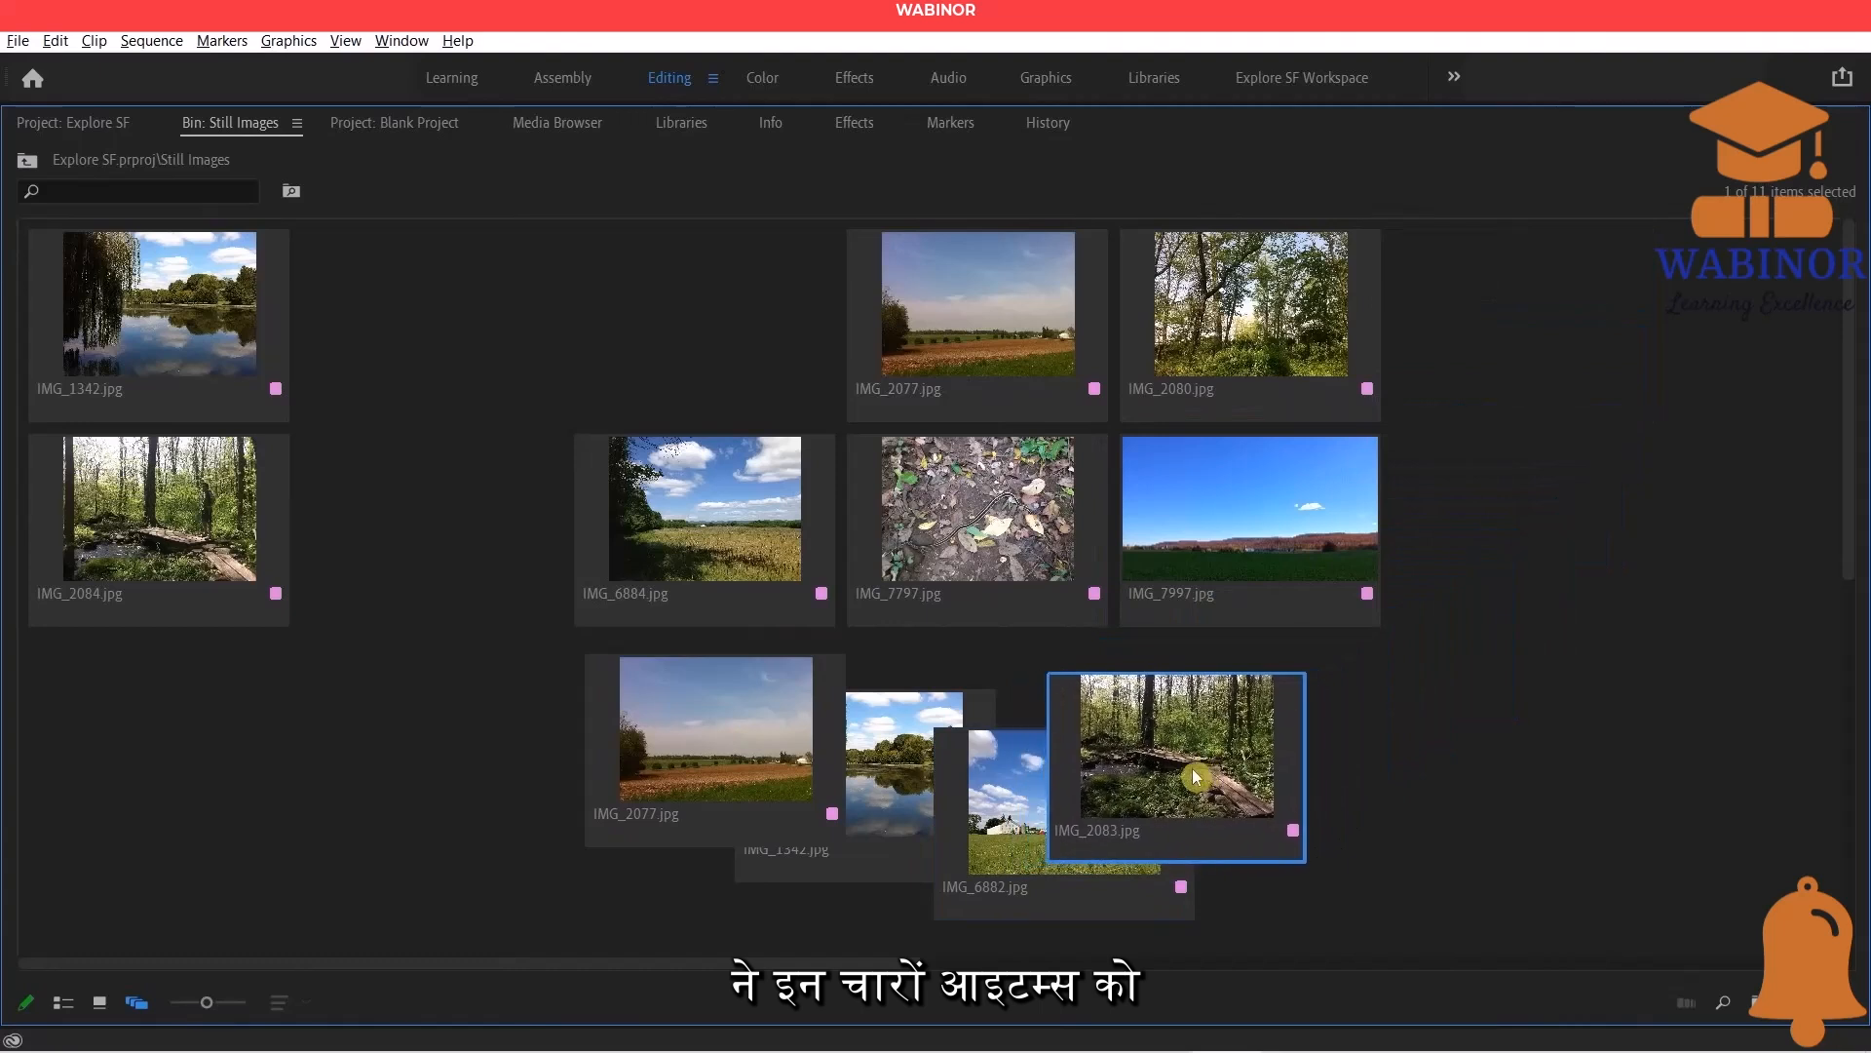
pyautogui.click(1472, 840)
pyautogui.moveTo(604, 711); pyautogui.dragTo(538, 726)
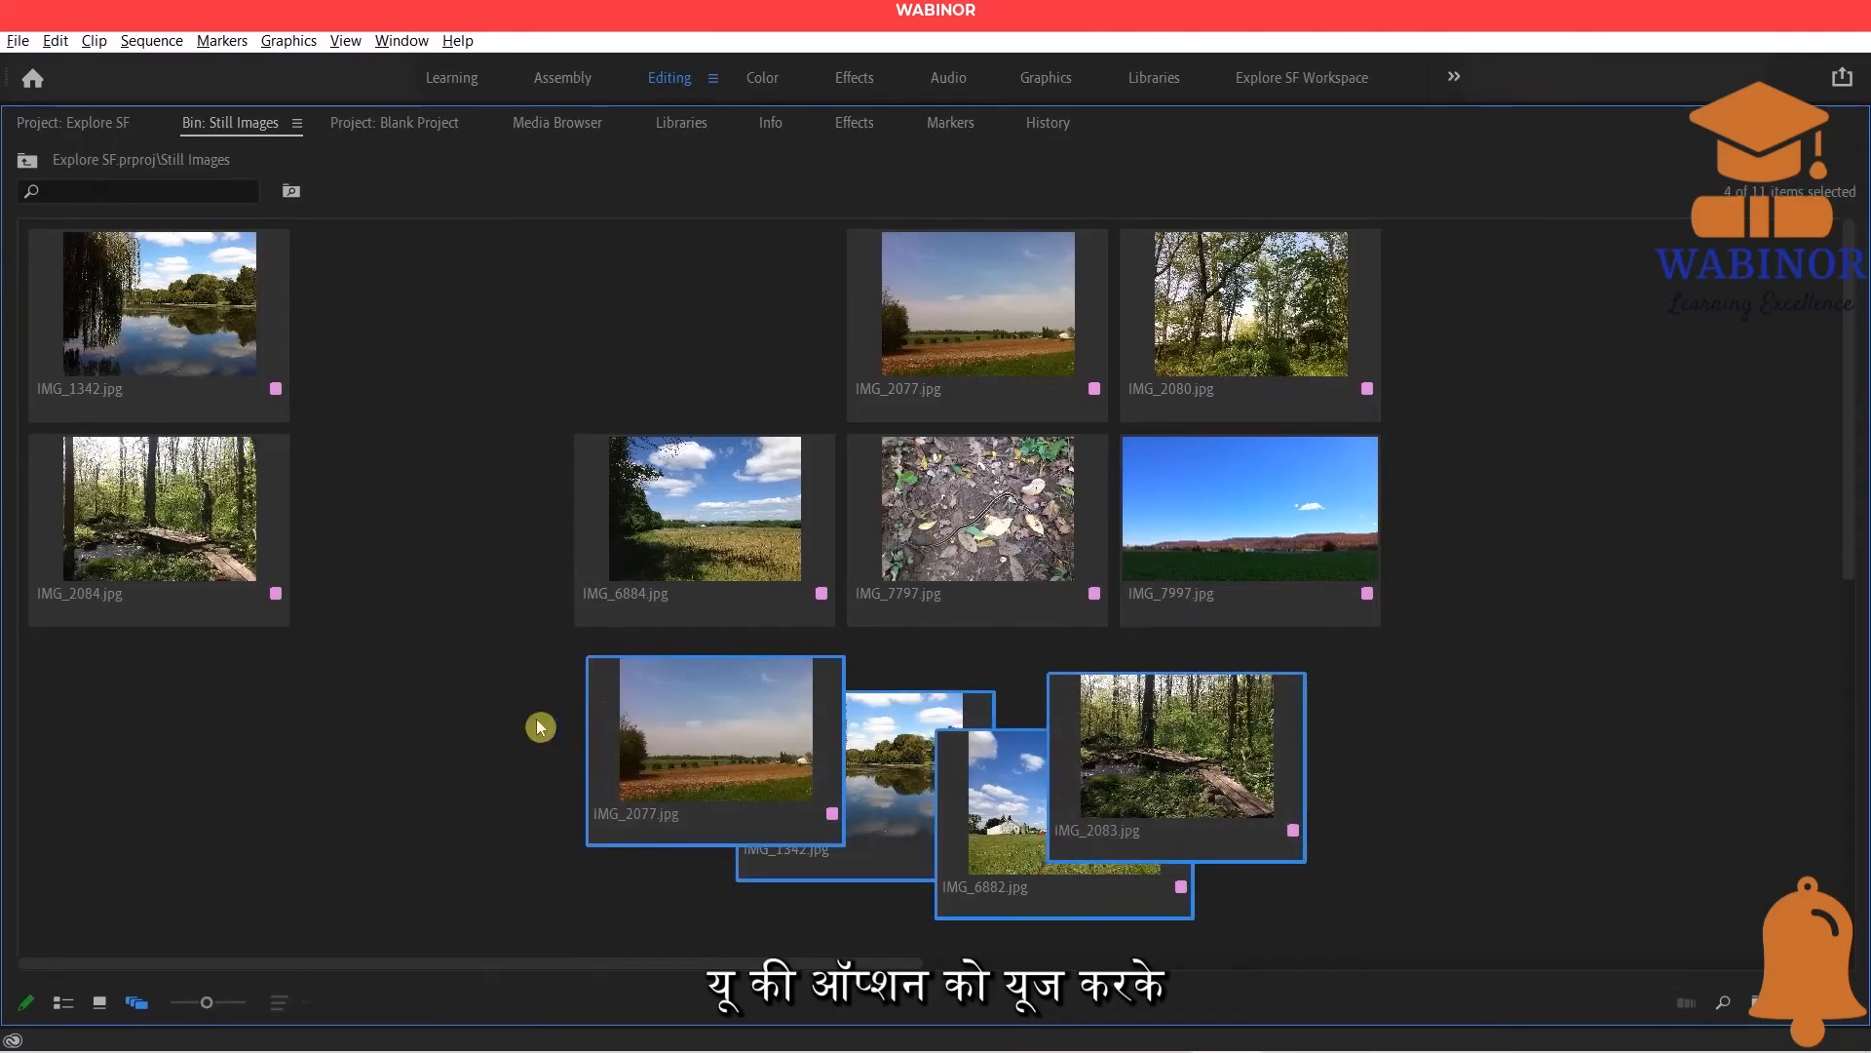
# Repeat the freeform grouping of the same four stills below the grid and select the whole group.
pyautogui.moveTo(420, 331); pyautogui.dragTo(852, 790)
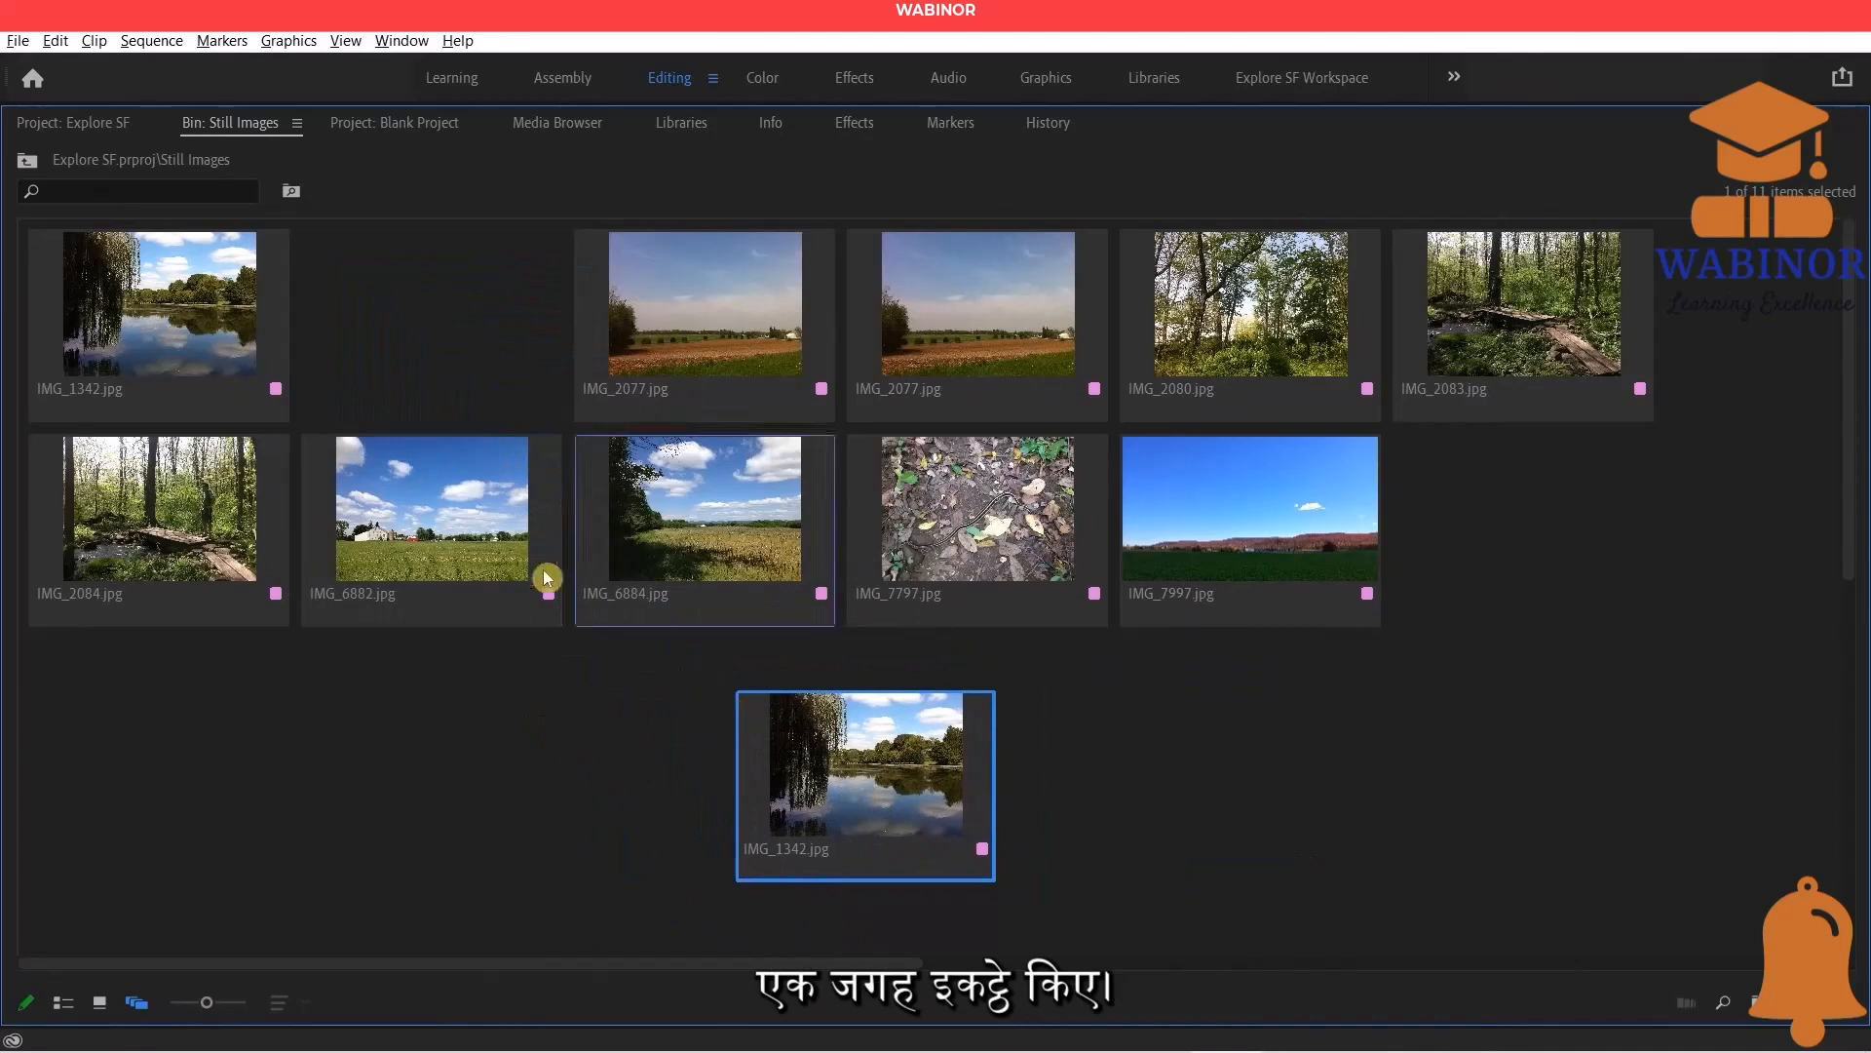
pyautogui.moveTo(501, 562); pyautogui.dragTo(1047, 687)
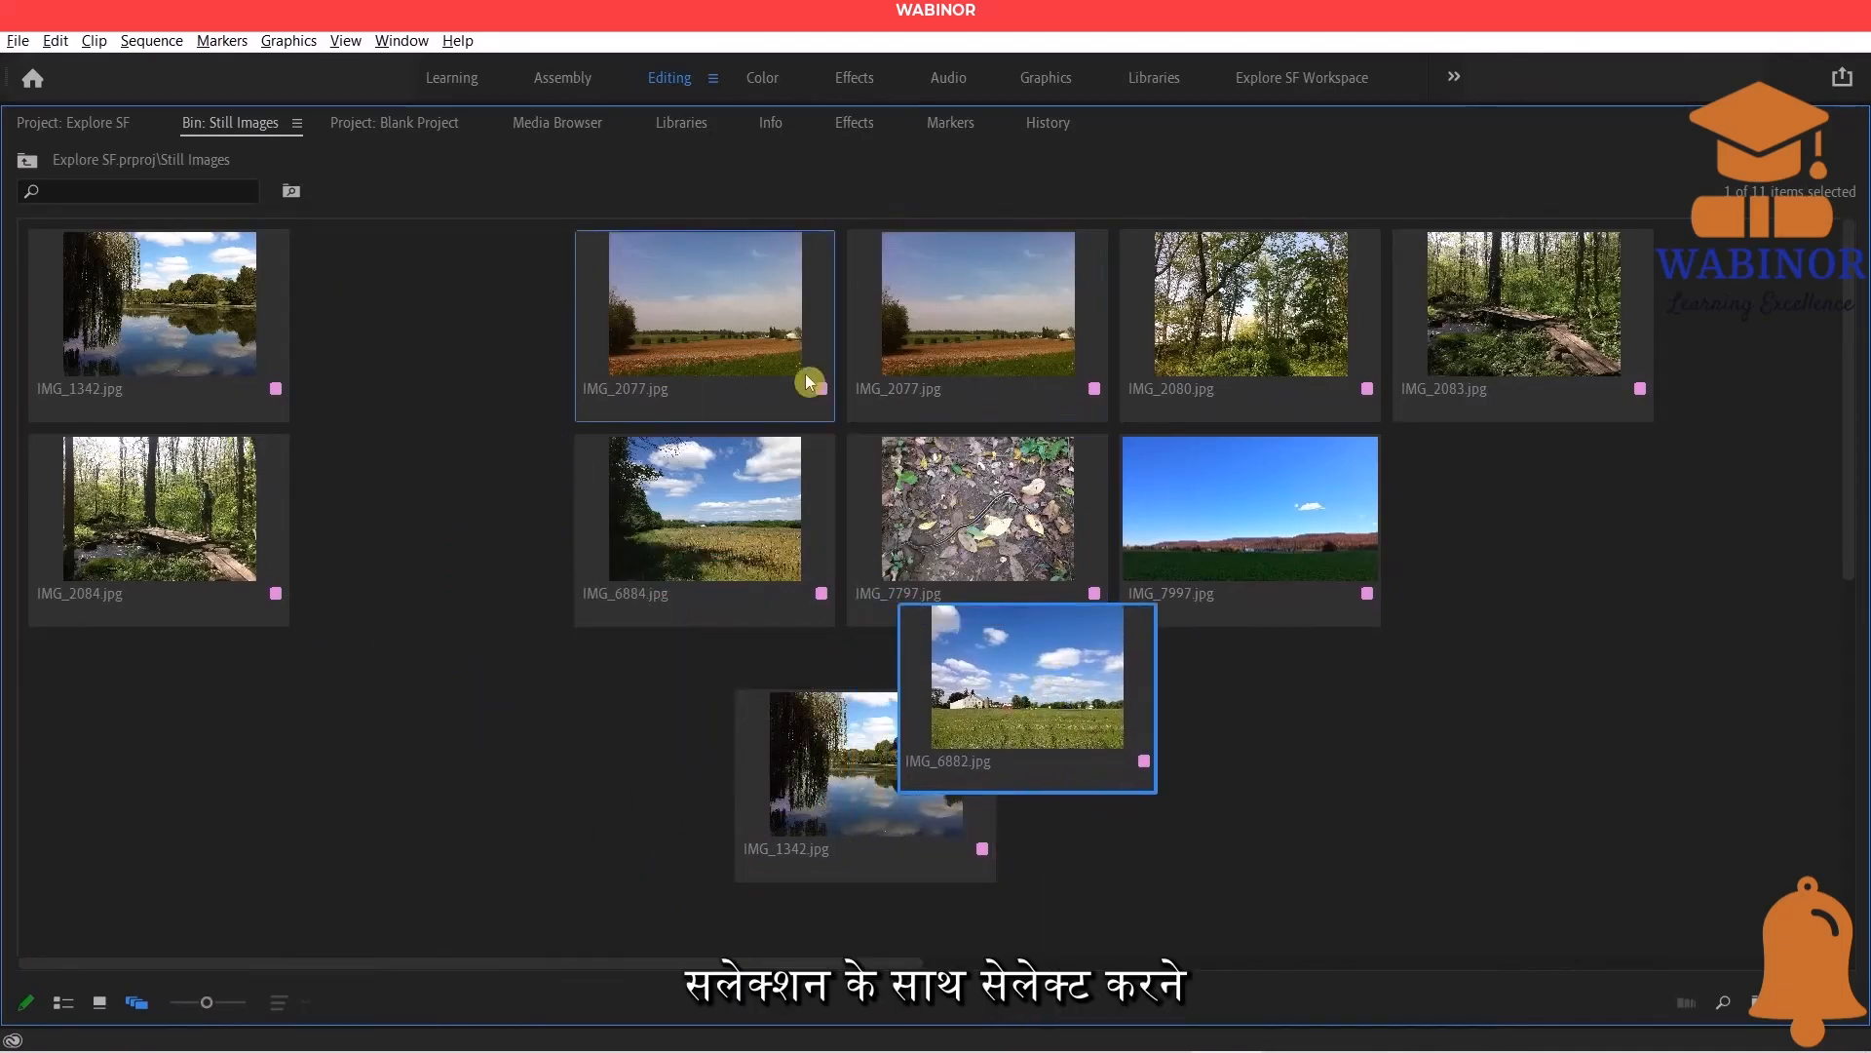
pyautogui.moveTo(740, 409); pyautogui.dragTo(739, 755)
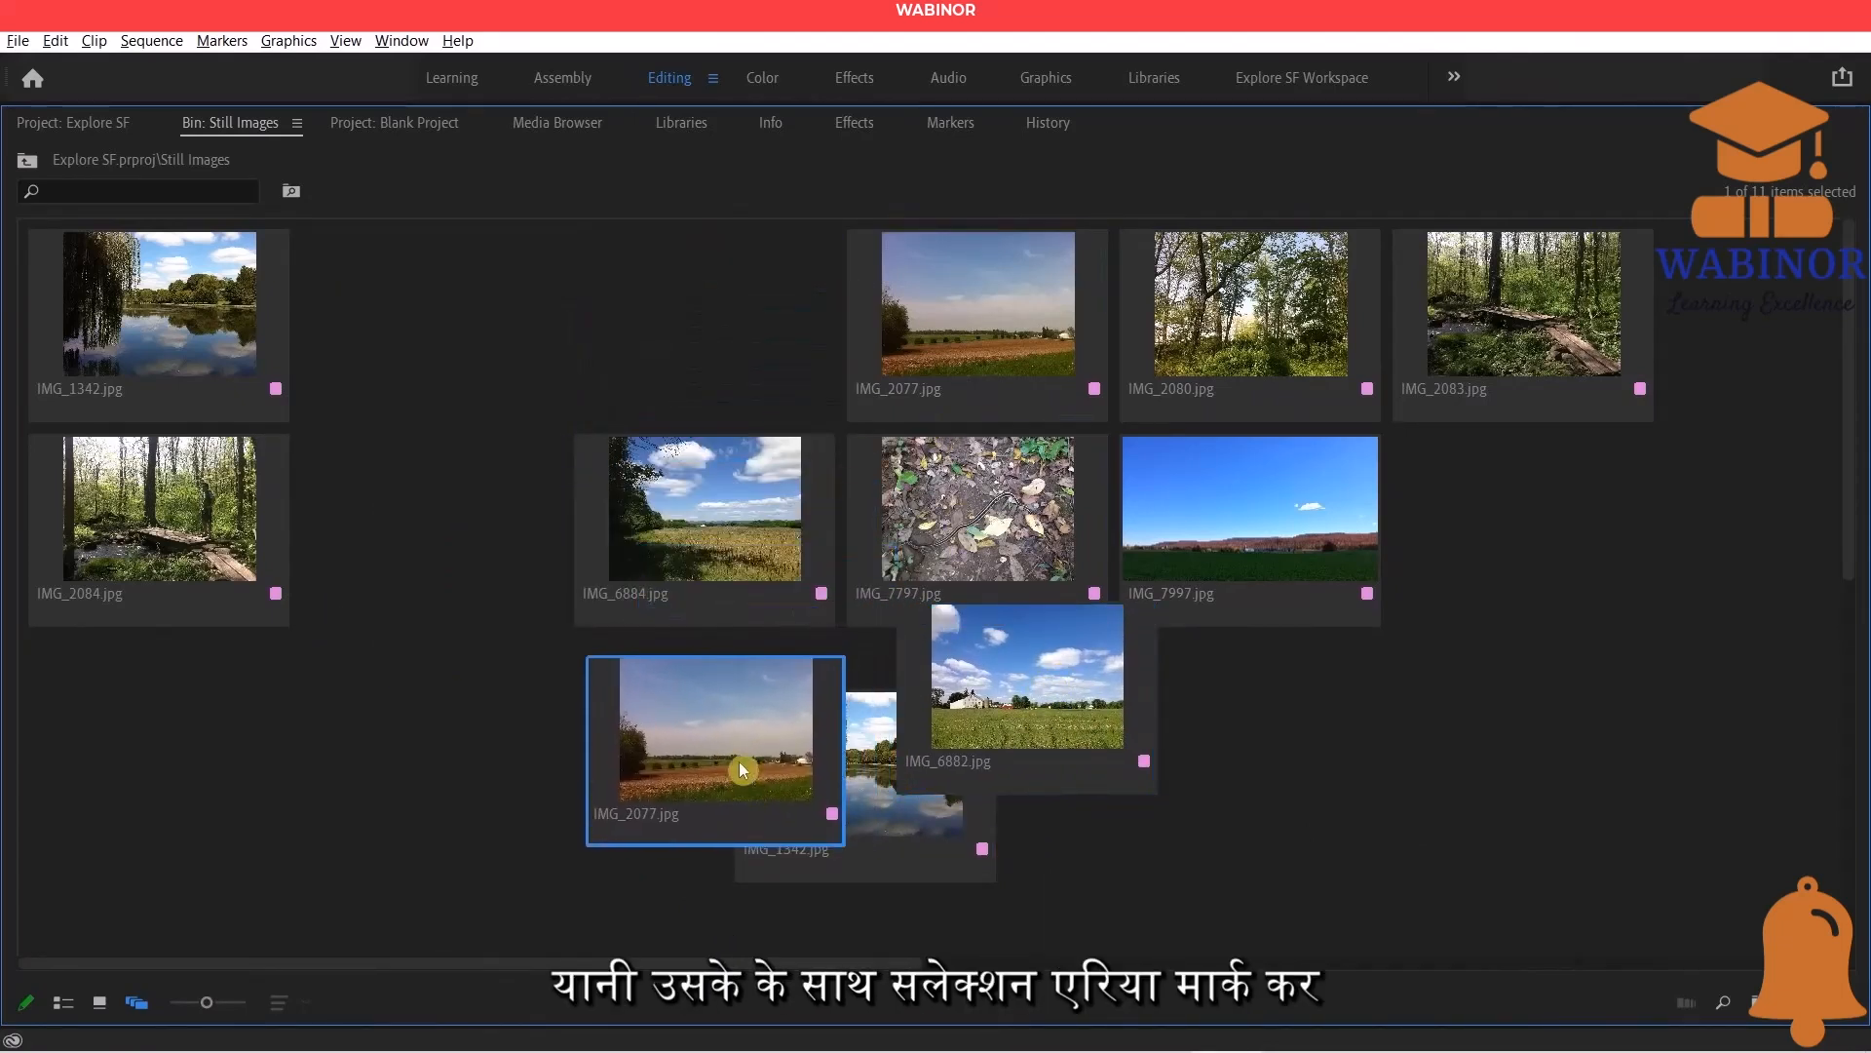
pyautogui.moveTo(1024, 682); pyautogui.dragTo(1062, 807)
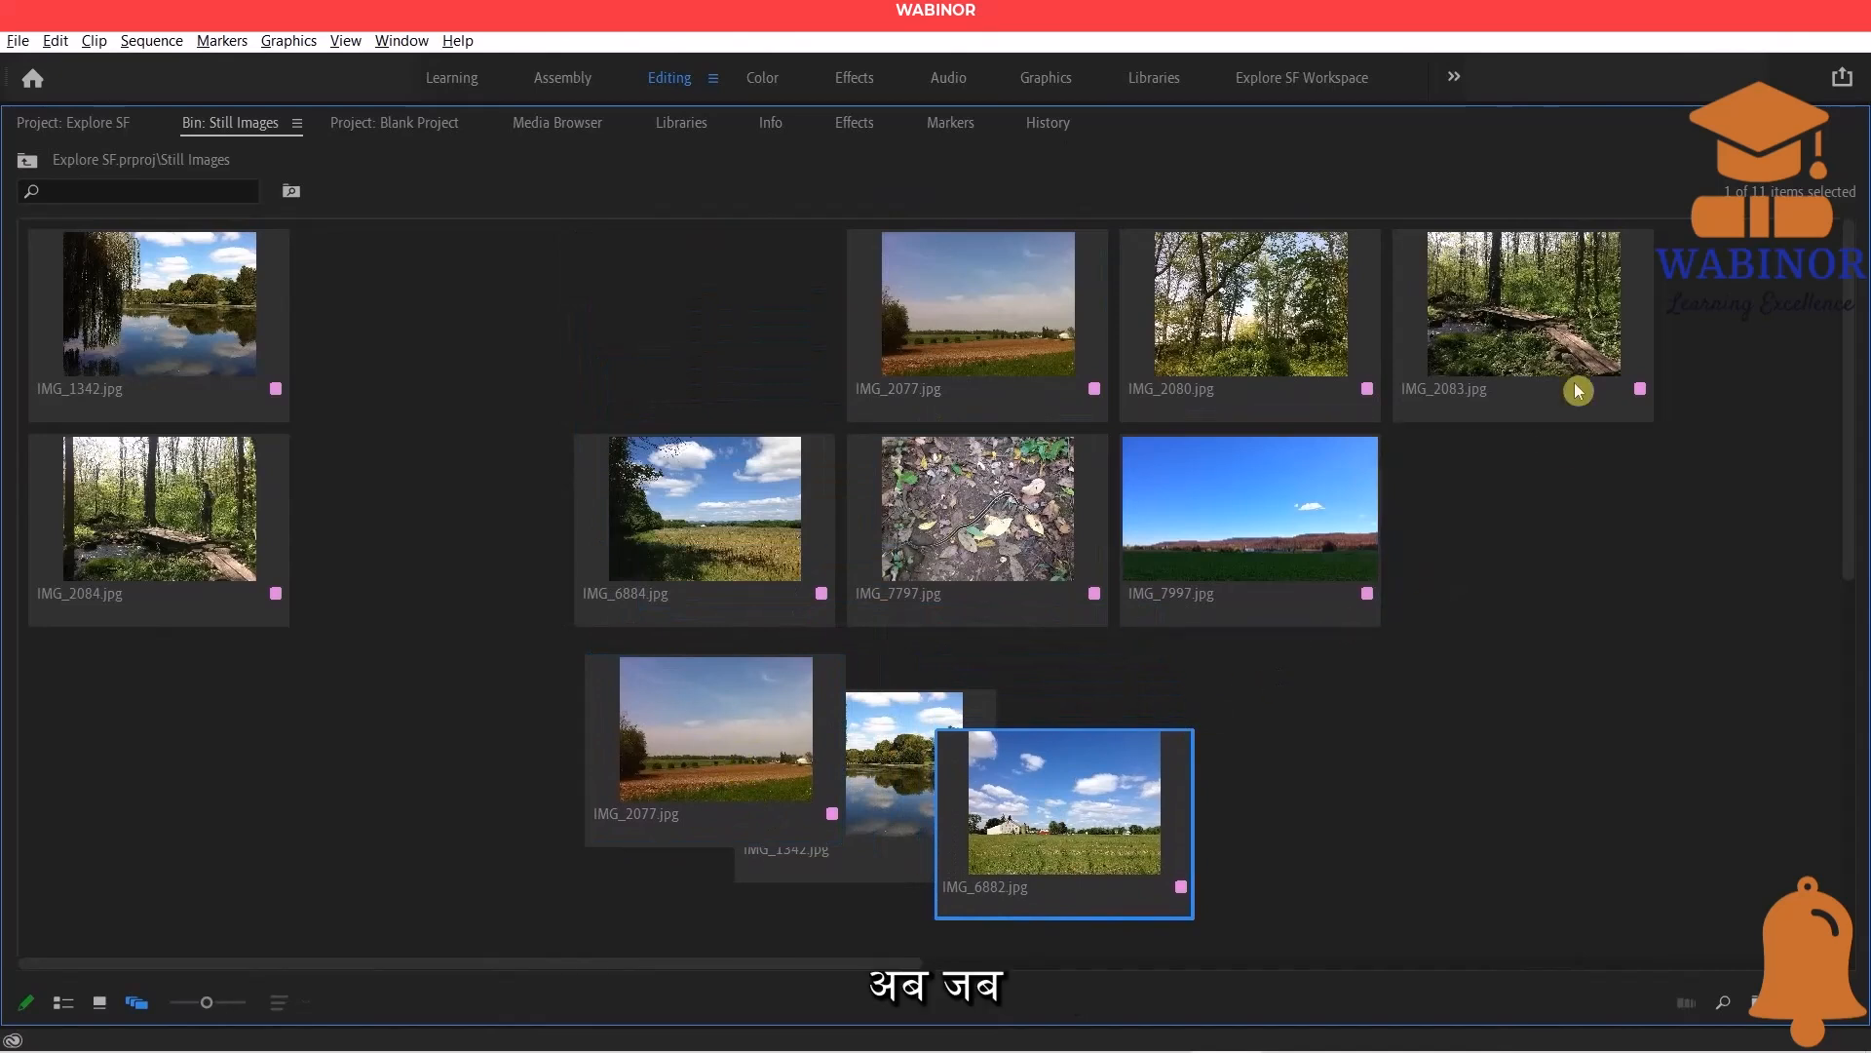
pyautogui.moveTo(1534, 405); pyautogui.dragTo(1195, 777)
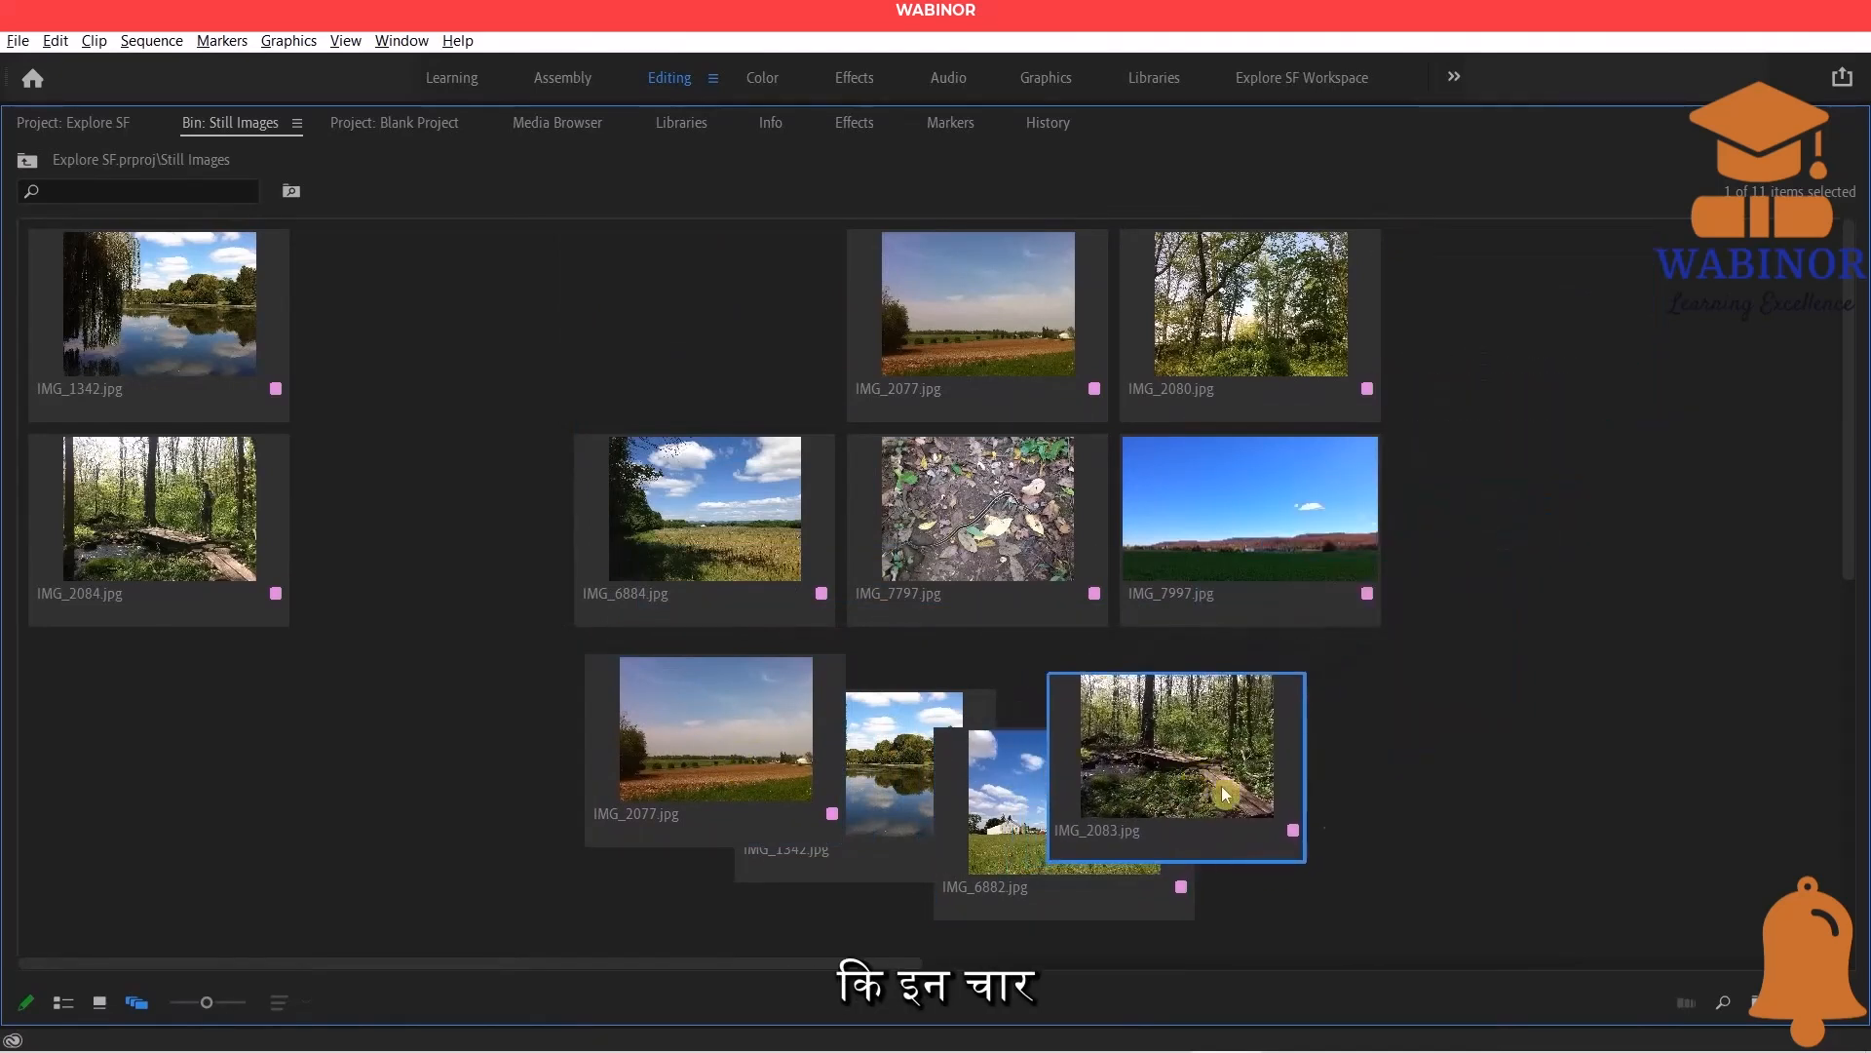
pyautogui.moveTo(1474, 840); pyautogui.dragTo(541, 724)
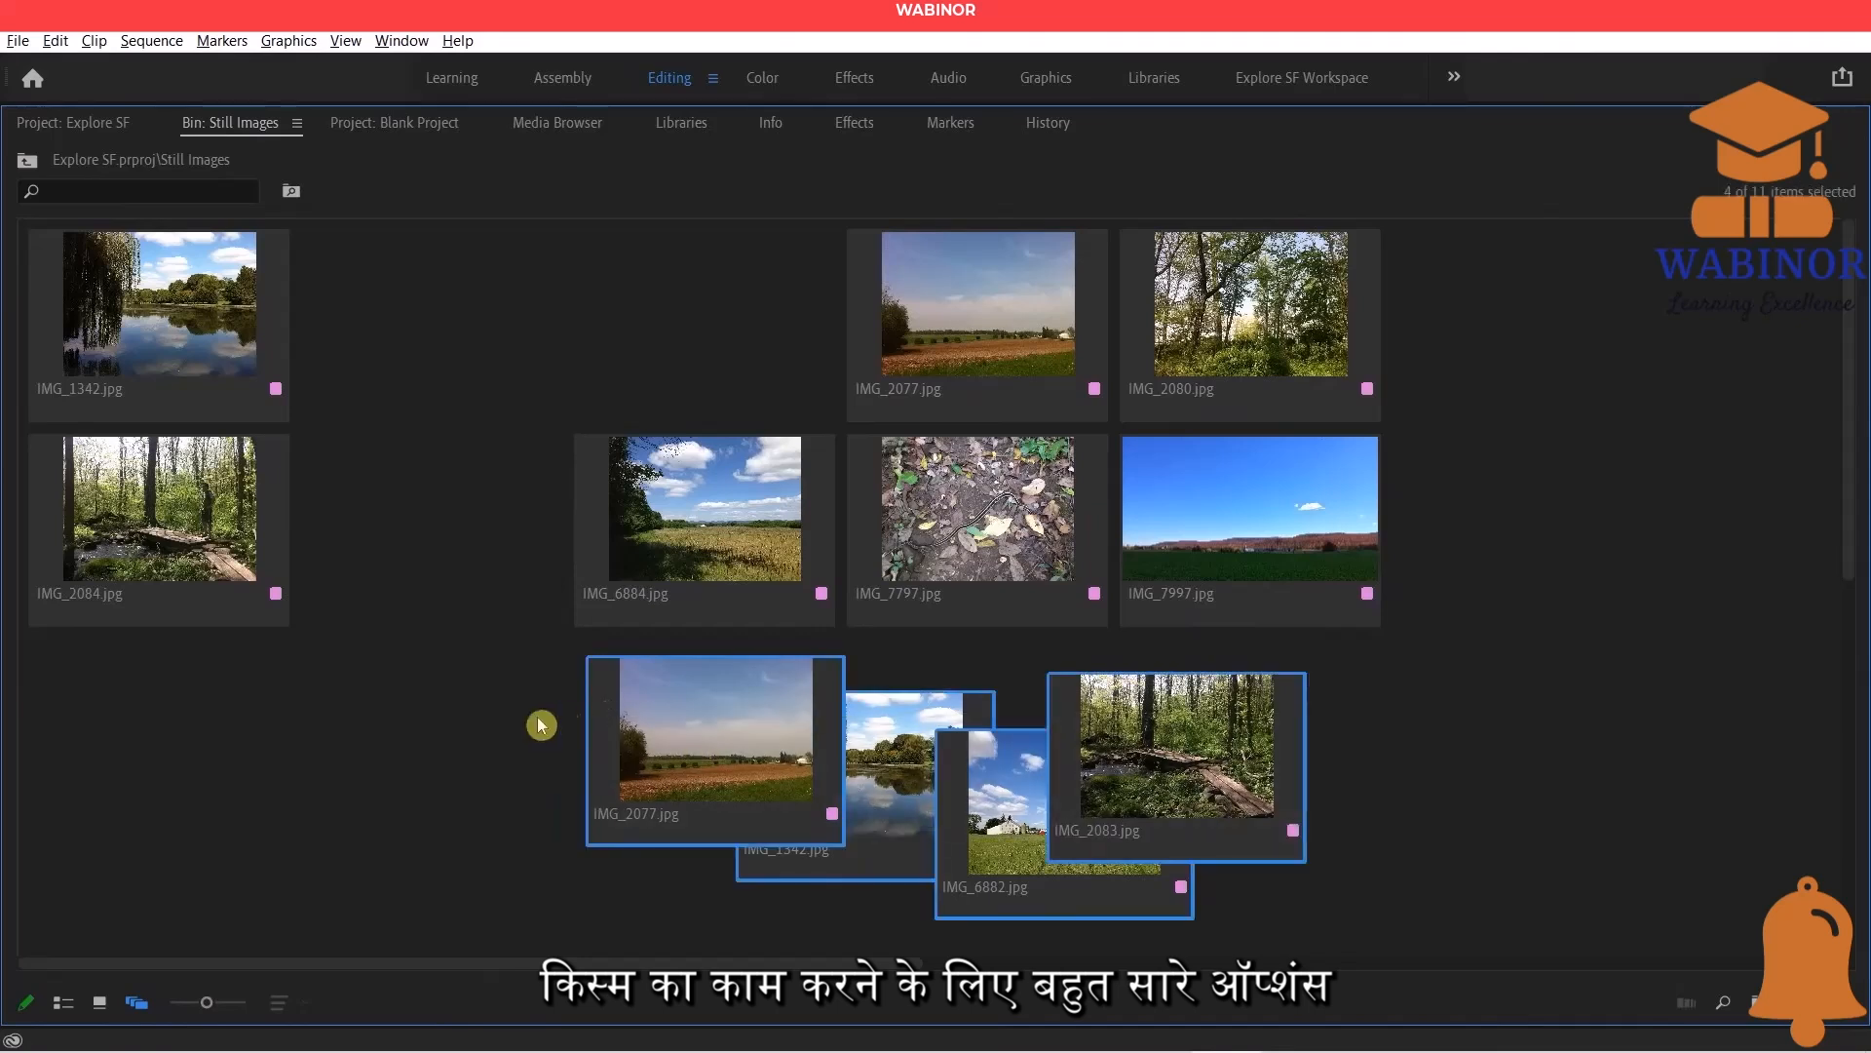
# Review the options available for the four grouped stills and clear their selection.
pyautogui.rightClick(685, 733)
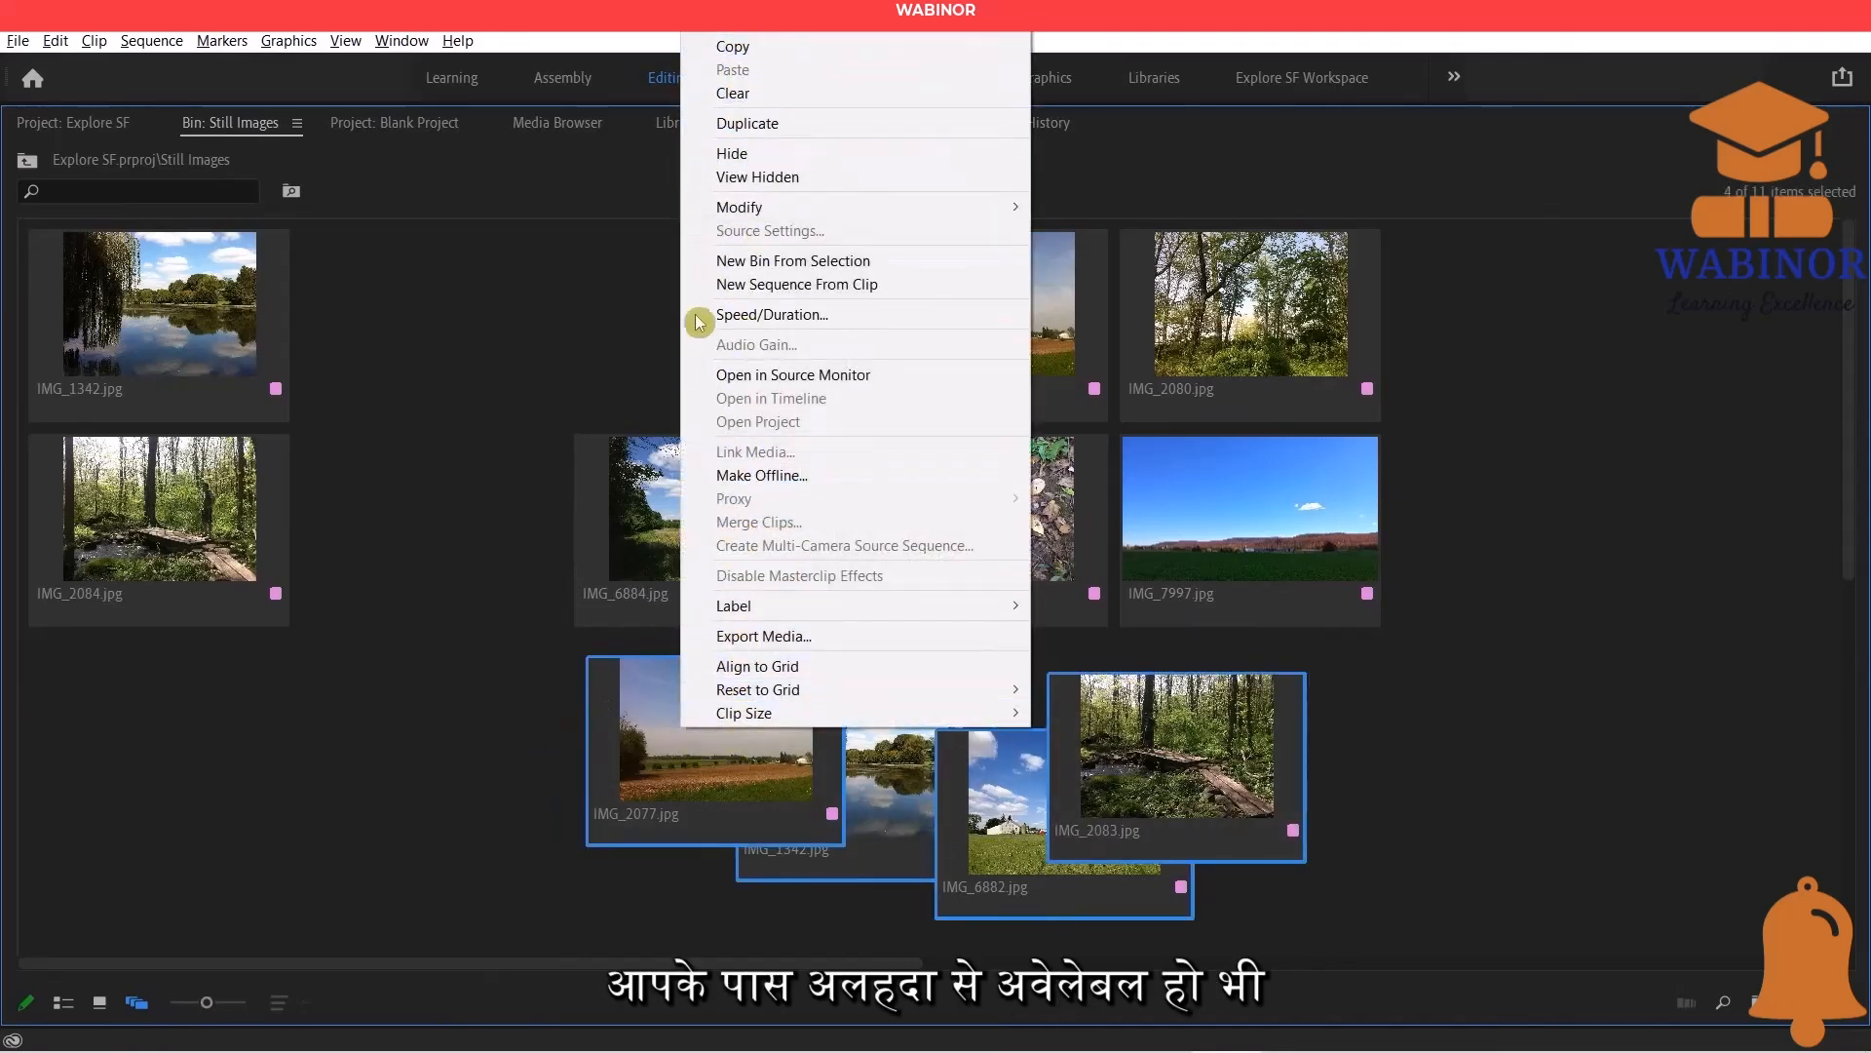
pyautogui.click(448, 715)
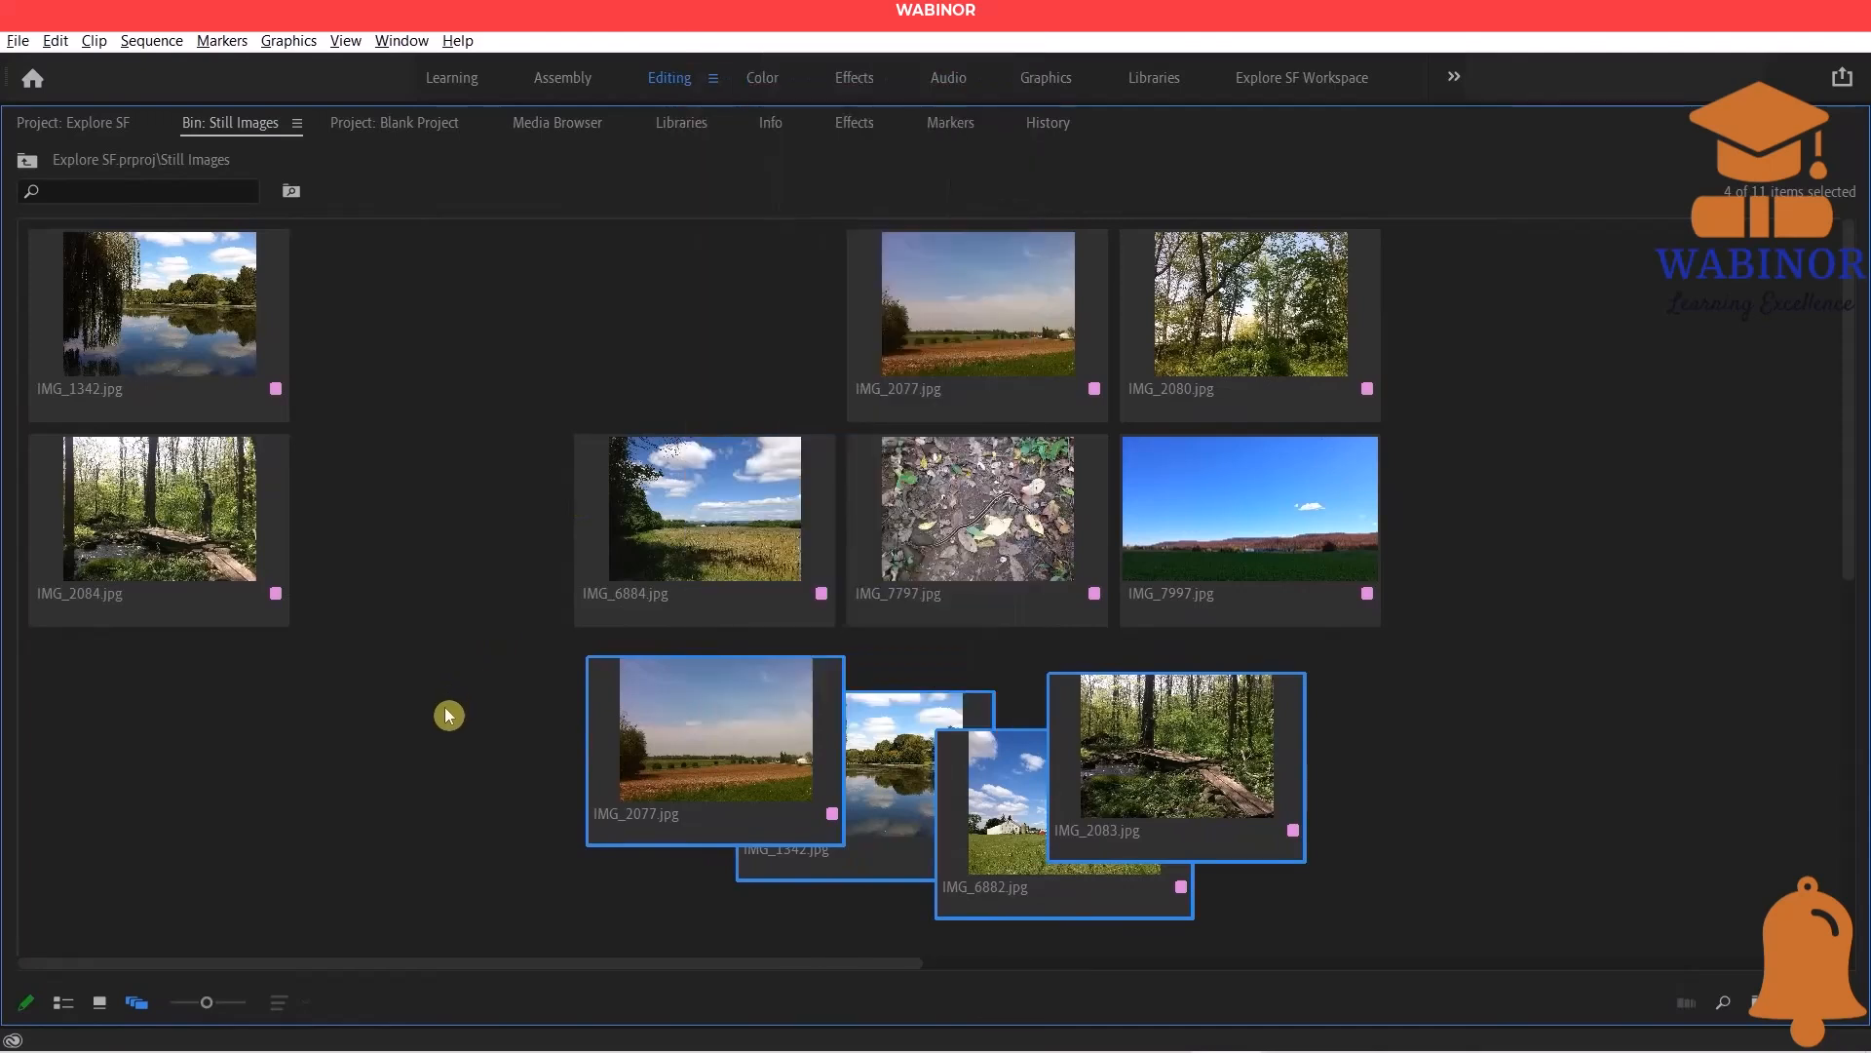
pyautogui.click(449, 716)
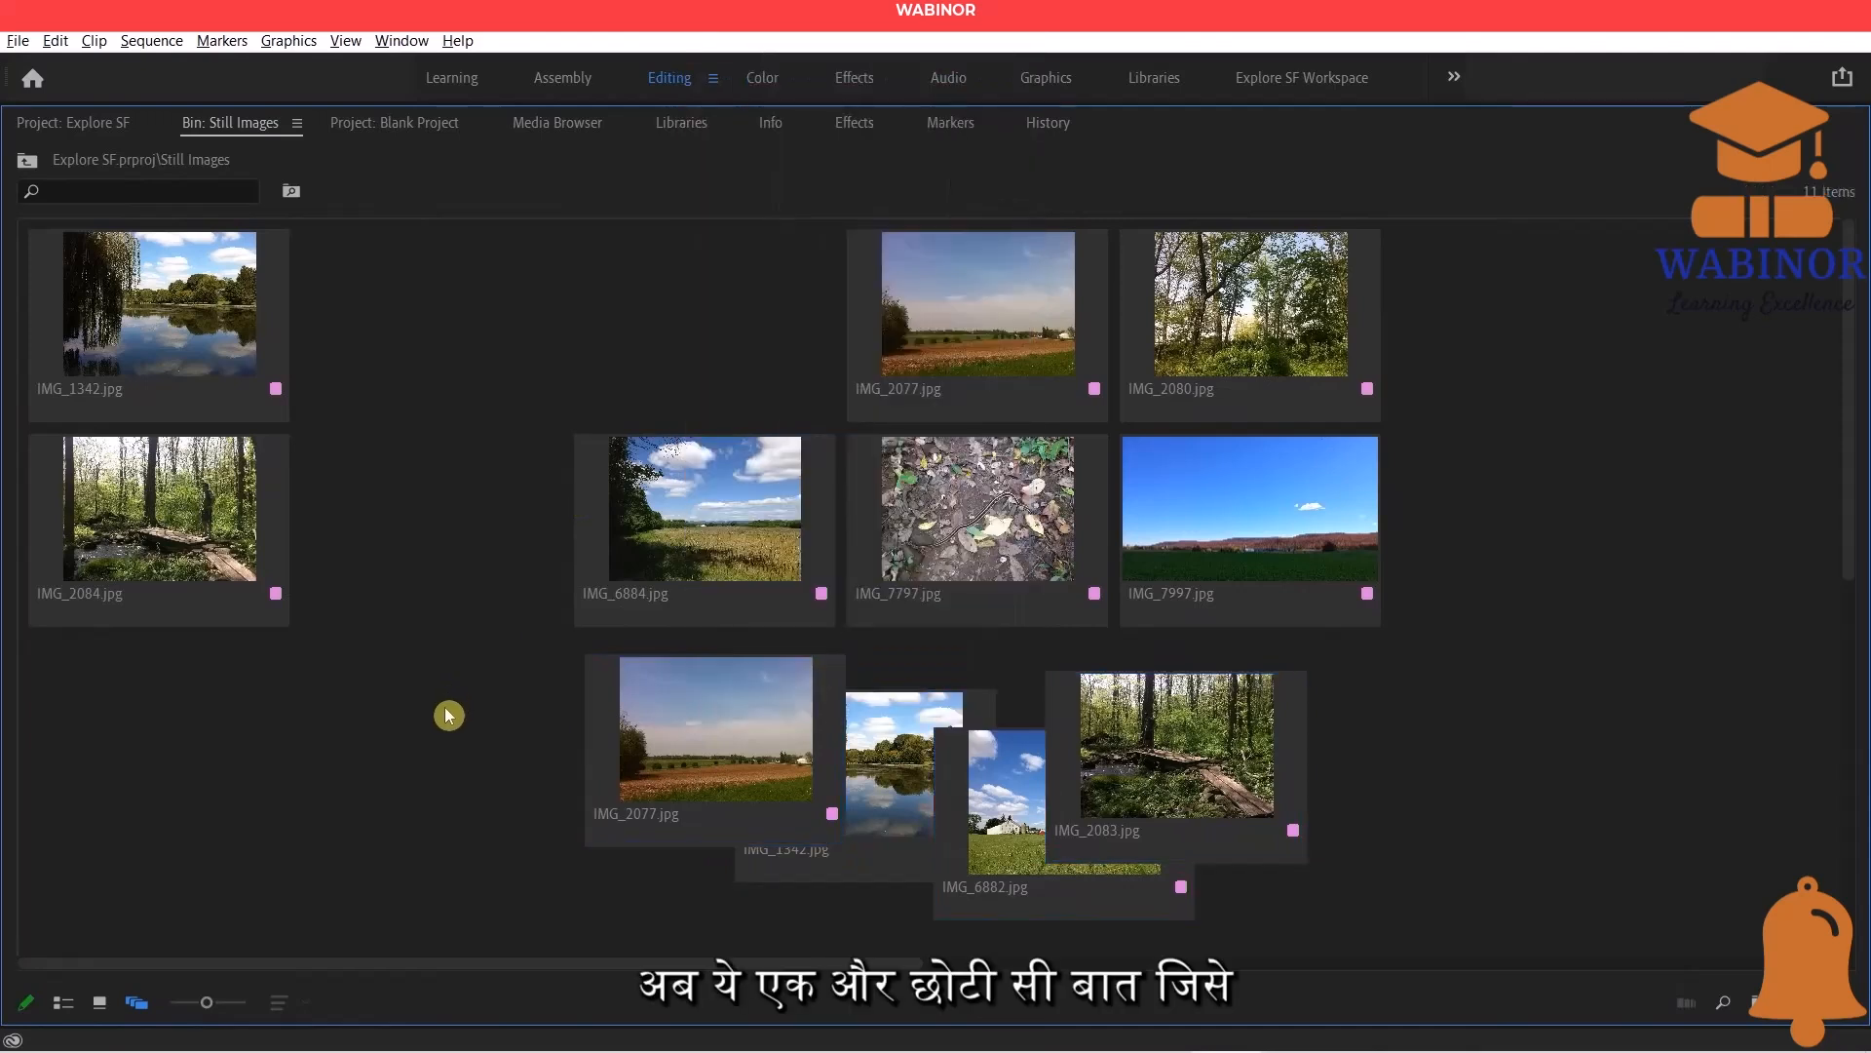
# Switch the Still Images bin to List View and go up one level to the Explore SF project root.
pyautogui.click(63, 1003)
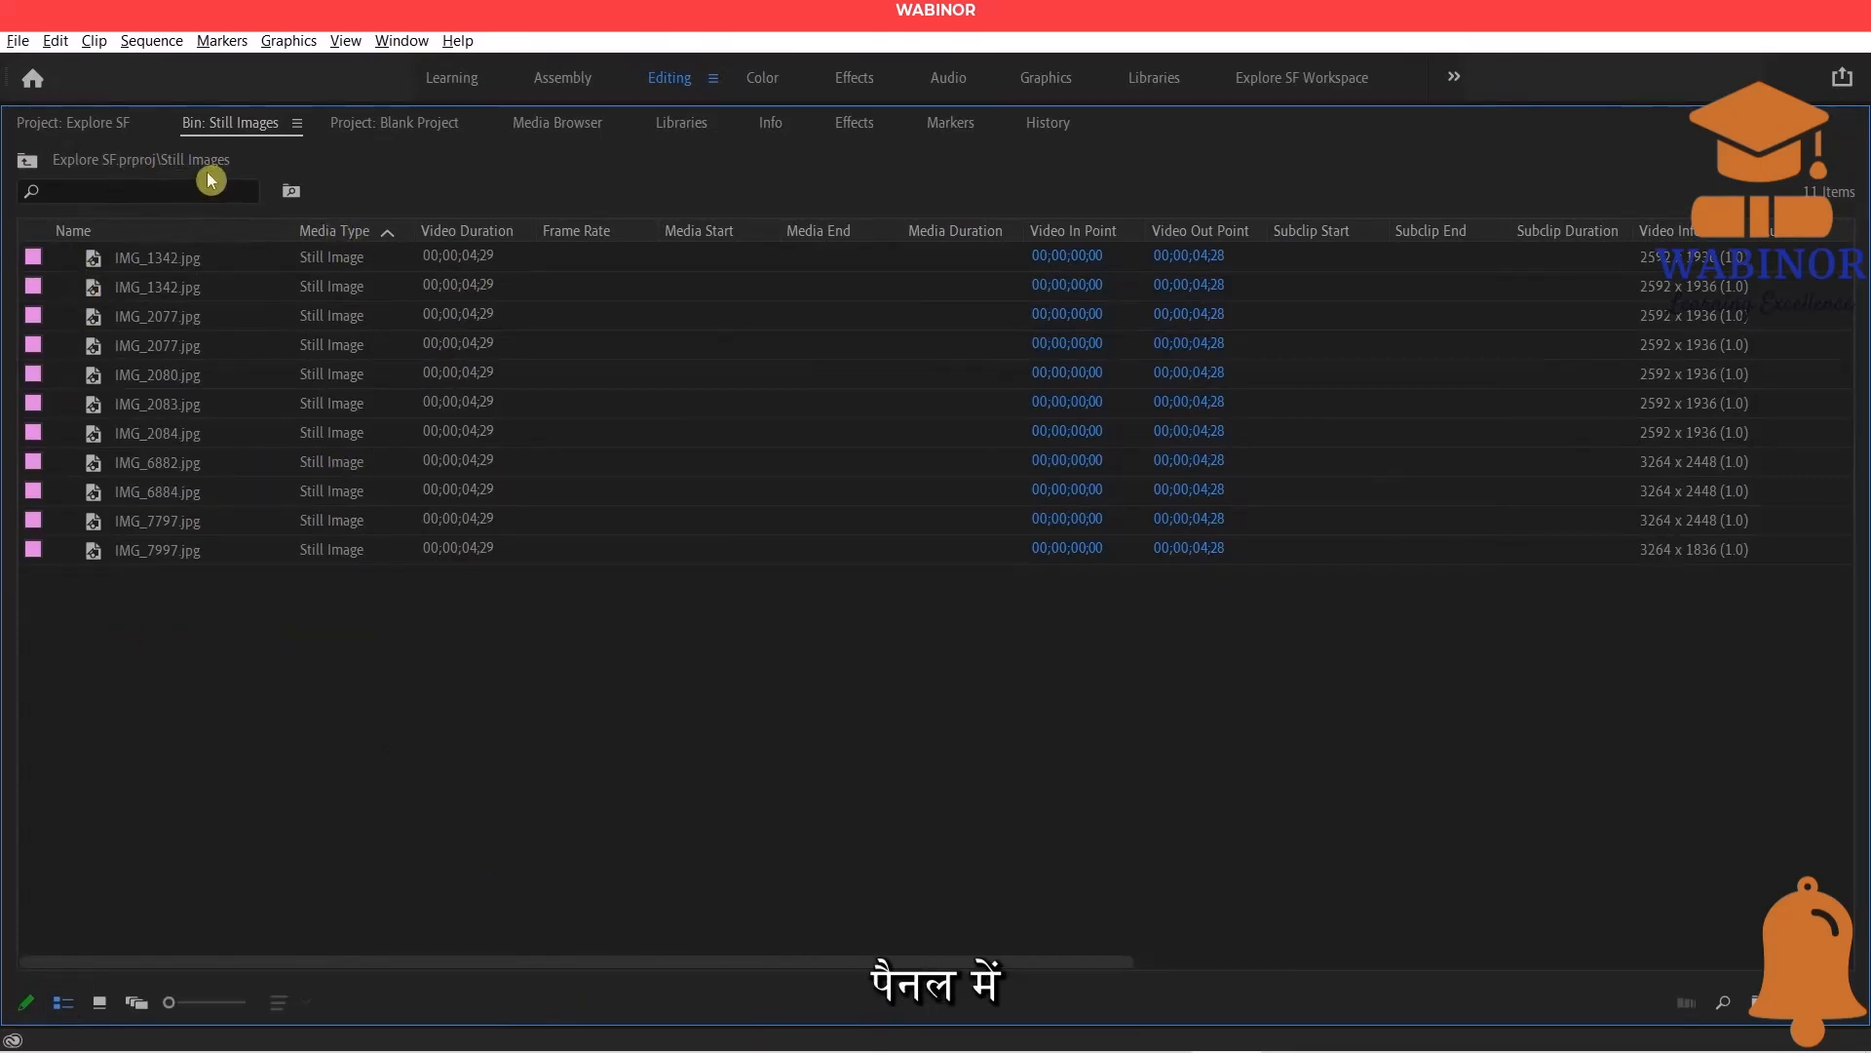
pyautogui.moveTo(37, 144); pyautogui.dragTo(262, 180)
pyautogui.moveTo(41, 174); pyautogui.dragTo(111, 275)
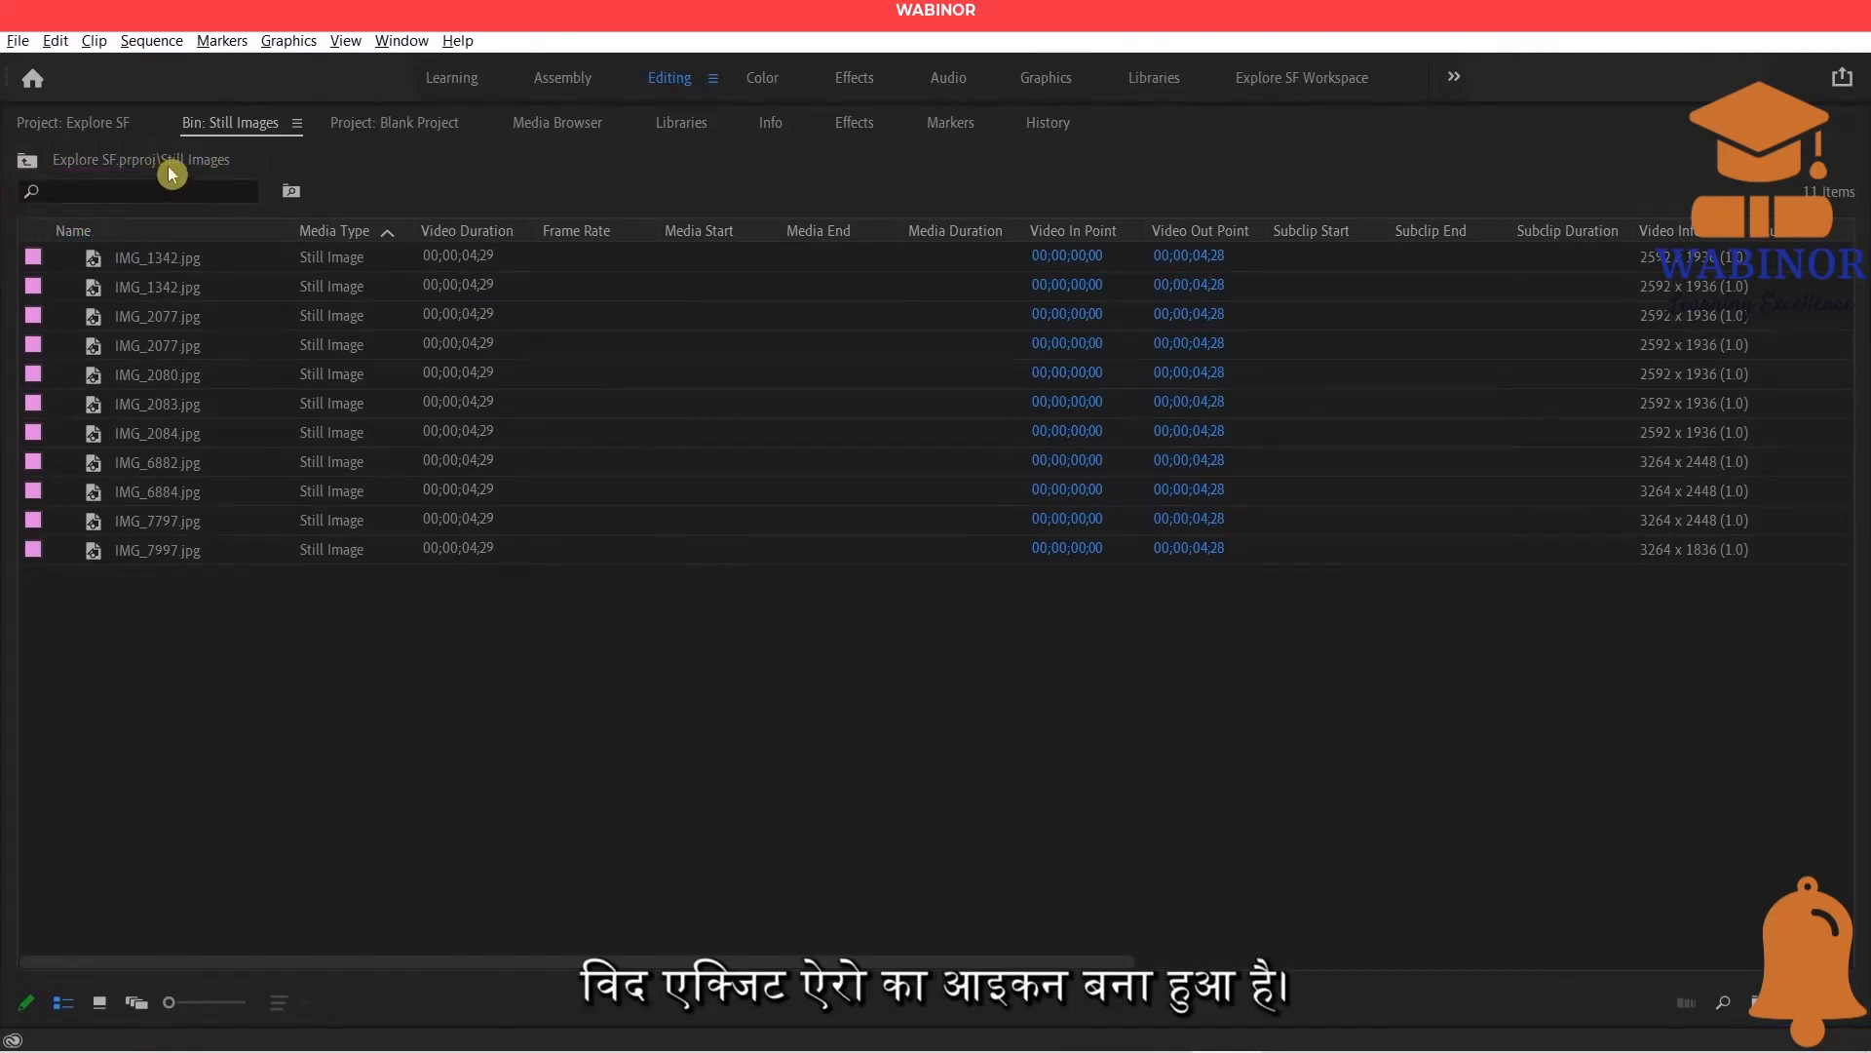
pyautogui.click(28, 161)
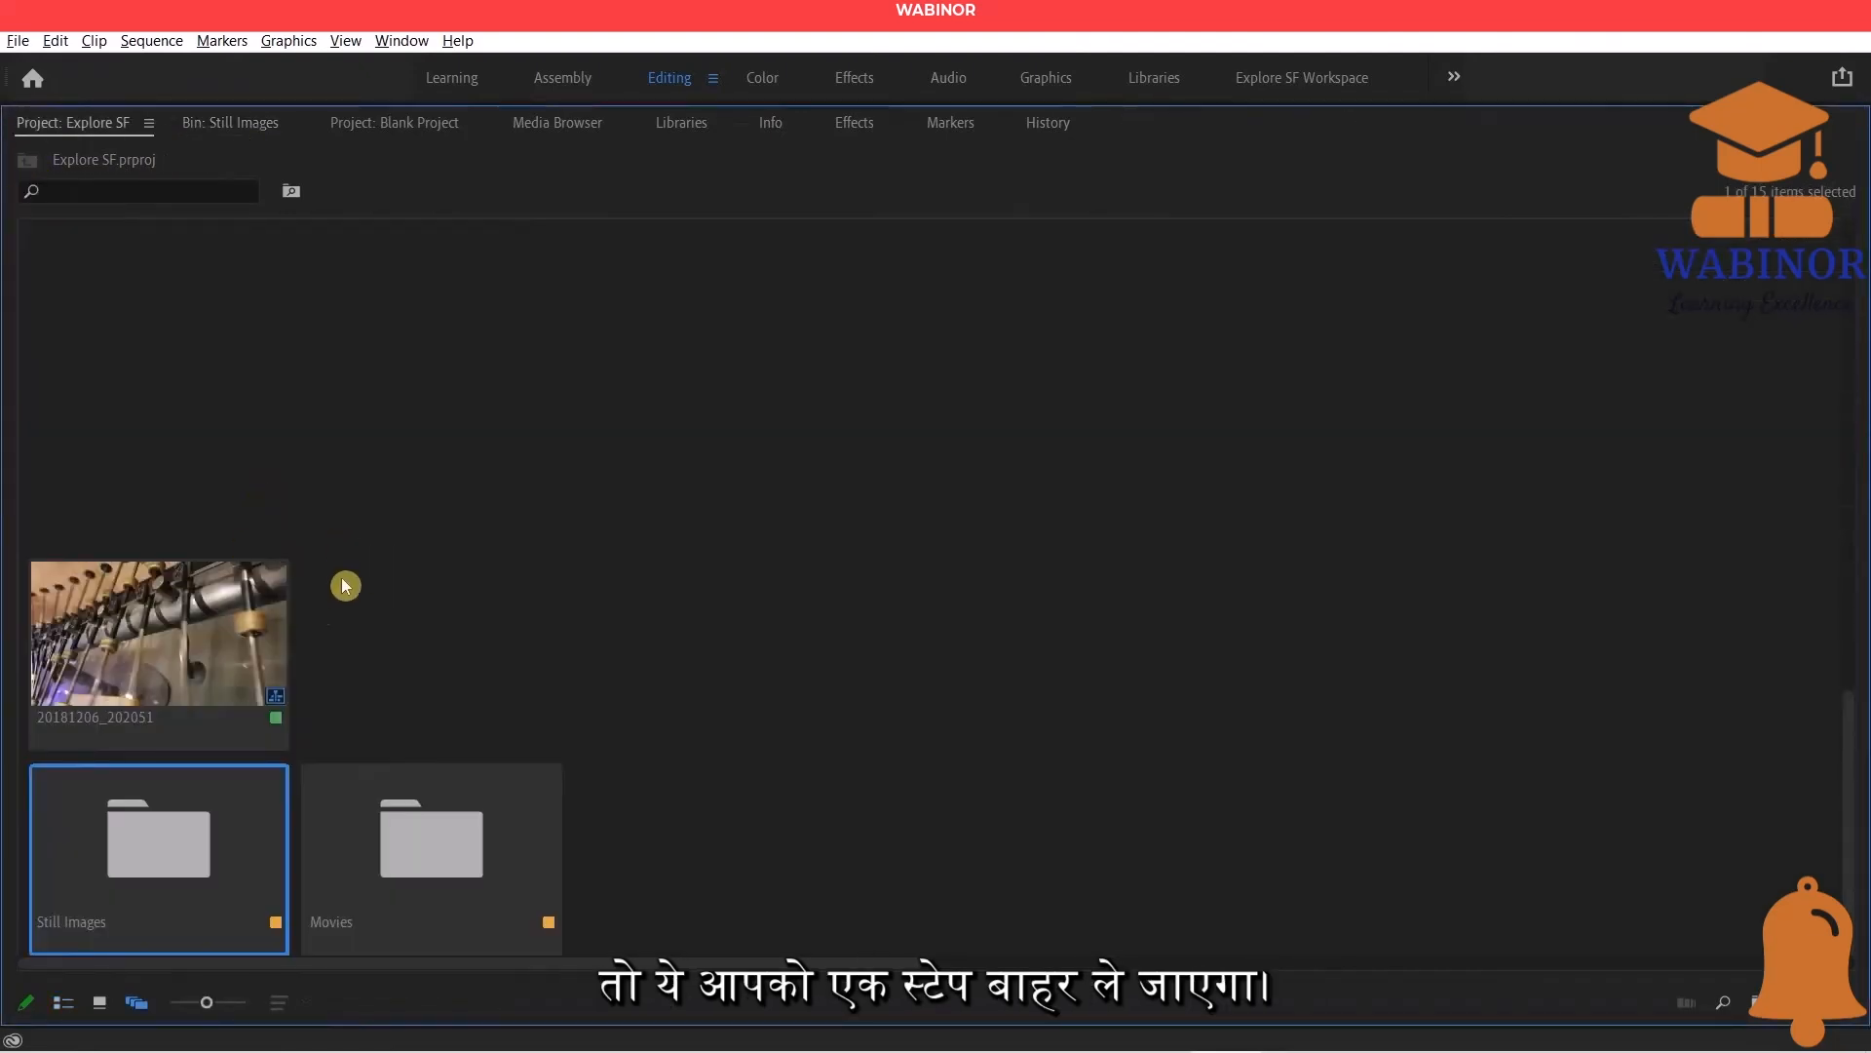
# Show the project root in List View, enter the Still Images bin and go back up one level, doing this twice.
pyautogui.click(65, 1003)
pyautogui.doubleClick(99, 327)
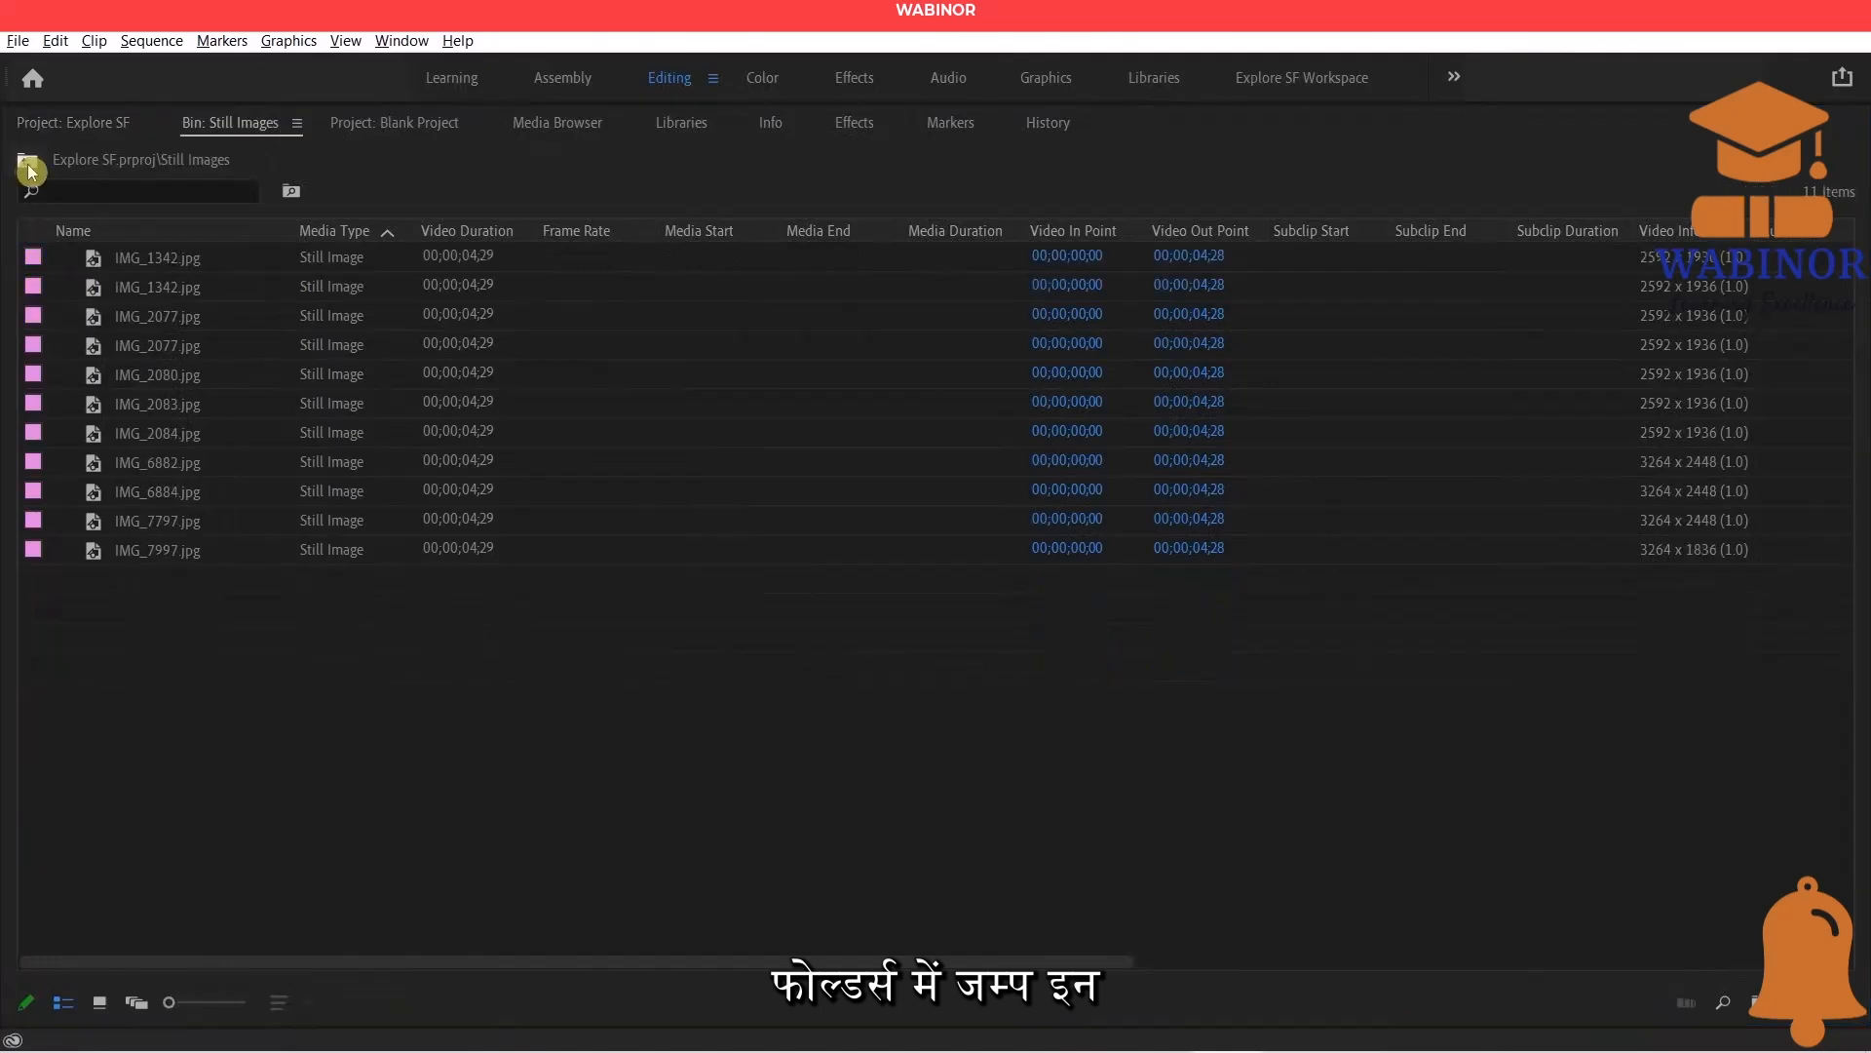
pyautogui.click(28, 162)
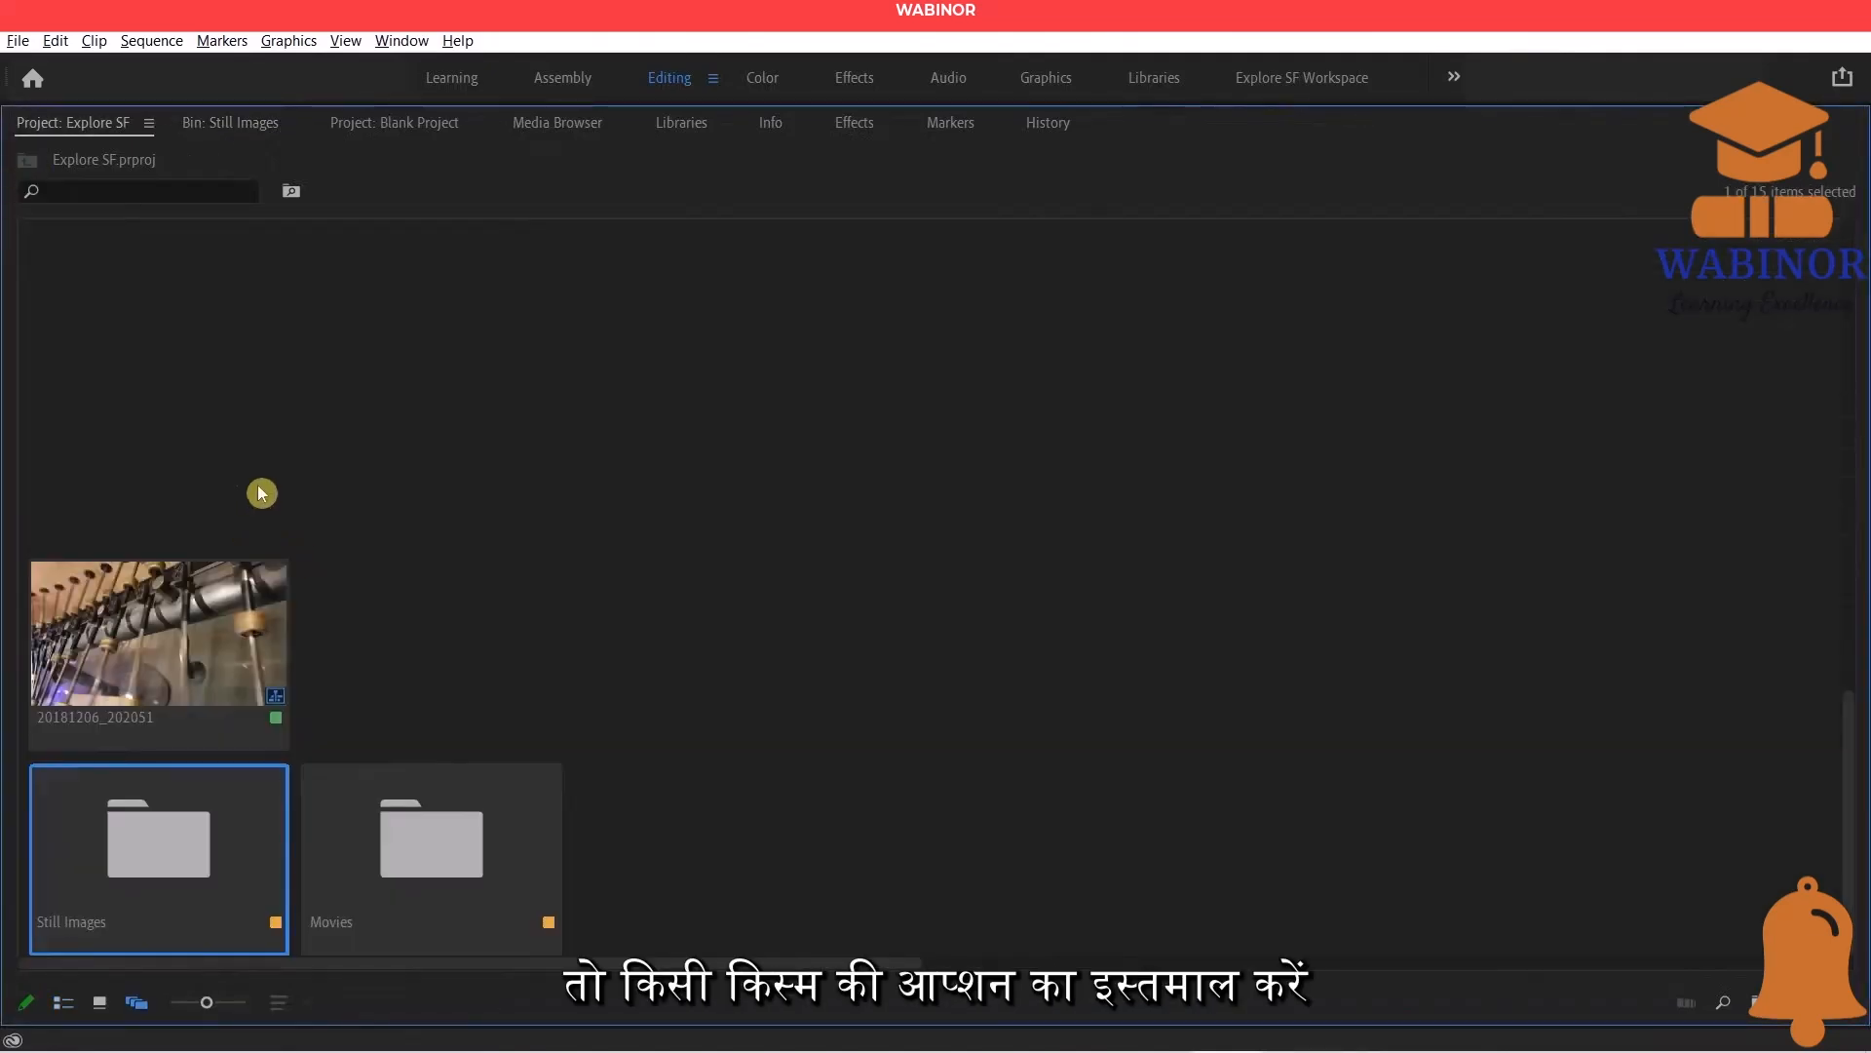
pyautogui.click(65, 1002)
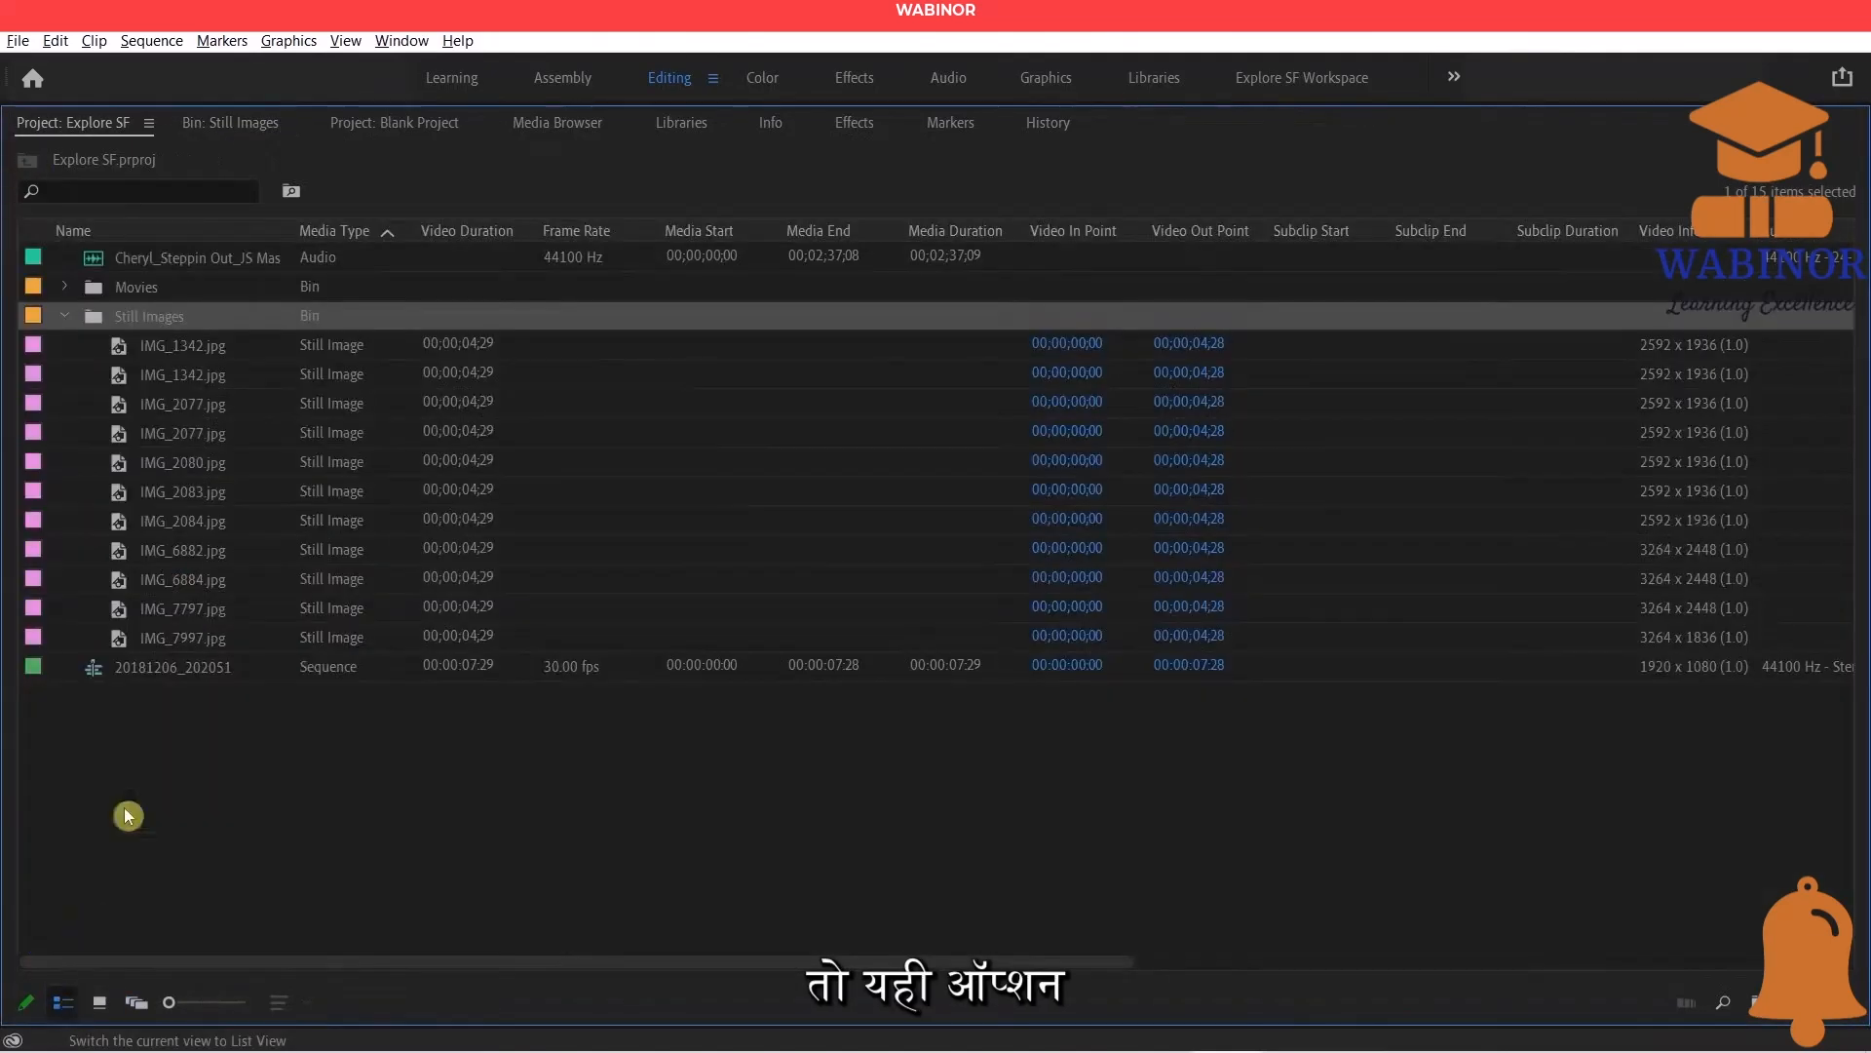
pyautogui.doubleClick(97, 317)
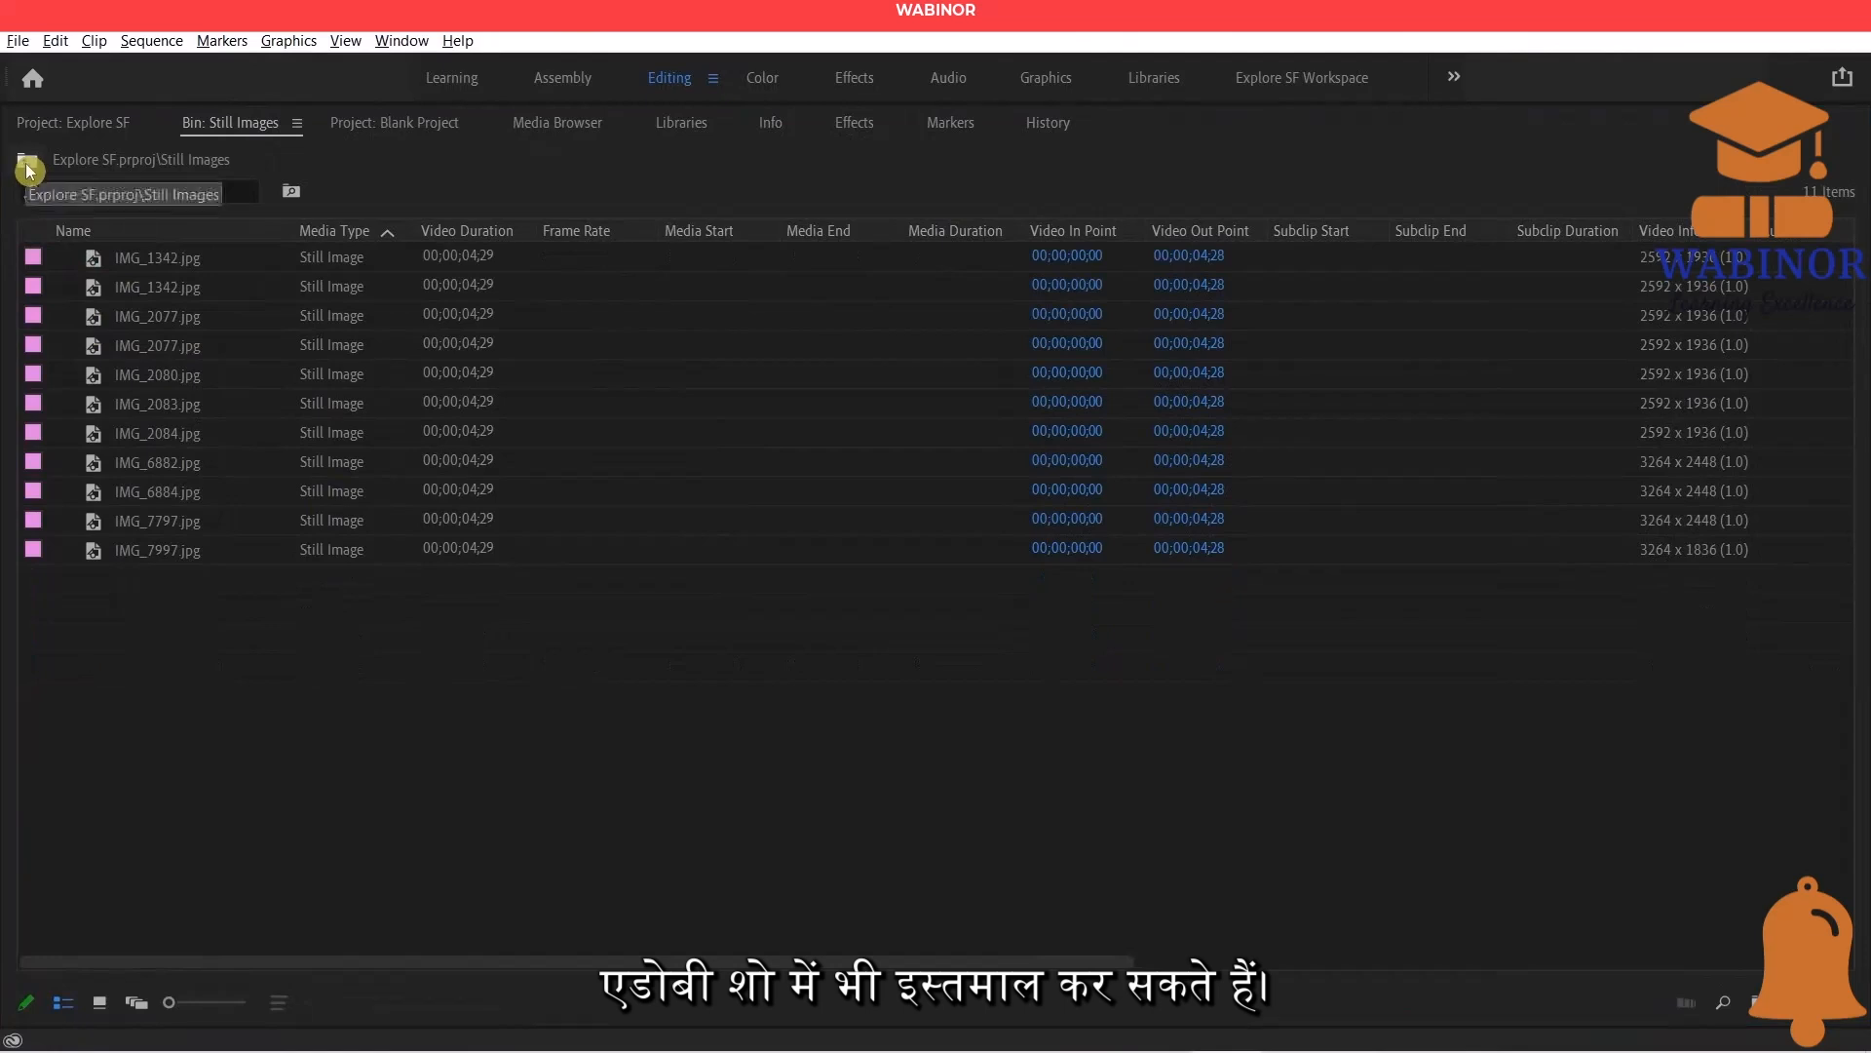
pyautogui.click(27, 162)
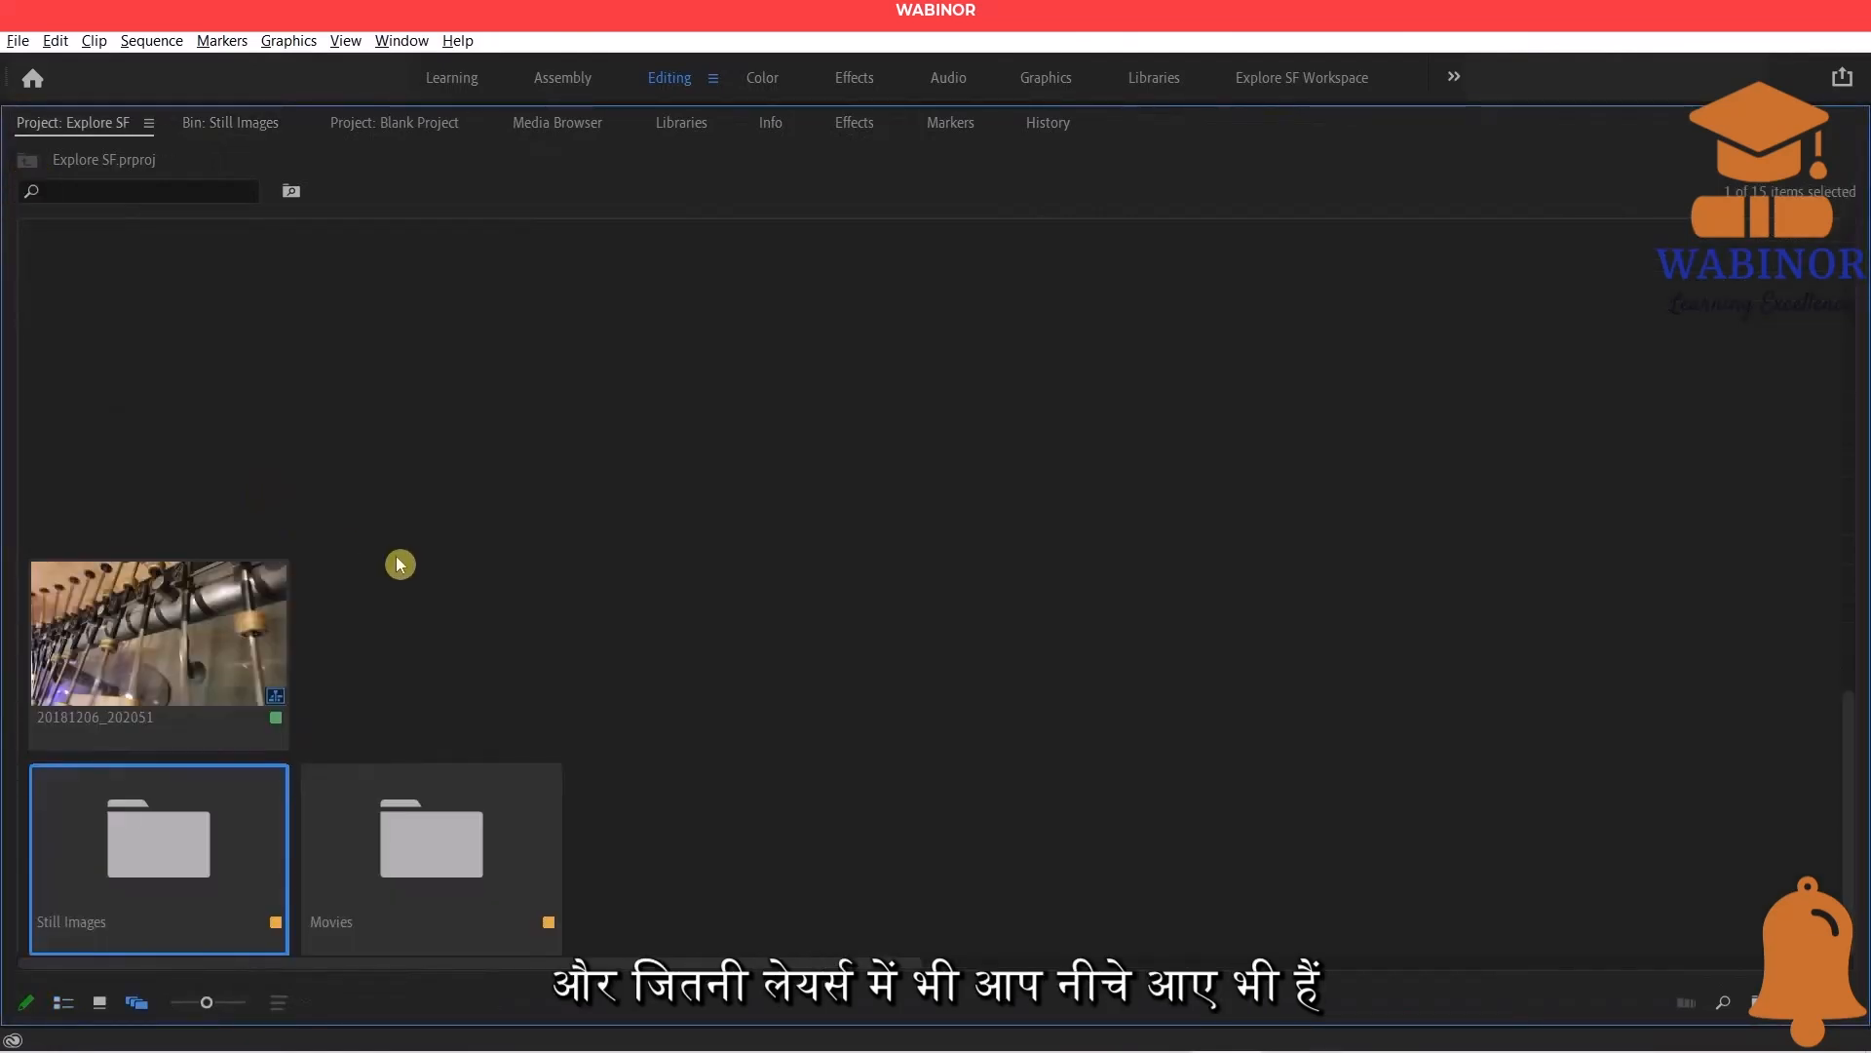
# Show the project root in List View and collapse the Still Images bin.
pyautogui.click(64, 1002)
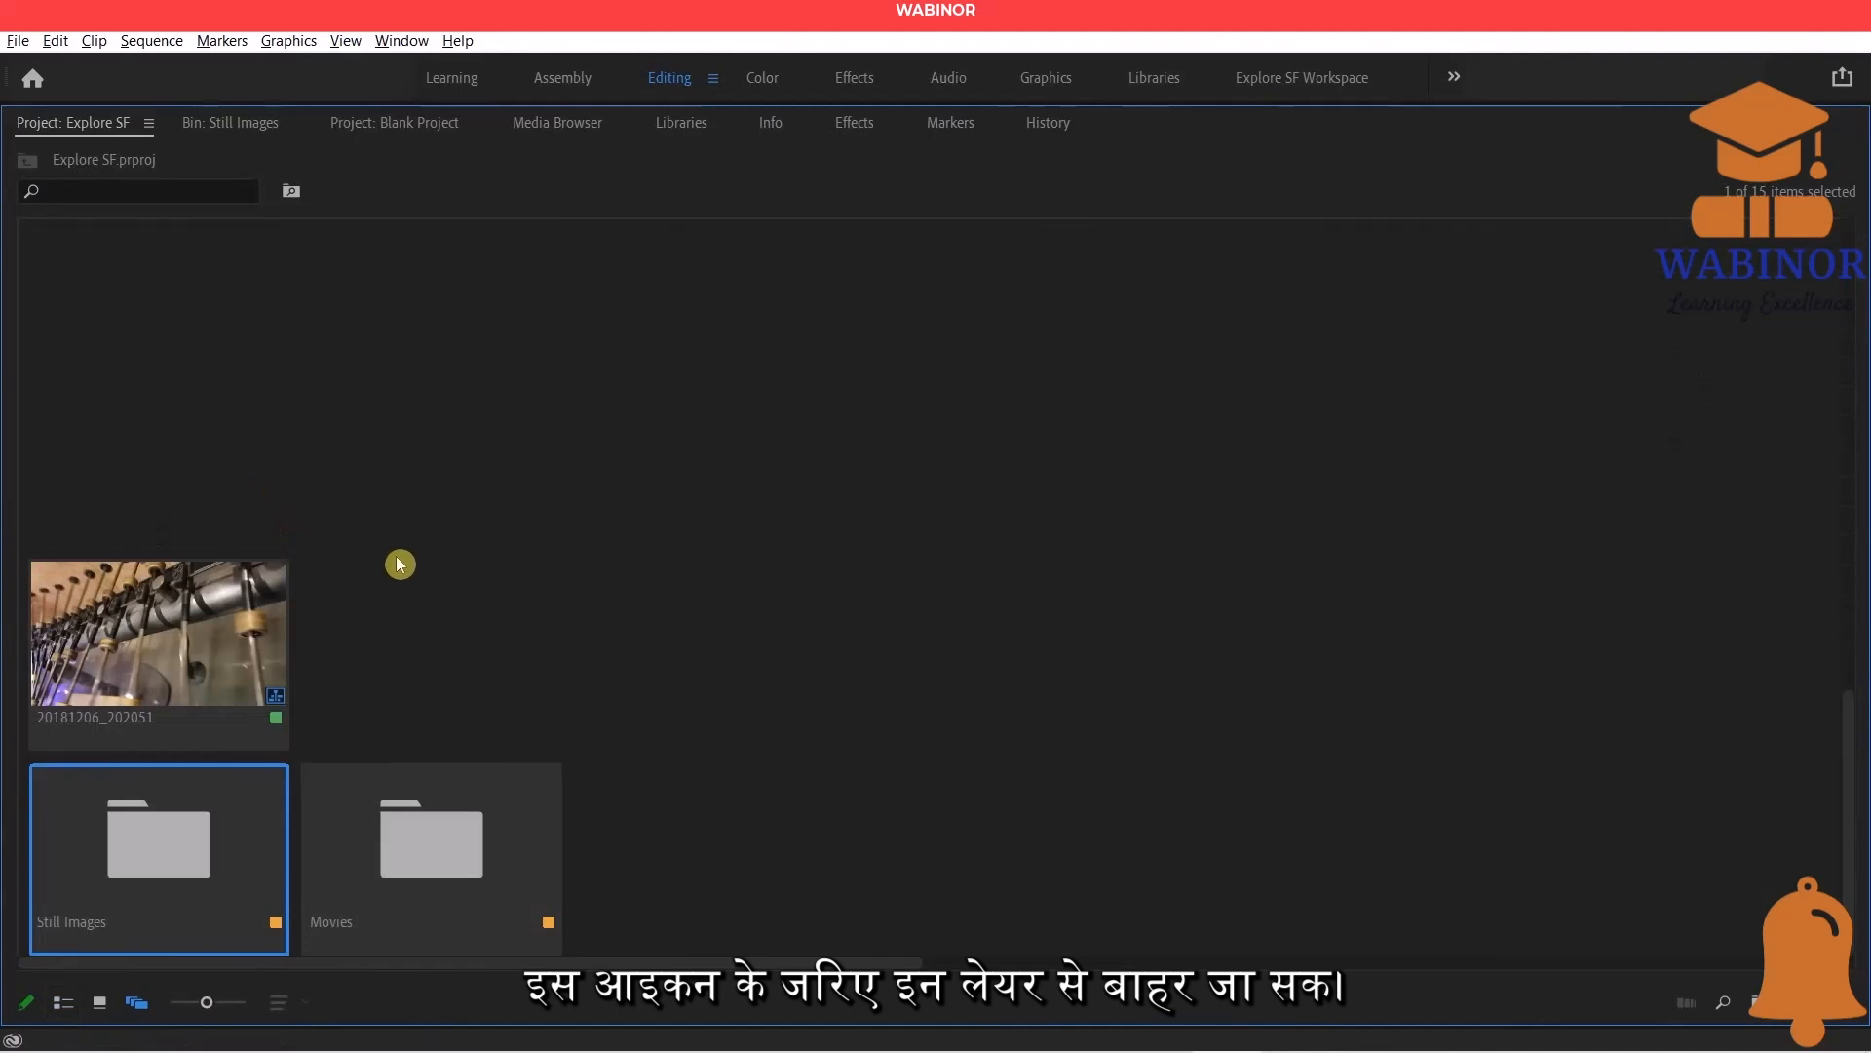
pyautogui.click(70, 1010)
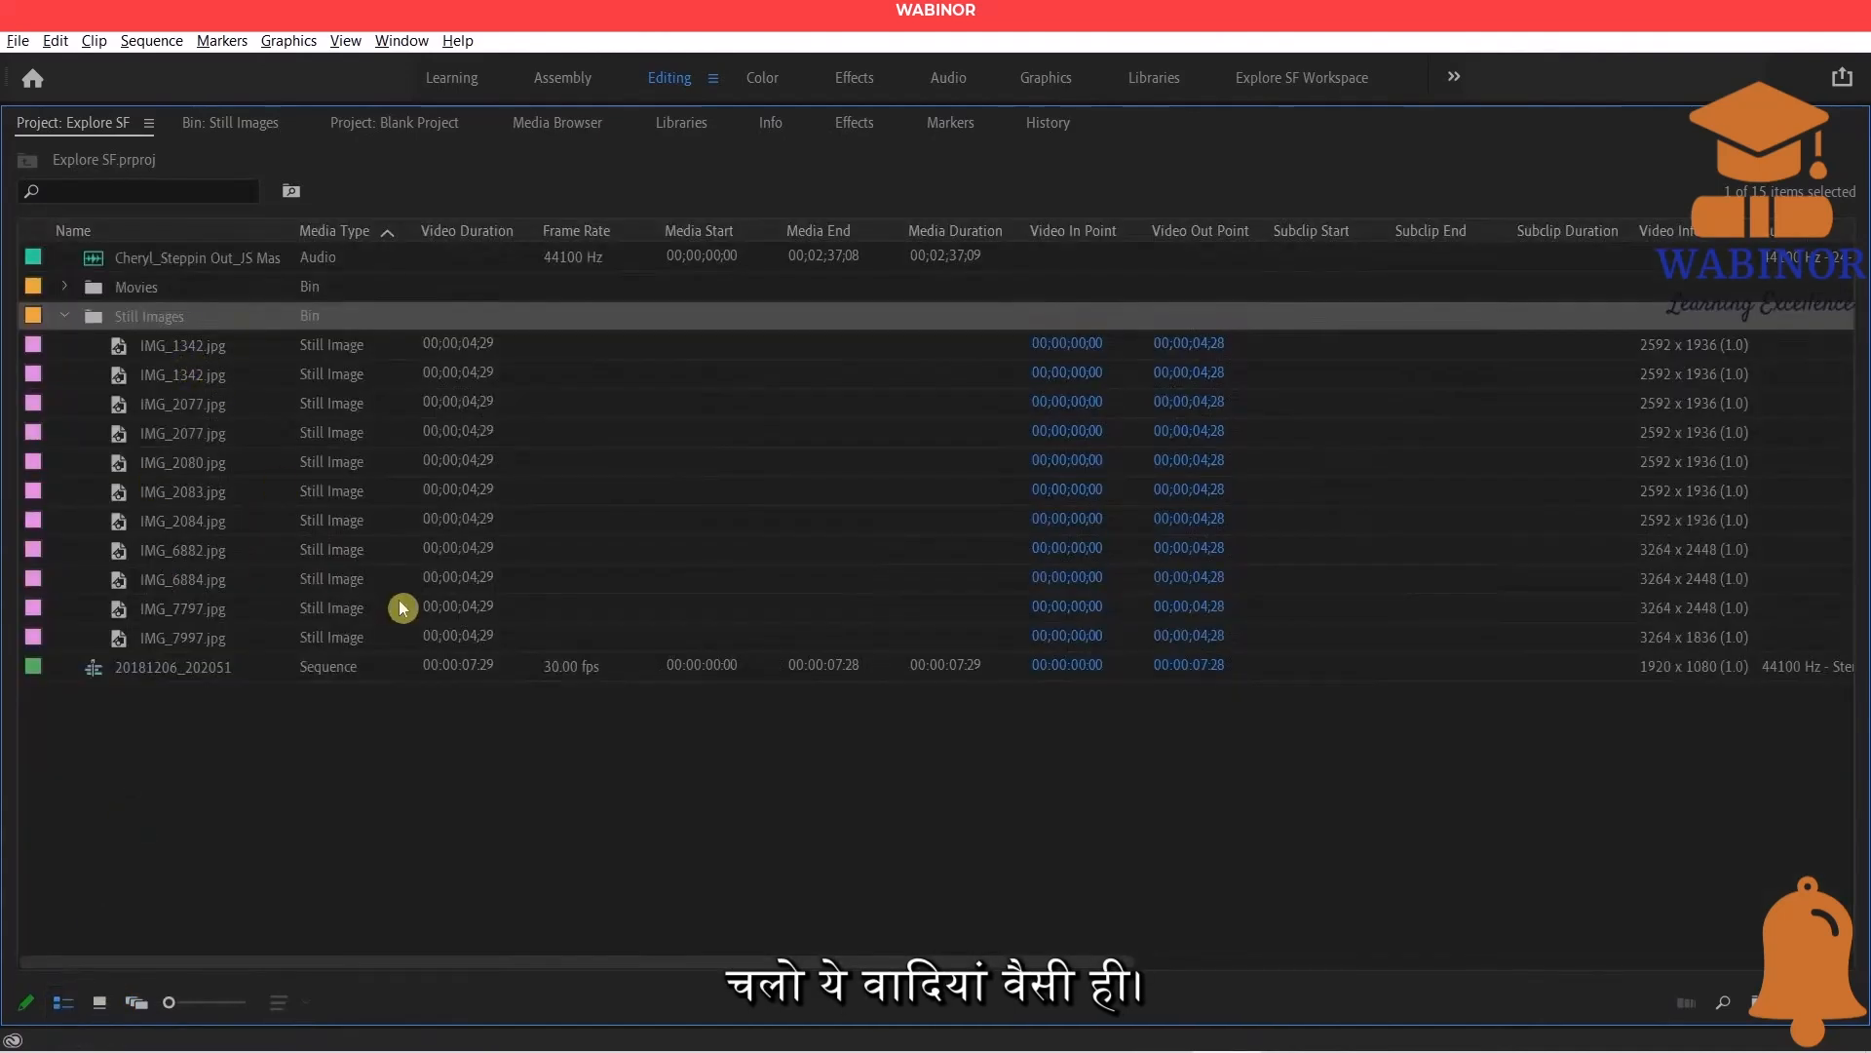
pyautogui.click(64, 316)
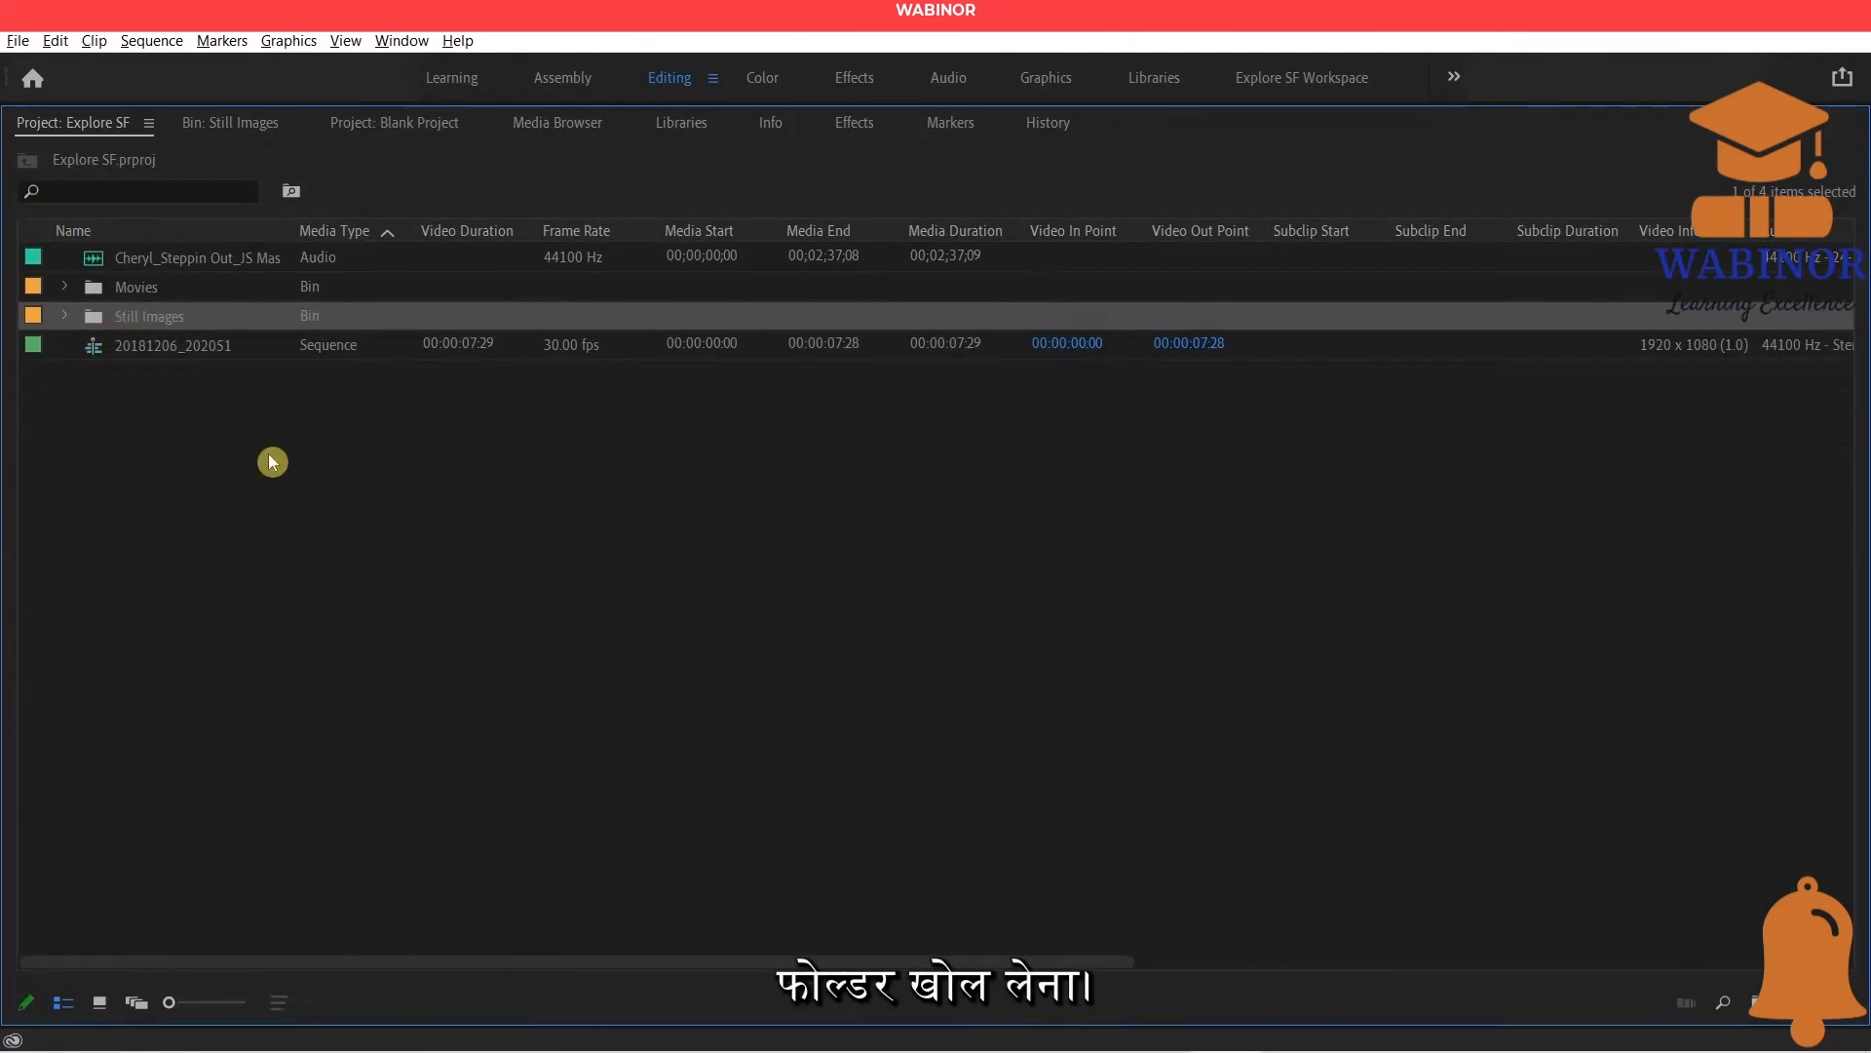
# Turn on the Preview Area for 20181206_202051.mp4 in the Movies bin and play the clip's preview.
pyautogui.click(66, 286)
pyautogui.click(164, 316)
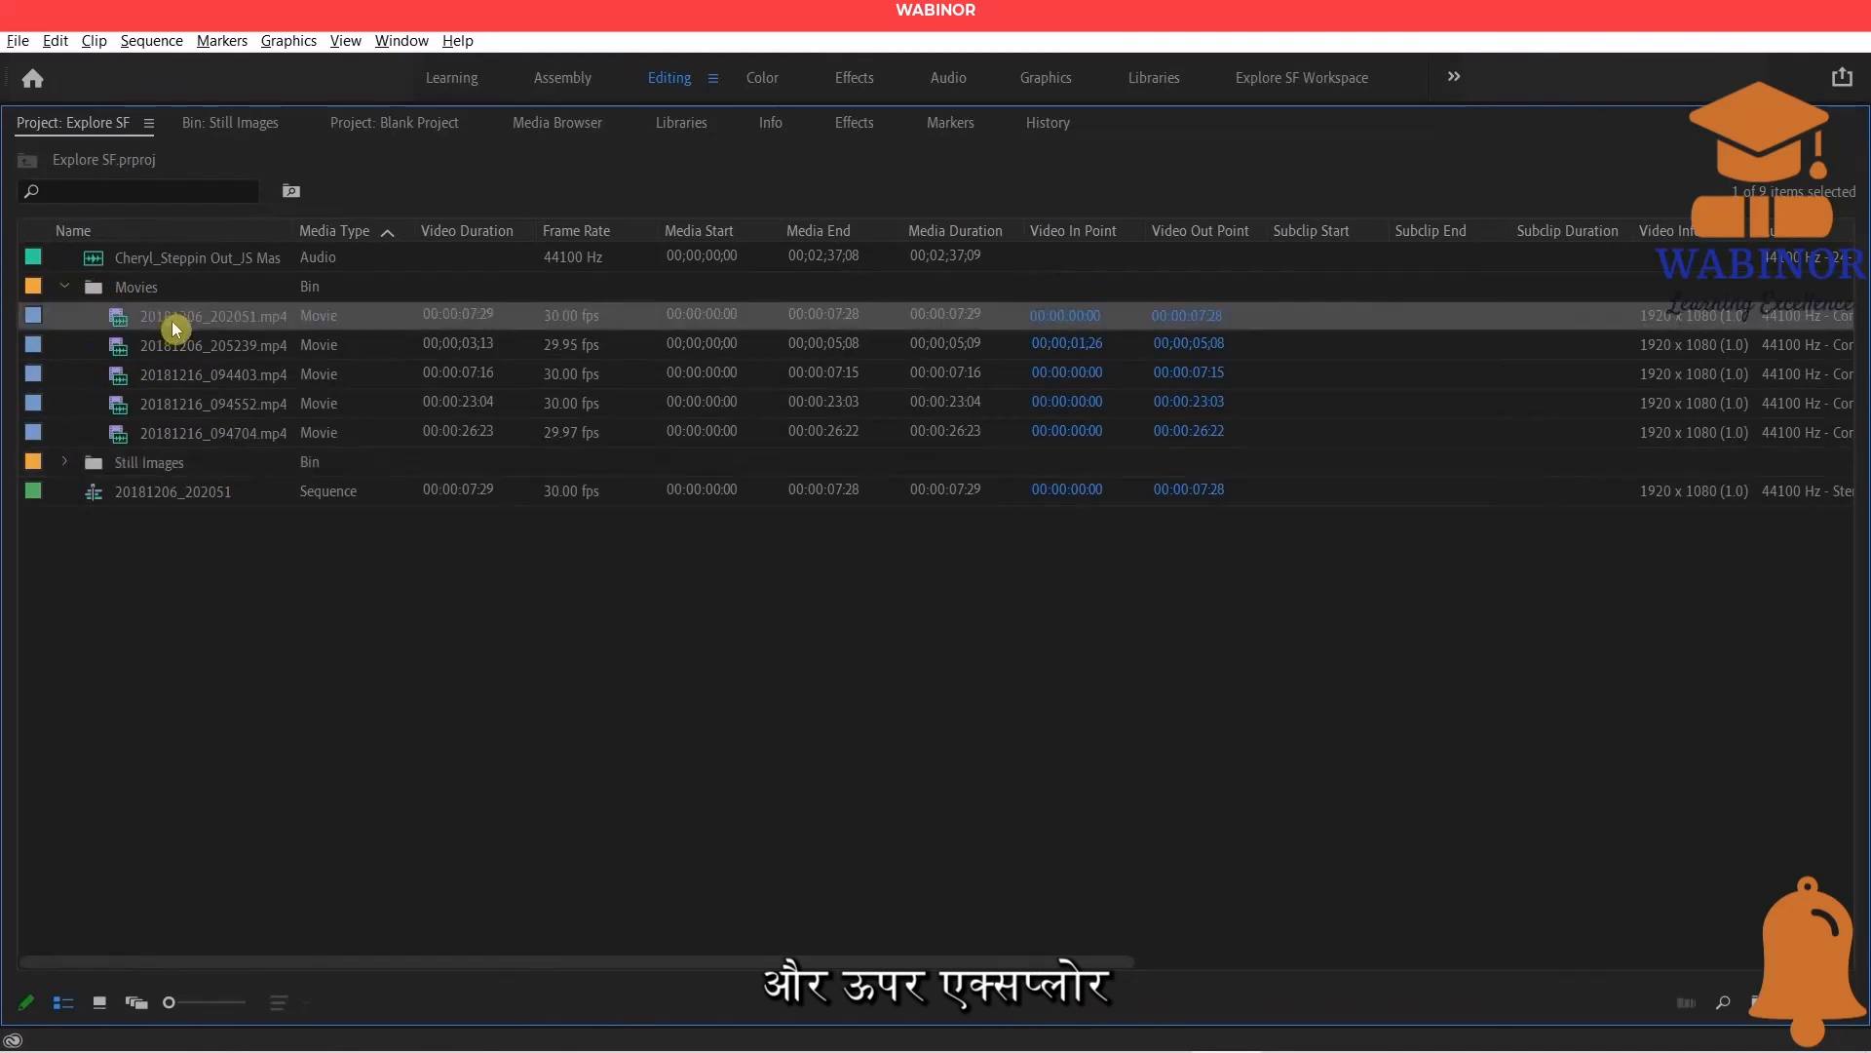
pyautogui.click(149, 123)
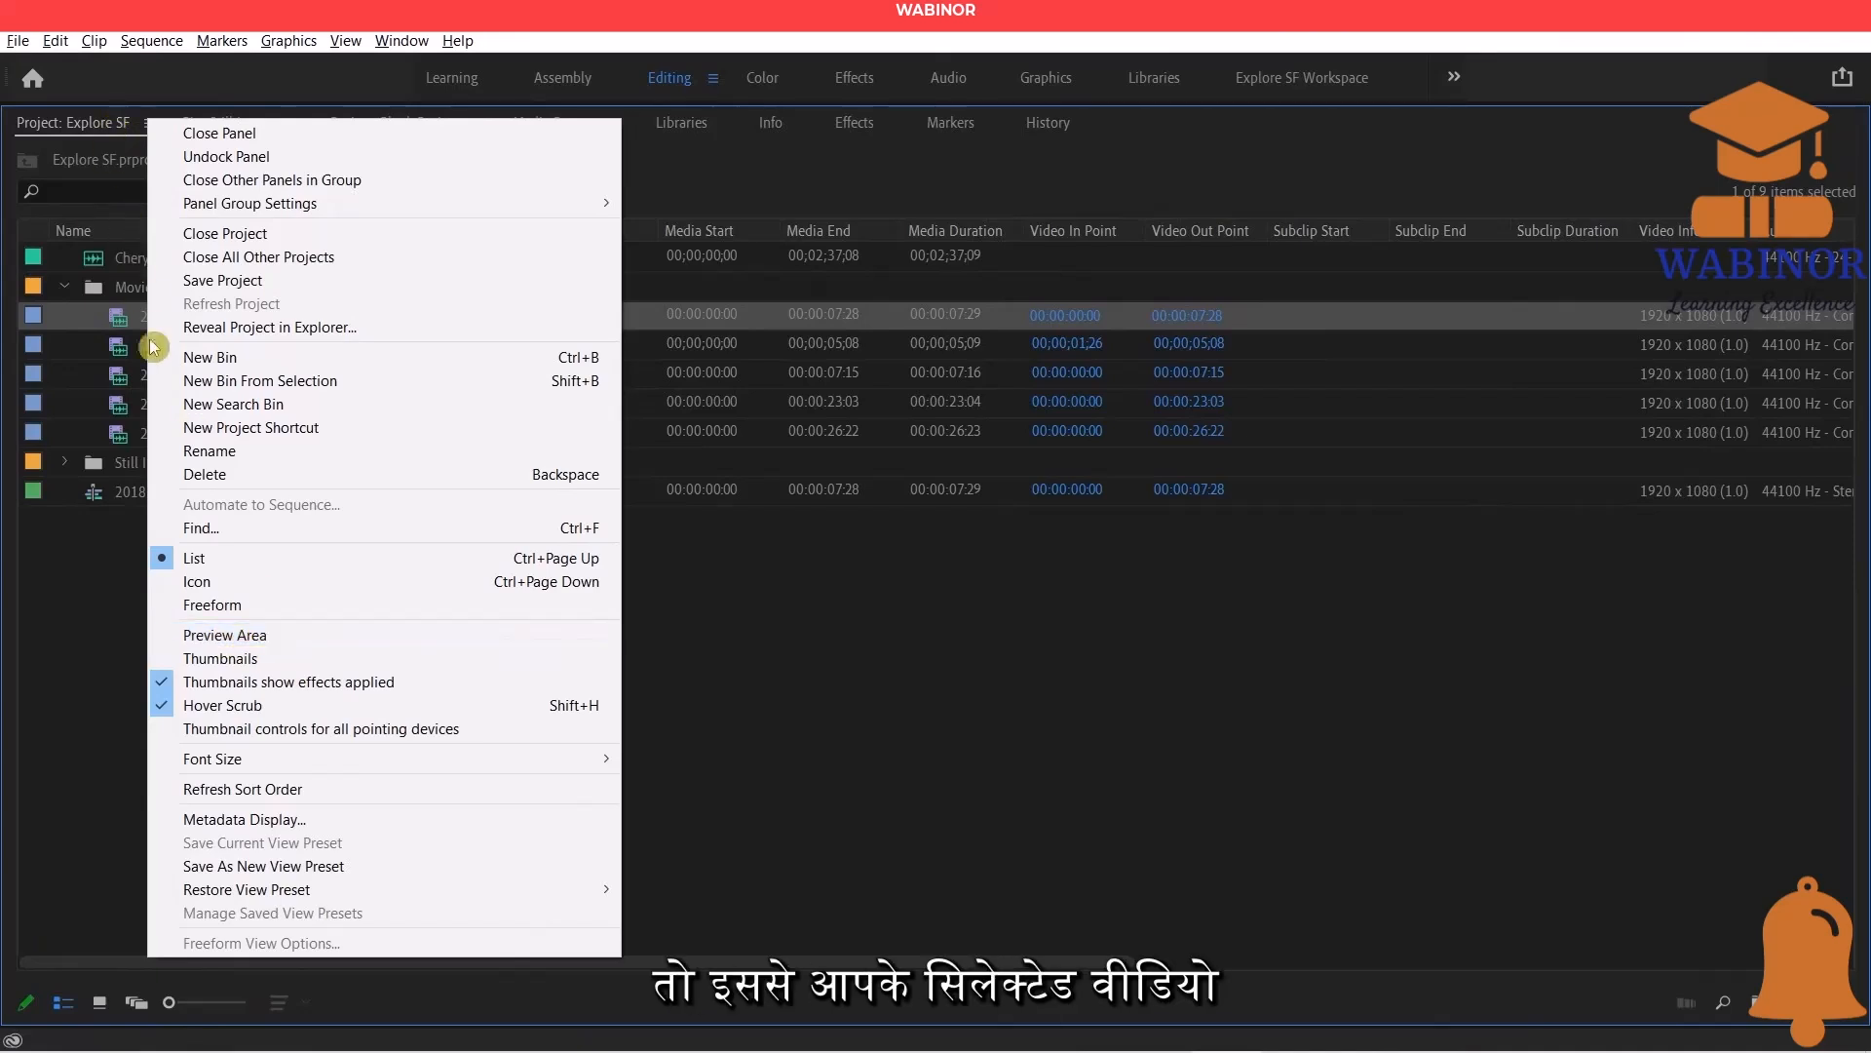
pyautogui.click(214, 631)
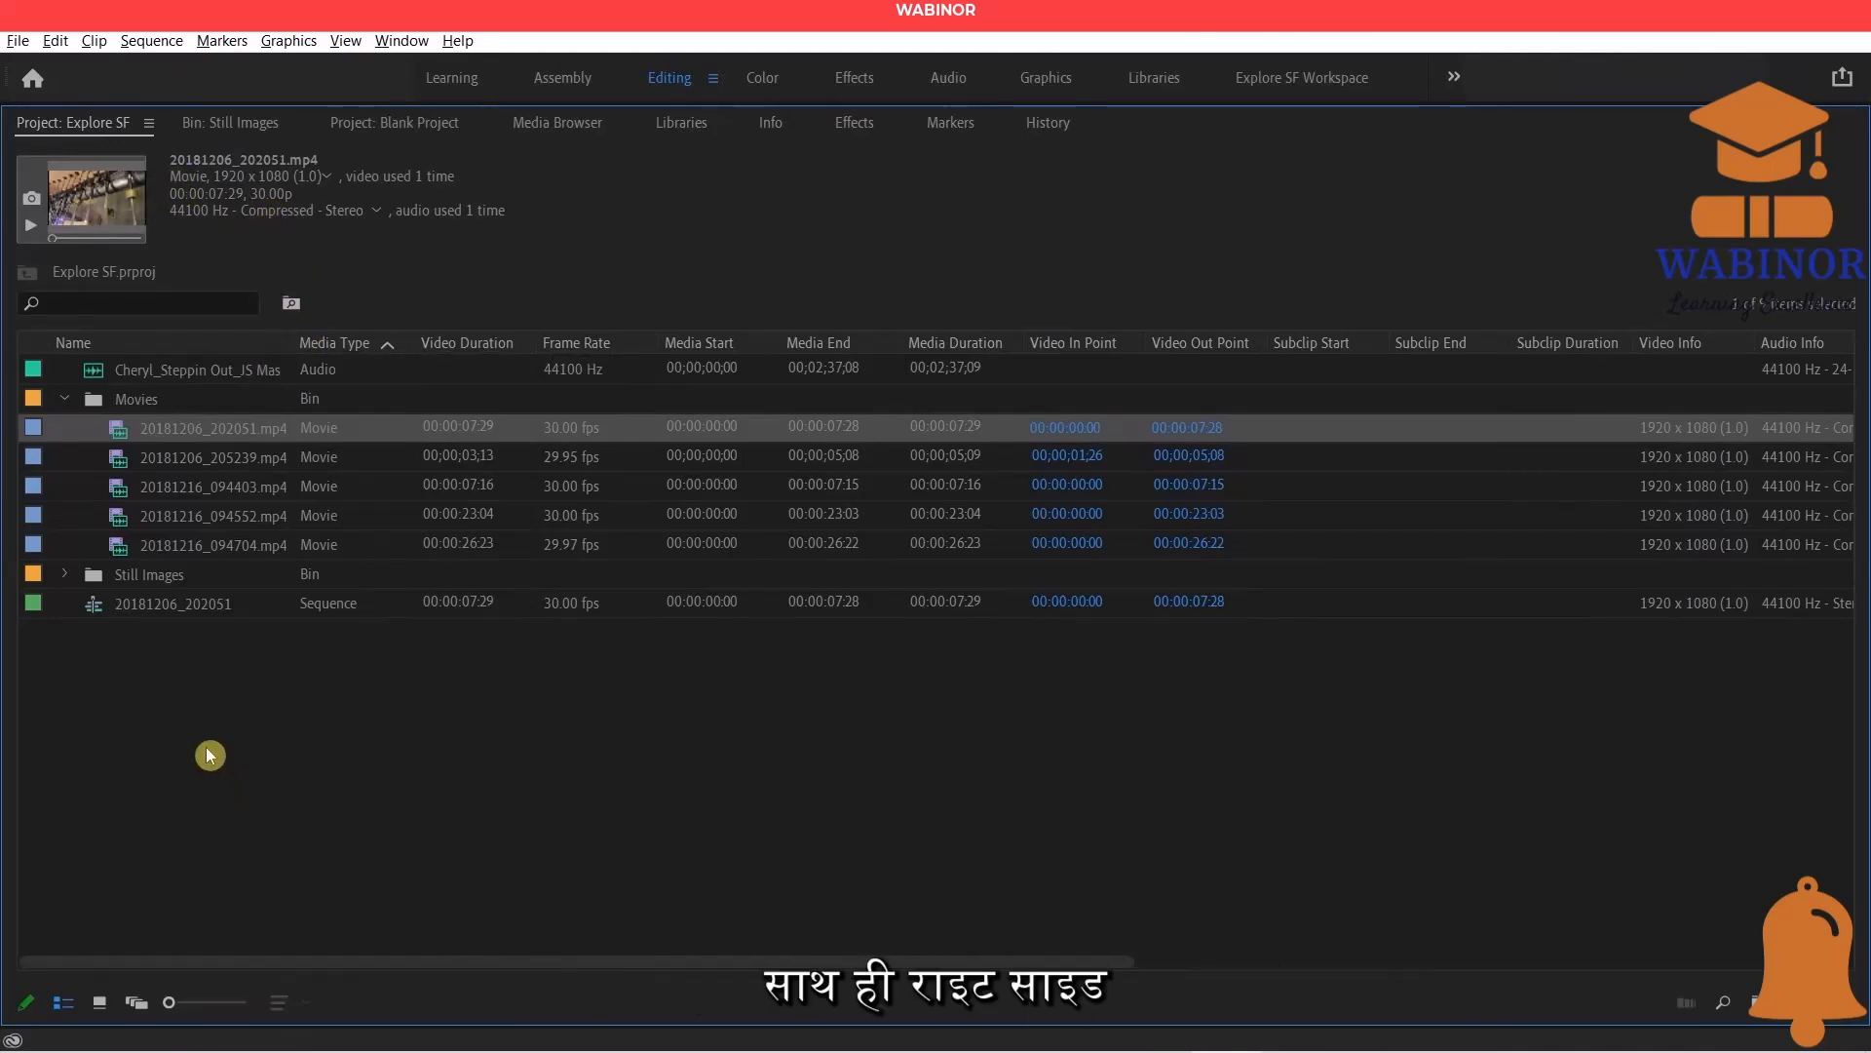
pyautogui.click(34, 232)
pyautogui.click(33, 232)
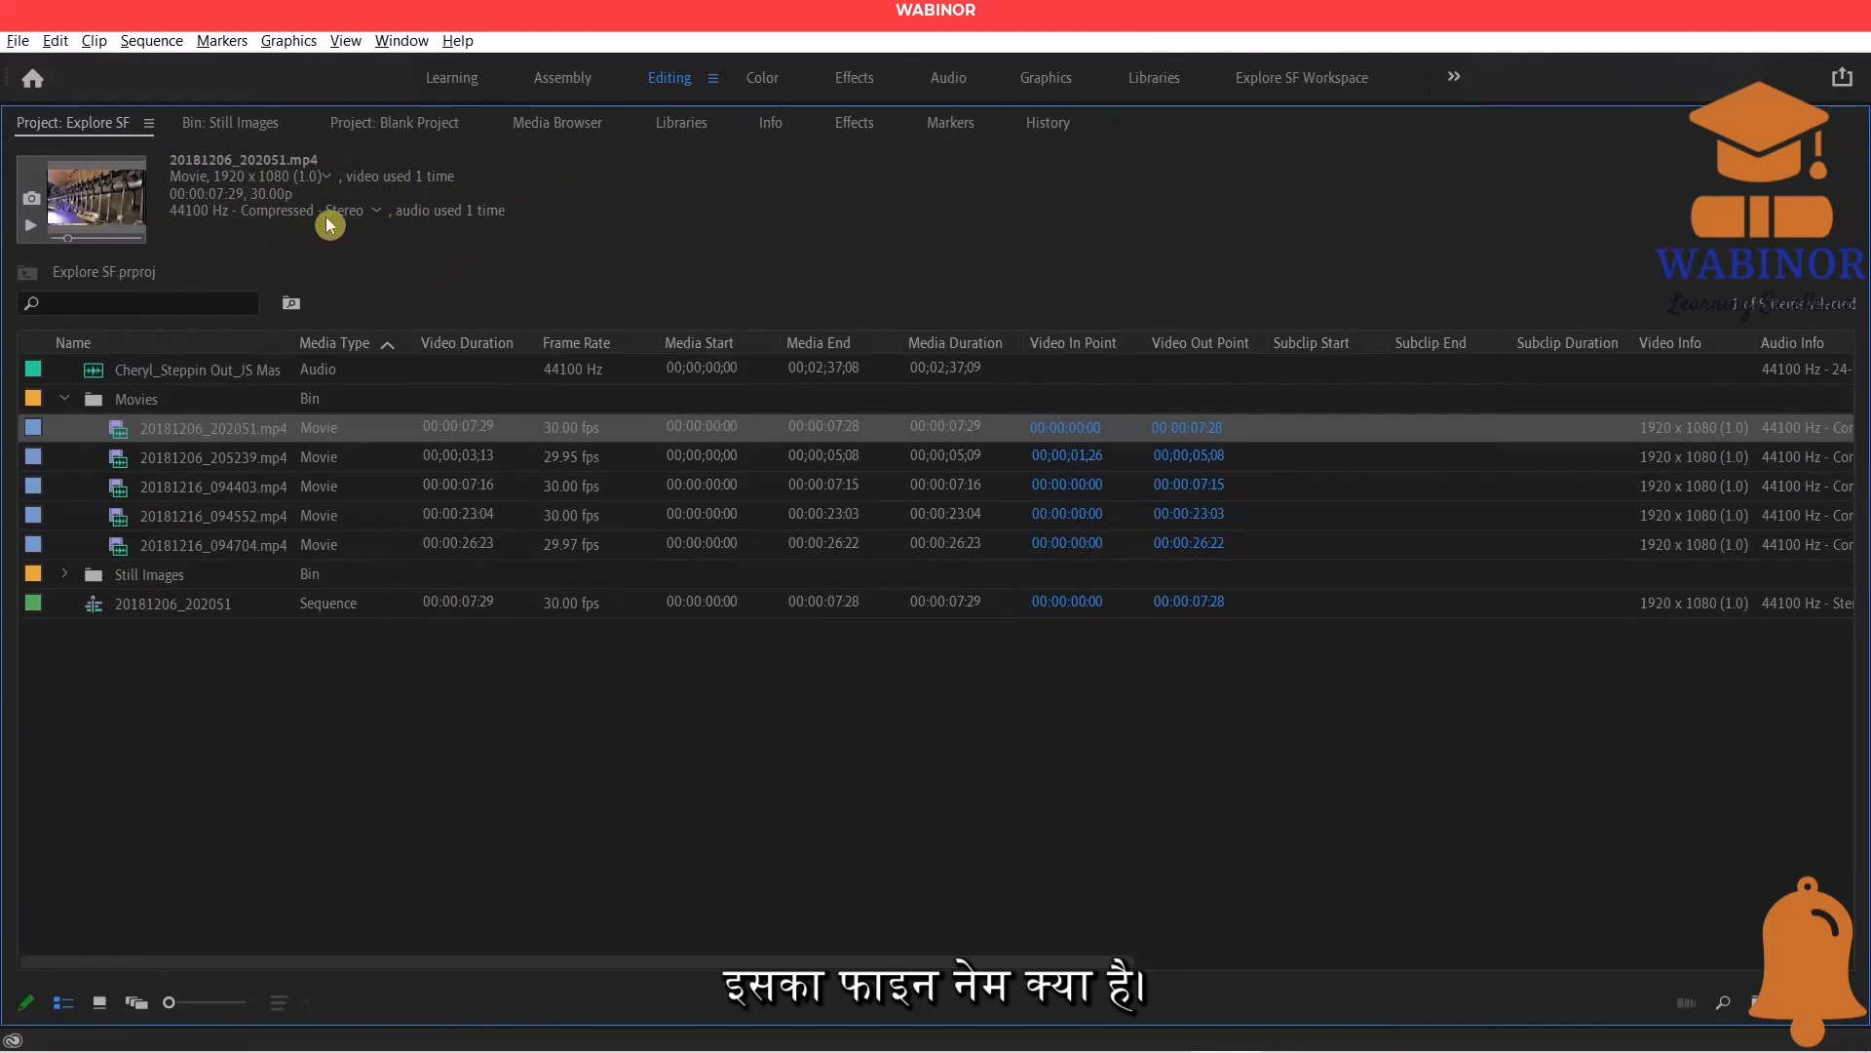
# Switch the project root to Icon View and select the 20181206_202051 sequence to show it in the Preview Area.
pyautogui.click(105, 1004)
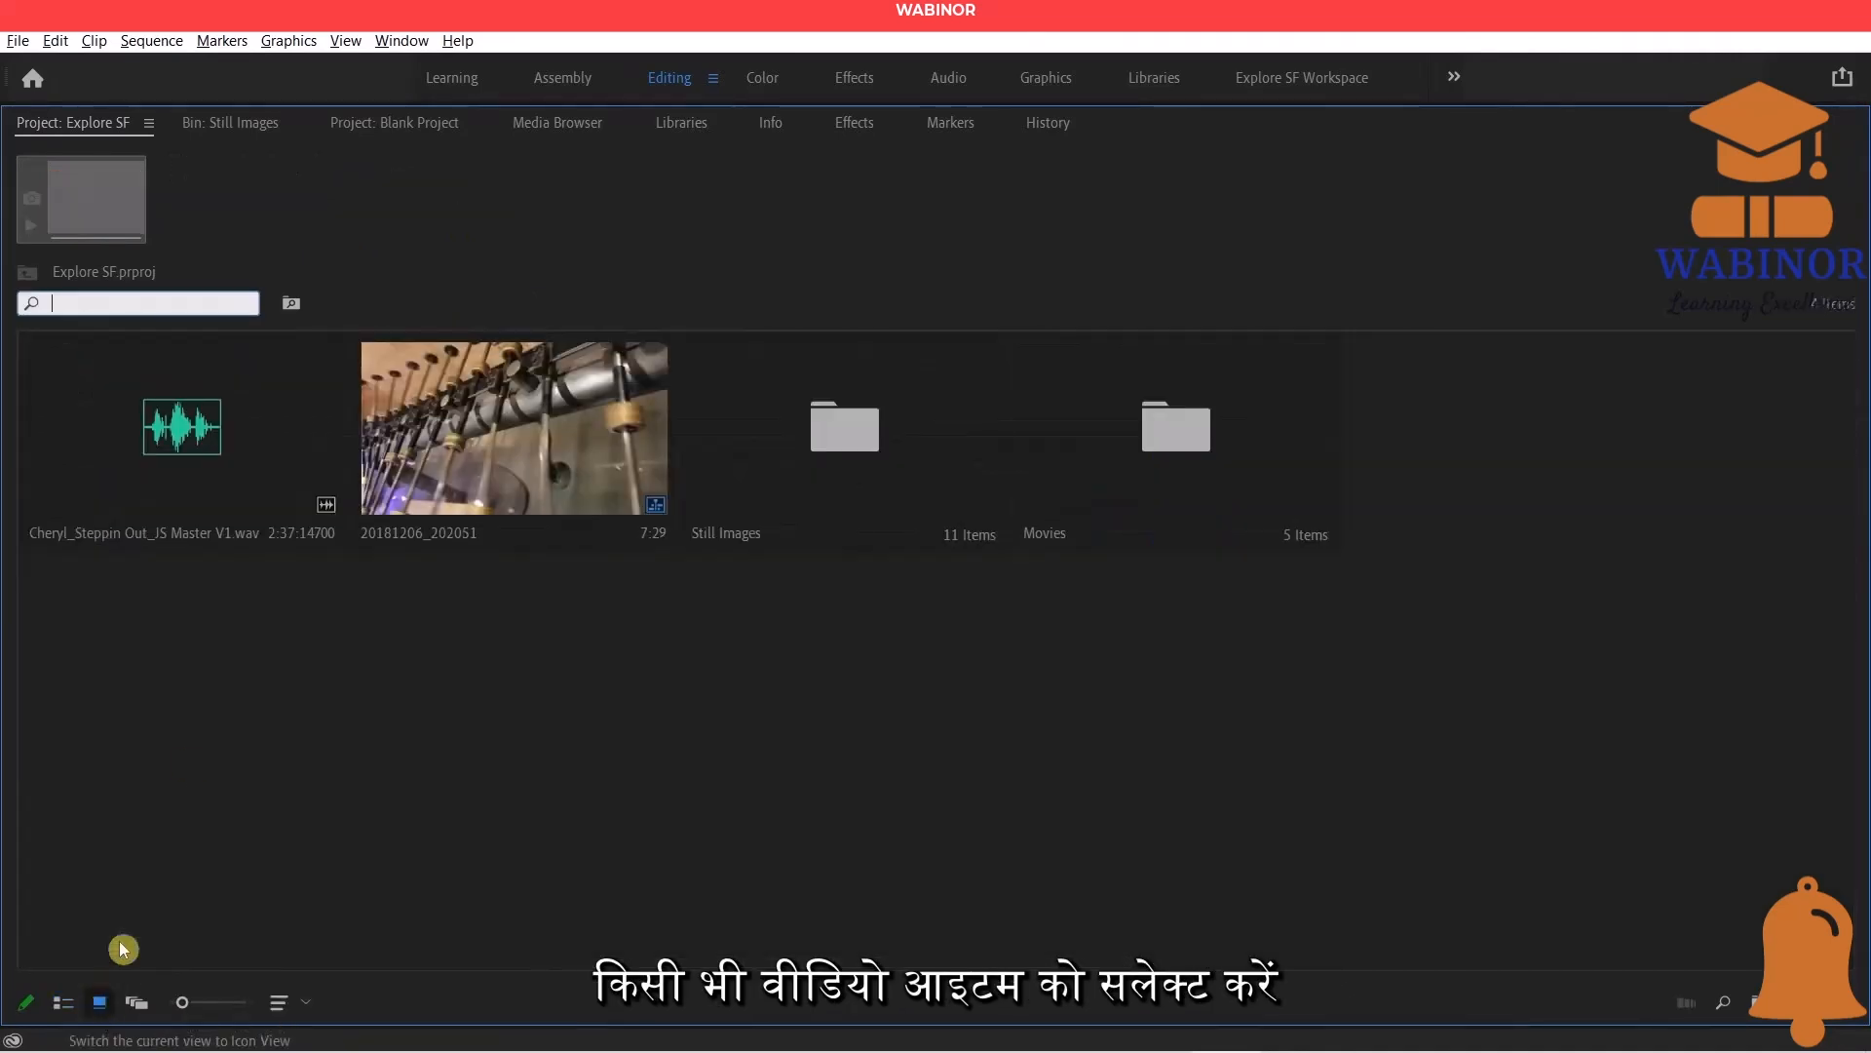
pyautogui.click(440, 446)
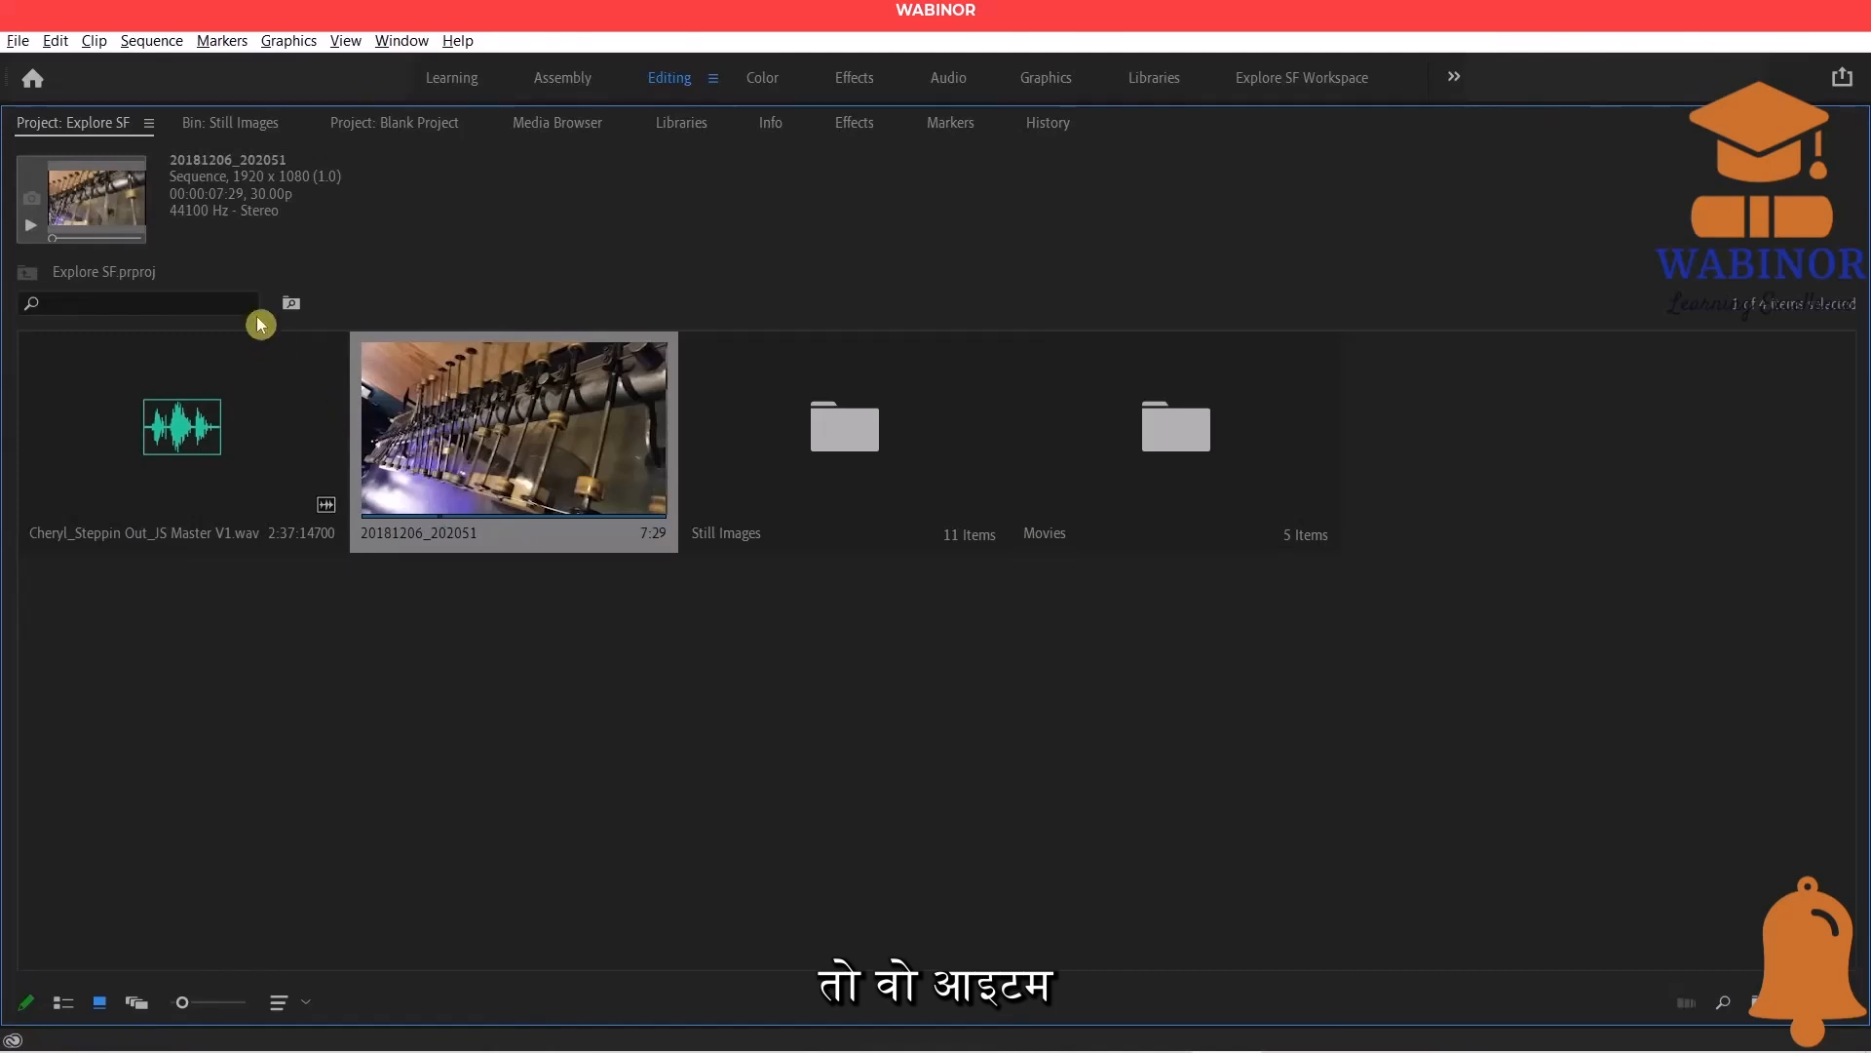
pyautogui.click(827, 448)
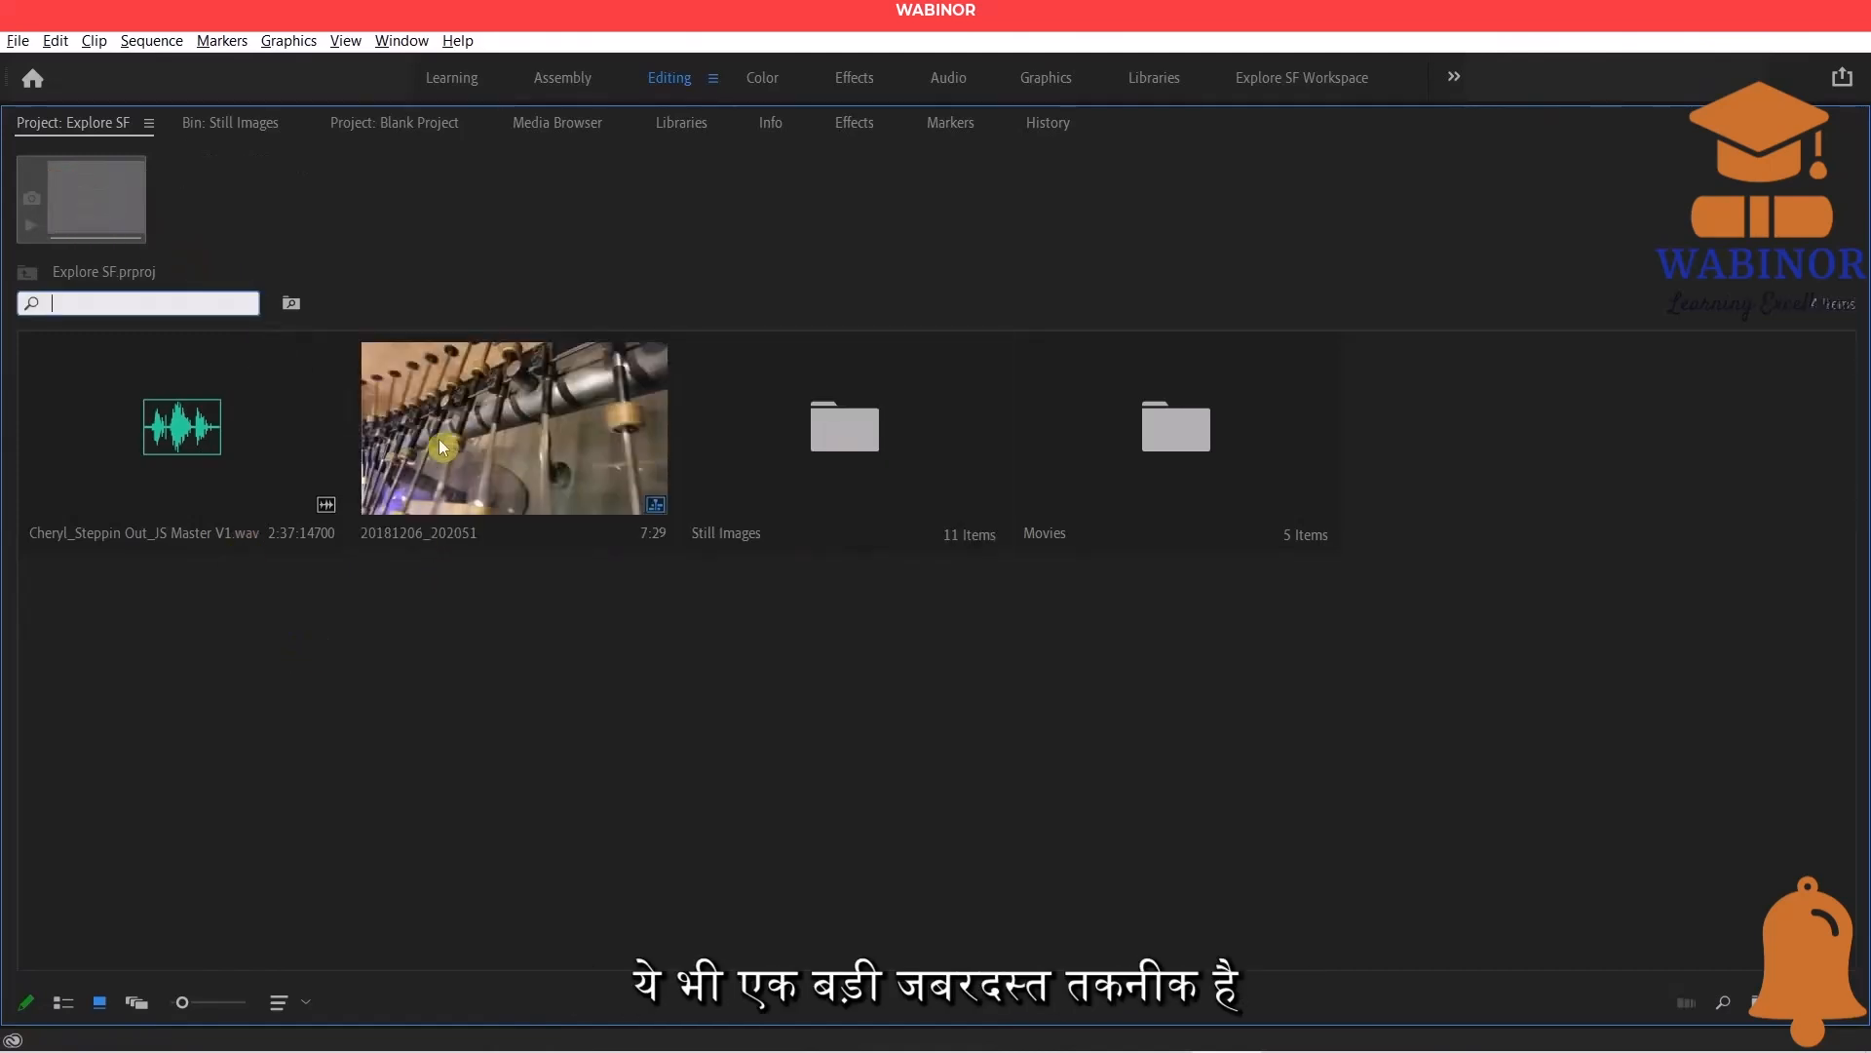
pyautogui.click(441, 447)
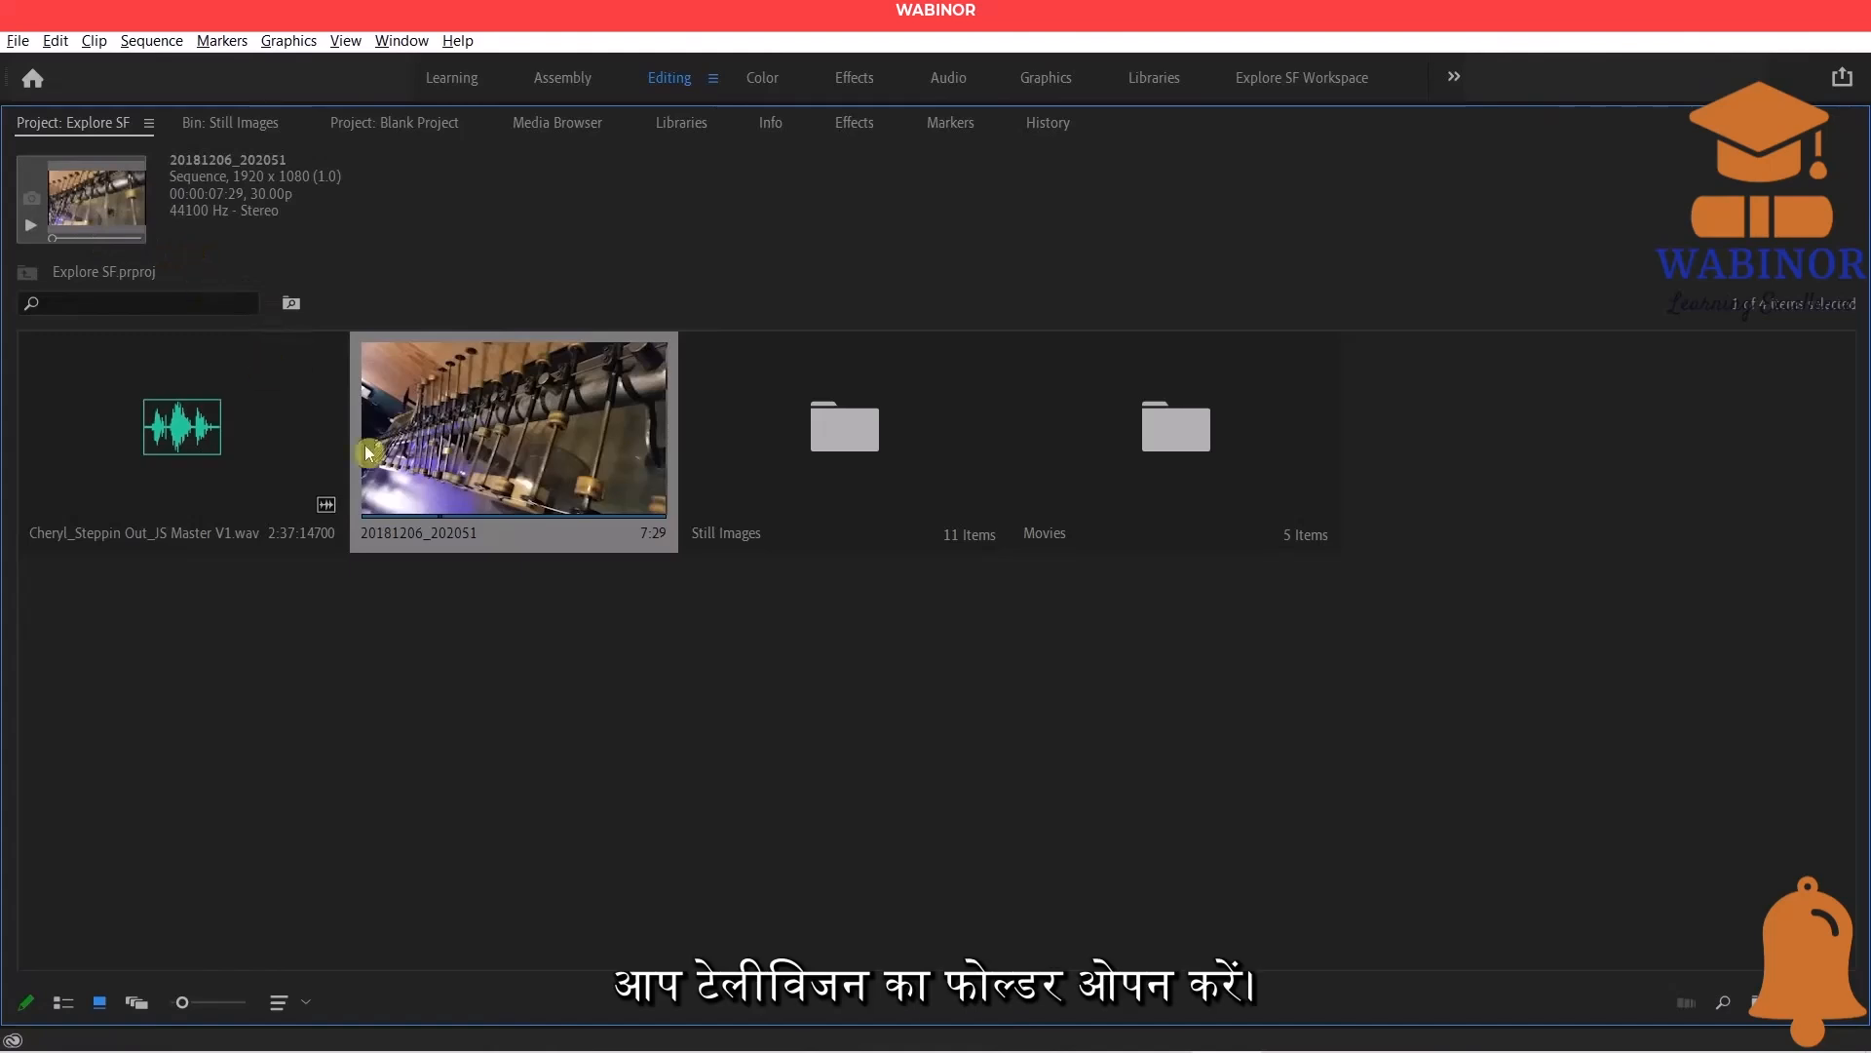
# Open the Still Images bin, select the first IMG_2077.jpg and turn on the bin's Preview Area.
pyautogui.doubleClick(831, 455)
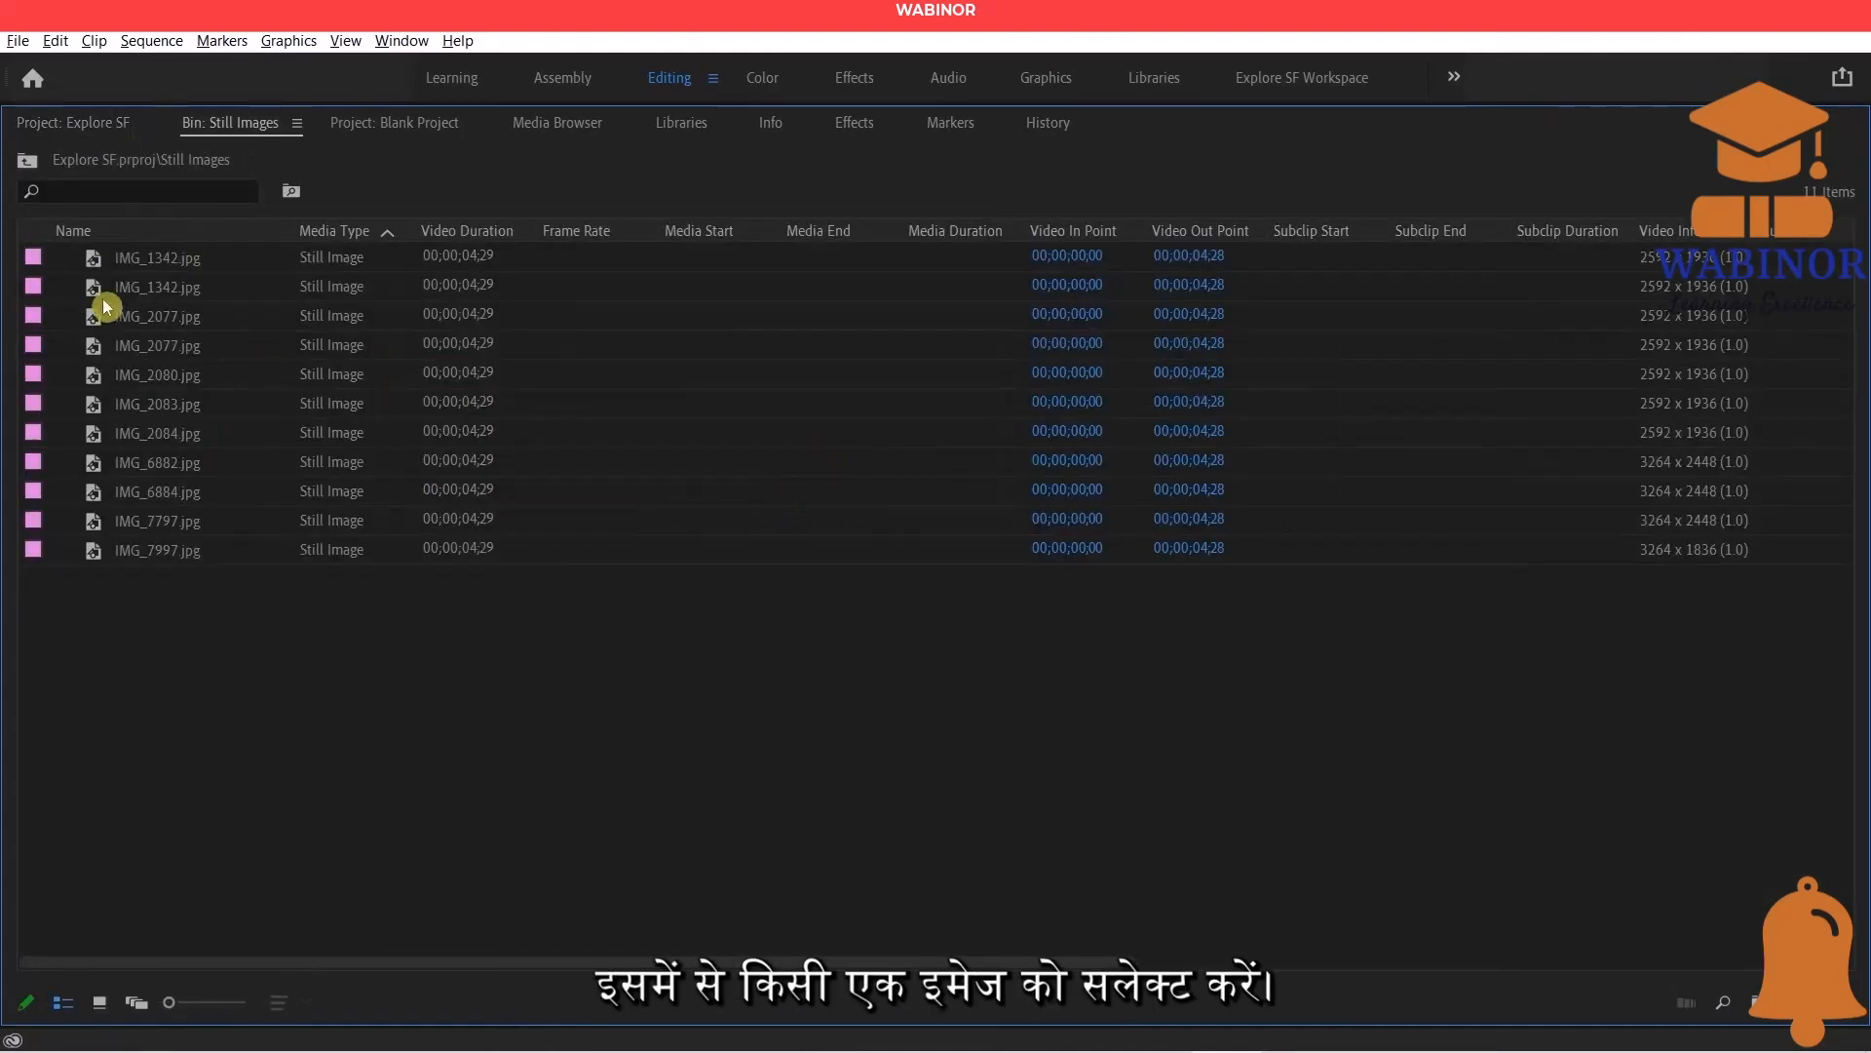
pyautogui.click(127, 314)
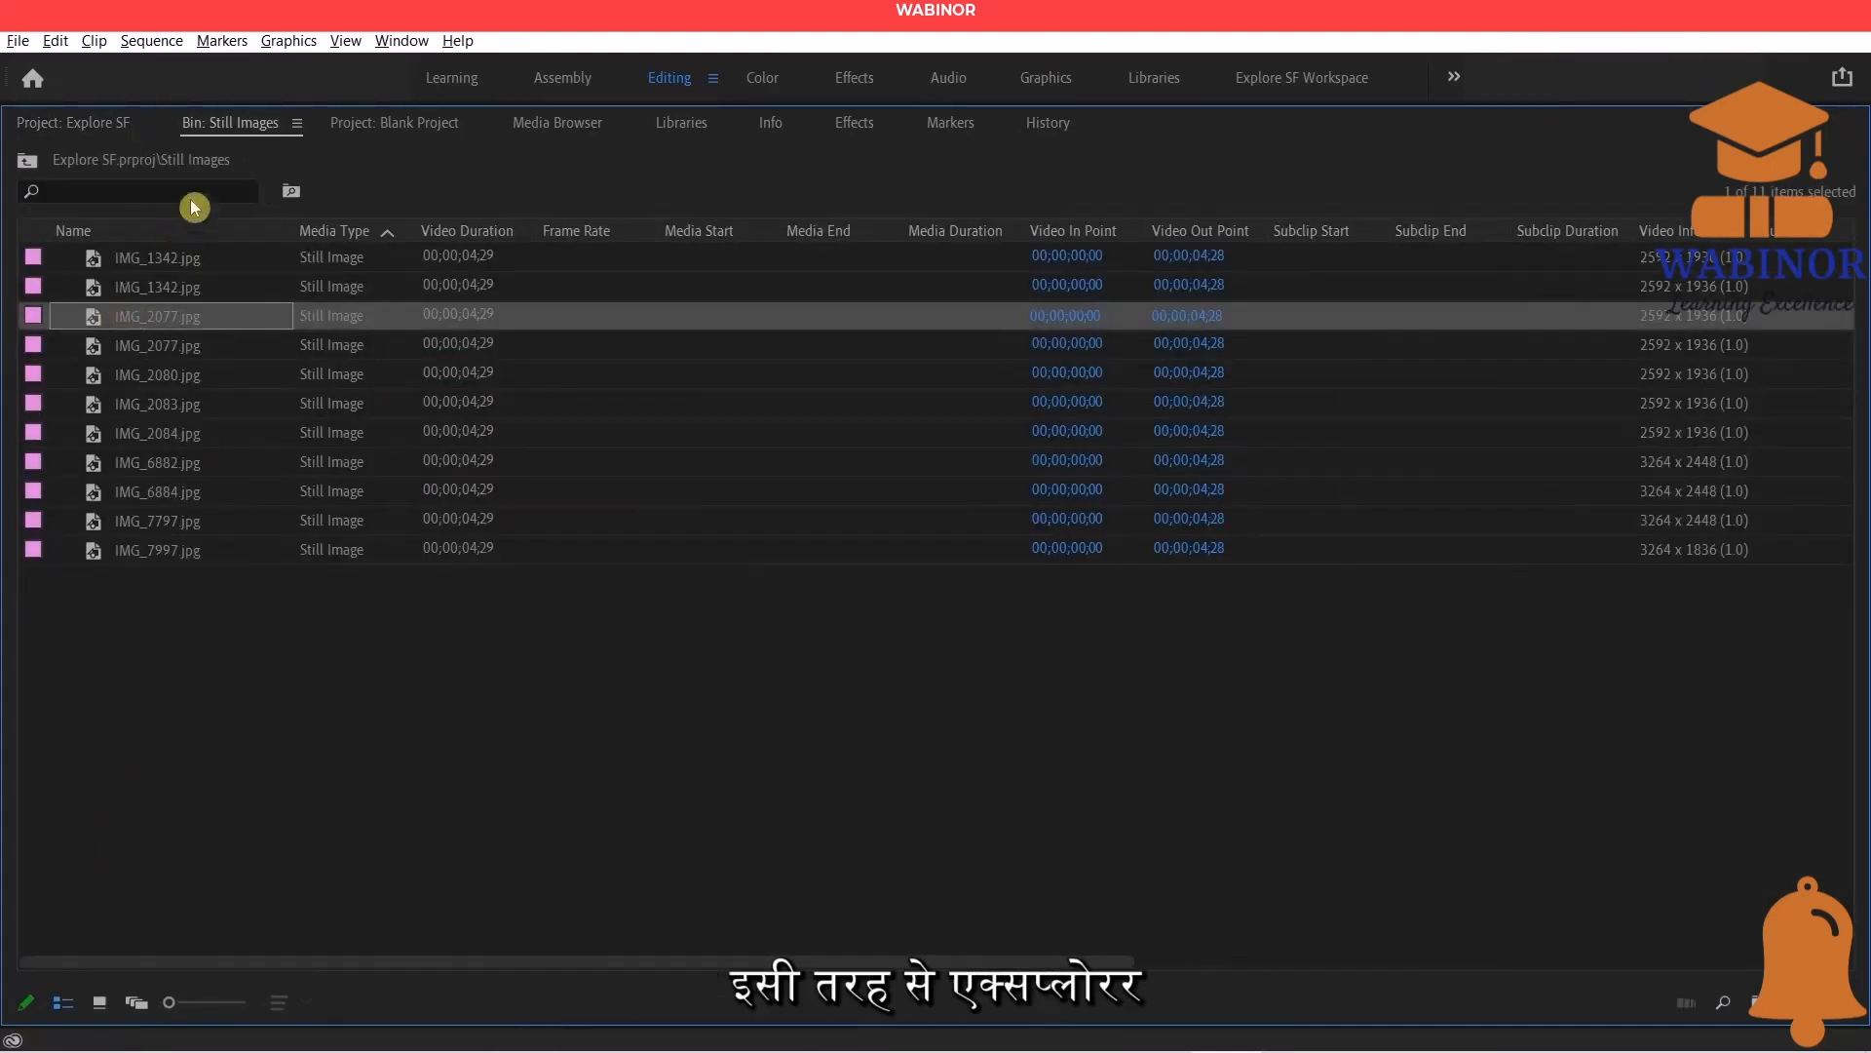
pyautogui.click(293, 125)
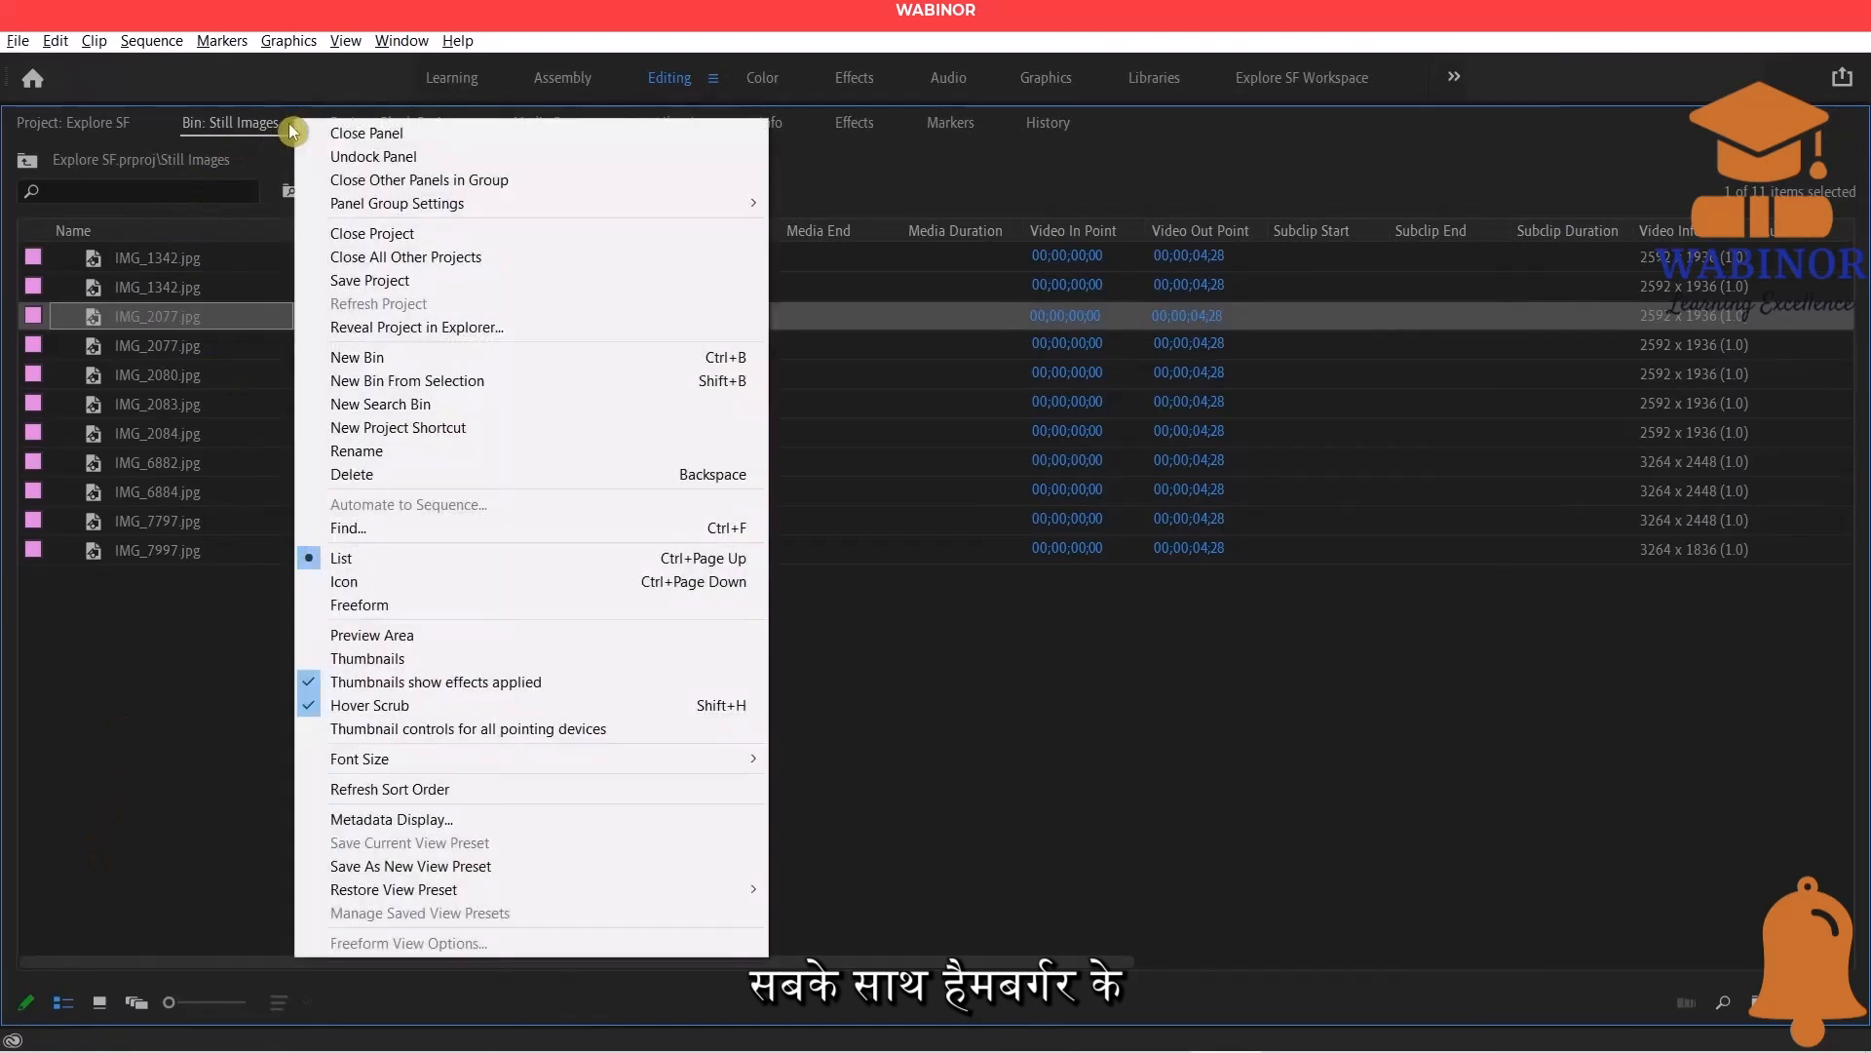
pyautogui.click(397, 640)
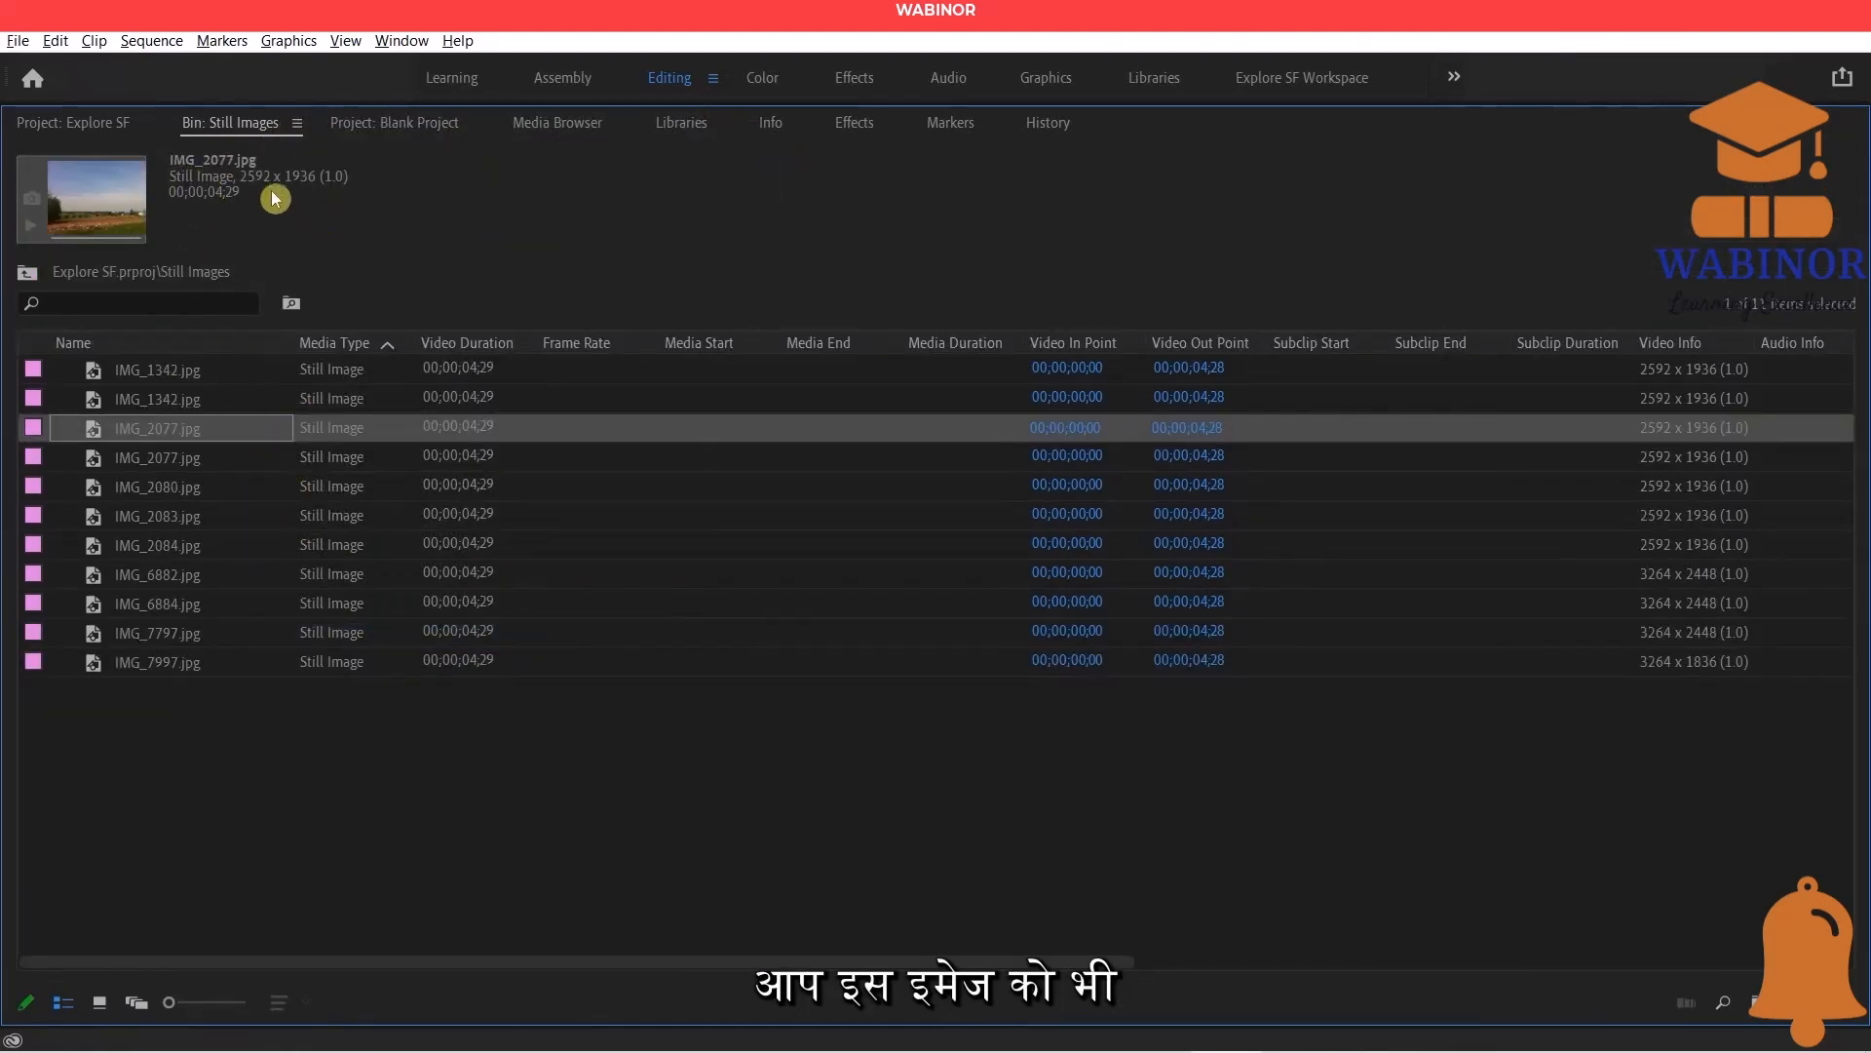
# Preview several stills and their details one after another in the Still Images bin, ending on the second IMG_2077.jpg.
pyautogui.click(127, 485)
pyautogui.click(166, 574)
pyautogui.click(172, 624)
pyautogui.press('Up')
pyautogui.press('Up')
pyautogui.press('Up')
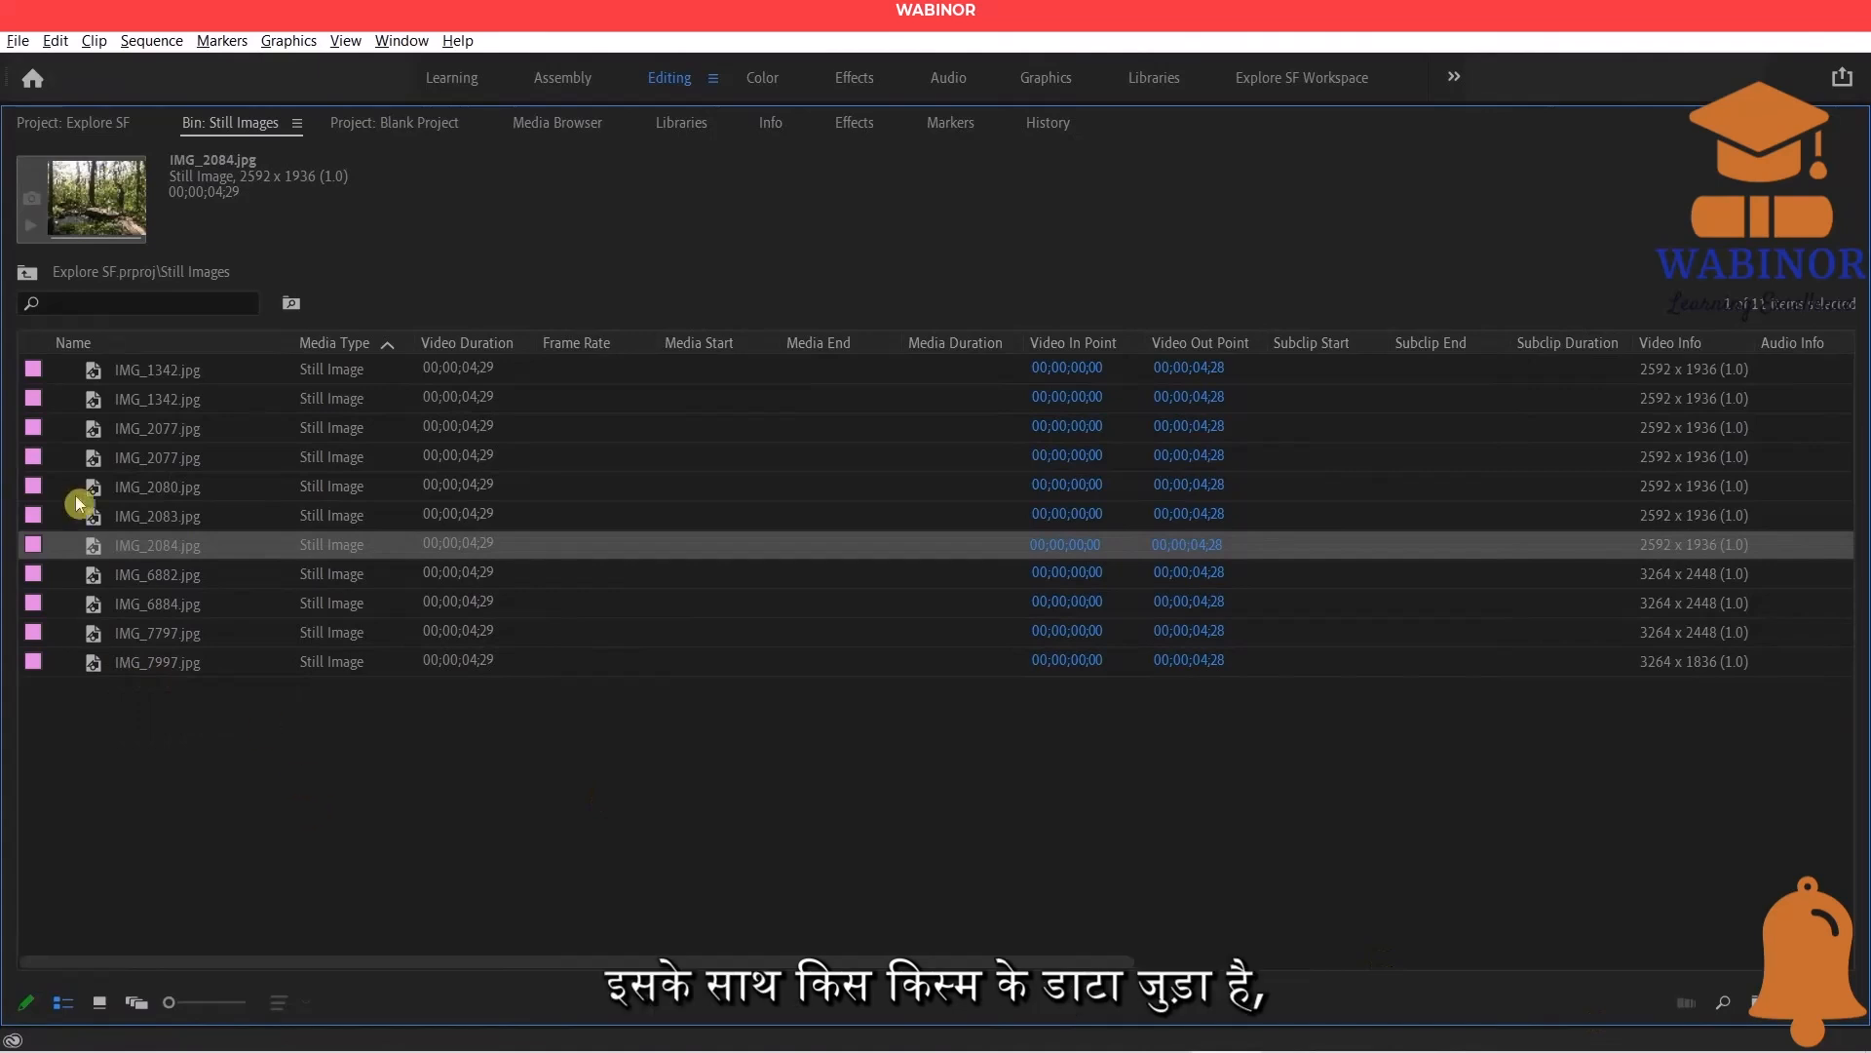
pyautogui.click(114, 453)
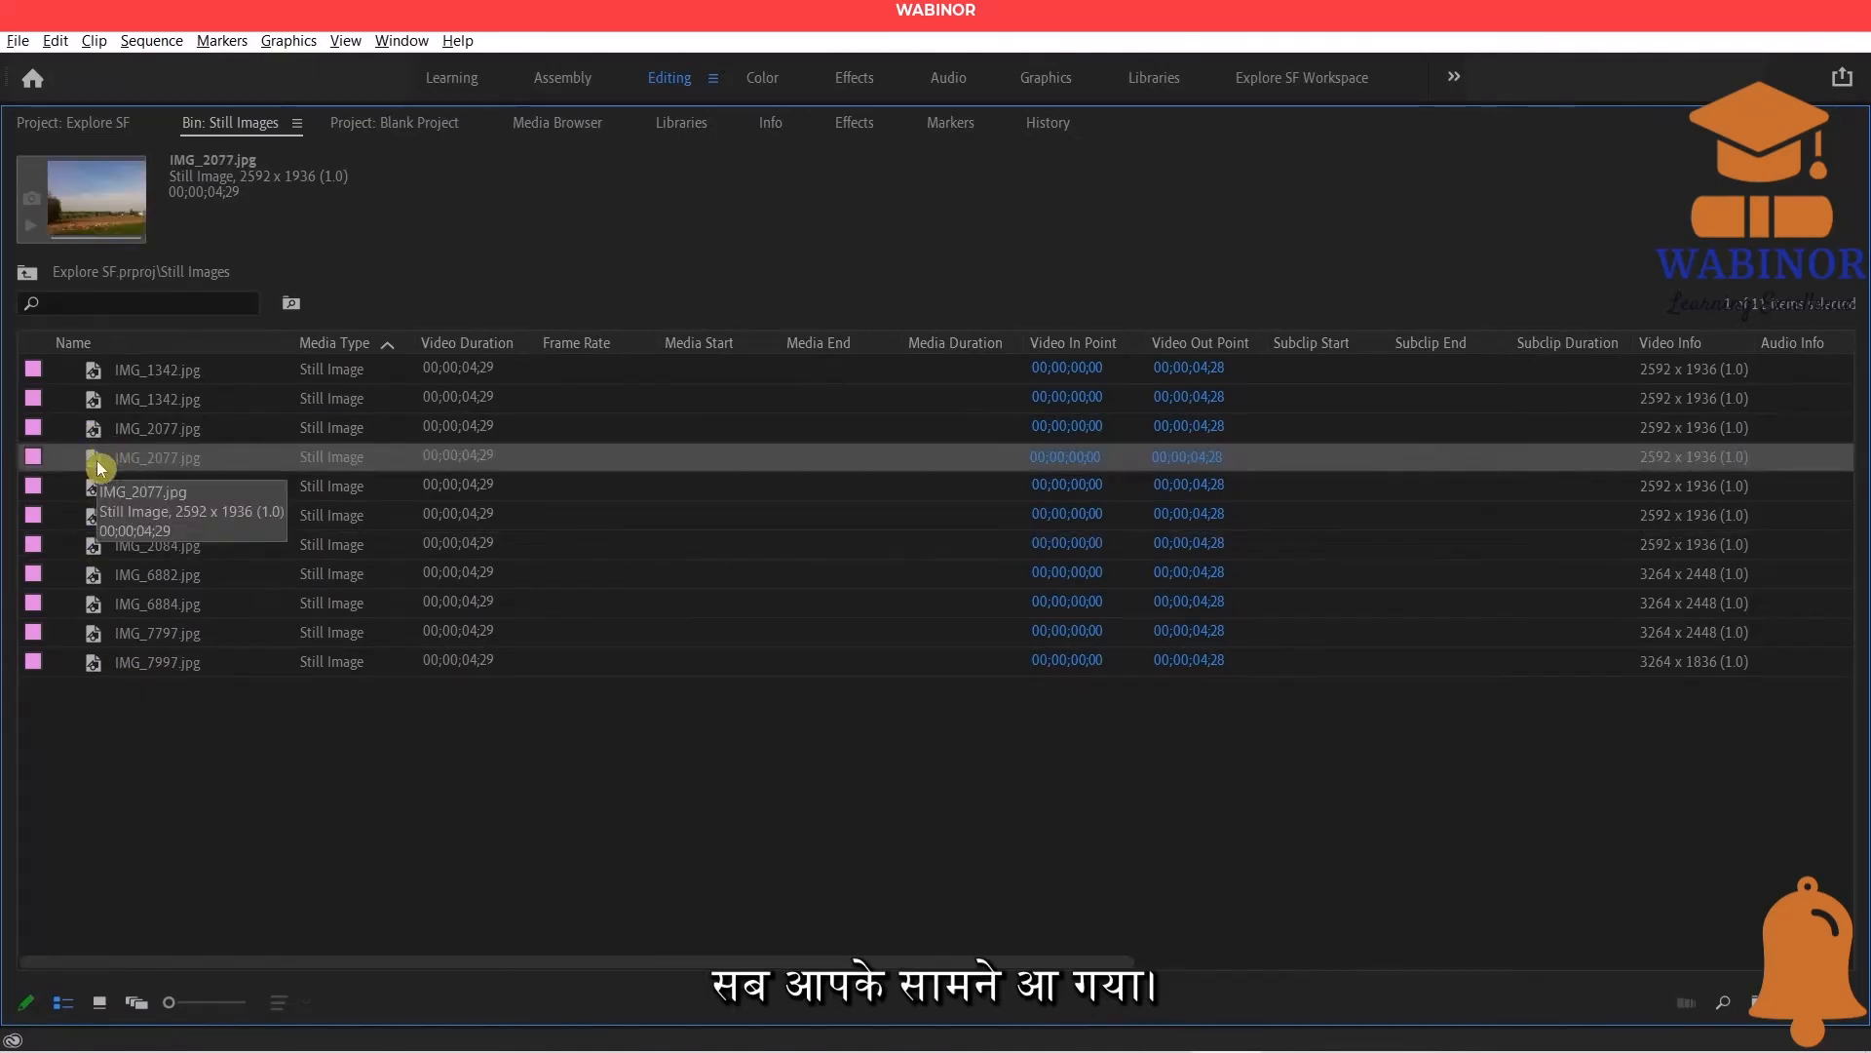
# Turn on Thumbnails for the Still Images list and turn the option back off.
pyautogui.click(295, 123)
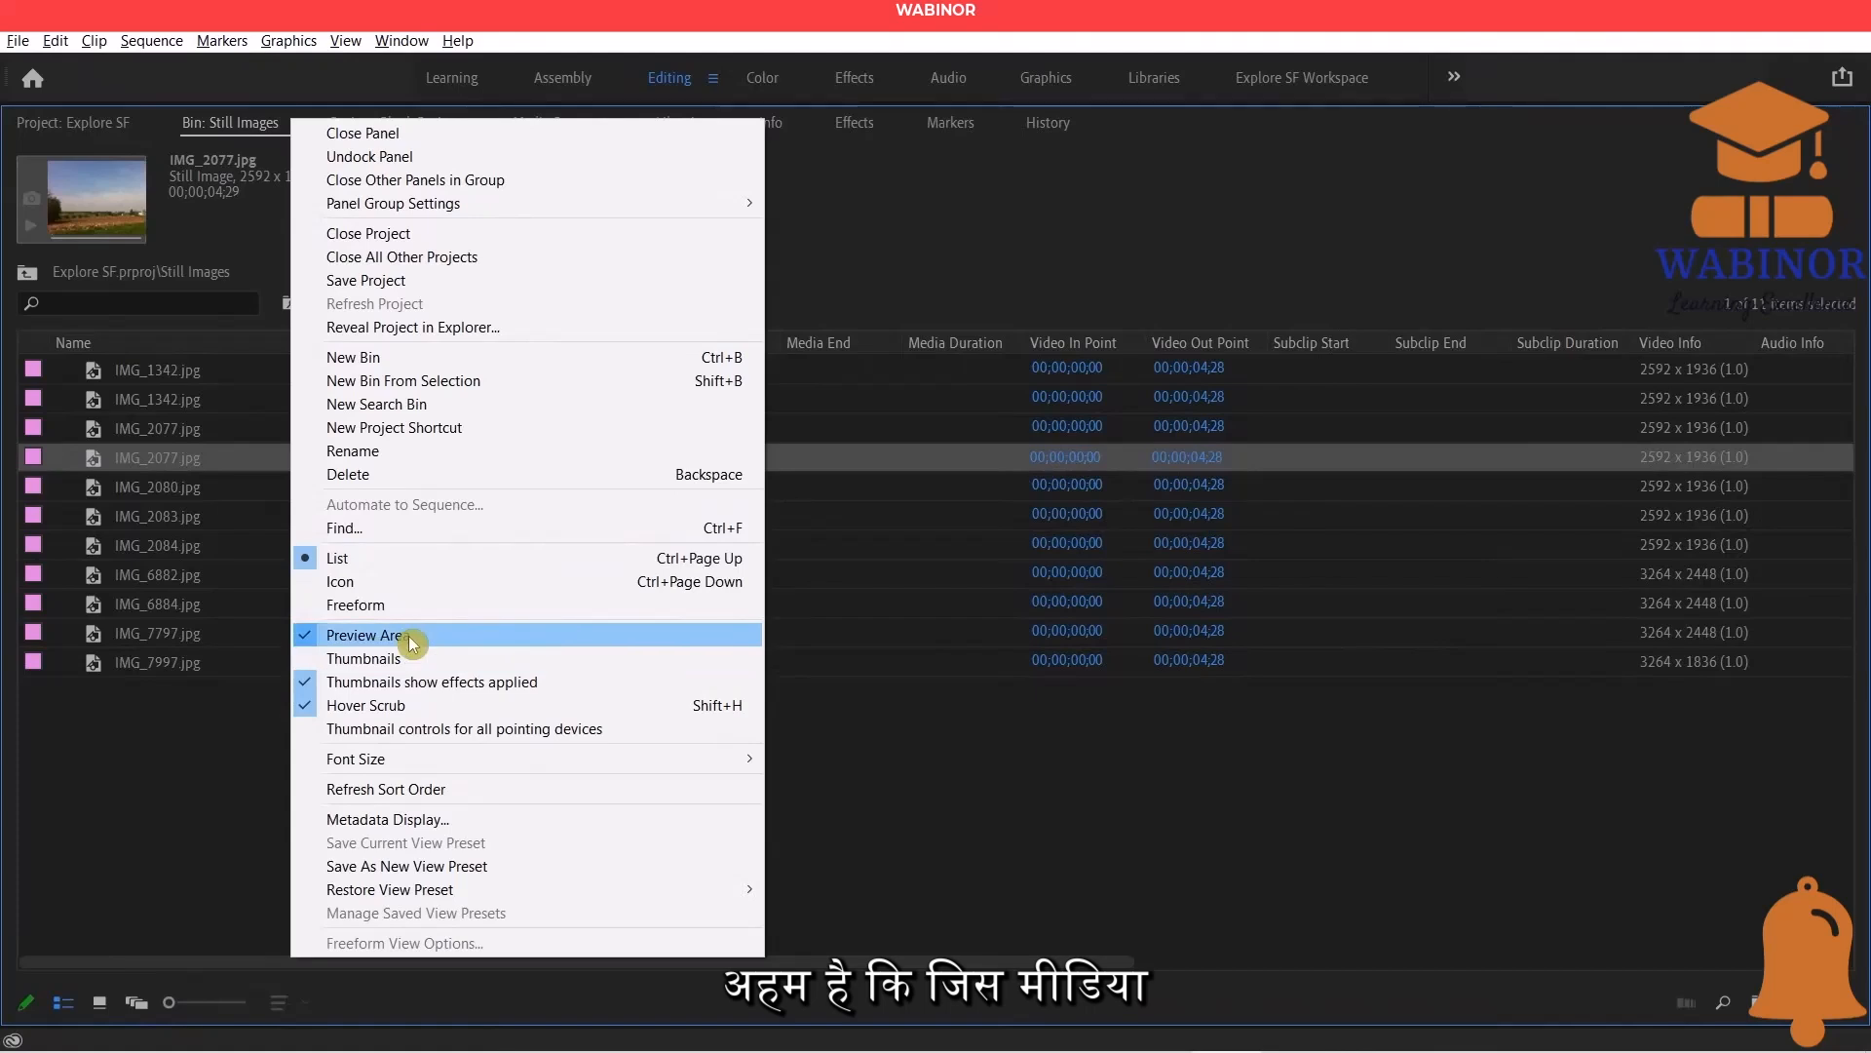
pyautogui.click(408, 659)
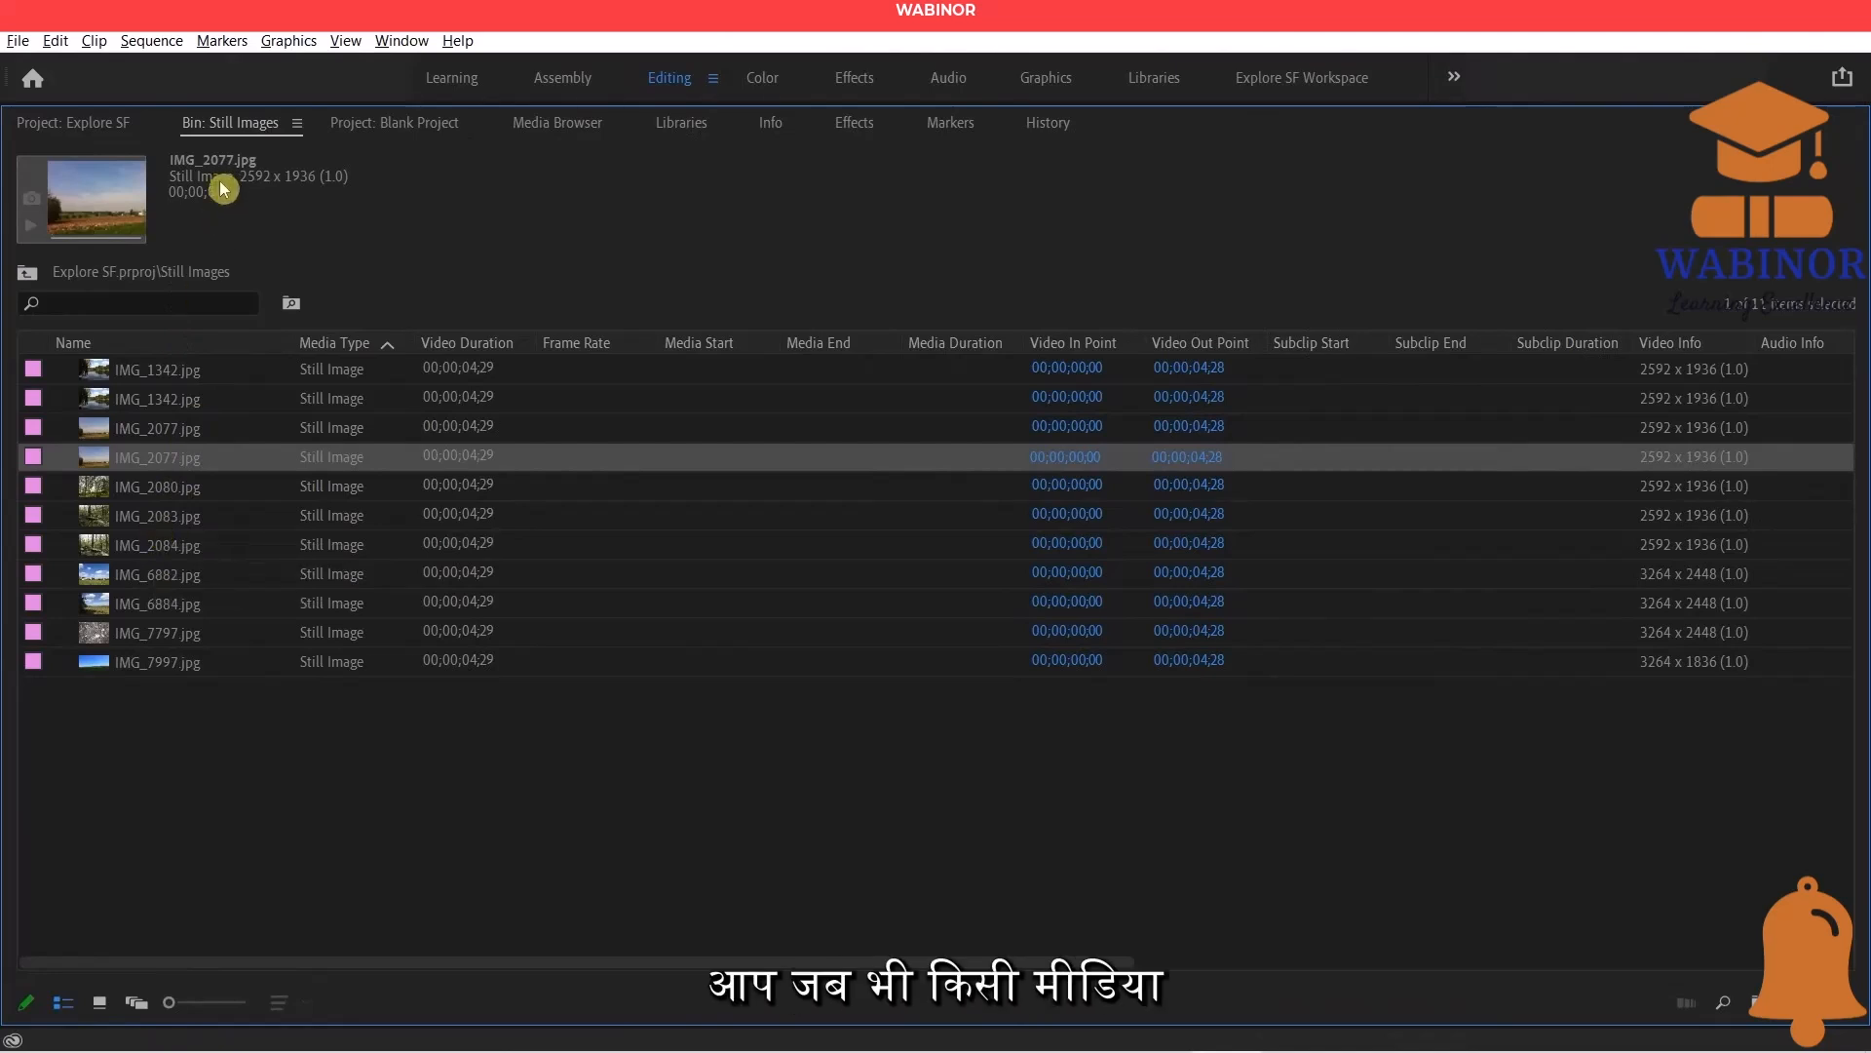
pyautogui.rightClick(265, 130)
pyautogui.click(362, 663)
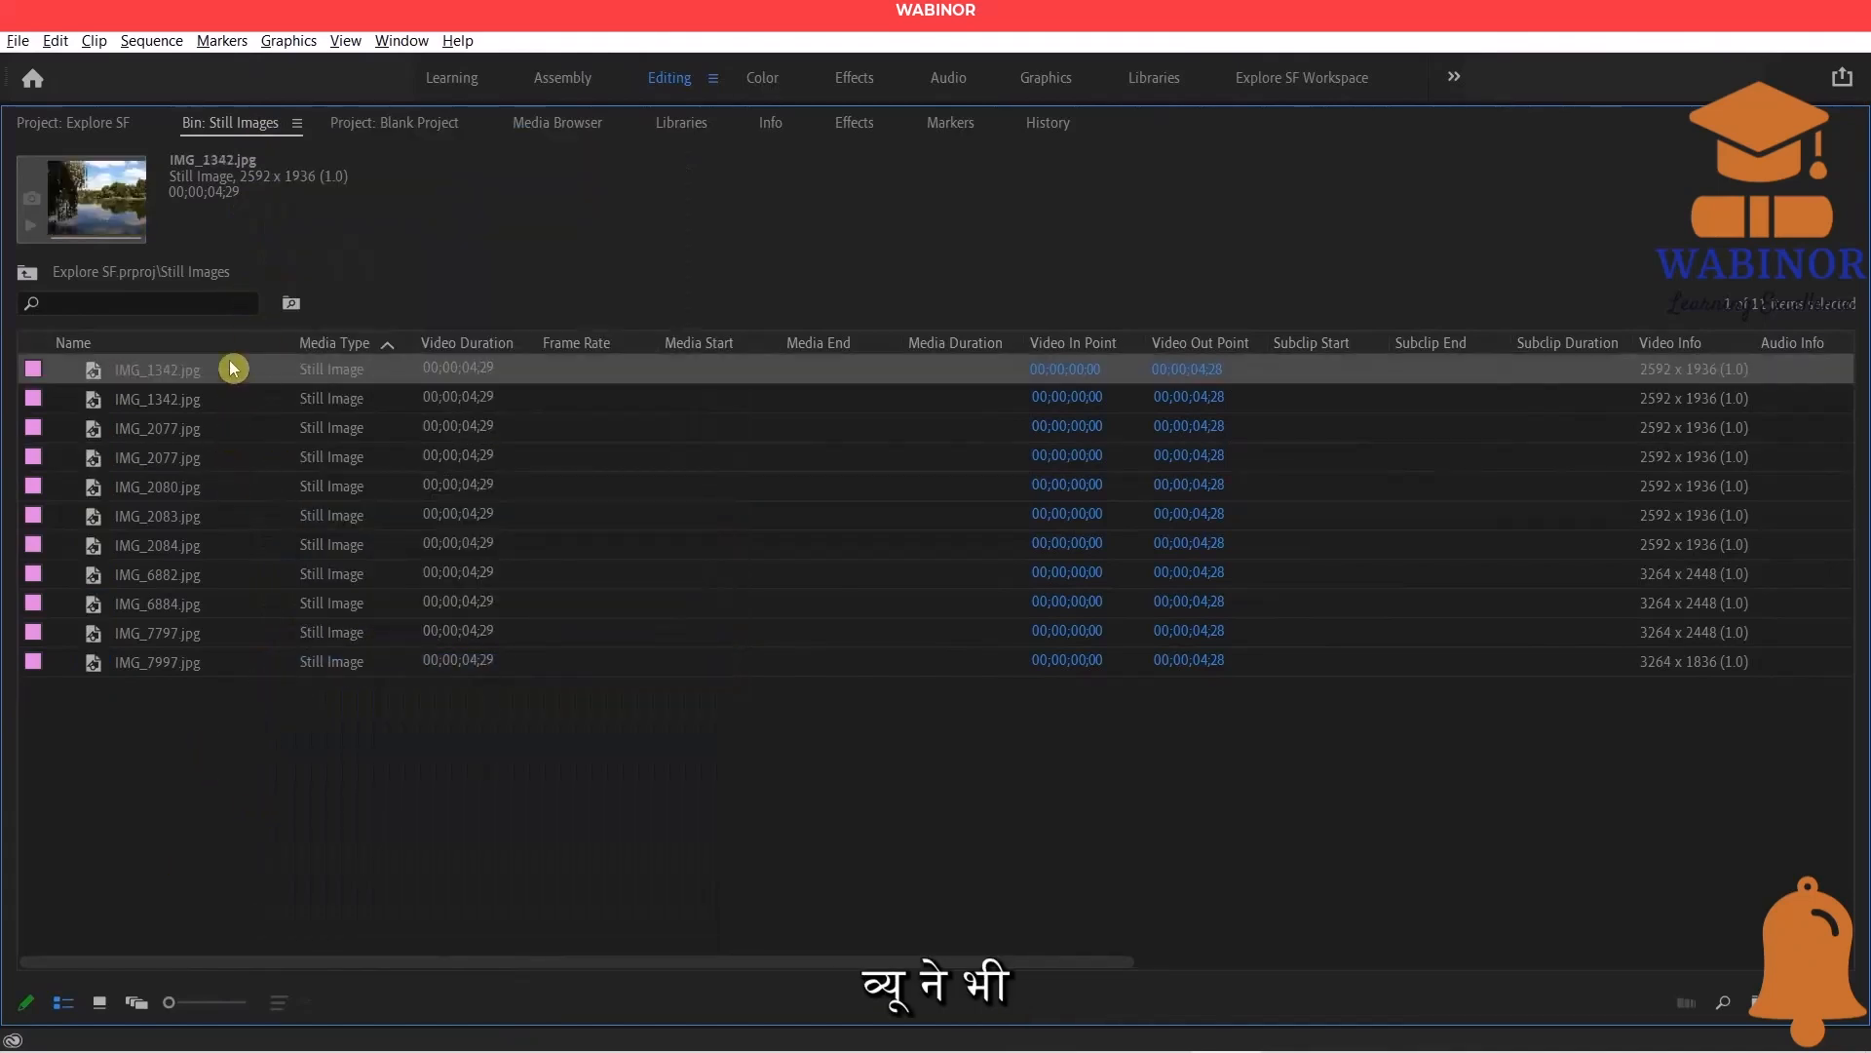
# Enable Thumbnails in the Still Images list and enlarge them to the maximum size.
pyautogui.rightClick(259, 128)
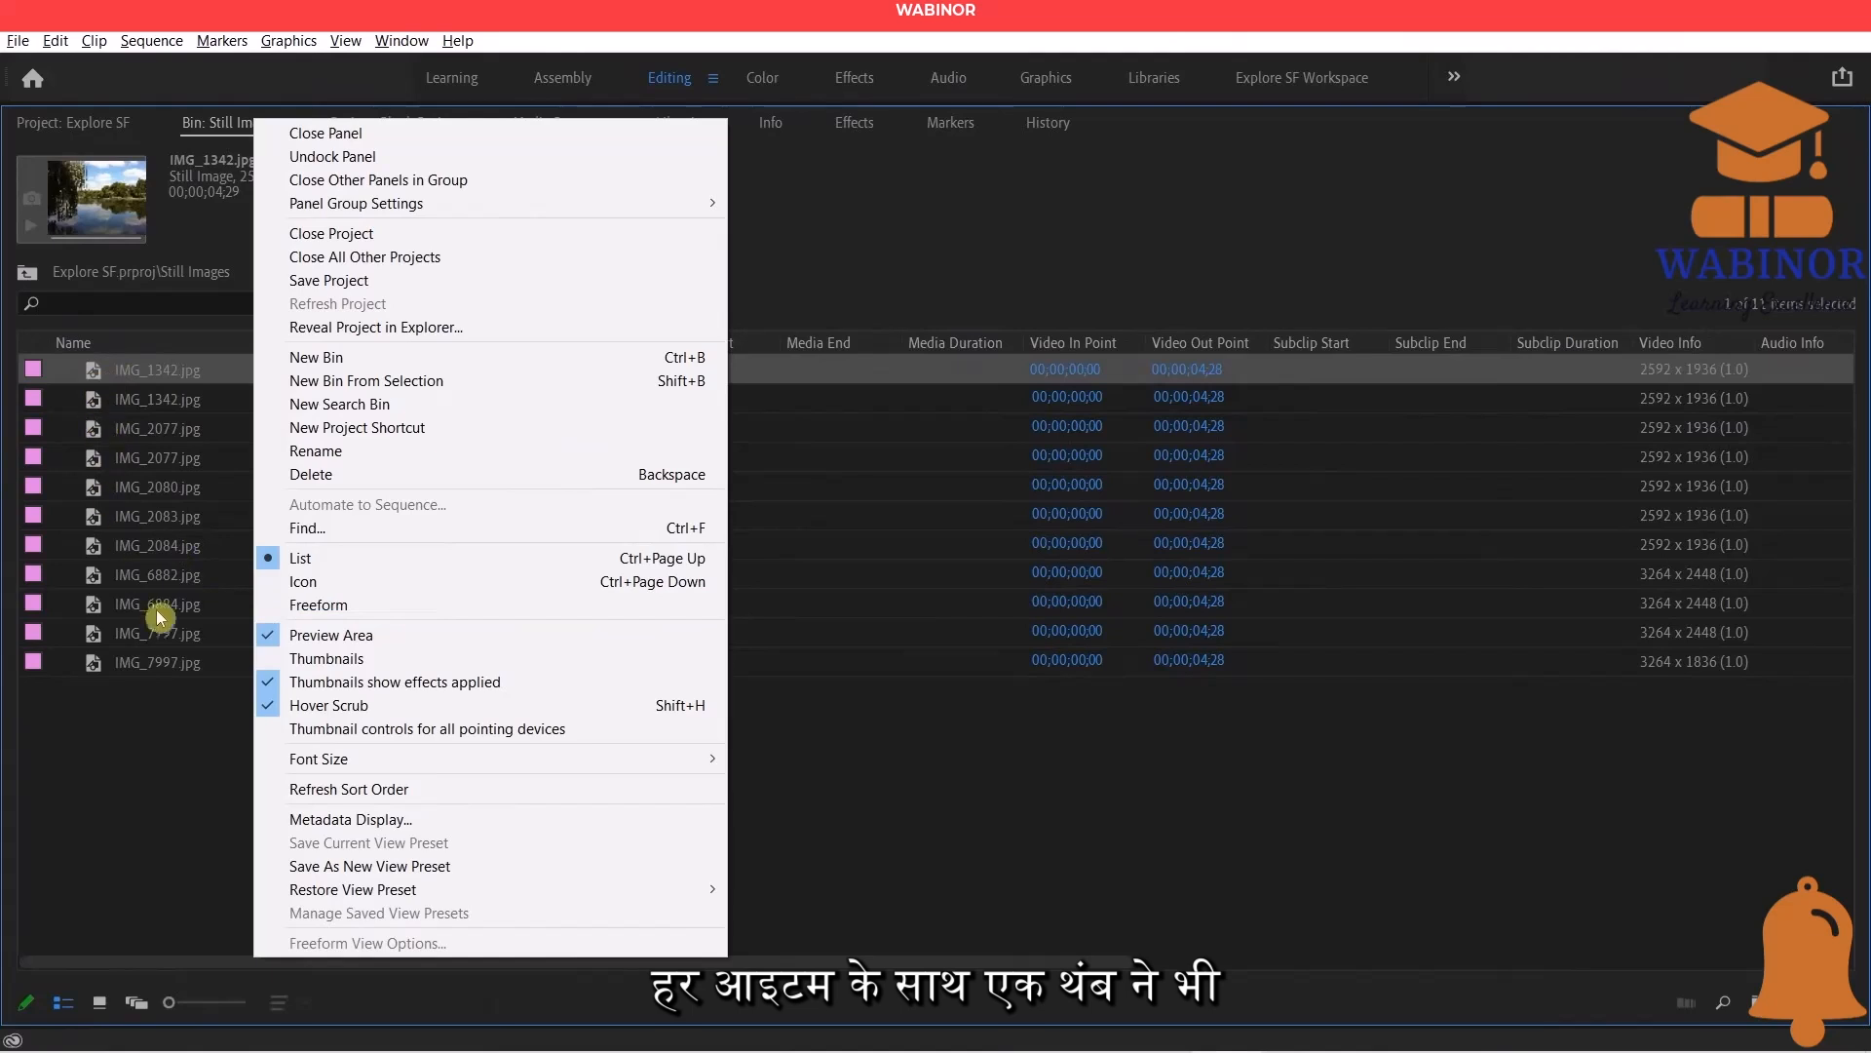
pyautogui.click(327, 659)
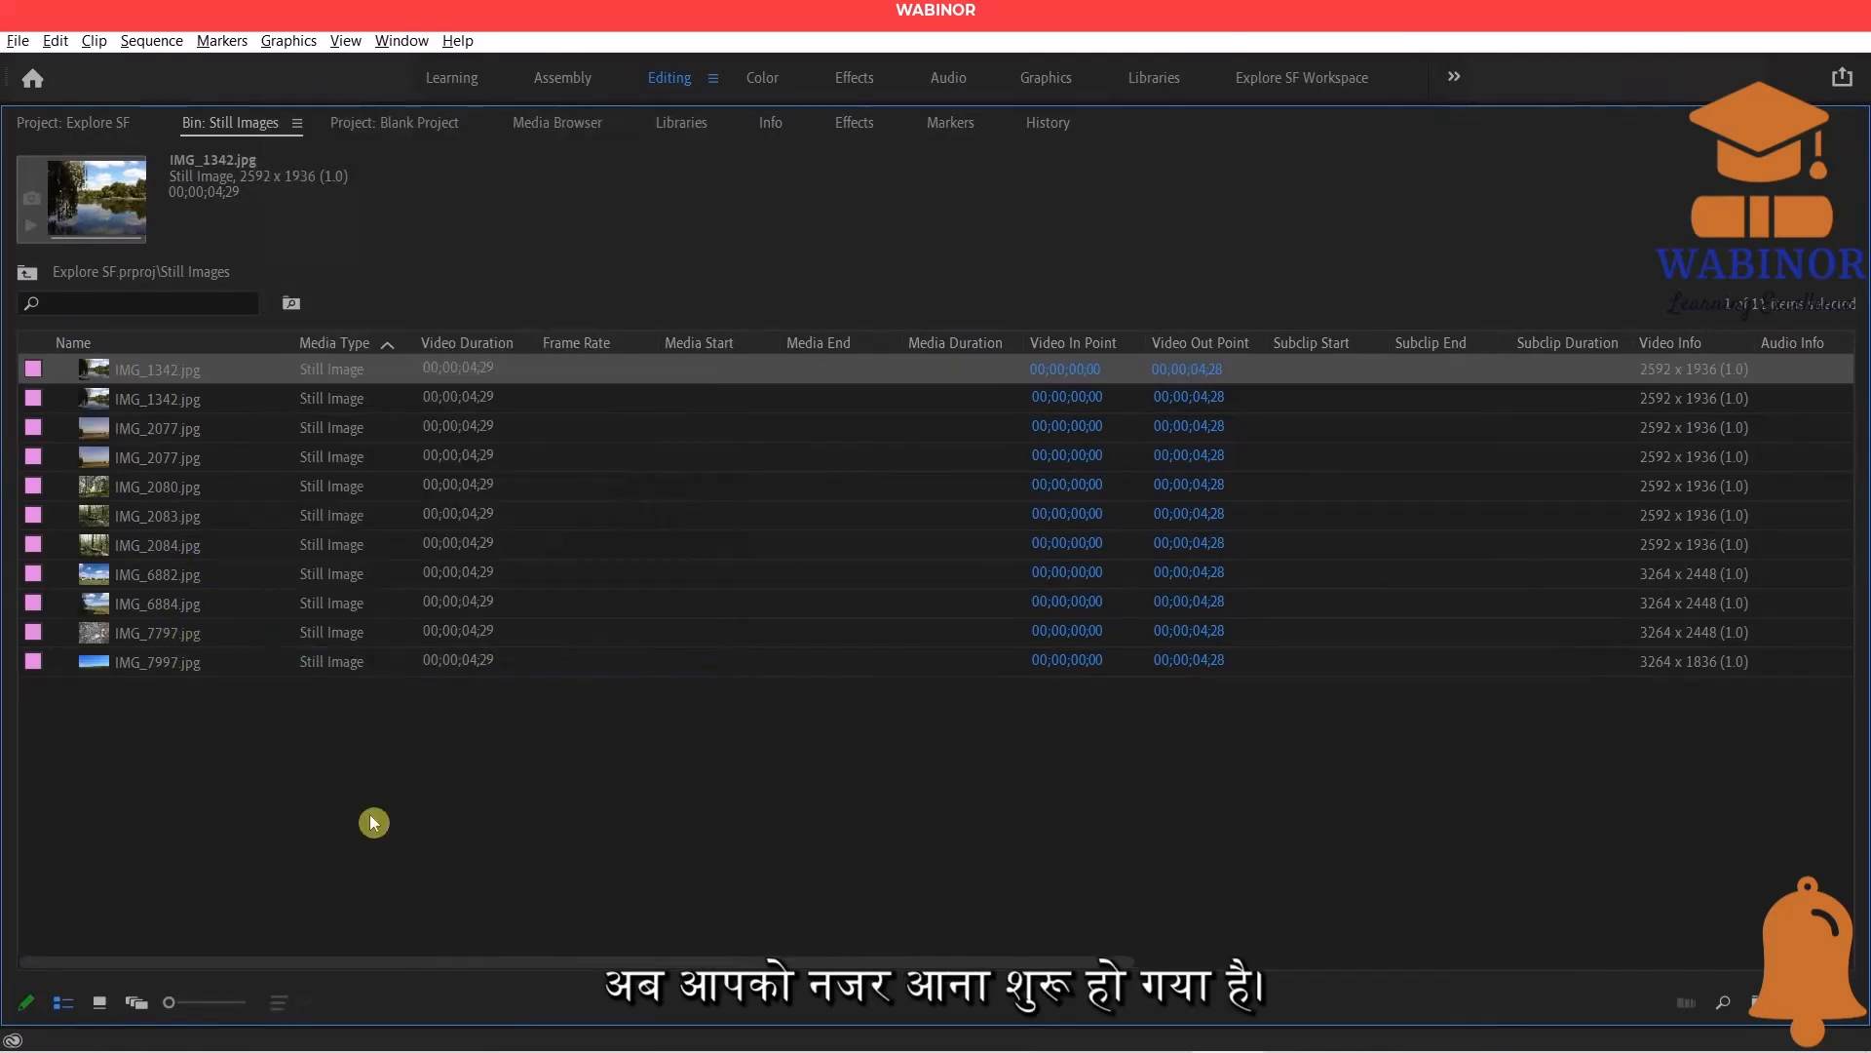
pyautogui.hotkey('shift', ']')
pyautogui.hotkey('shift', ']')
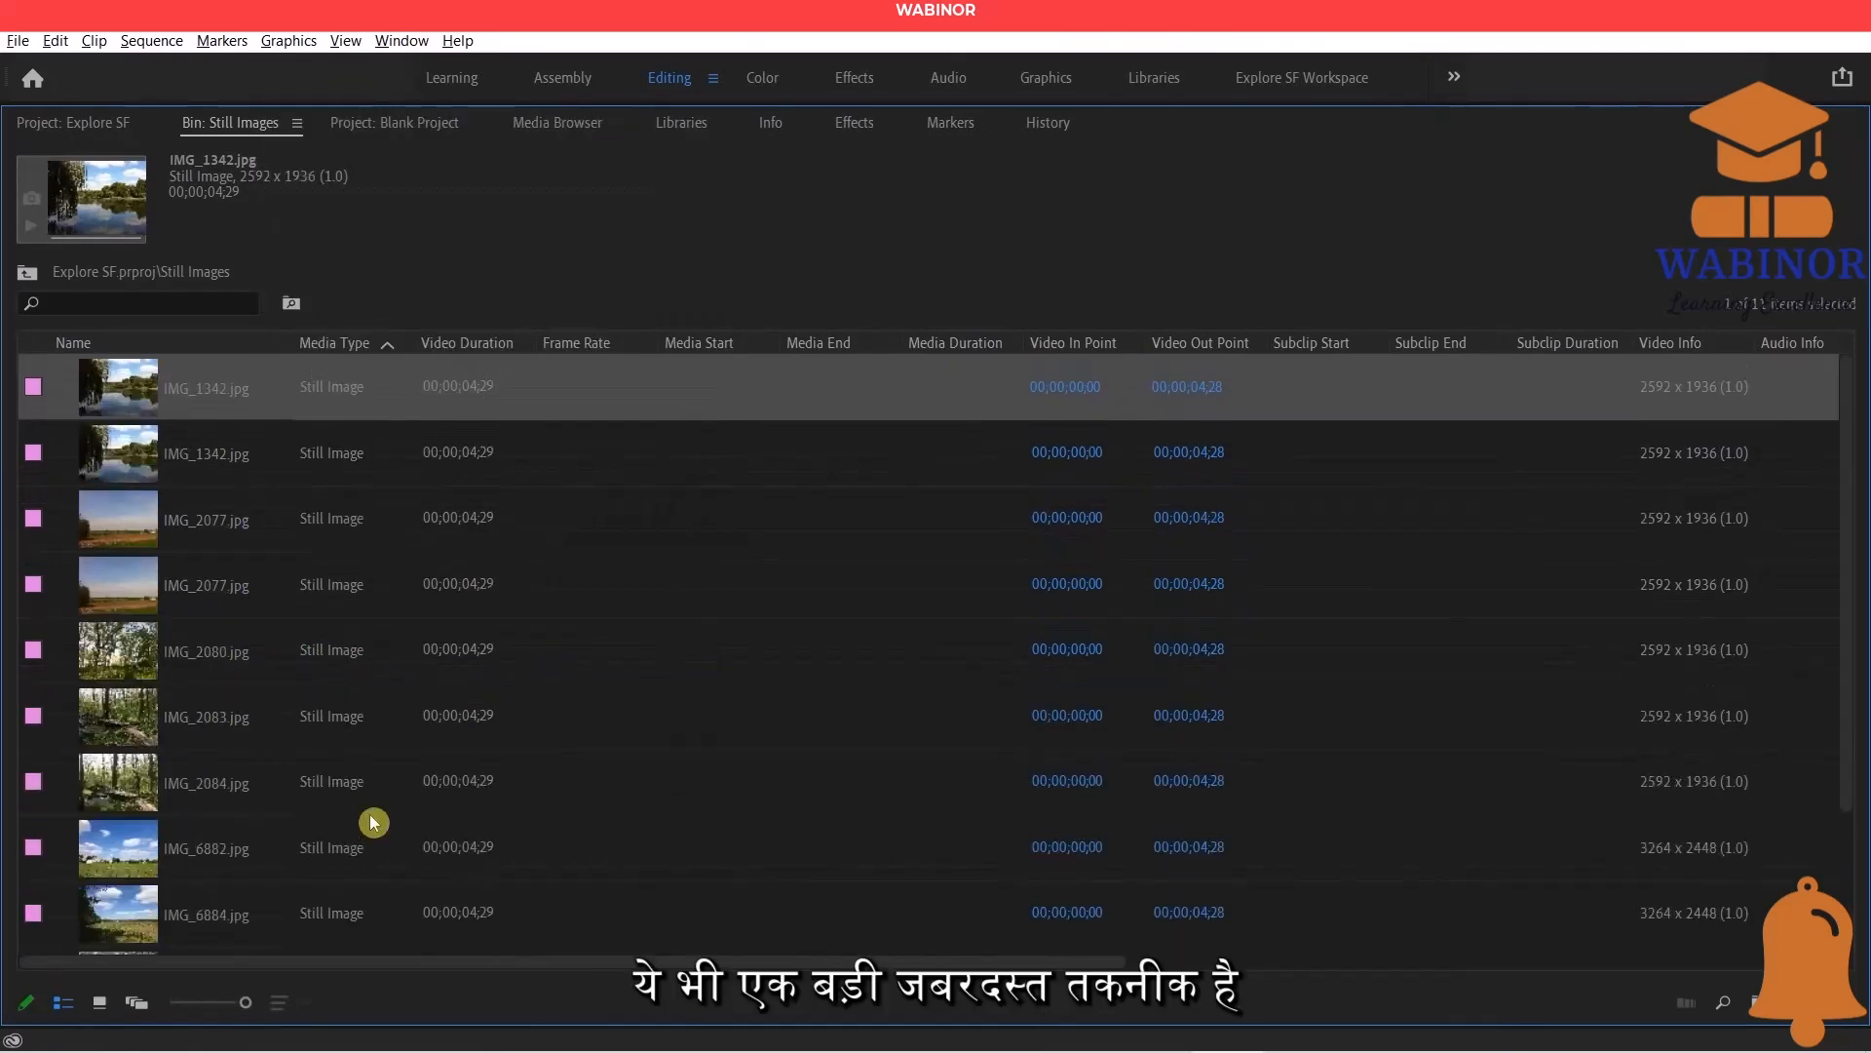
pyautogui.scroll(-2, 392, 633)
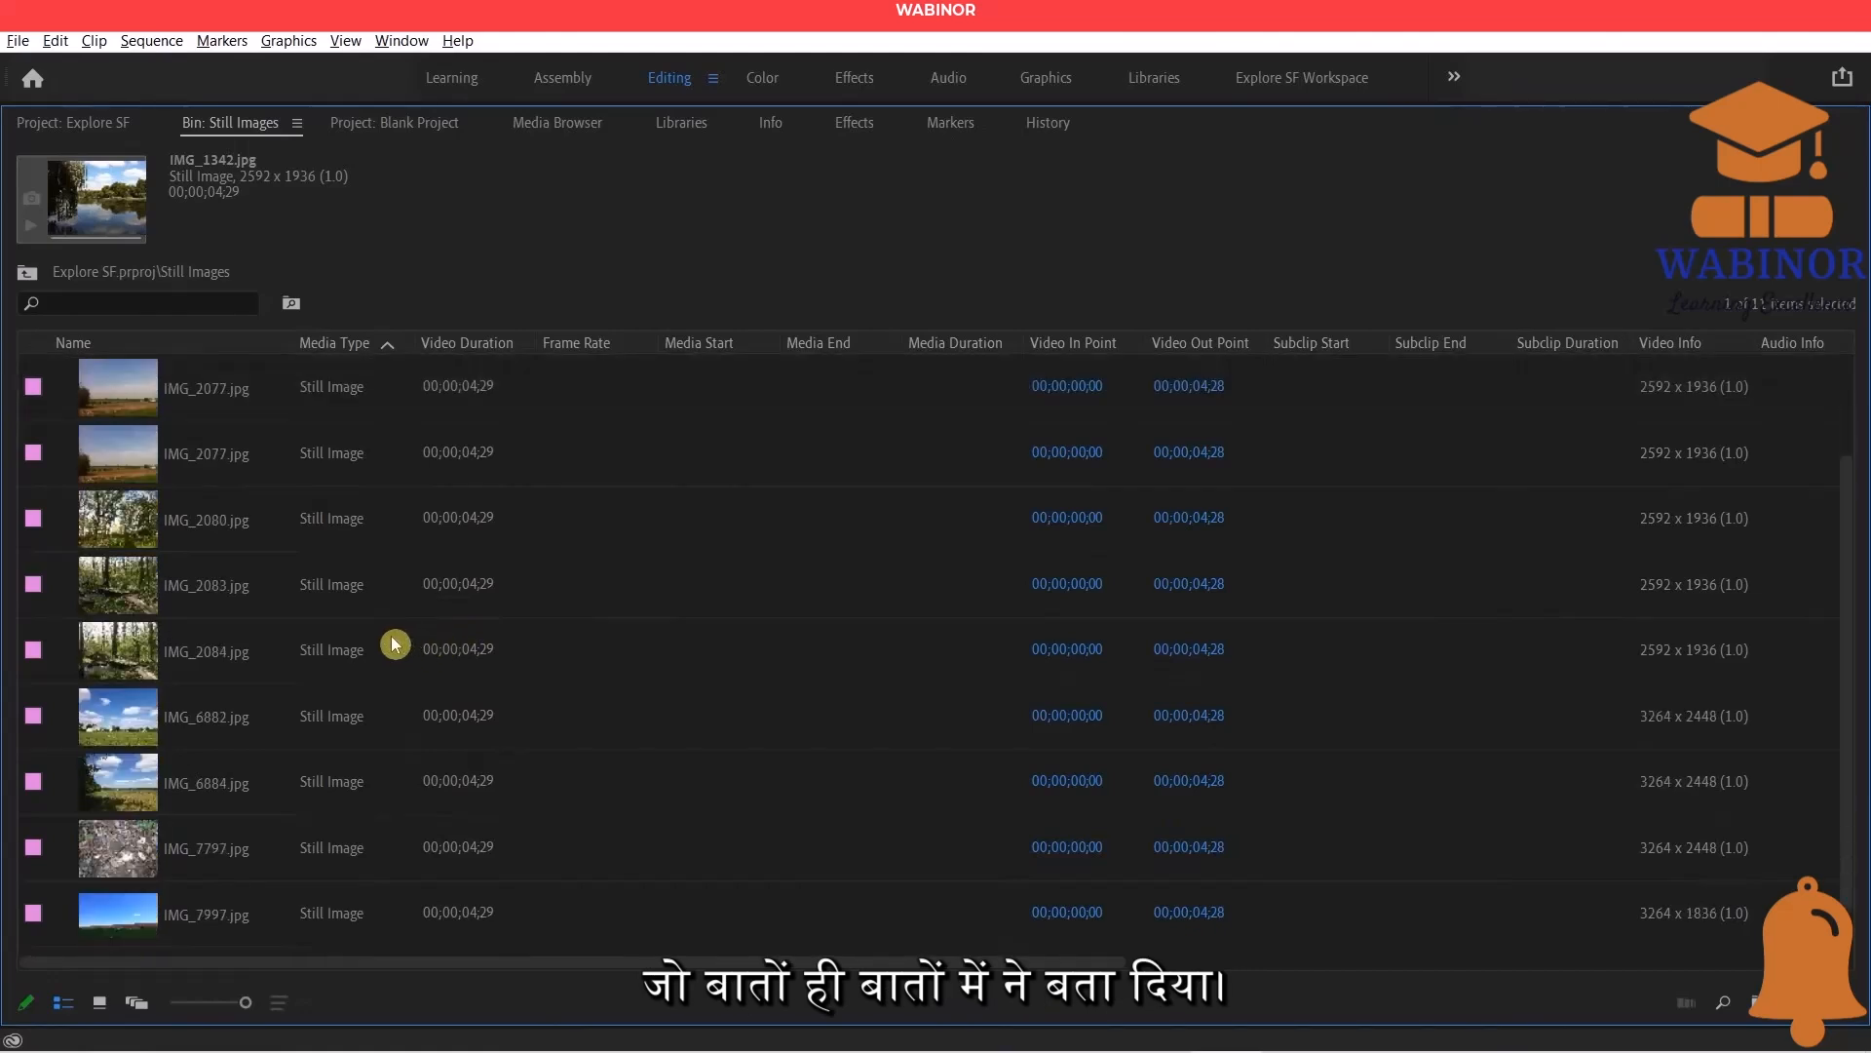
# Go up from the Still Images bin to the project's top level and show it in List View with Still Images expanded.
pyautogui.scroll(2, 376, 624)
pyautogui.scroll(-2, 371, 621)
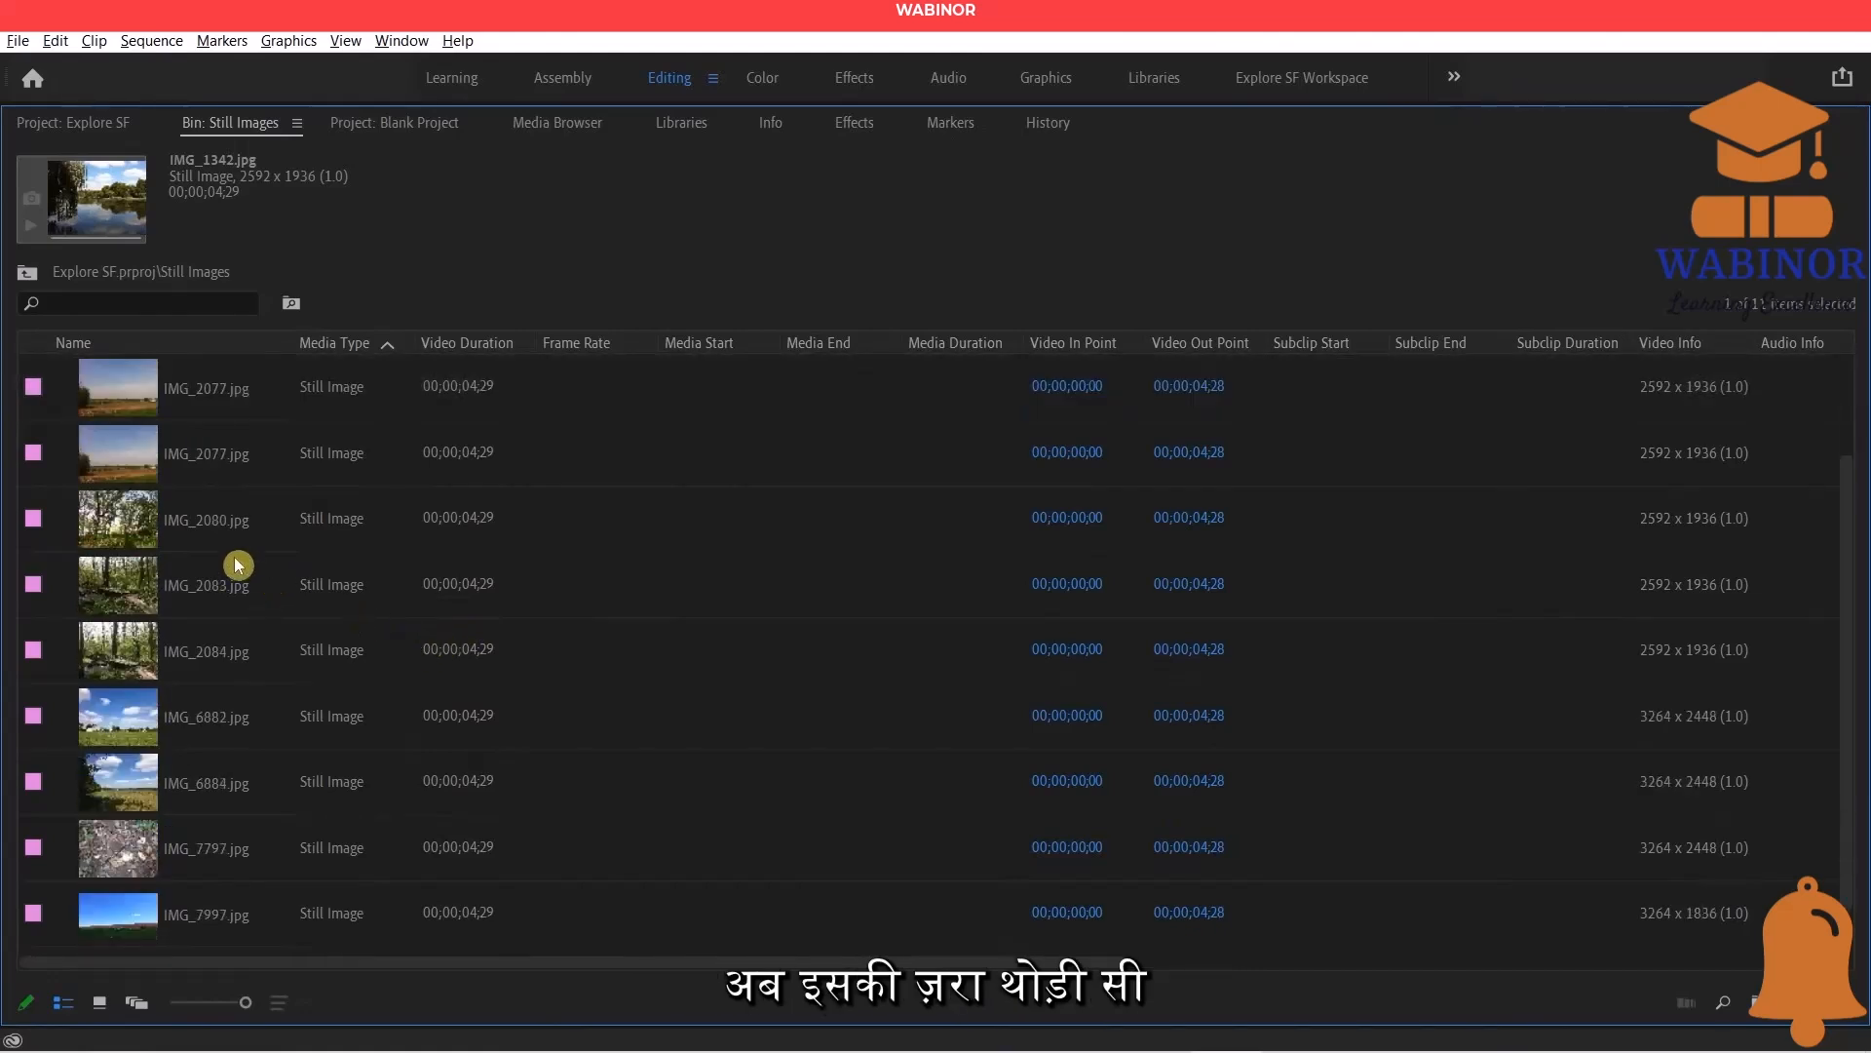
pyautogui.scroll(2, 238, 565)
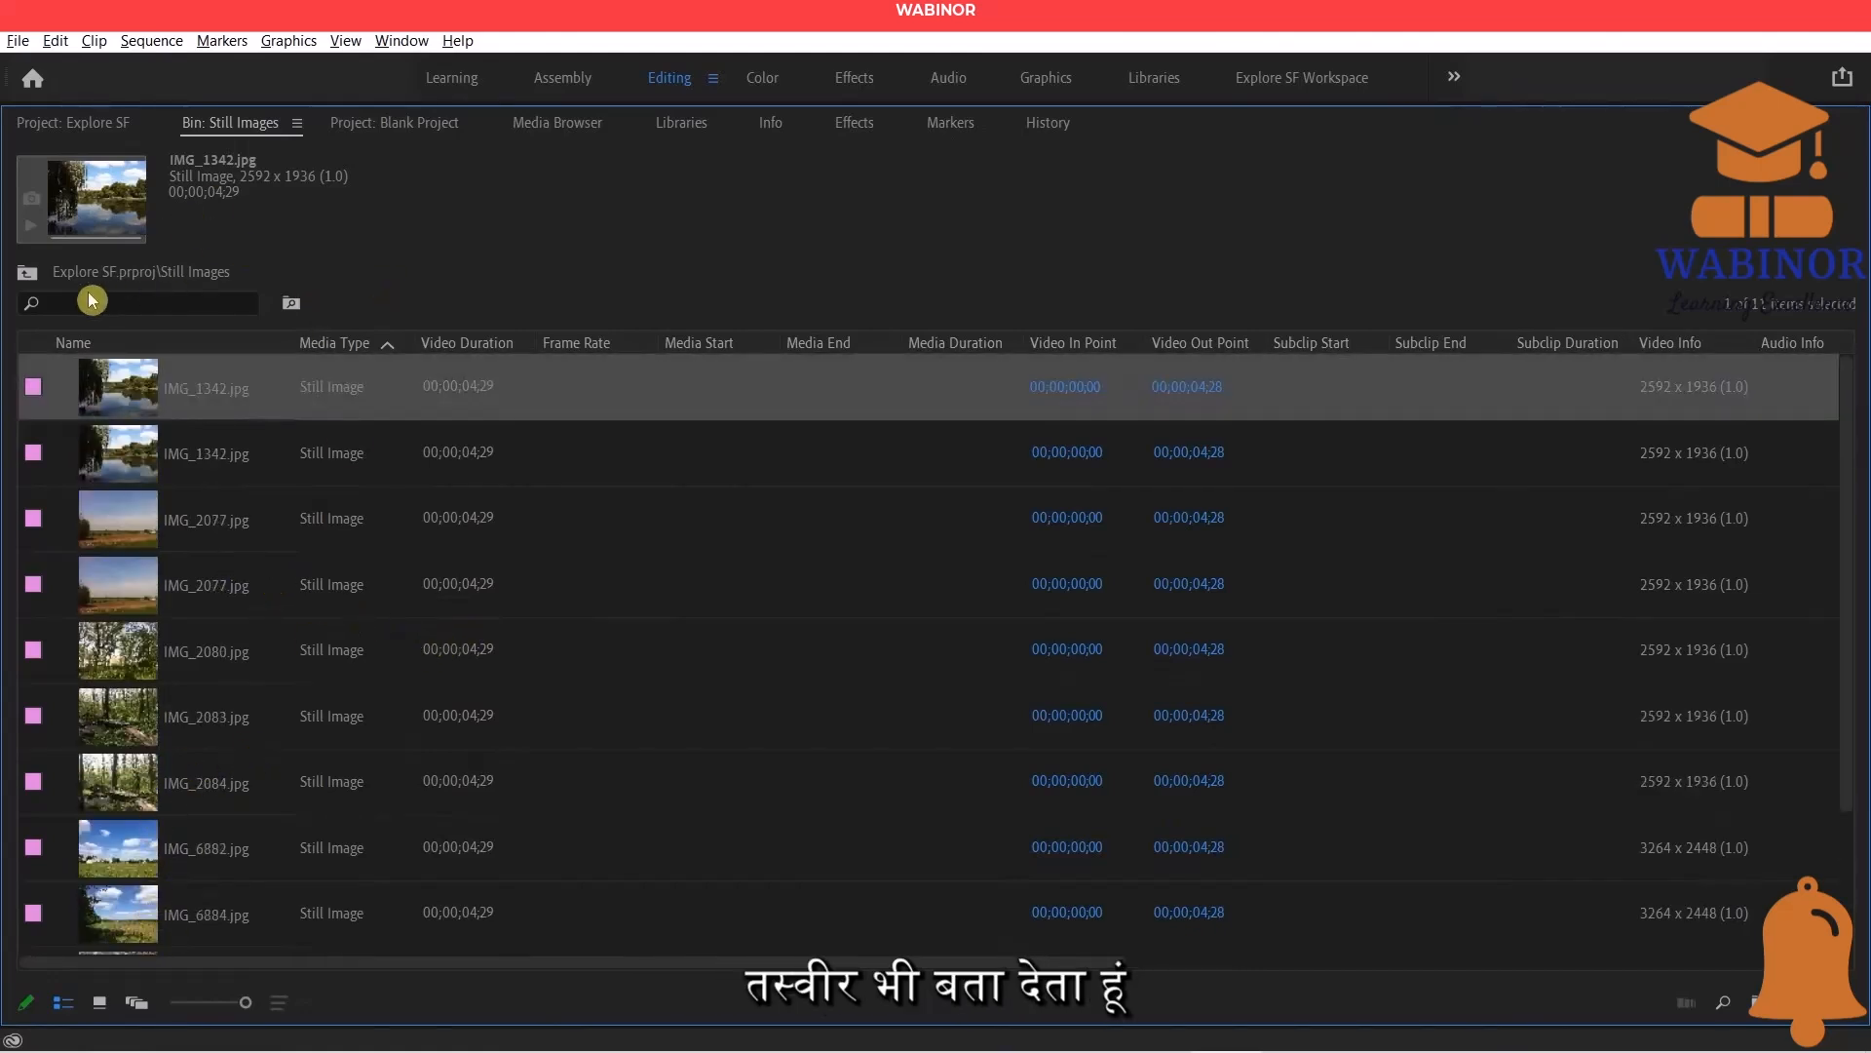
pyautogui.click(27, 273)
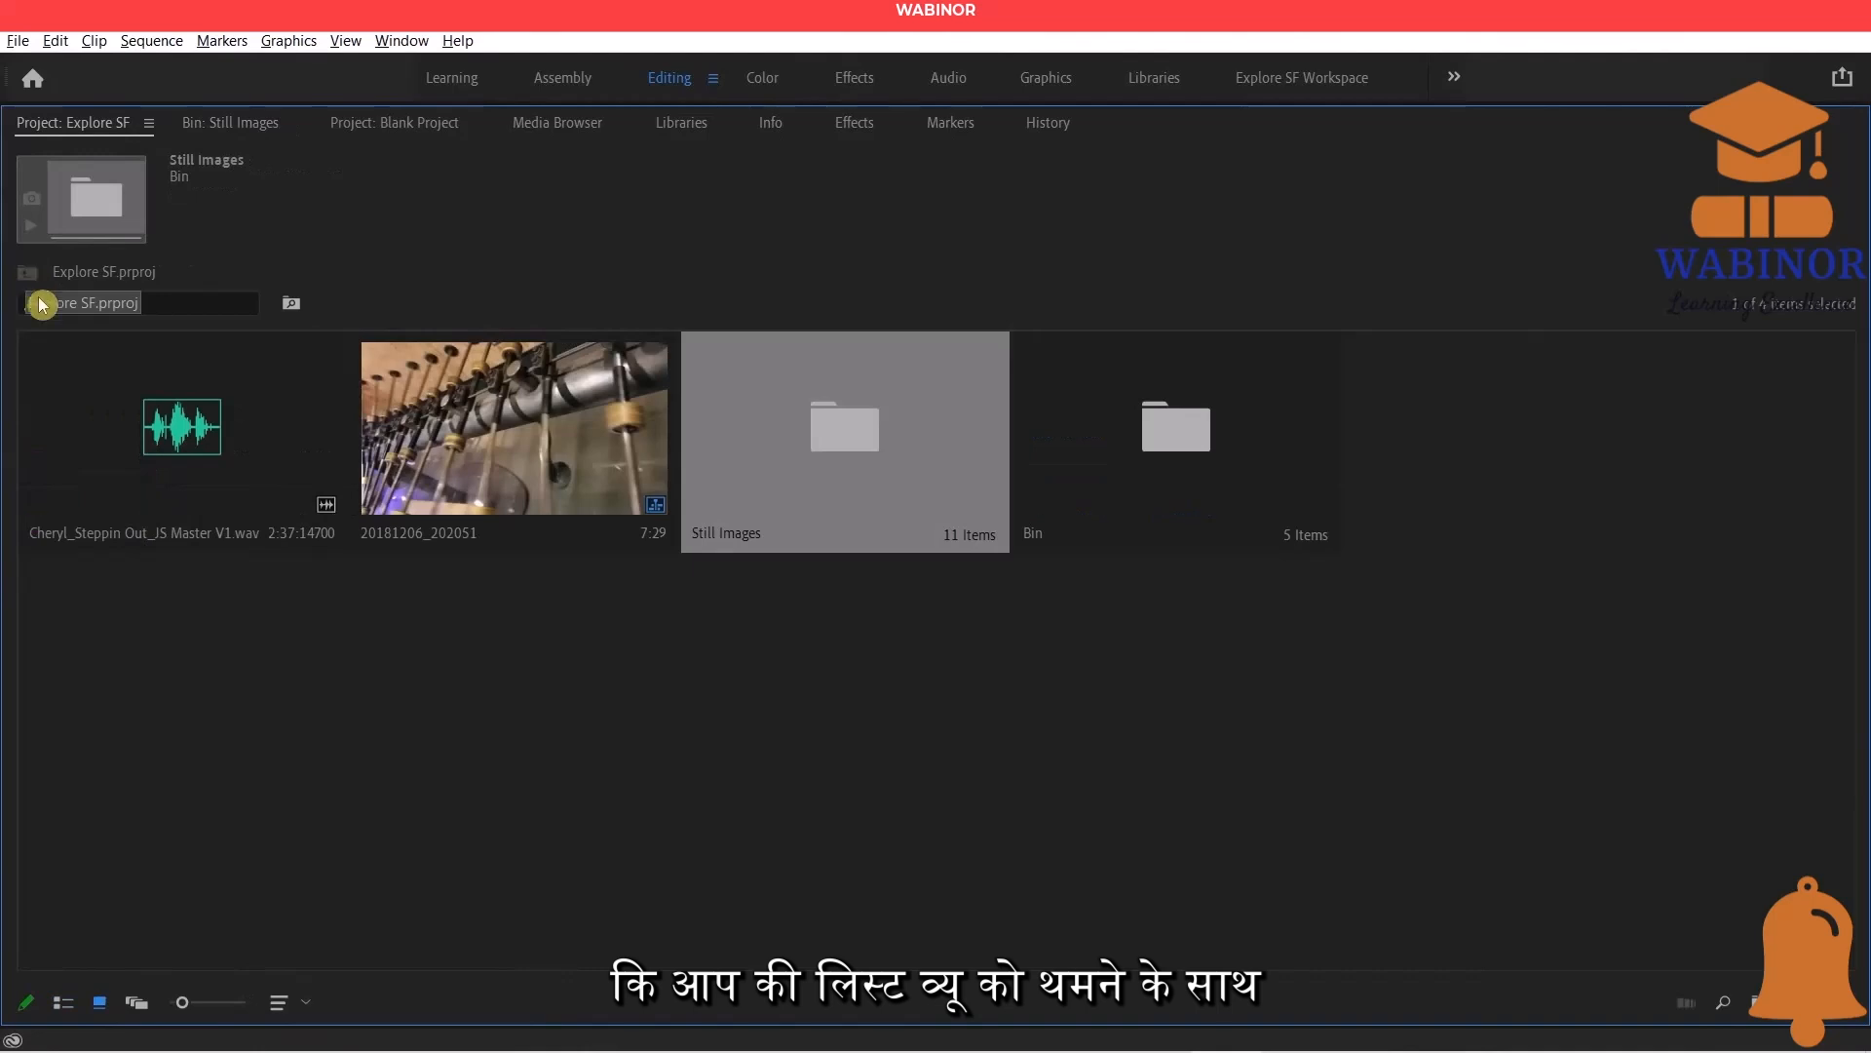
pyautogui.click(63, 1001)
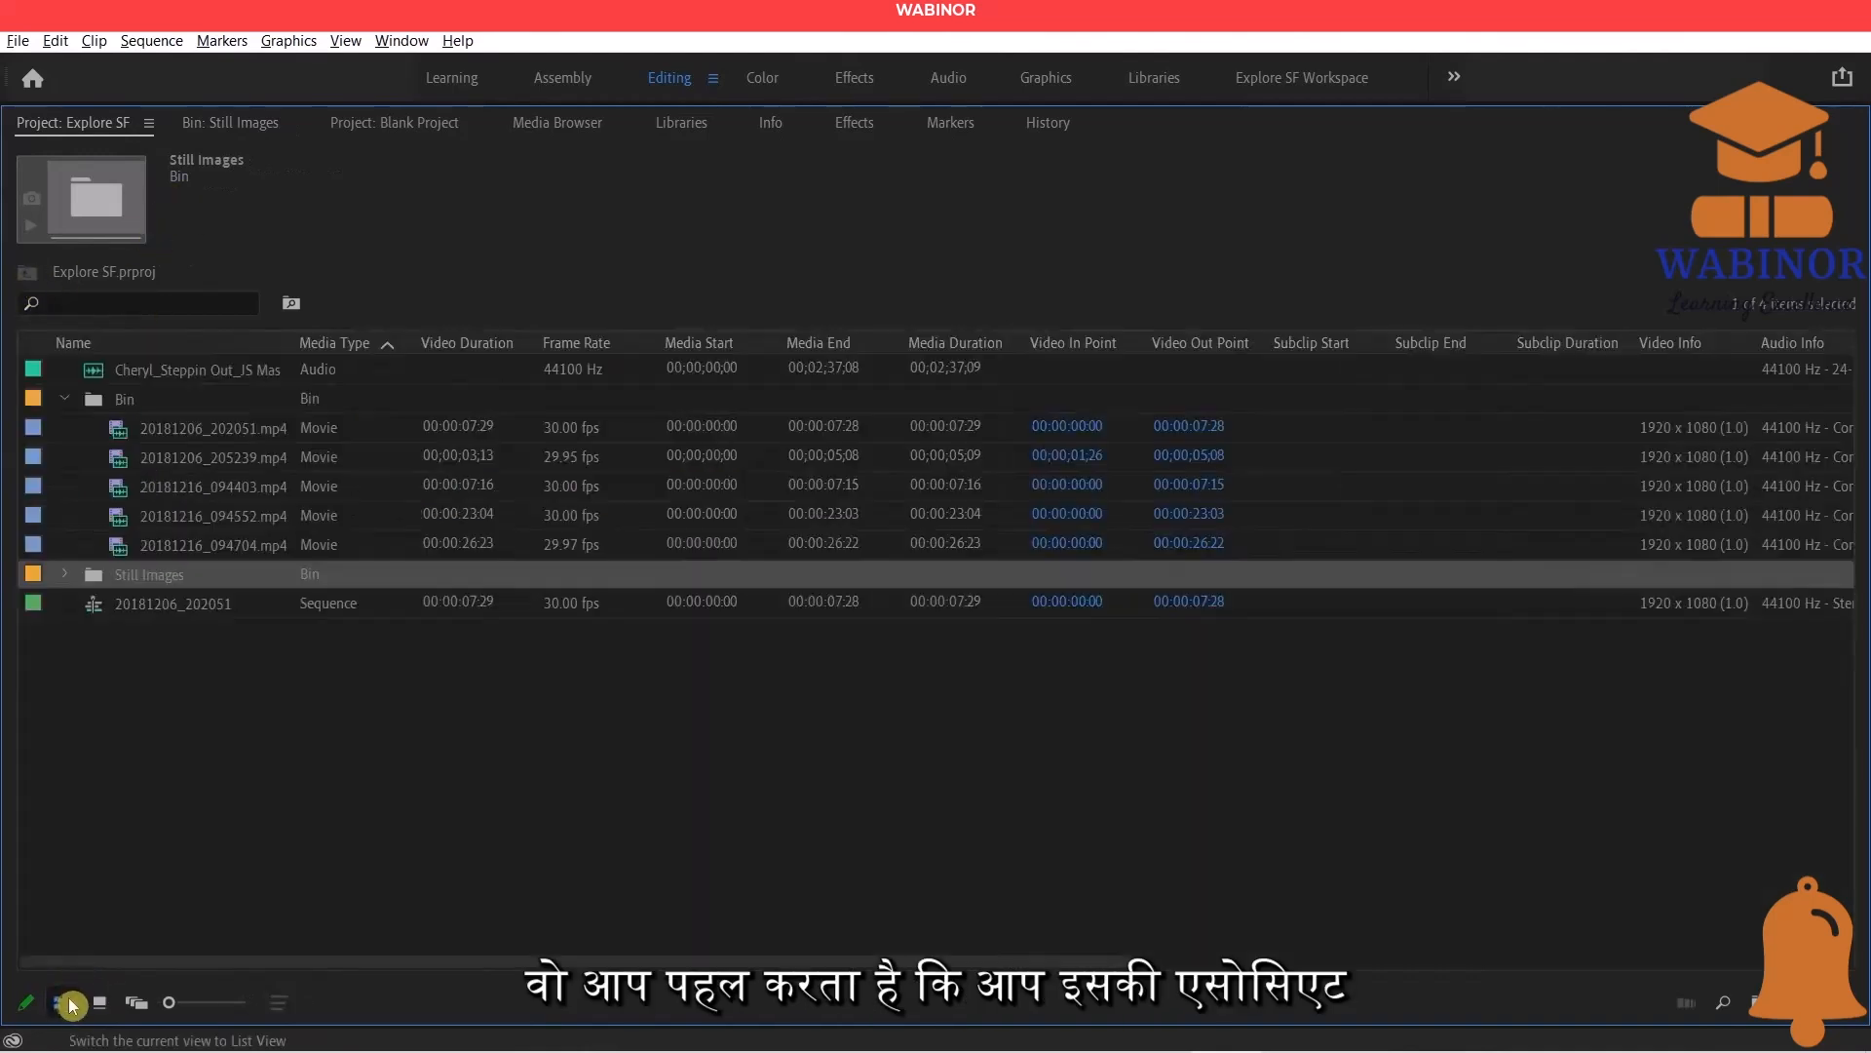
pyautogui.click(65, 575)
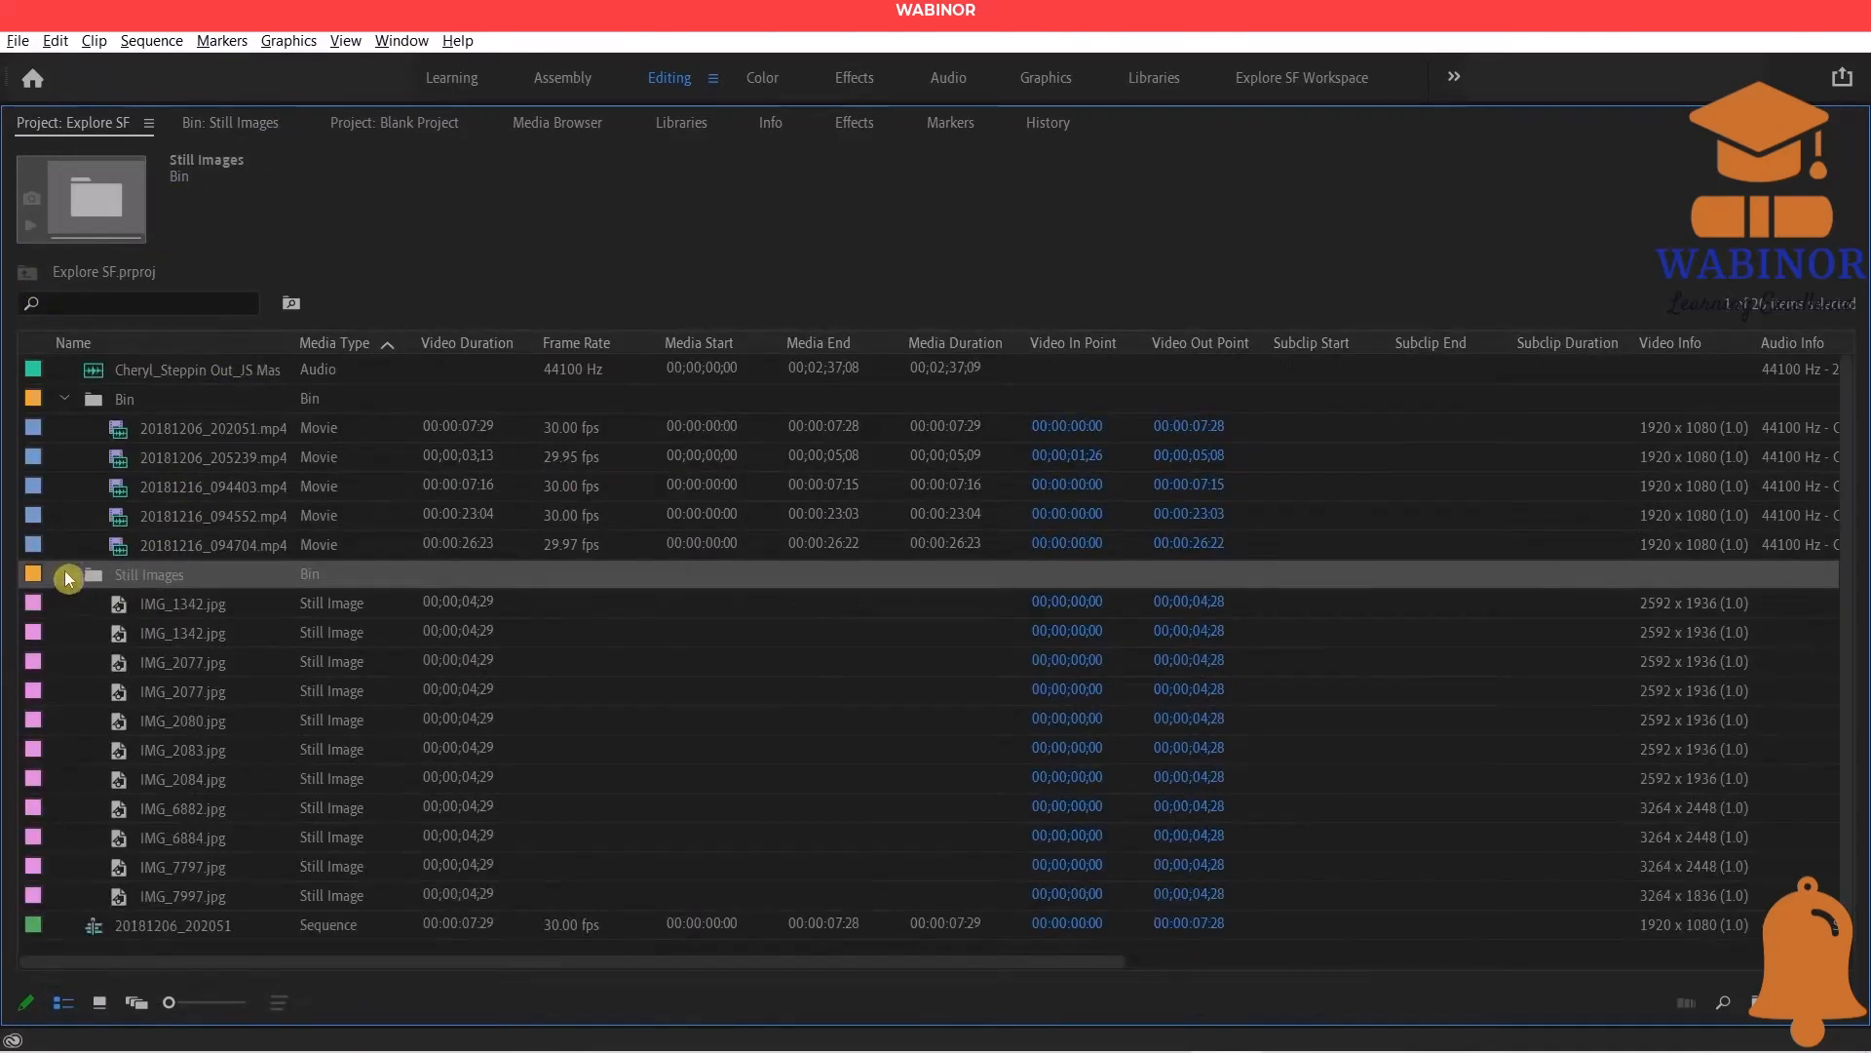
# Preview the first IMG_1342.jpg and the 20181206_202051.mp4 clip, maximizing the Project panel to view the list.
pyautogui.click(173, 606)
pyautogui.click(152, 437)
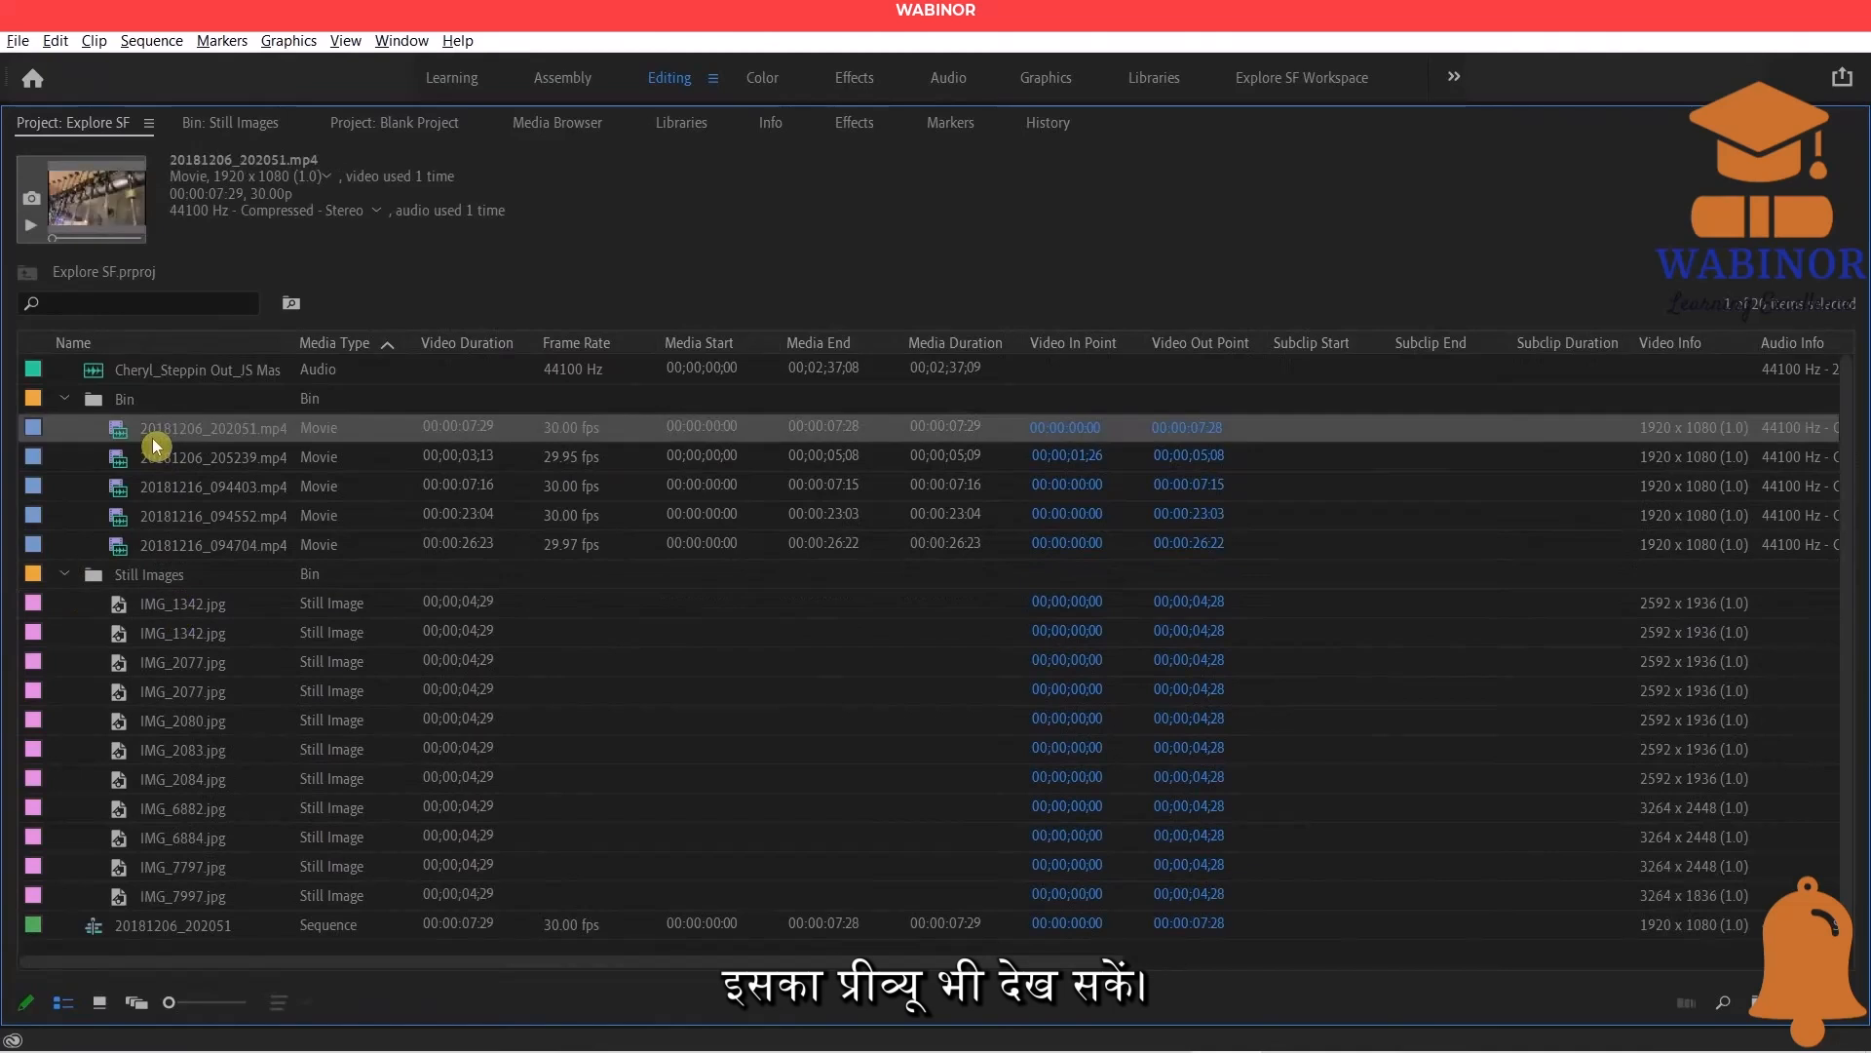
pyautogui.click(133, 405)
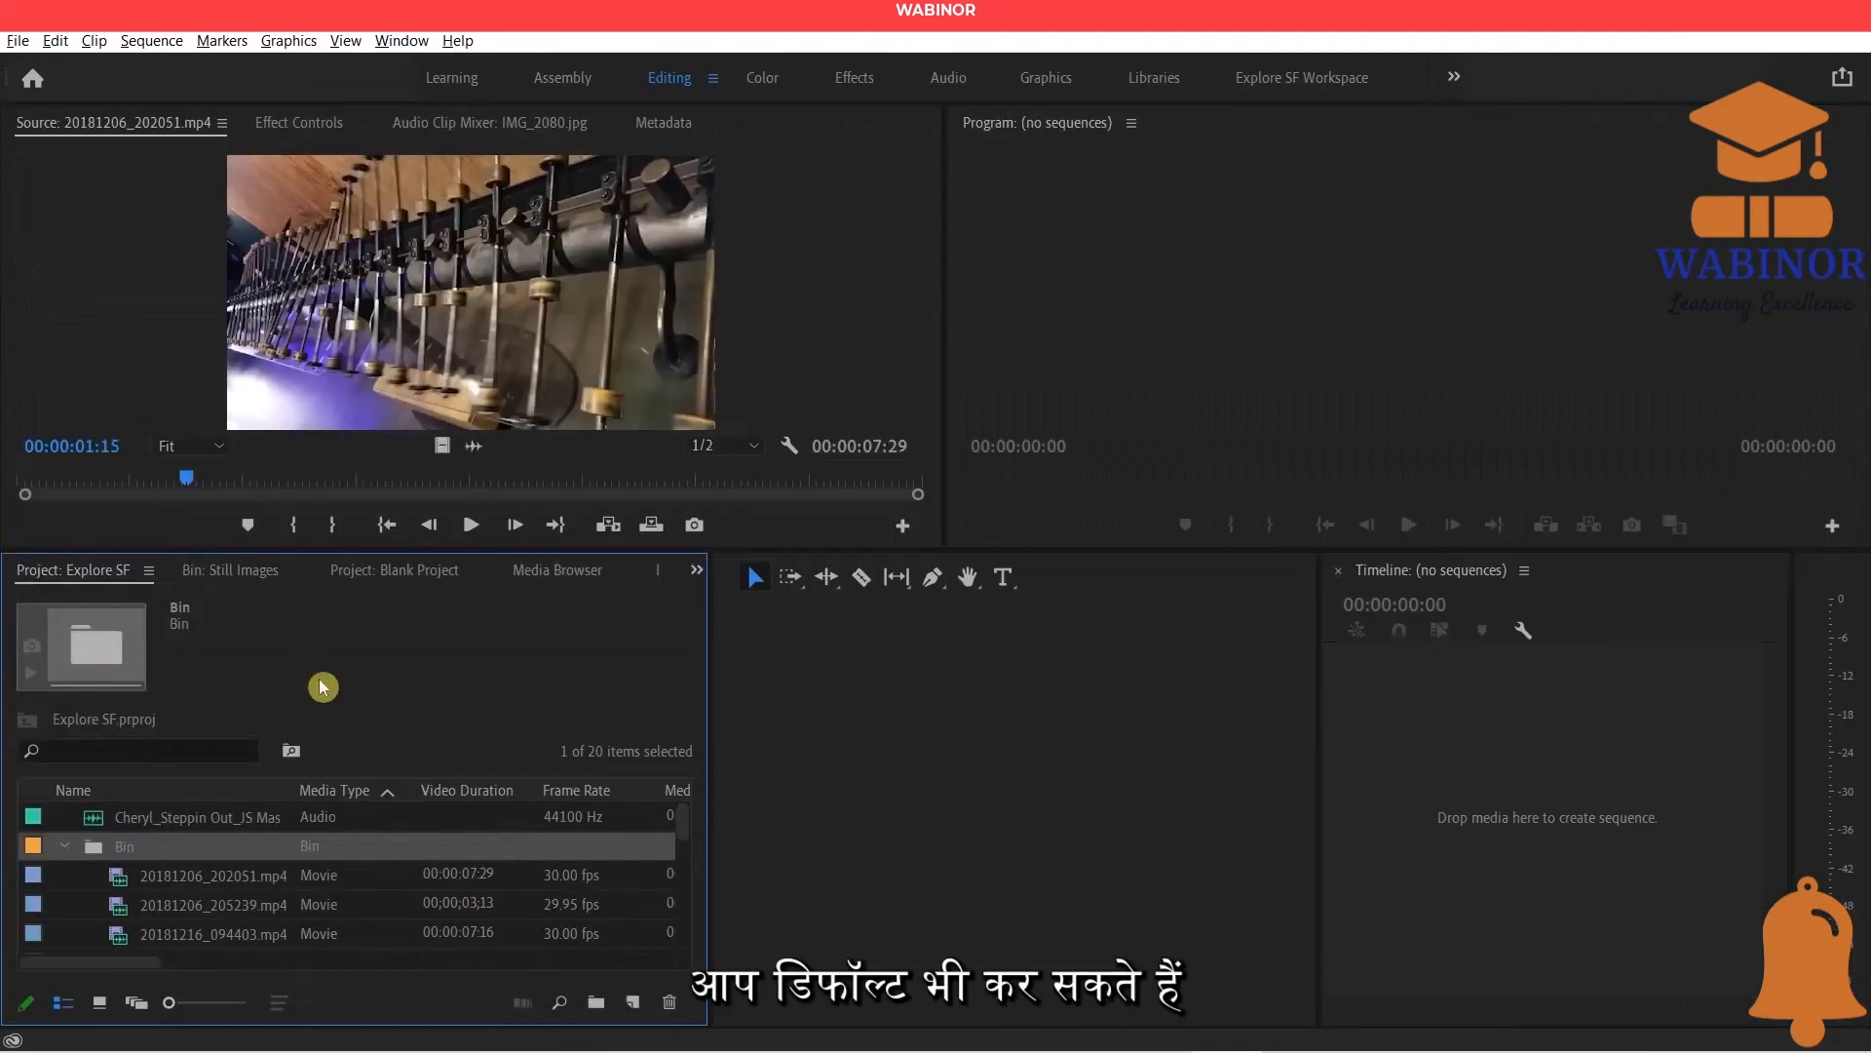
pyautogui.press('`')
pyautogui.click(175, 431)
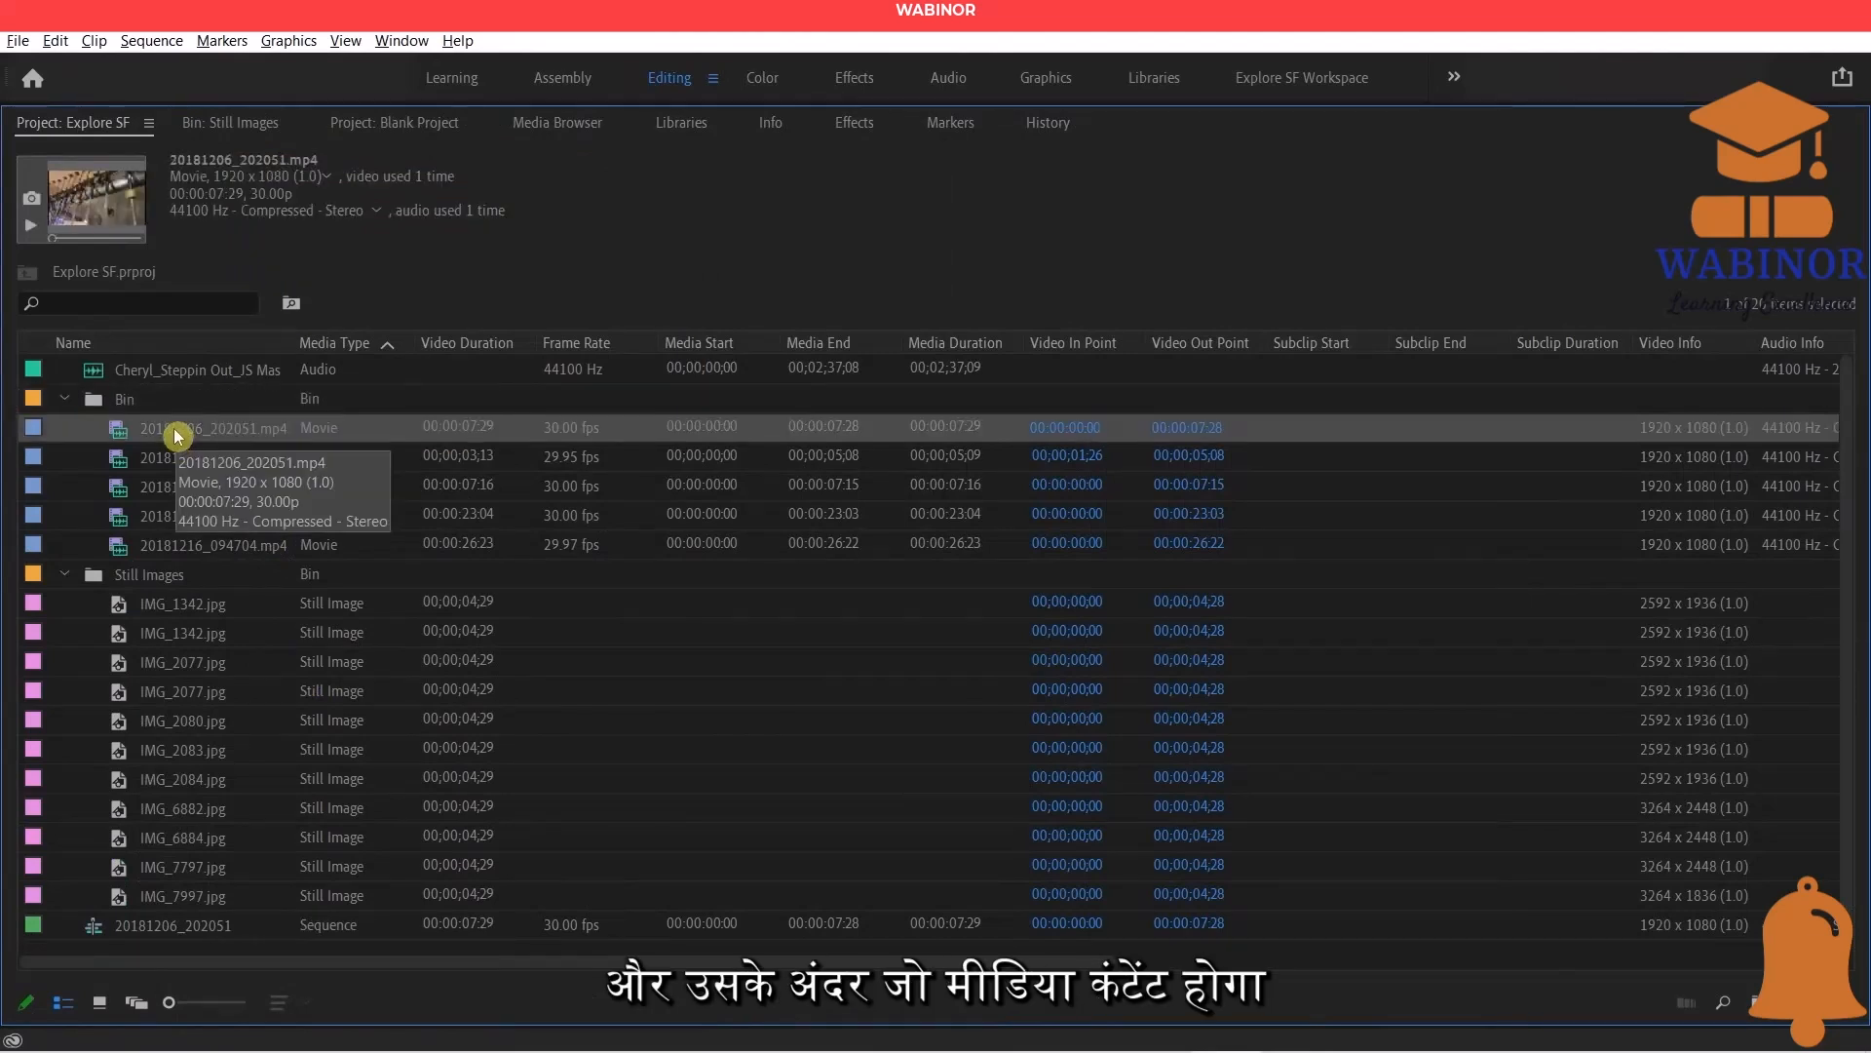
# Enable Thumbnails for the Explore SF project list and collapse the Still Images bin.
pyautogui.click(149, 123)
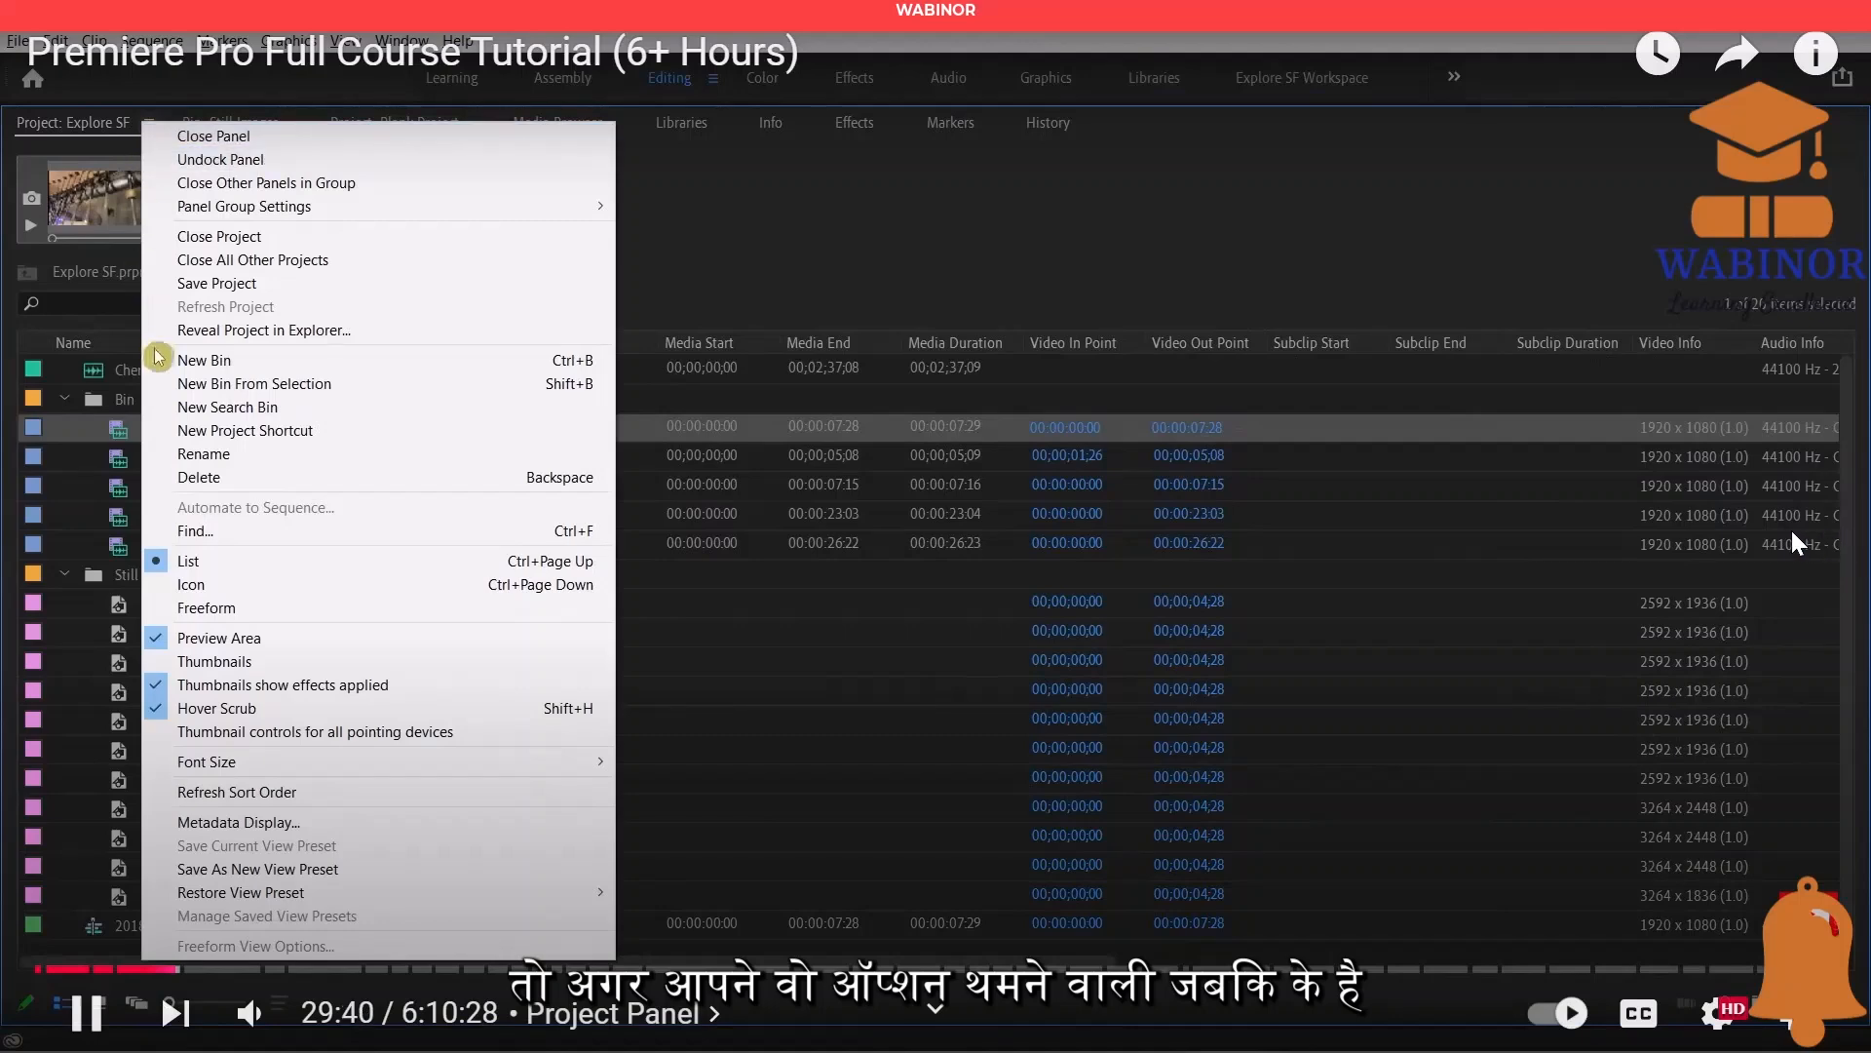
pyautogui.click(255, 665)
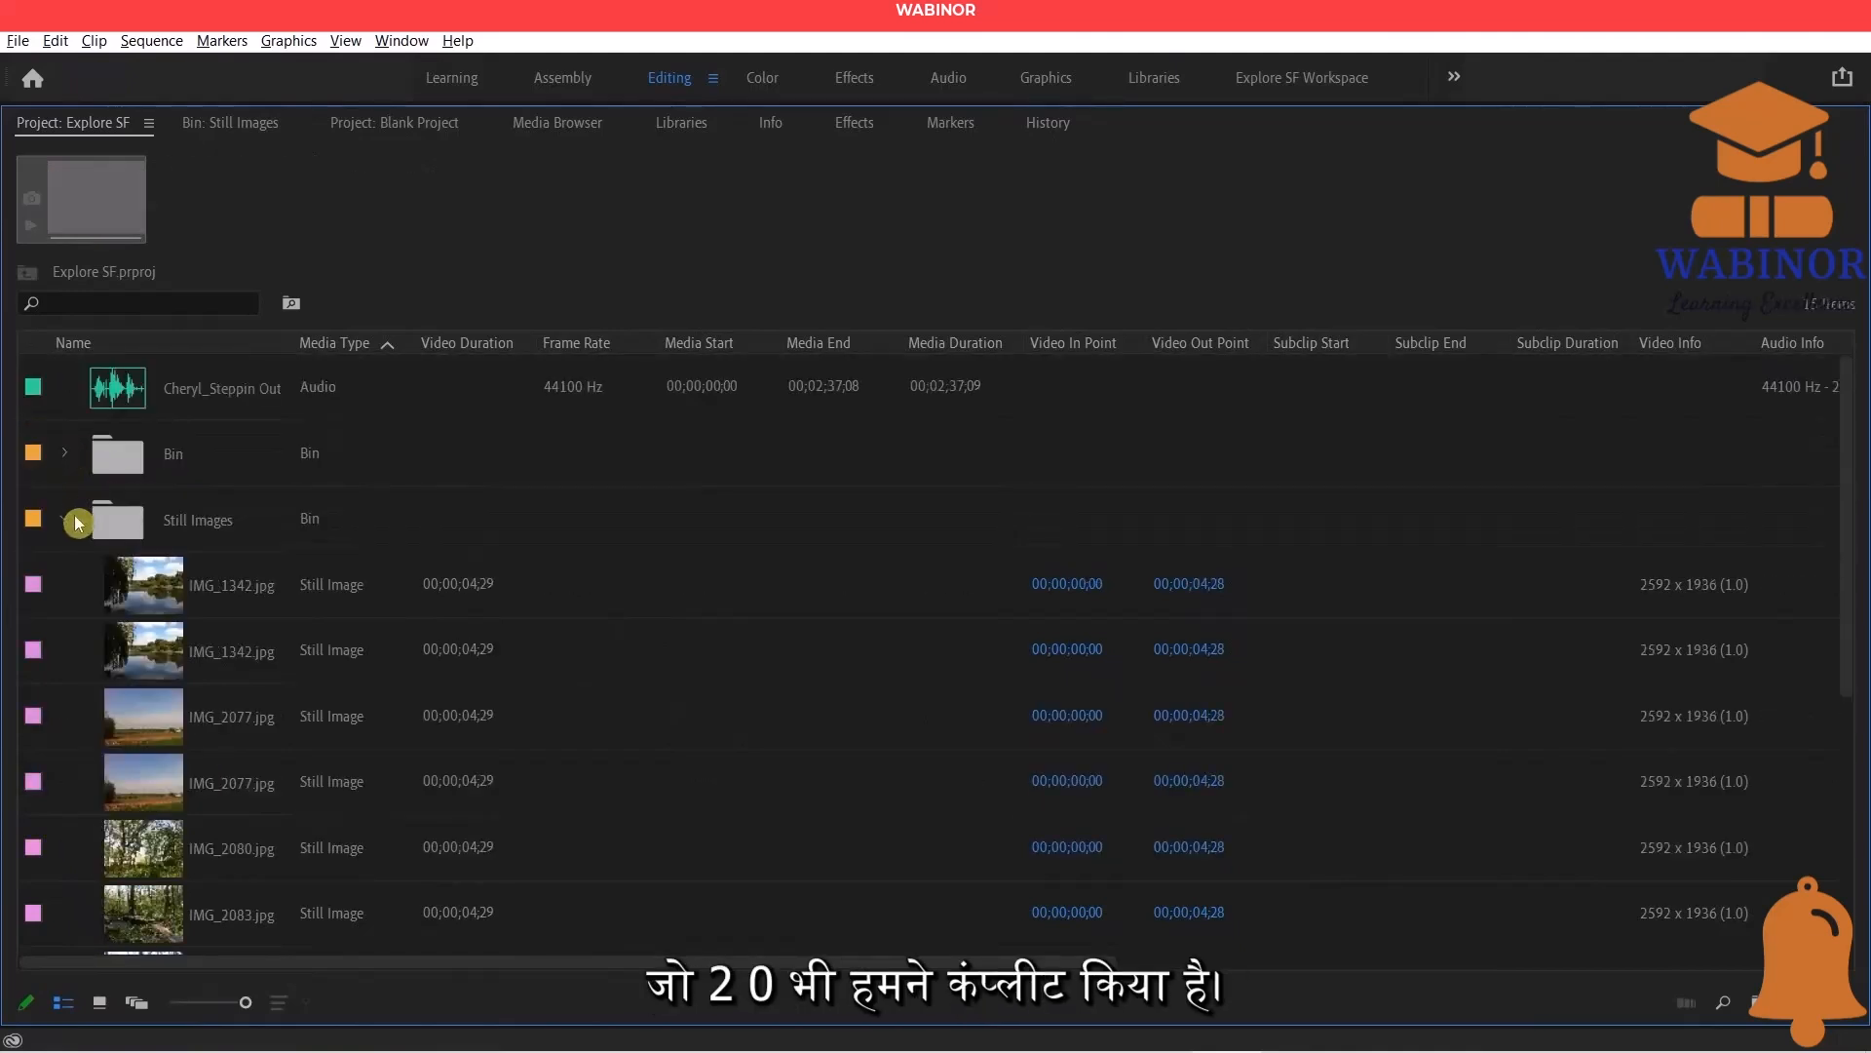
pyautogui.click(68, 520)
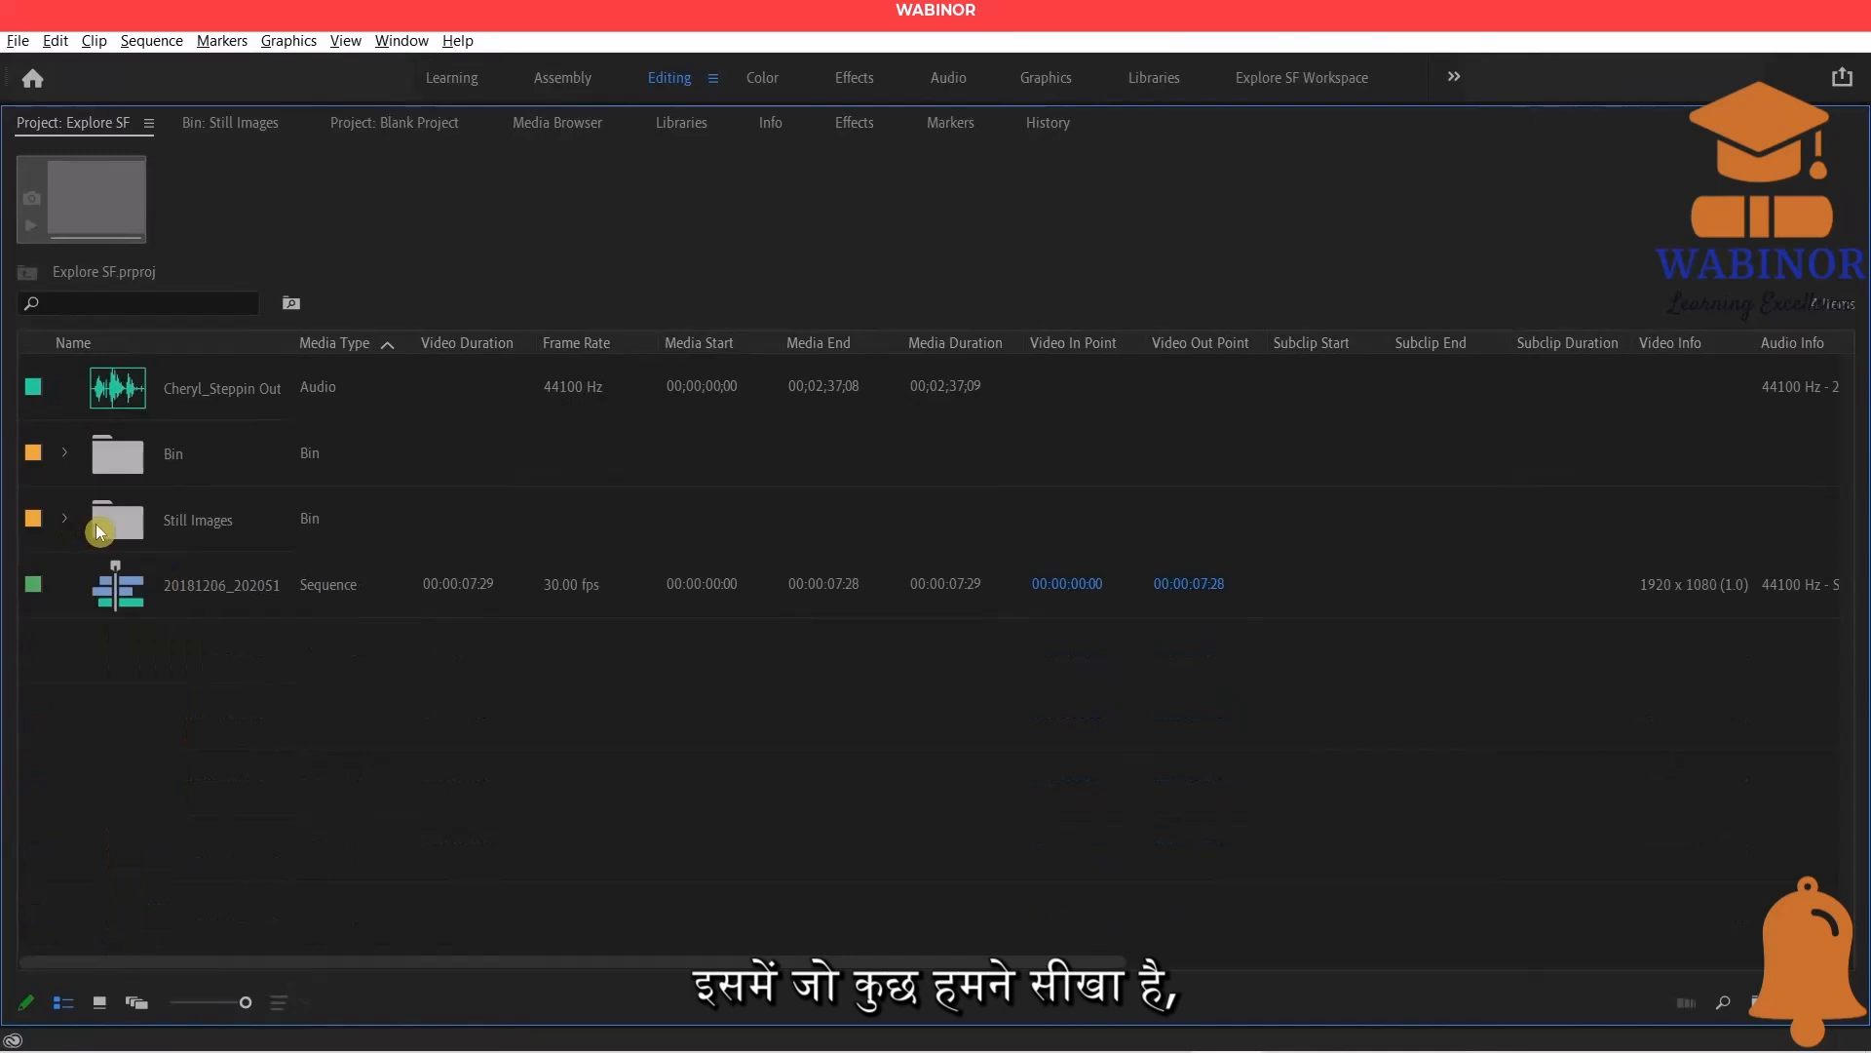